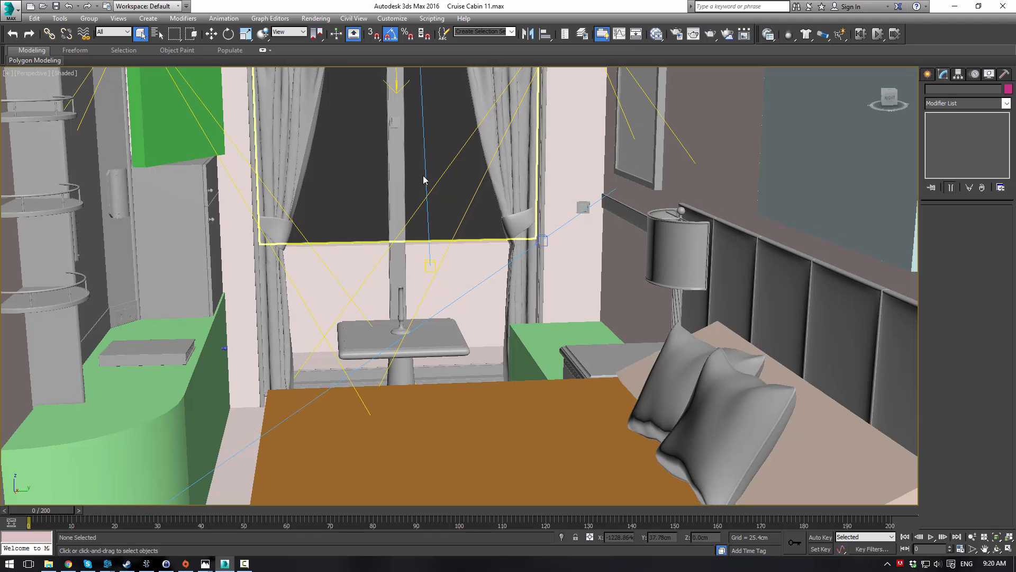
- Examine the cabin's window wall from inside and the balcony floor and parapet outside it
{"action": "scroll", "coordinate": [465, 278], "scroll_direction": "down", "scroll_amount": 10}
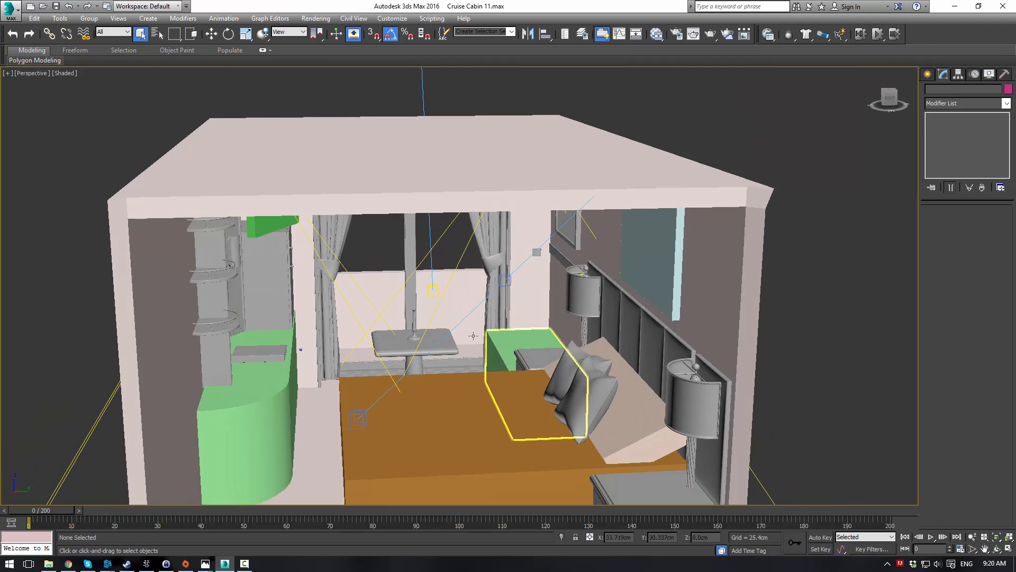
{"action": "middle_click_drag", "start_coordinate": [430, 256], "coordinate": [423, 253], "text": "alt"}
{"action": "scroll", "coordinate": [434, 261], "scroll_direction": "up", "scroll_amount": 5}
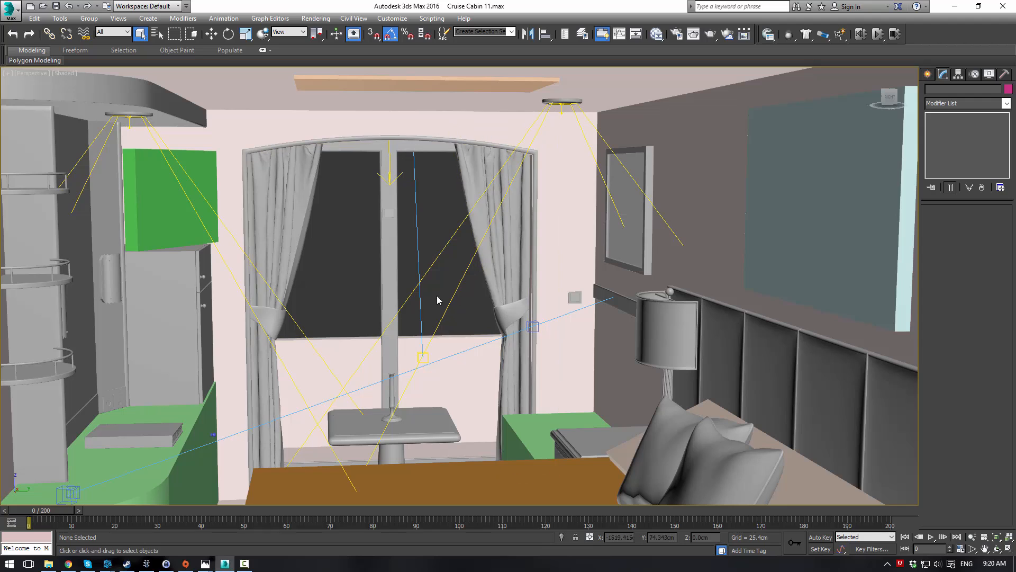
{"action": "middle_click_drag", "start_coordinate": [438, 297], "coordinate": [453, 236]}
{"action": "scroll", "coordinate": [453, 223], "scroll_direction": "up", "scroll_amount": 2}
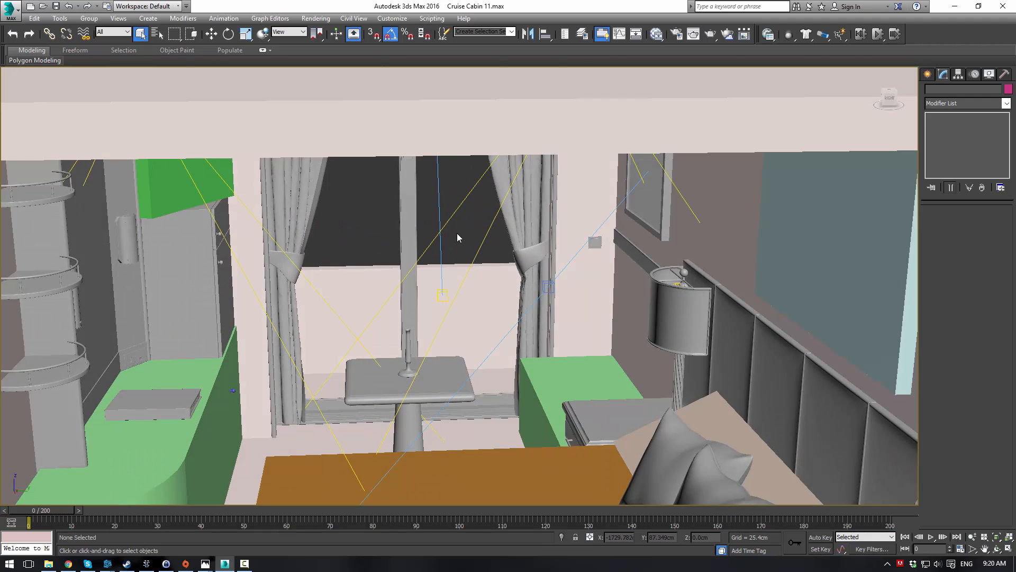
{"action": "scroll", "coordinate": [457, 237], "scroll_direction": "up", "scroll_amount": 4}
{"action": "scroll", "coordinate": [468, 261], "scroll_direction": "down", "scroll_amount": 2}
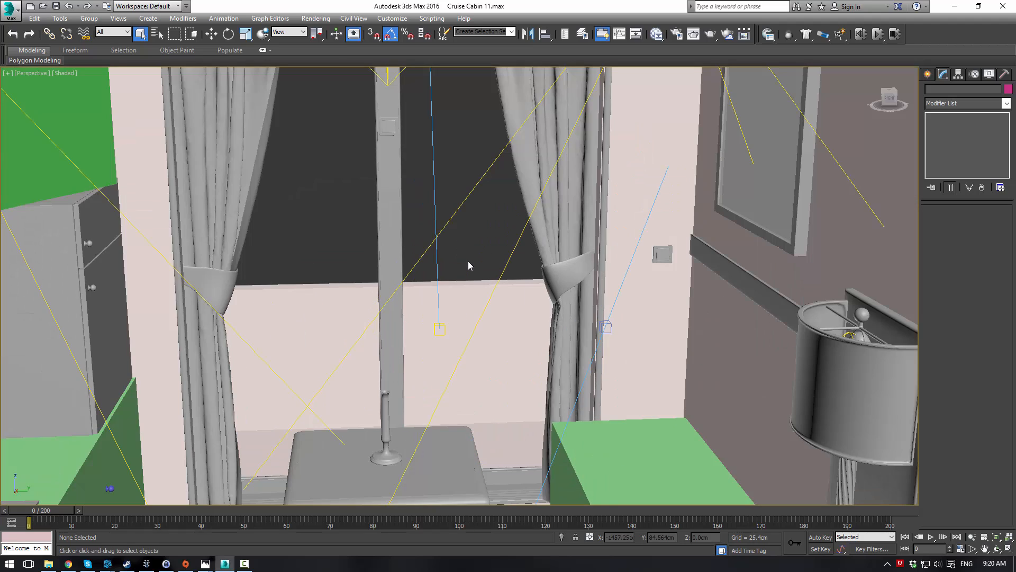
{"action": "middle_click_drag", "start_coordinate": [468, 261], "coordinate": [536, 244], "text": "alt"}
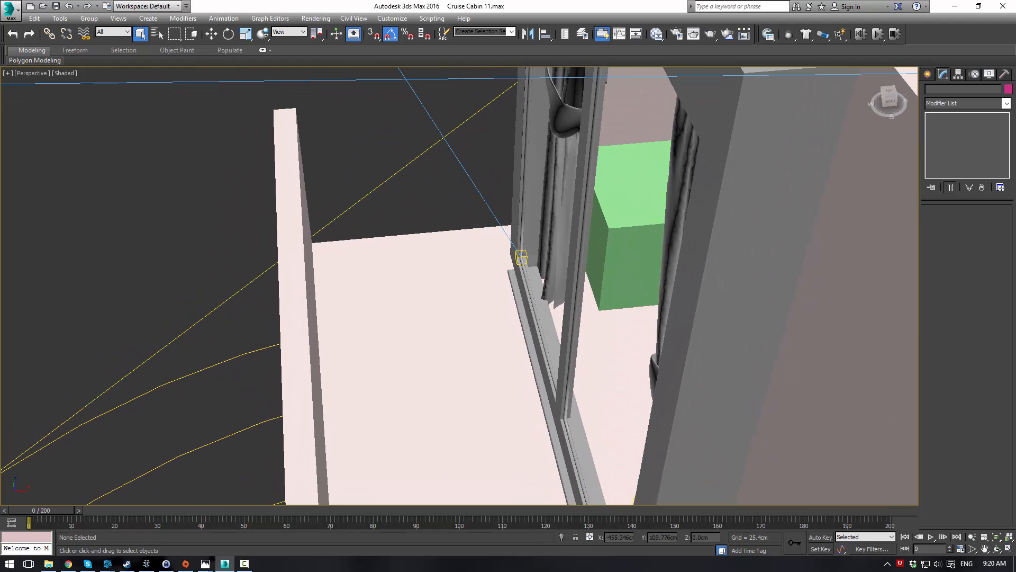
- Select the cabin room shell with its balcony and isolate it in a four-viewport layout
{"action": "left_click", "coordinate": [928, 74]}
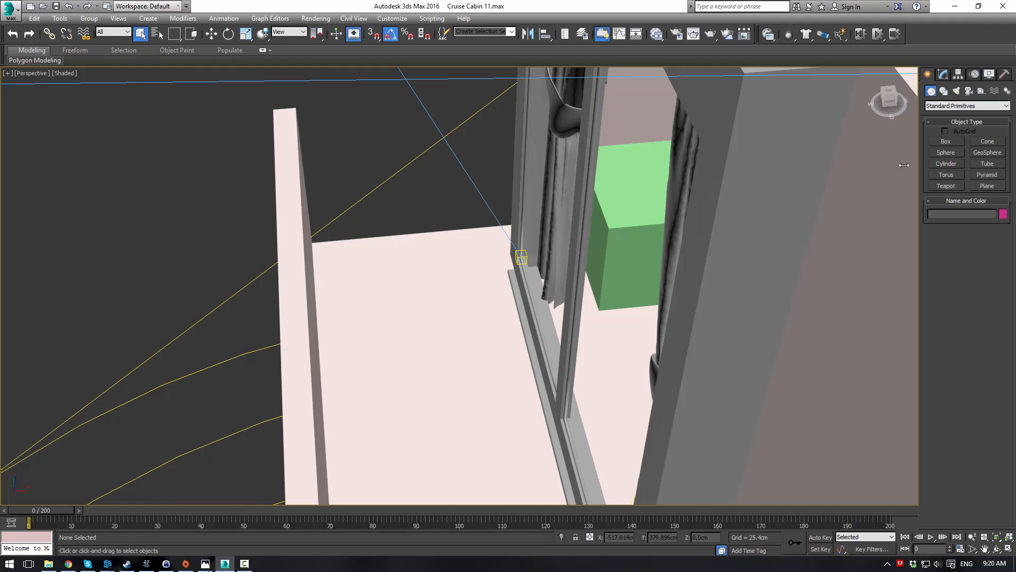
{"action": "left_click", "coordinate": [490, 301]}
{"action": "key", "text": "1"}
{"action": "scroll", "coordinate": [478, 284], "scroll_direction": "down", "scroll_amount": 3}
{"action": "middle_click_drag", "start_coordinate": [478, 284], "coordinate": [464, 186]}
{"action": "key", "text": "alt+w"}
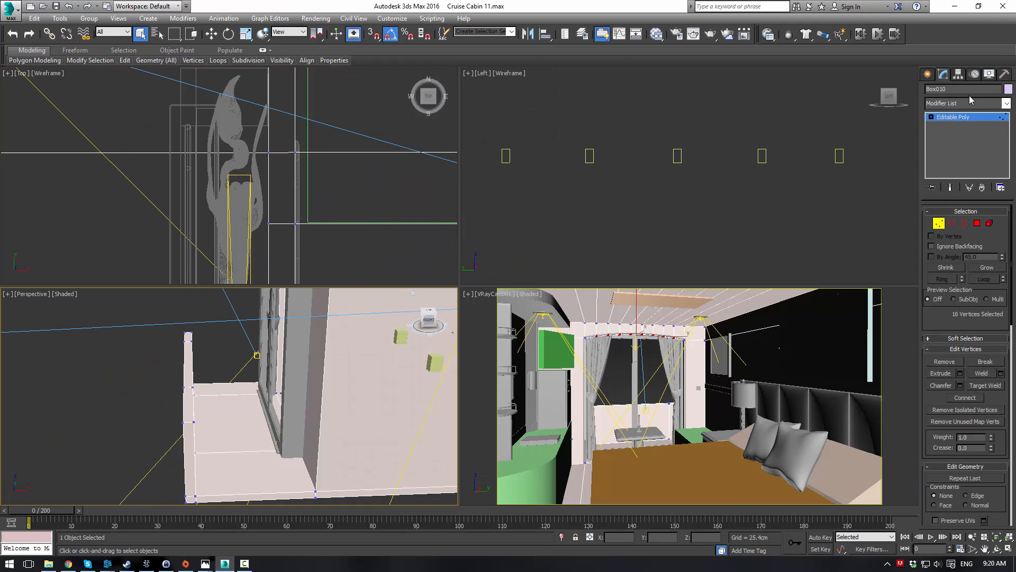
{"action": "left_click", "coordinate": [955, 117]}
{"action": "right_click", "coordinate": [238, 393]}
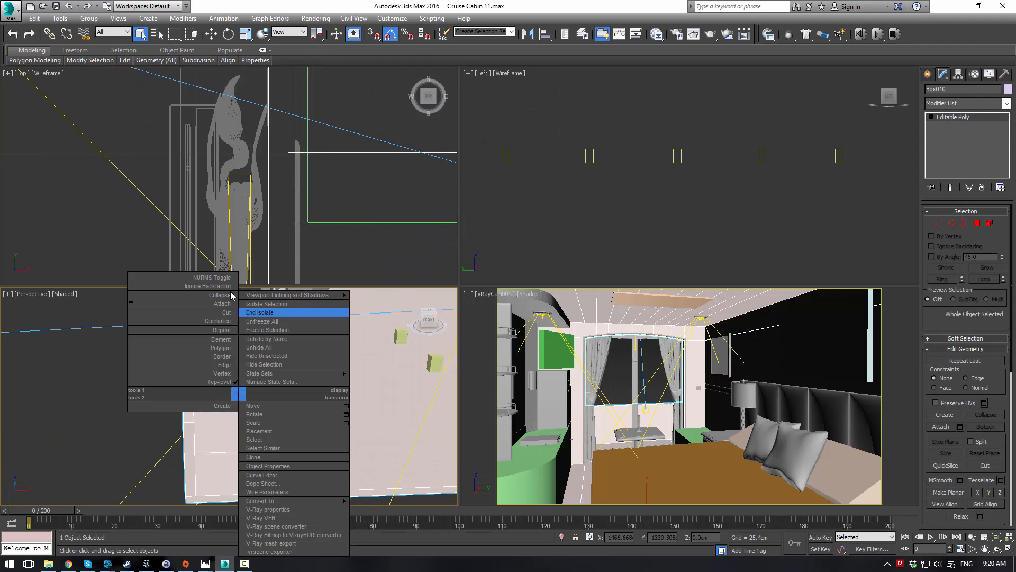
{"action": "left_click", "coordinate": [262, 303]}
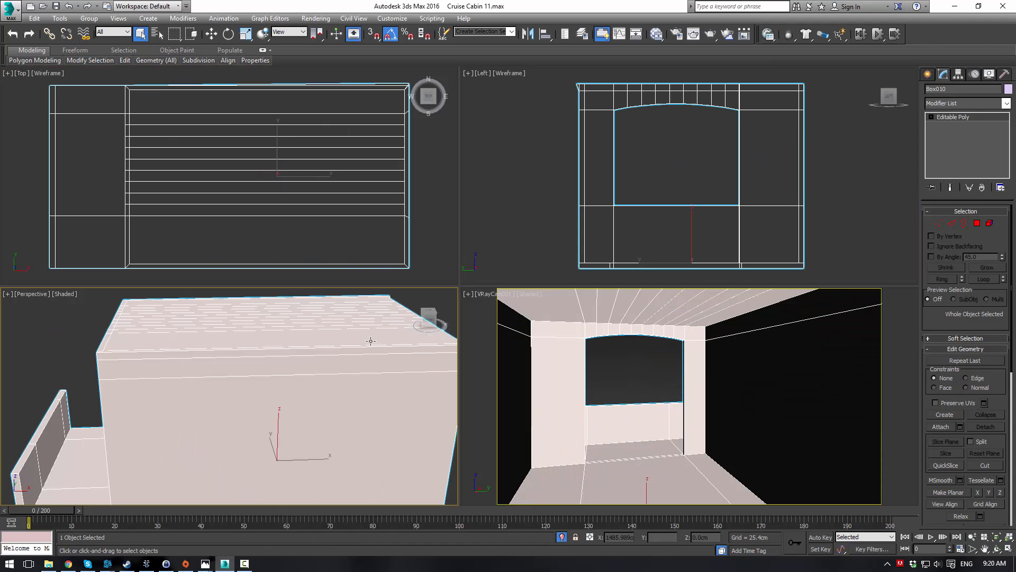
- Change the camera viewport to an outside perspective view and the shaded perspective viewport to a wireframe front view
{"action": "right_click", "coordinate": [479, 327]}
{"action": "key", "text": "p"}
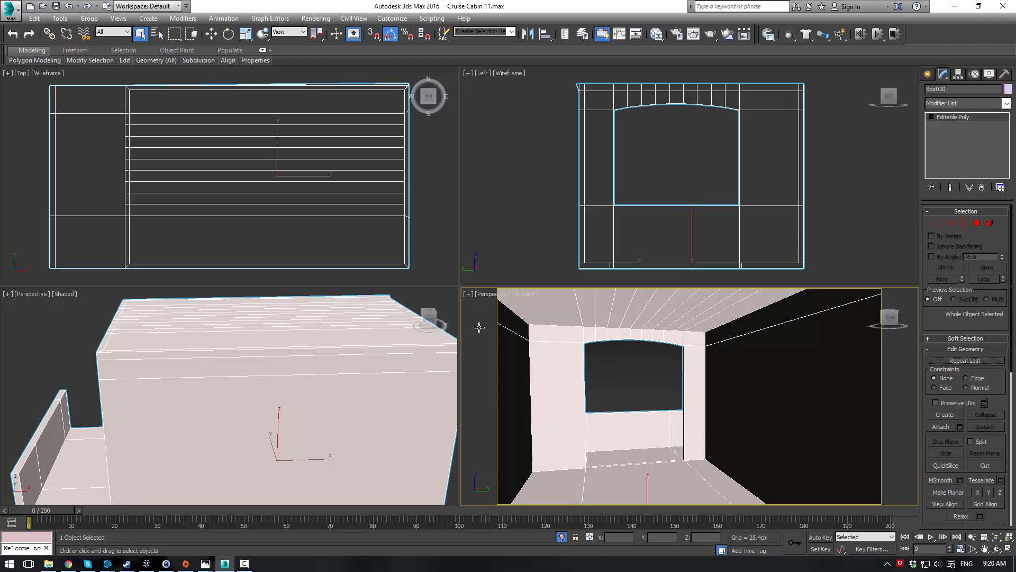
{"action": "key", "text": "shift+f"}
{"action": "middle_click_drag", "start_coordinate": [511, 332], "coordinate": [466, 334], "text": "alt"}
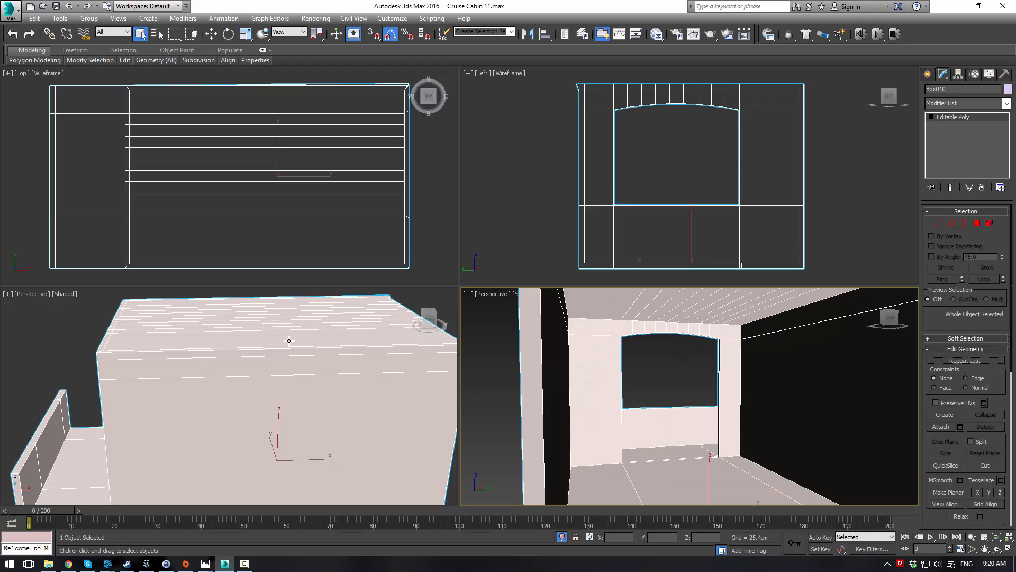
{"action": "left_click", "coordinate": [66, 321]}
{"action": "key", "text": "f"}
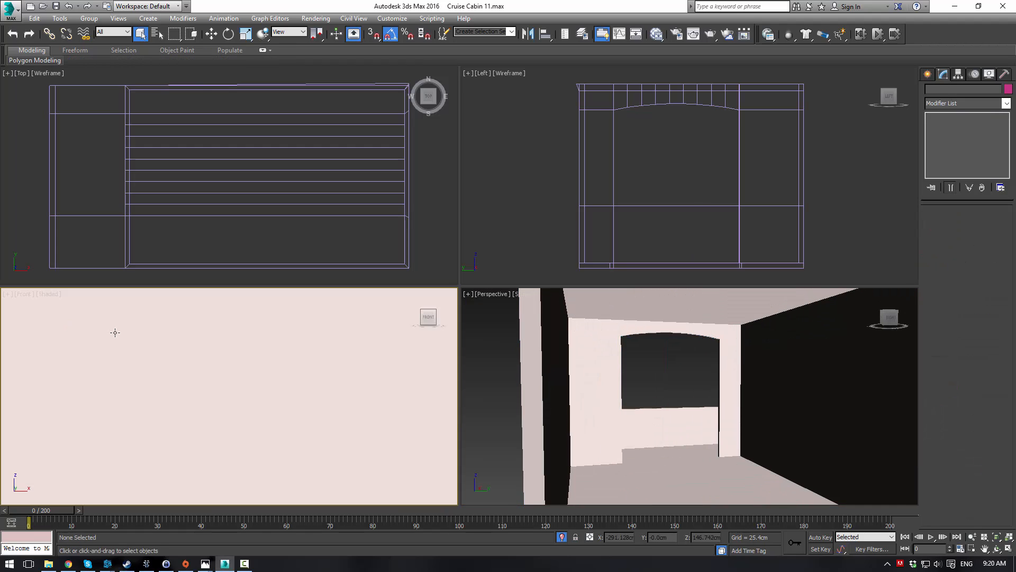
{"action": "key", "text": "F3"}
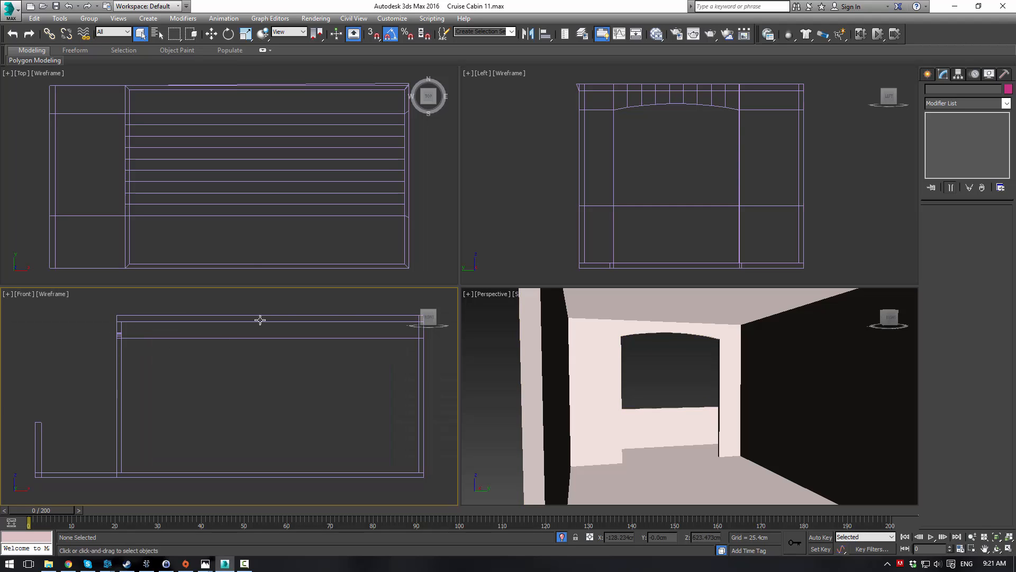
{"action": "scroll", "coordinate": [653, 370], "scroll_direction": "down", "scroll_amount": 10}
{"action": "middle_click_drag", "start_coordinate": [652, 371], "coordinate": [765, 322], "text": "alt"}
- Thin the balcony parapet by moving its outer vertices inward along X, close to the inner face
{"action": "left_click", "coordinate": [734, 384]}
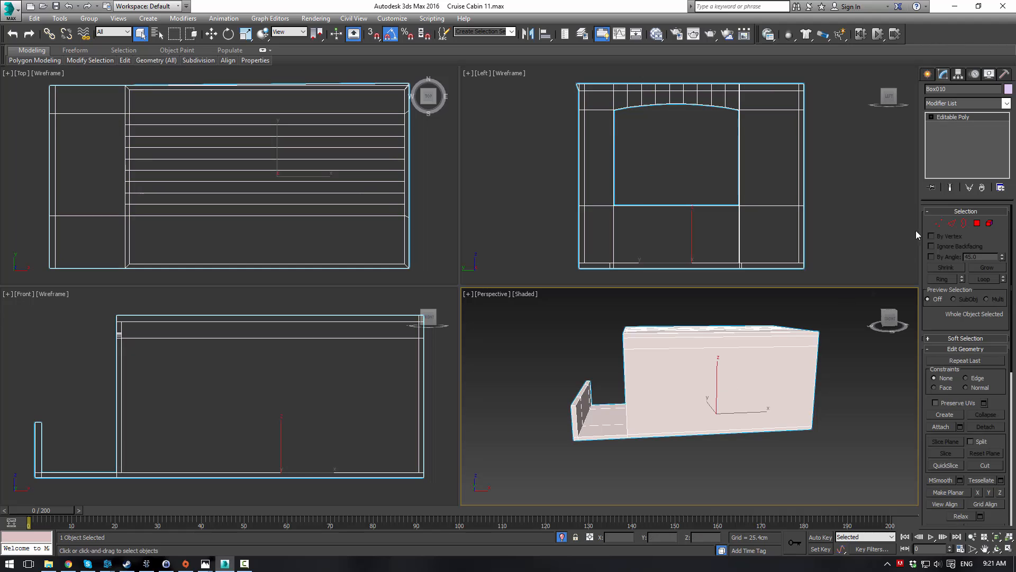
{"action": "left_click", "coordinate": [938, 222]}
{"action": "middle_click_drag", "start_coordinate": [69, 429], "coordinate": [183, 366]}
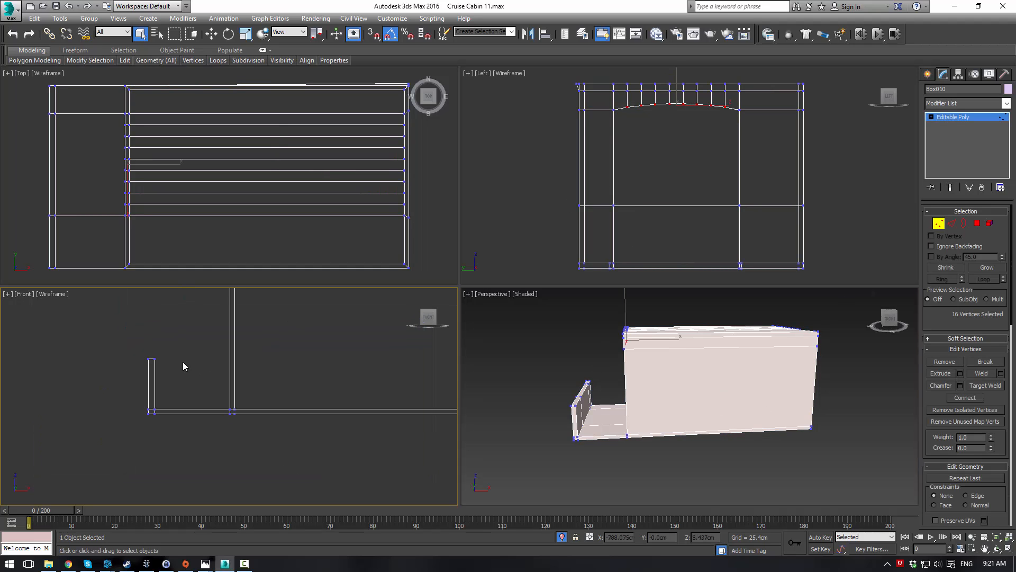
{"action": "left_click_drag", "start_coordinate": [152, 437], "coordinate": [153, 437]}
{"action": "scroll", "coordinate": [168, 387], "scroll_direction": "up", "scroll_amount": 4}
{"action": "key", "text": "w"}
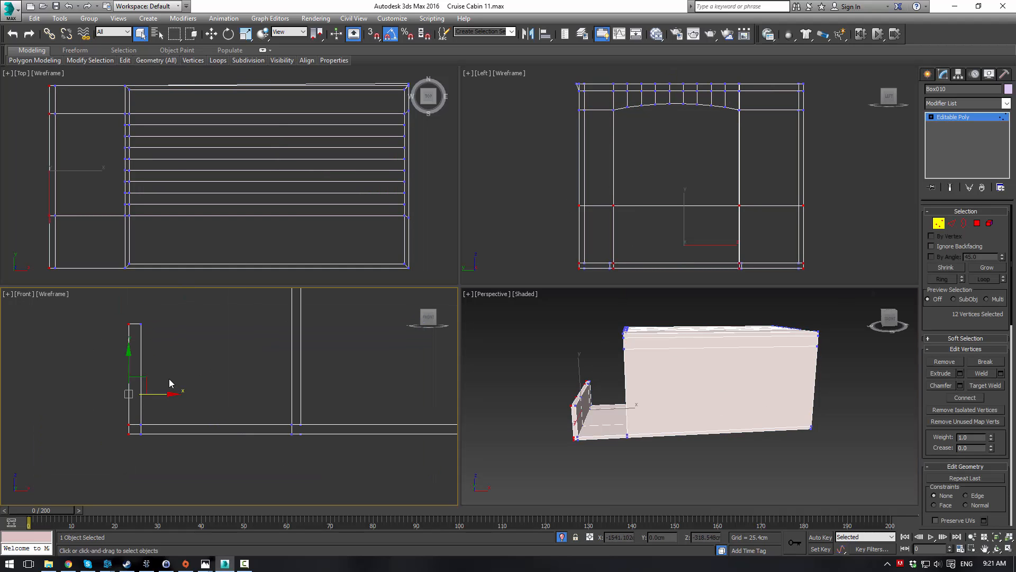
{"action": "left_click_drag", "start_coordinate": [165, 393], "coordinate": [171, 391]}
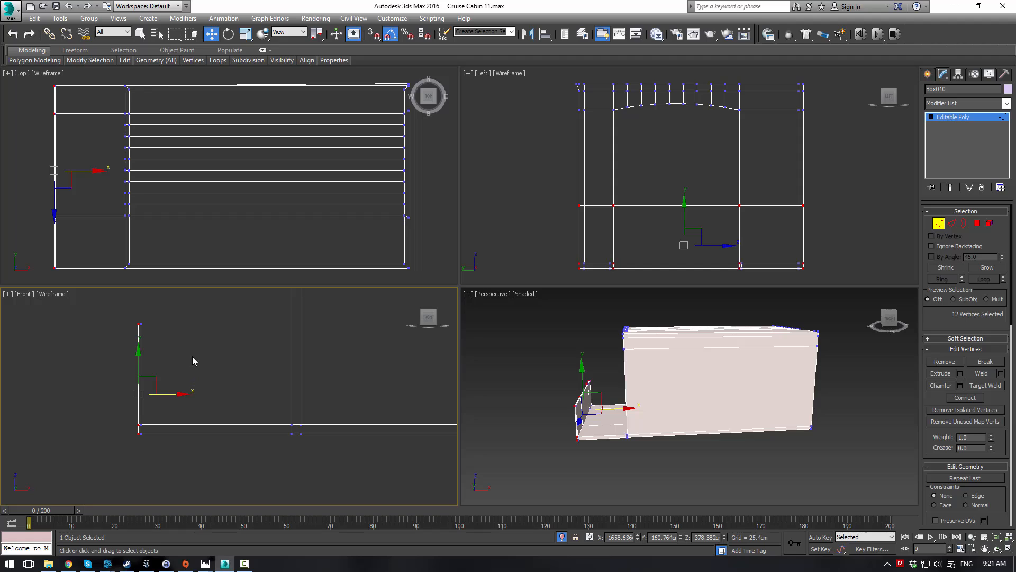
- Extrude the three polygons on top of the balcony parapet slightly upward
{"action": "left_click", "coordinate": [977, 224]}
{"action": "scroll", "coordinate": [566, 392], "scroll_direction": "up", "scroll_amount": 6}
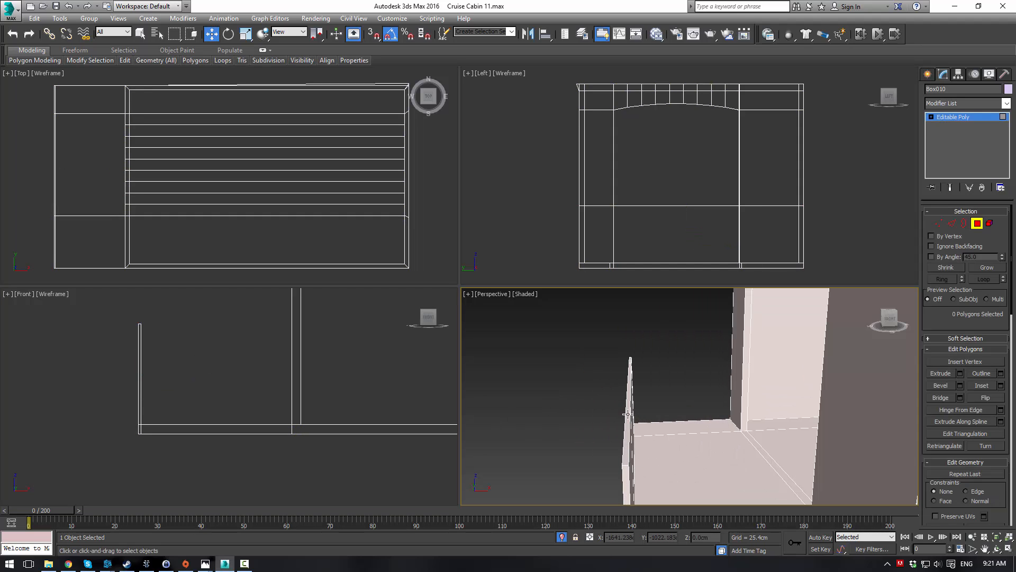
{"action": "left_click", "coordinate": [628, 414]}
{"action": "middle_click_drag", "start_coordinate": [658, 379], "coordinate": [668, 490], "text": "alt"}
{"action": "left_click", "coordinate": [632, 361], "text": "ctrl"}
{"action": "left_click", "coordinate": [638, 368], "text": "ctrl"}
{"action": "middle_click_drag", "start_coordinate": [650, 384], "coordinate": [704, 423], "text": "alt"}
{"action": "left_click", "coordinate": [940, 373]}
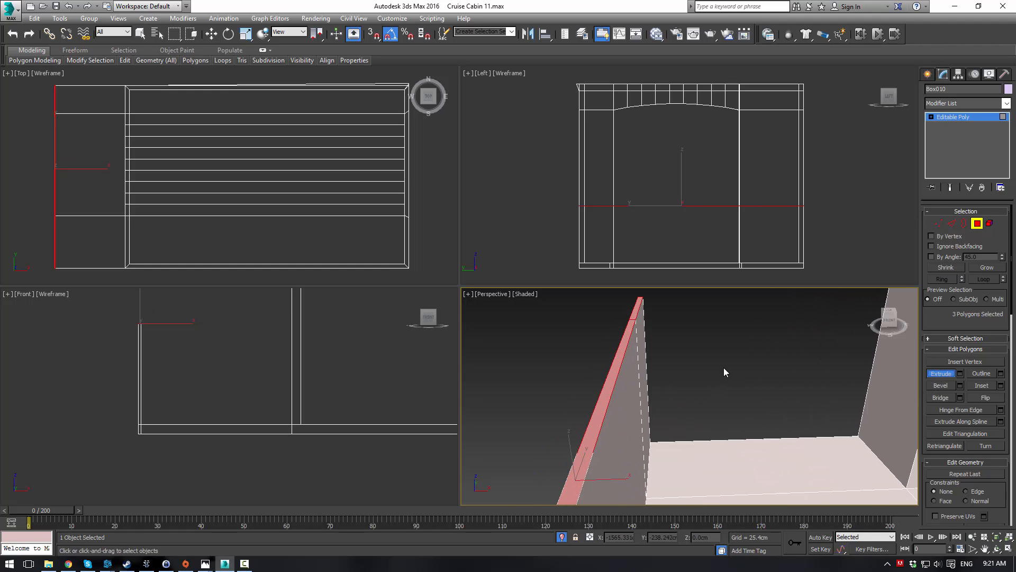
{"action": "left_click_drag", "start_coordinate": [606, 393], "coordinate": [602, 392]}
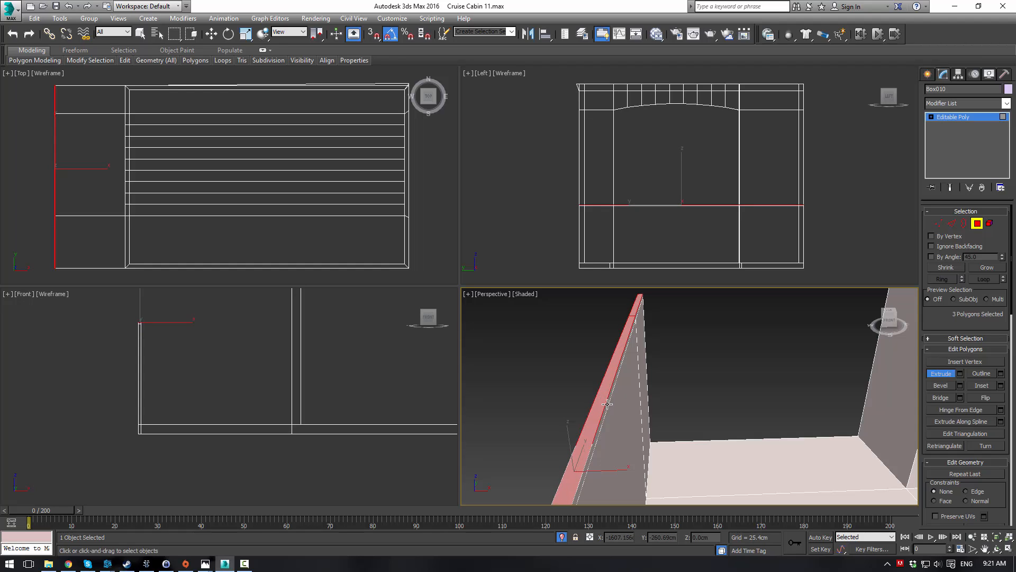
- Extrude the three inner side polygons of the parapet's new top strip 6.459 cm toward the cabin
{"action": "scroll", "coordinate": [275, 466], "scroll_direction": "up", "scroll_amount": 3}
{"action": "middle_click_drag", "start_coordinate": [274, 469], "coordinate": [173, 373]}
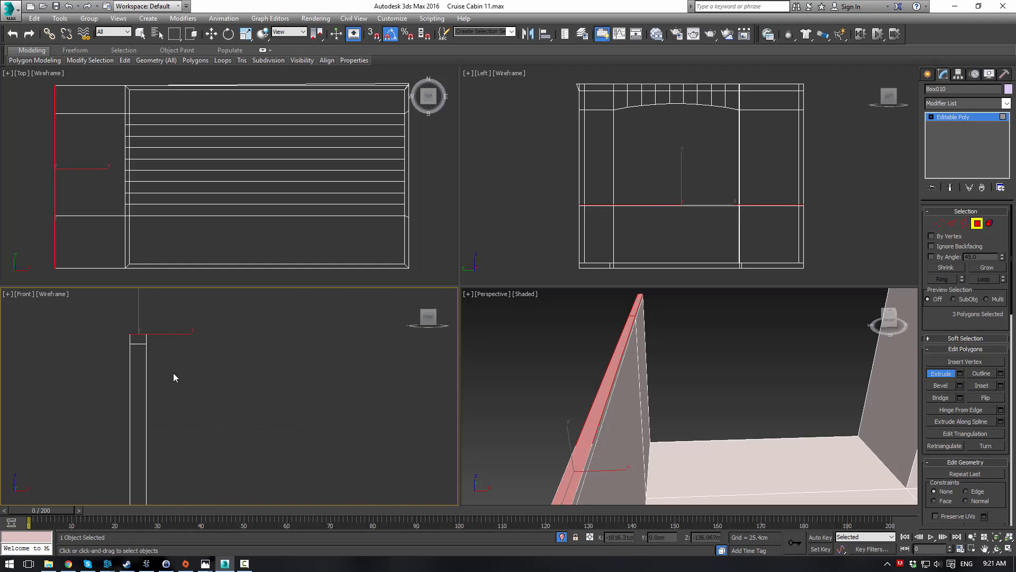
{"action": "left_click_drag", "start_coordinate": [198, 338], "coordinate": [199, 339]}
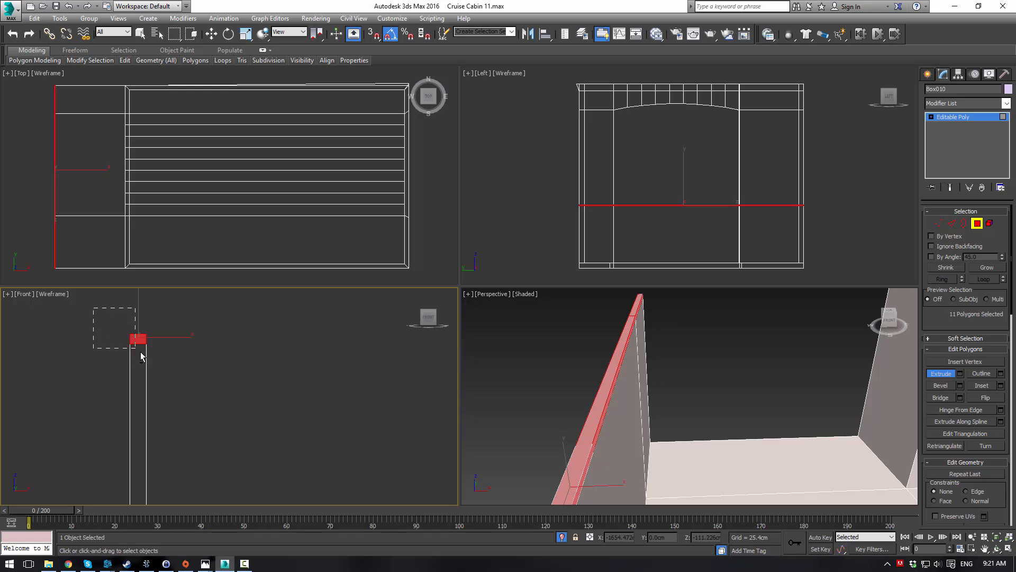
{"action": "left_click_drag", "start_coordinate": [142, 357], "coordinate": [143, 358]}
{"action": "left_click", "coordinate": [961, 373]}
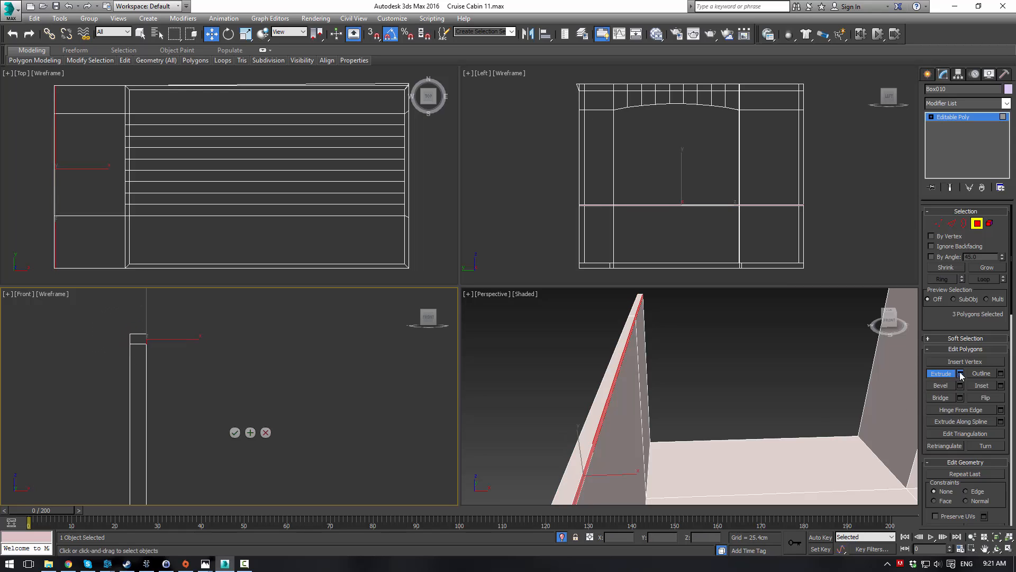
{"action": "left_click_drag", "start_coordinate": [239, 419], "coordinate": [236, 408]}
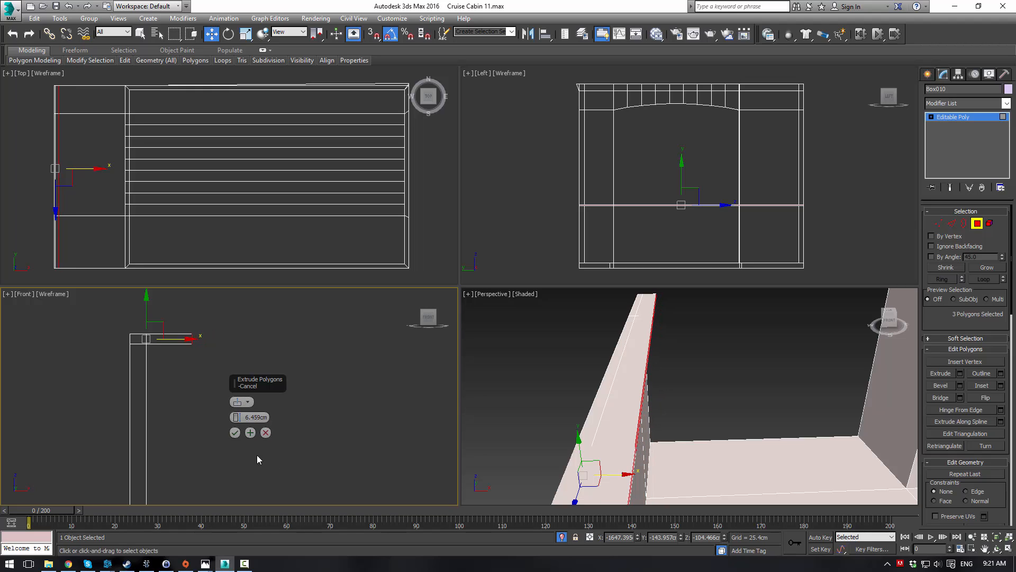
{"action": "left_click", "coordinate": [235, 433]}
- Connect the balcony parapet's eight vertical edges with 2 segments
{"action": "middle_click_drag", "start_coordinate": [539, 377], "coordinate": [621, 370], "text": "alt"}
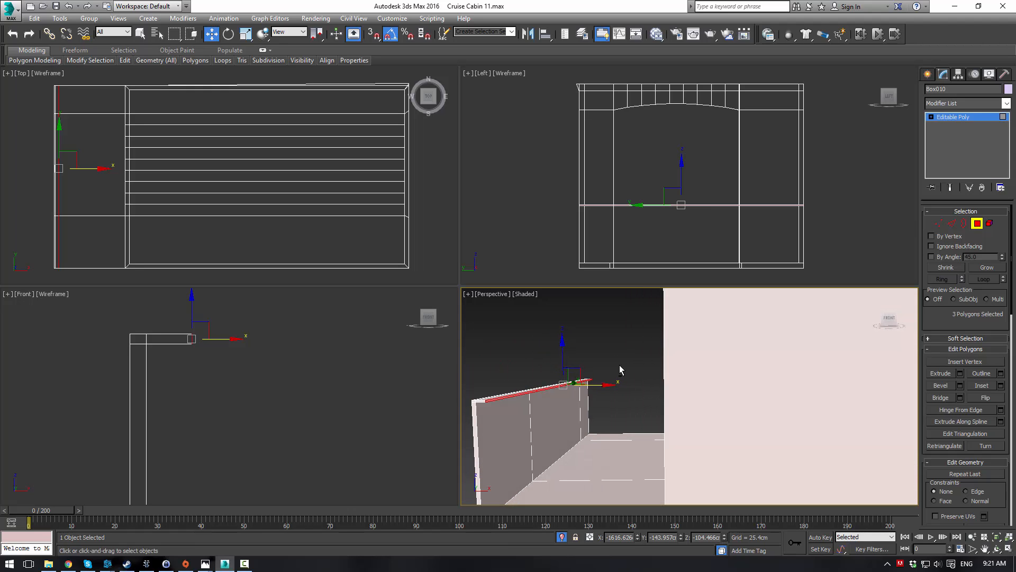
{"action": "scroll", "coordinate": [604, 380], "scroll_direction": "down", "scroll_amount": 3}
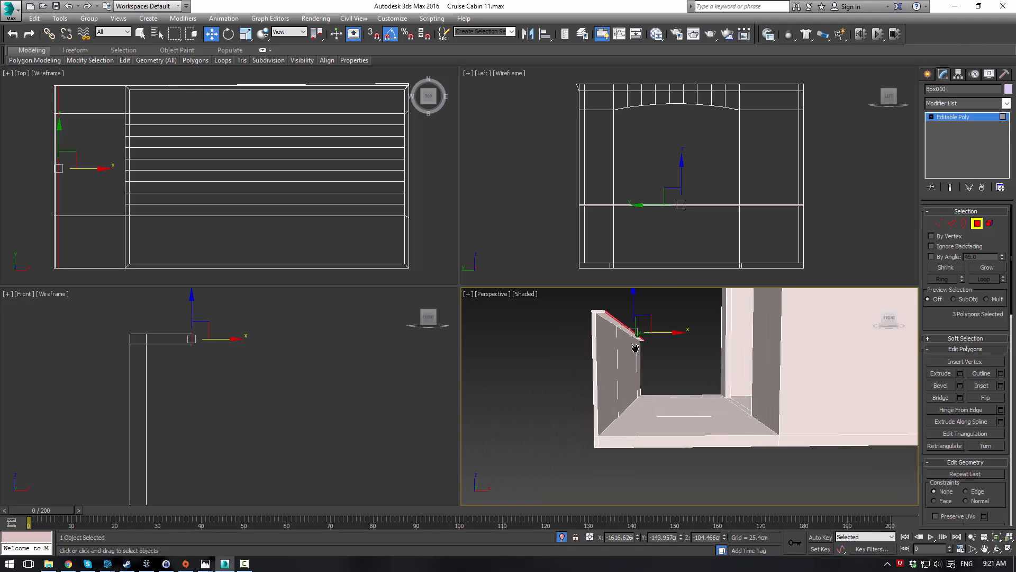
{"action": "middle_click_drag", "start_coordinate": [604, 381], "coordinate": [622, 368], "text": "alt"}
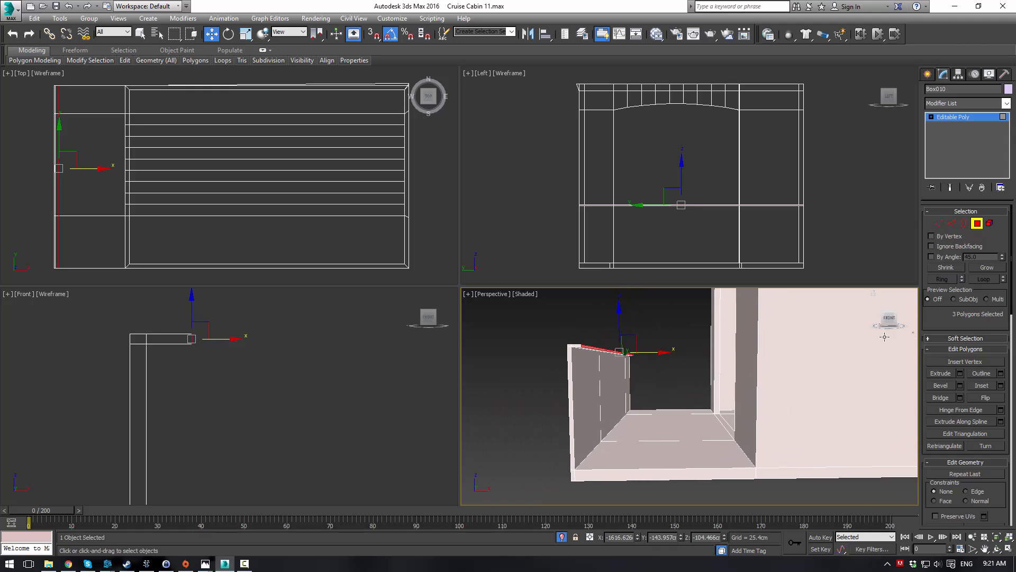
{"action": "left_click", "coordinate": [952, 223]}
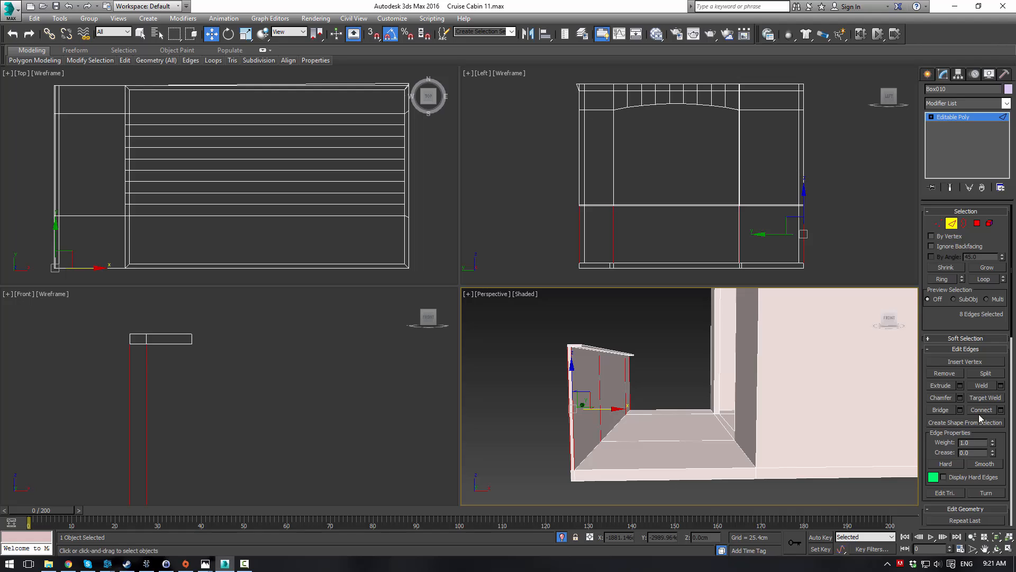
{"action": "left_click", "coordinate": [1002, 410]}
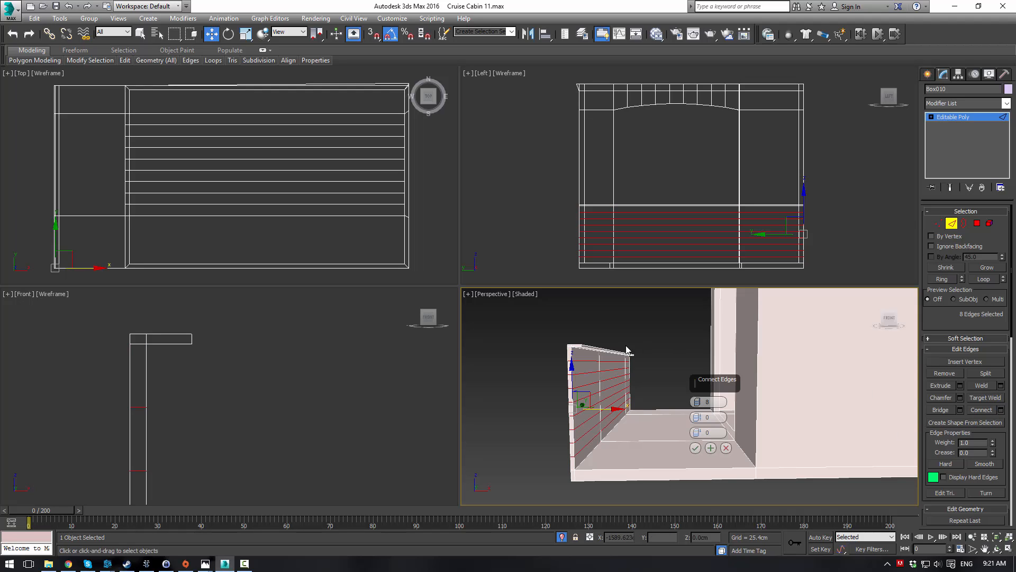
{"action": "left_click", "coordinate": [698, 400]}
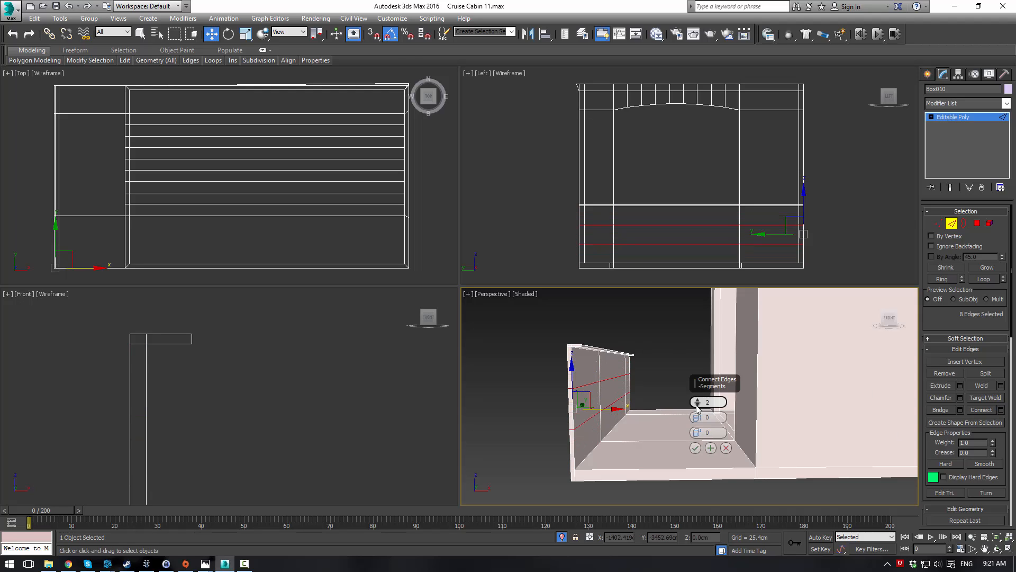
- Set the pinch of the parapet's two connecting edge loops to -90 to bring them close together
{"action": "left_click_drag", "start_coordinate": [697, 418], "coordinate": [700, 18]}
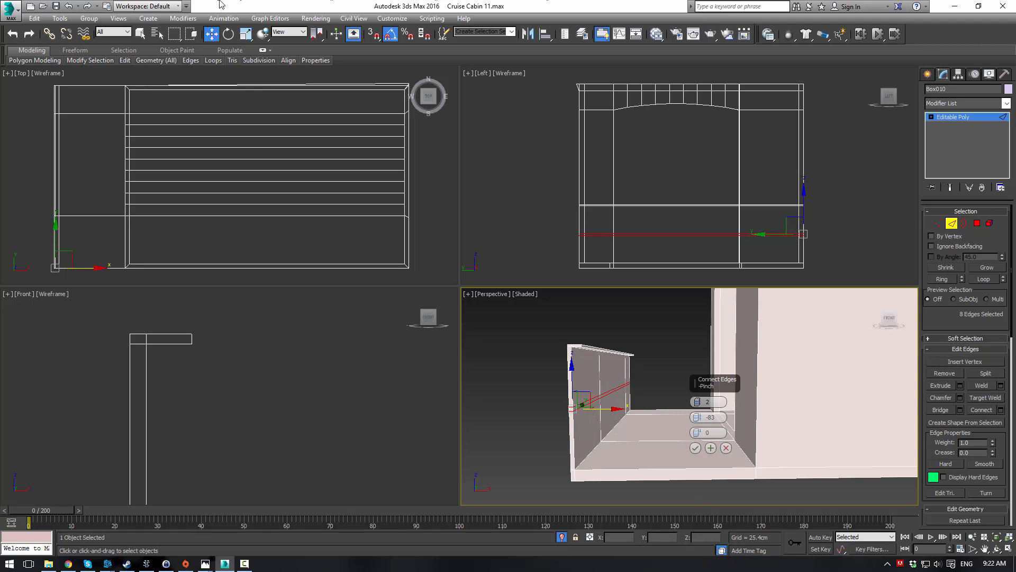
{"action": "middle_click_drag", "start_coordinate": [206, 345], "coordinate": [253, 281]}
{"action": "scroll", "coordinate": [248, 280], "scroll_direction": "down", "scroll_amount": 4}
{"action": "scroll", "coordinate": [257, 377], "scroll_direction": "down", "scroll_amount": 2}
{"action": "scroll", "coordinate": [327, 405], "scroll_direction": "down", "scroll_amount": 1}
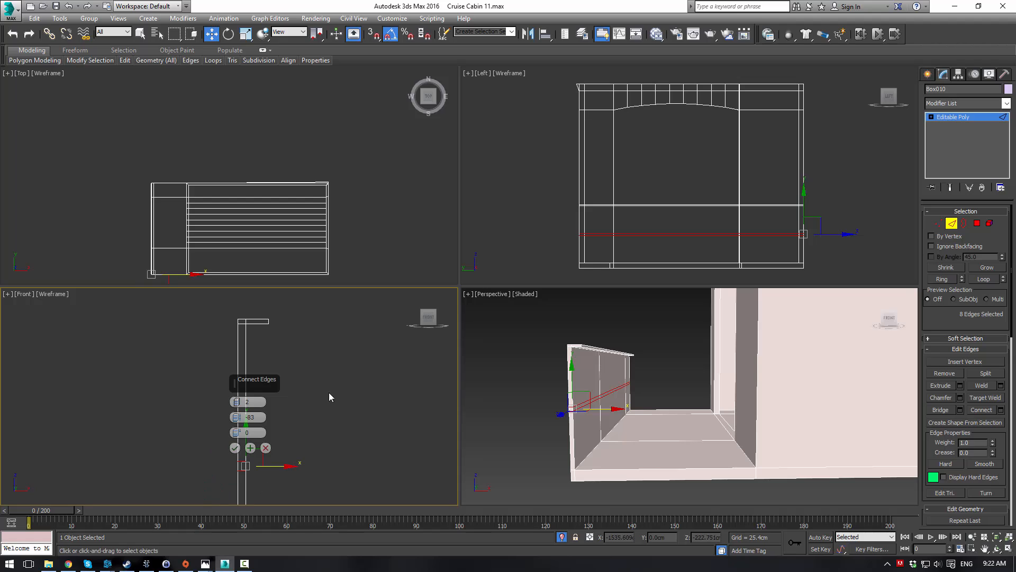
{"action": "scroll", "coordinate": [310, 249], "scroll_direction": "up", "scroll_amount": 2}
{"action": "middle_click_drag", "start_coordinate": [309, 188], "coordinate": [543, 149]}
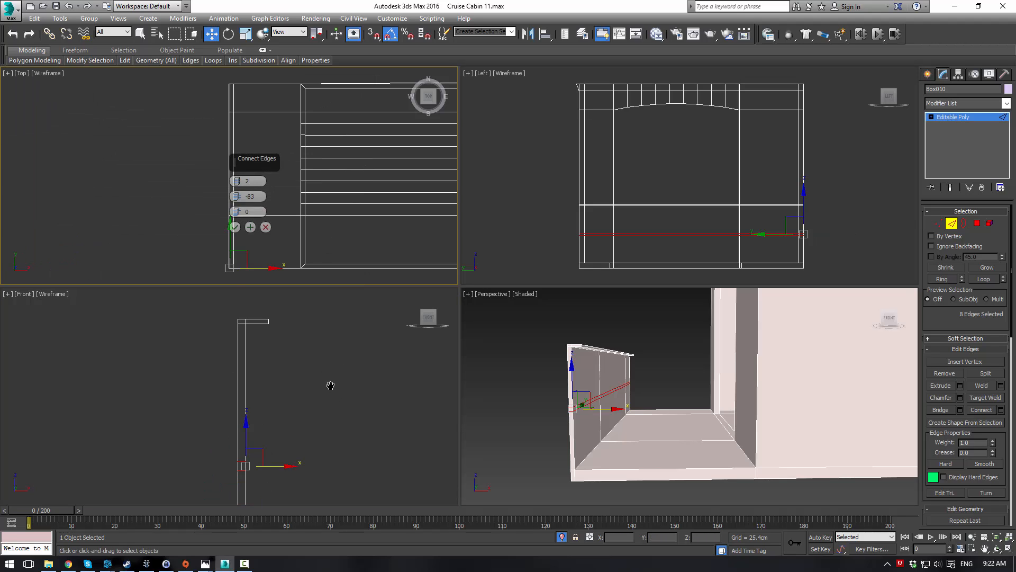
{"action": "middle_click_drag", "start_coordinate": [339, 378], "coordinate": [281, 373]}
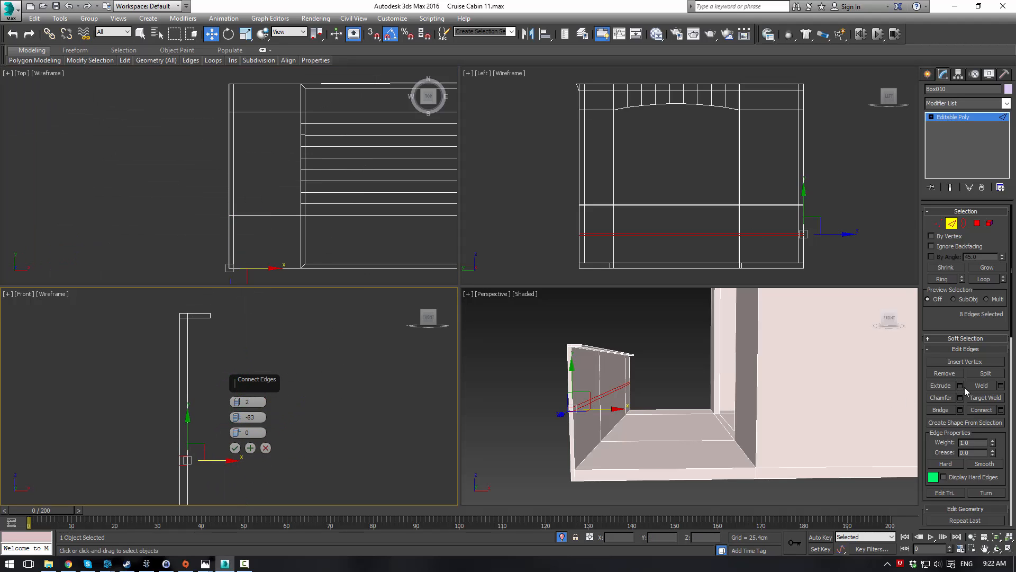
{"action": "left_click_drag", "start_coordinate": [235, 418], "coordinate": [234, 425]}
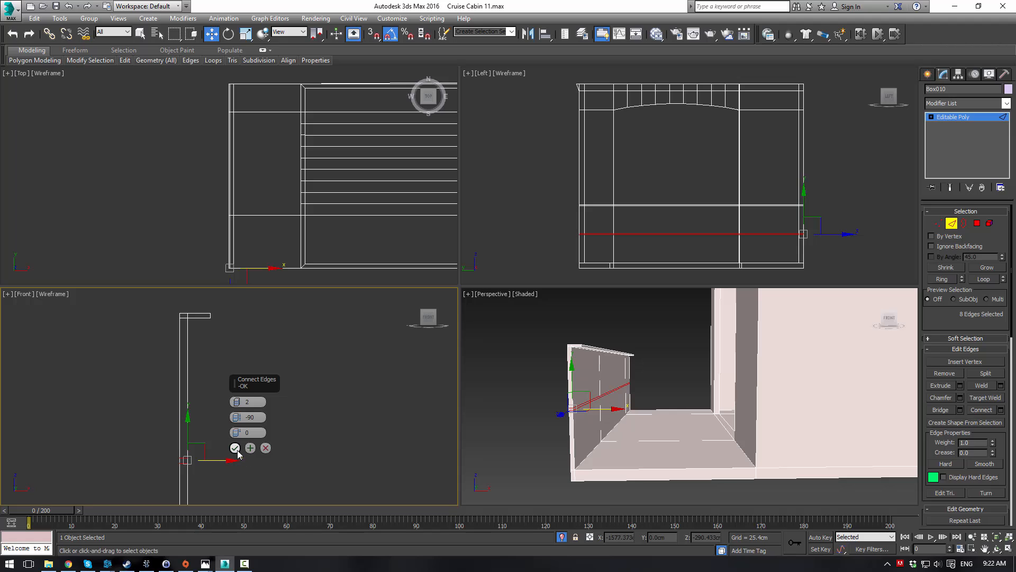
- Extrude the three narrow polygons between the two connecting loops on the parapet's inner face toward the cabin, level with the top ledge
{"action": "left_click", "coordinate": [234, 448]}
{"action": "left_click", "coordinate": [977, 223]}
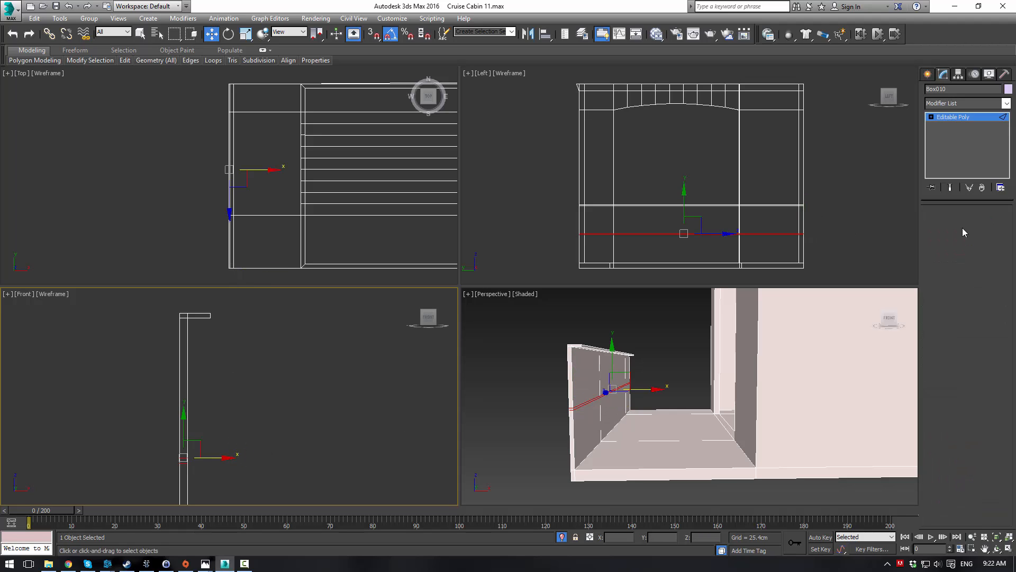
{"action": "scroll", "coordinate": [599, 404], "scroll_direction": "up", "scroll_amount": 5}
{"action": "left_click", "coordinate": [574, 325]}
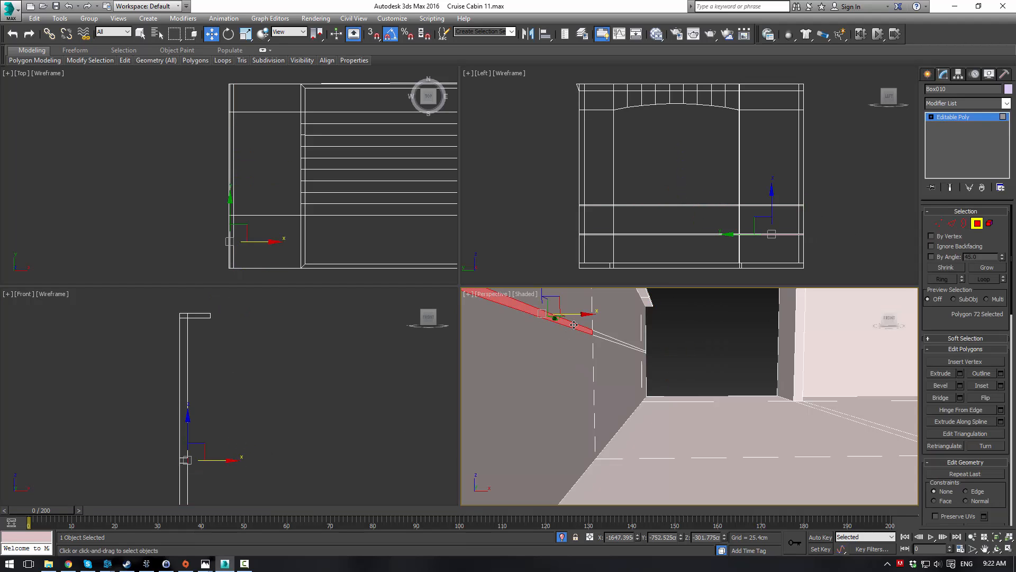
{"action": "left_click", "coordinate": [604, 334], "text": "ctrl"}
{"action": "middle_click_drag", "start_coordinate": [677, 343], "coordinate": [657, 353], "text": "alt"}
{"action": "left_click", "coordinate": [640, 330], "text": "alt"}
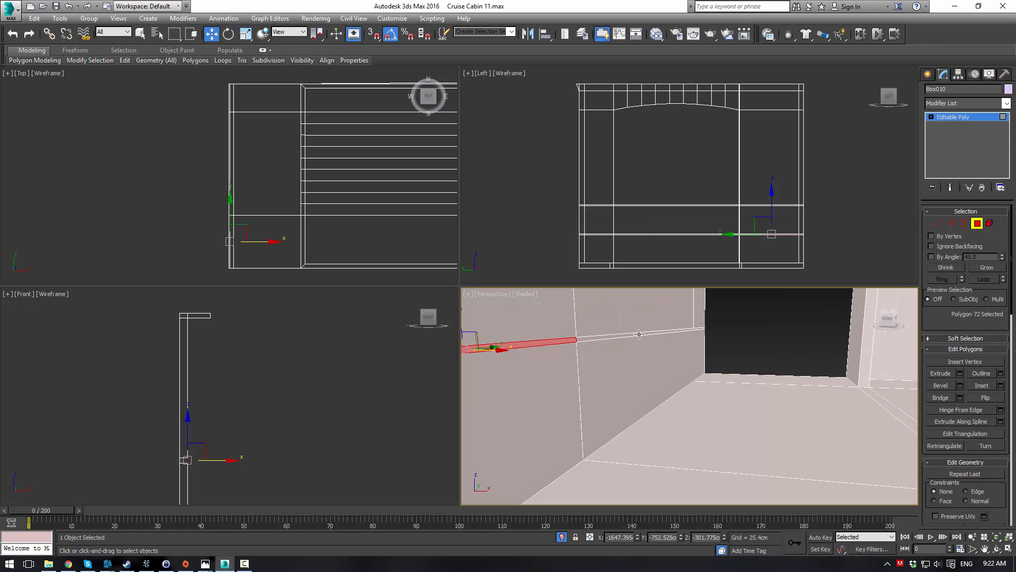
{"action": "left_click", "coordinate": [699, 329], "text": "ctrl"}
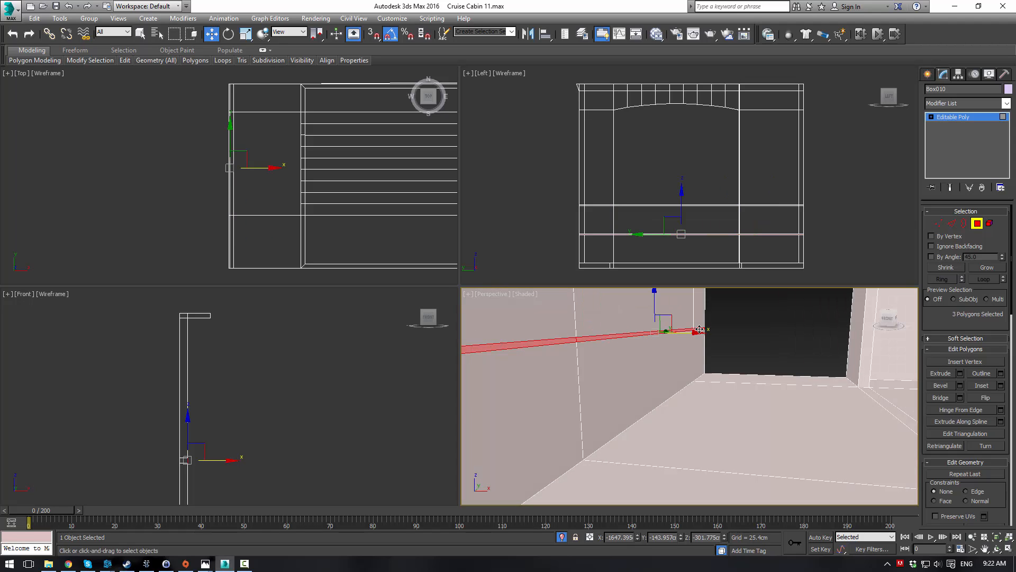
{"action": "scroll", "coordinate": [699, 354], "scroll_direction": "down", "scroll_amount": 5}
{"action": "scroll", "coordinate": [690, 362], "scroll_direction": "up", "scroll_amount": 2}
{"action": "left_click", "coordinate": [941, 373]}
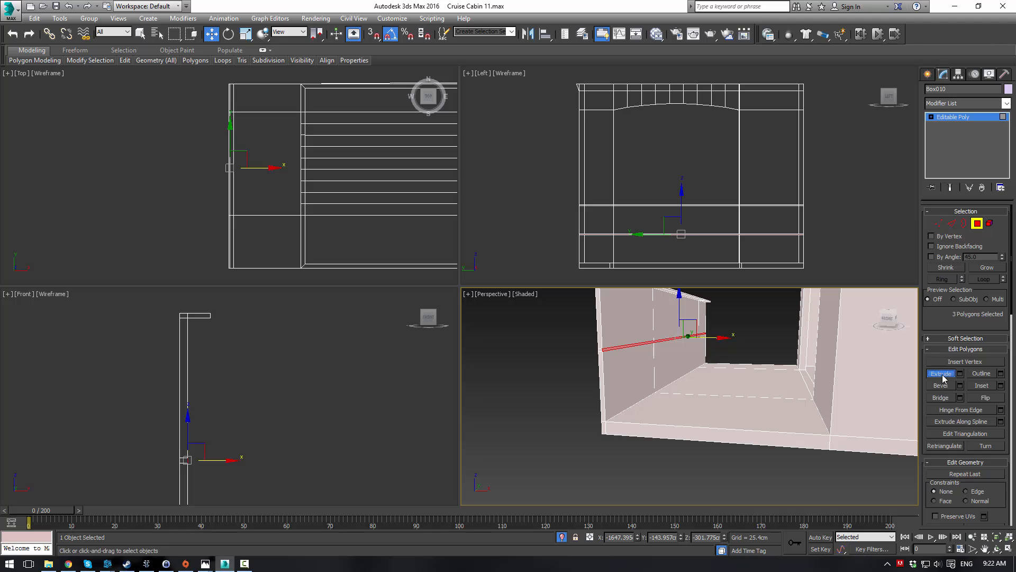
{"action": "scroll", "coordinate": [646, 345], "scroll_direction": "up", "scroll_amount": 6}
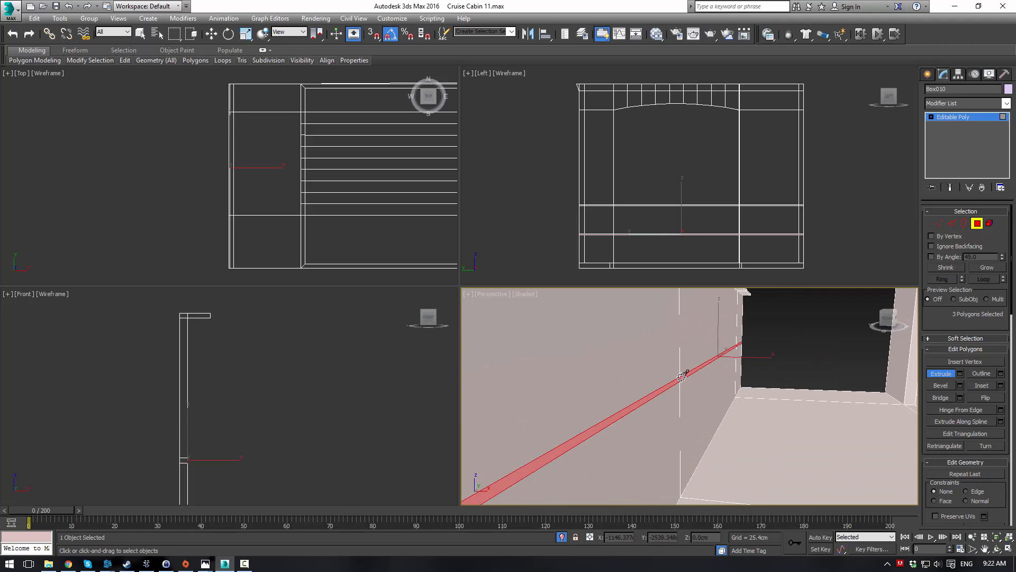
{"action": "left_click_drag", "start_coordinate": [684, 377], "coordinate": [689, 371]}
{"action": "left_click", "coordinate": [939, 224]}
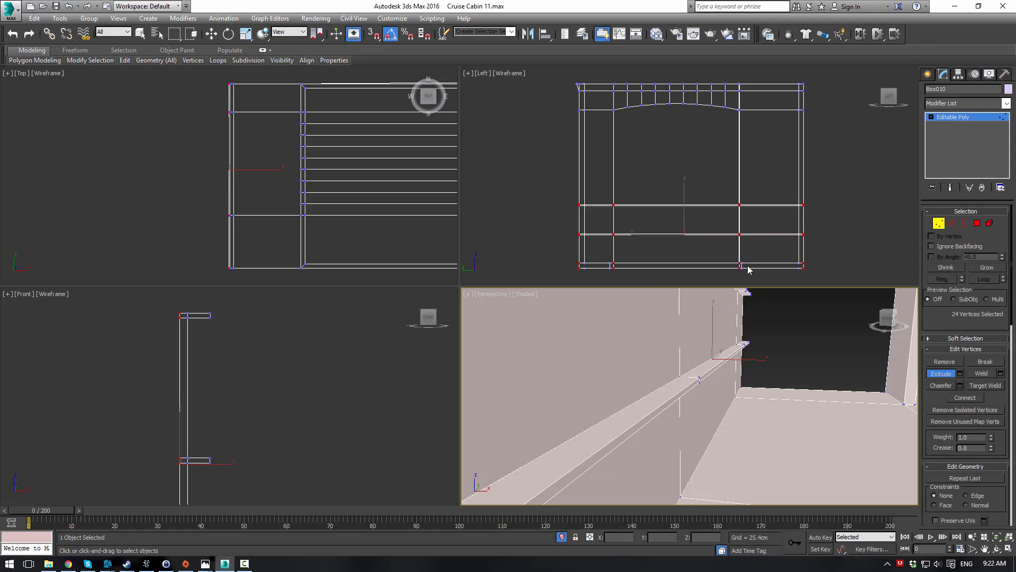
{"action": "left_click", "coordinate": [236, 402]}
{"action": "middle_click_drag", "start_coordinate": [236, 402], "coordinate": [292, 372]}
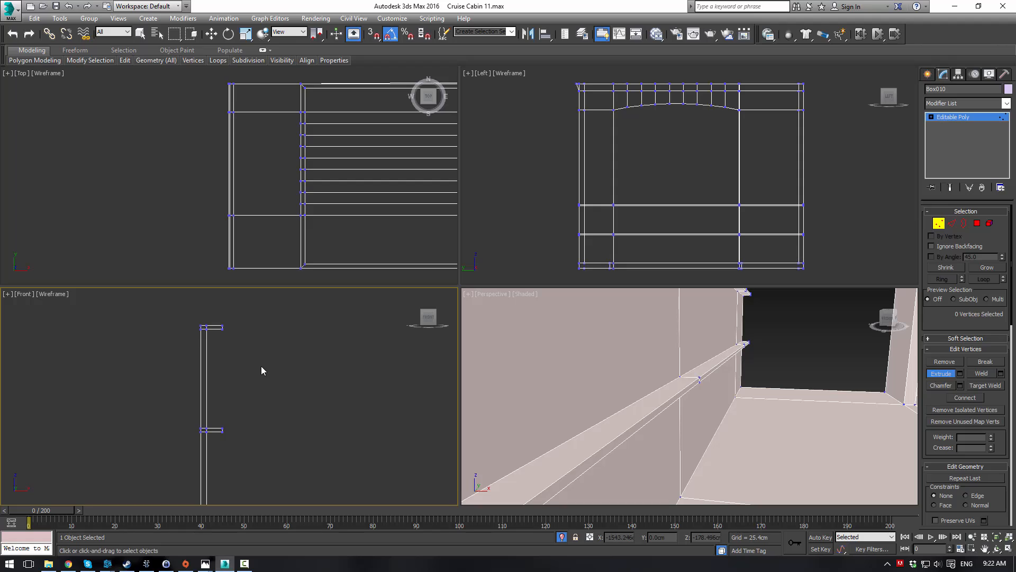
{"action": "middle_click_drag", "start_coordinate": [249, 420], "coordinate": [264, 367]}
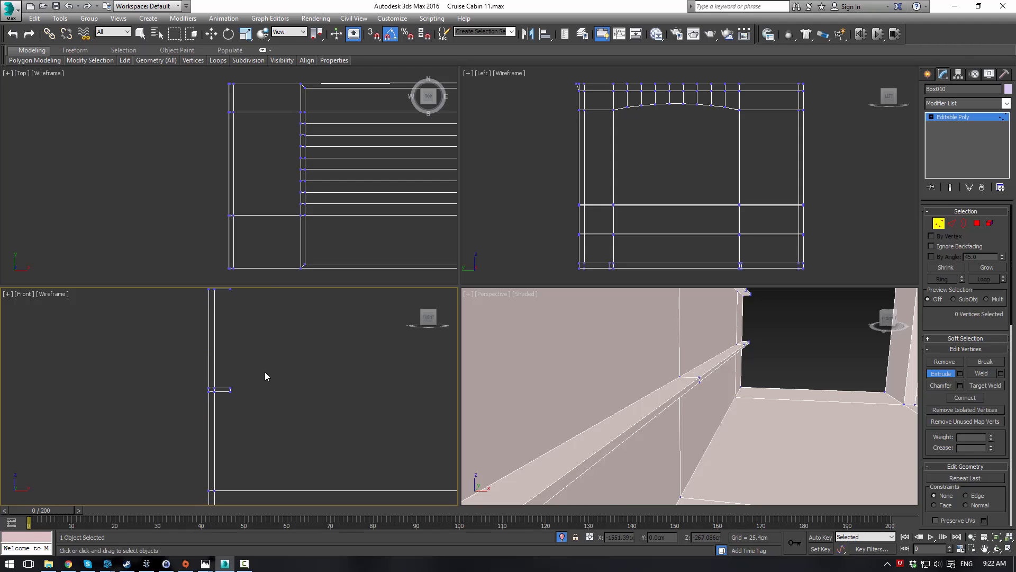
- Create an AutoGrid box on the parapet's inner face below the lower ledge, about 187 cm long, 15 cm wide and 46 cm high
{"action": "left_click", "coordinate": [928, 74]}
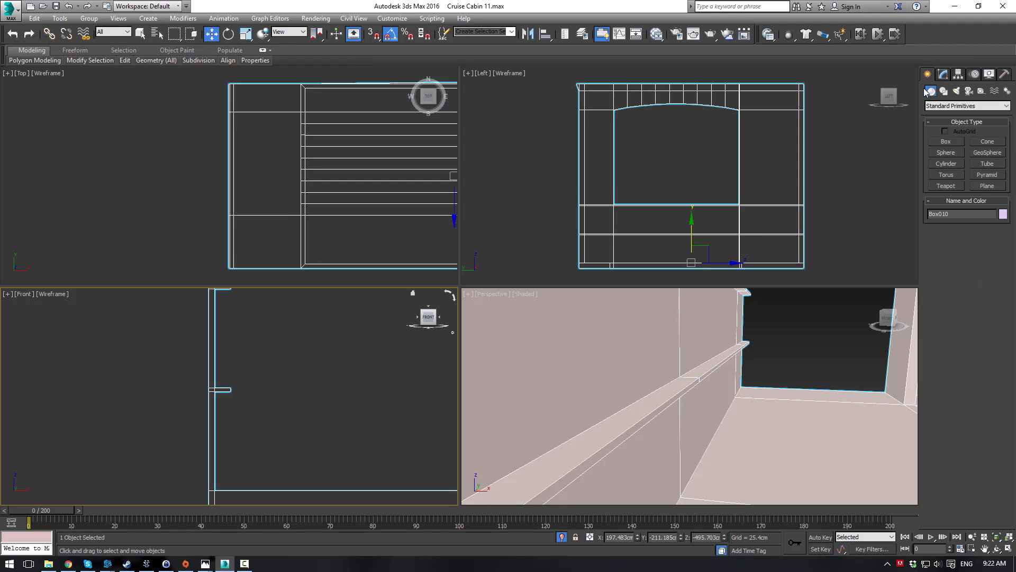
{"action": "left_click", "coordinate": [946, 141]}
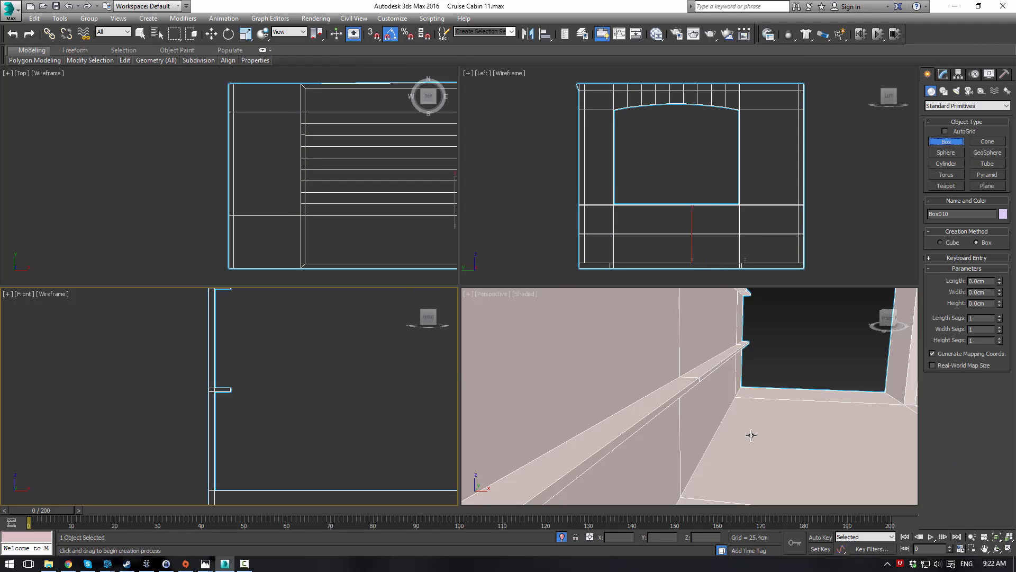
{"action": "middle_click_drag", "start_coordinate": [753, 420], "coordinate": [705, 424], "text": "alt"}
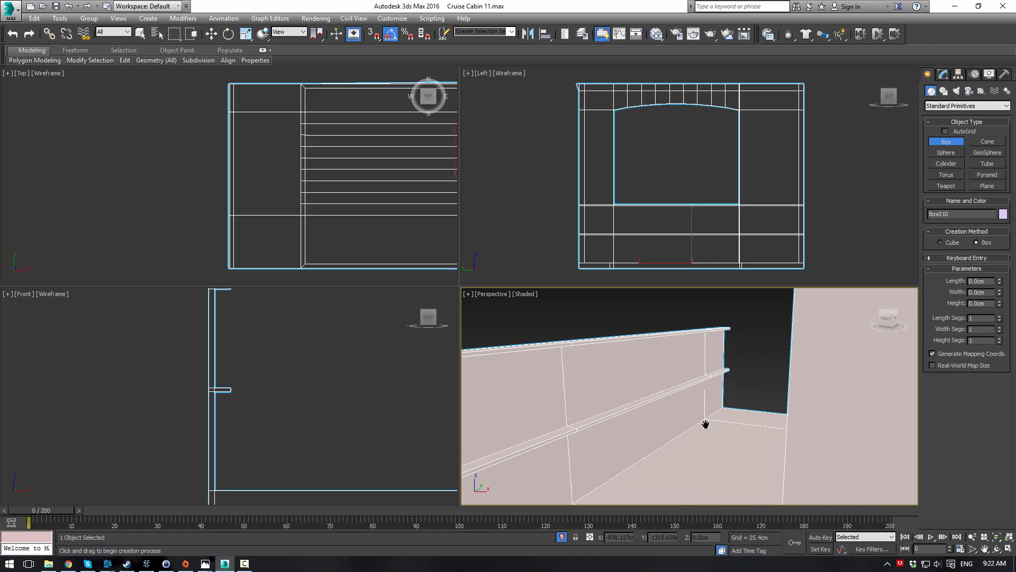
{"action": "left_click", "coordinate": [946, 122]}
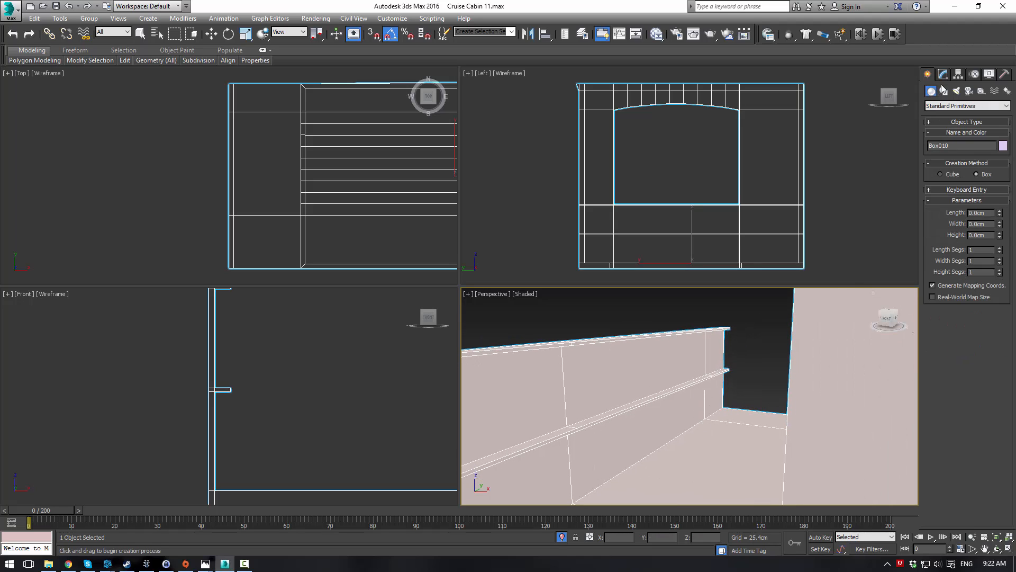
{"action": "left_click", "coordinate": [944, 90]}
{"action": "left_click", "coordinate": [931, 91]}
{"action": "left_click", "coordinate": [948, 142]}
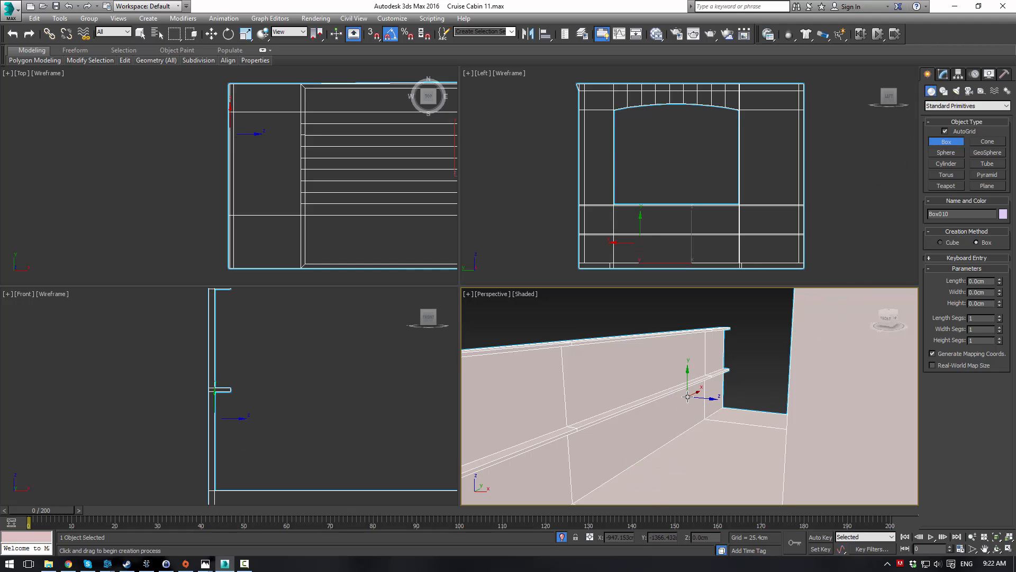
{"action": "left_click_drag", "start_coordinate": [687, 394], "coordinate": [691, 442]}
{"action": "left_click", "coordinate": [696, 443]}
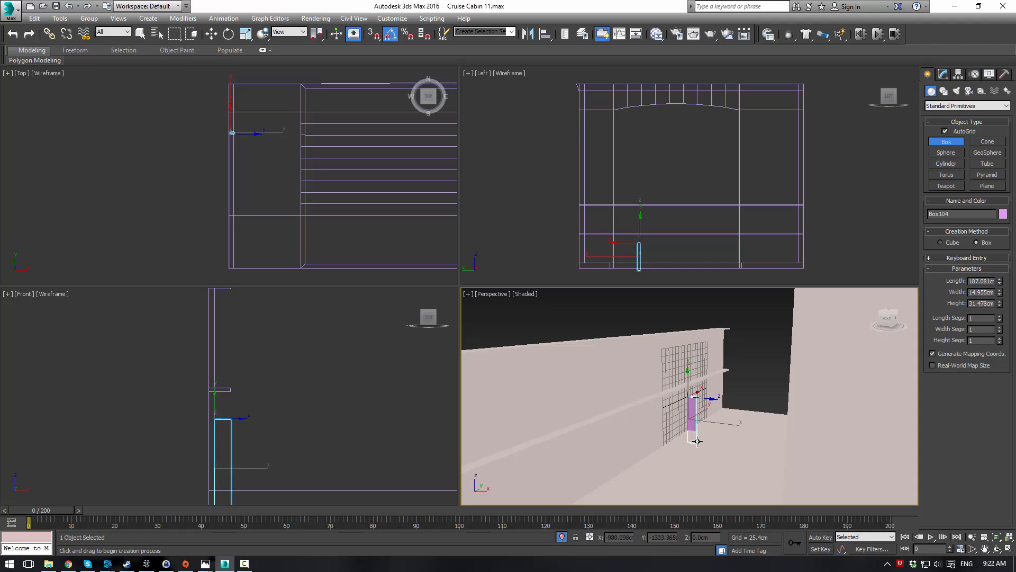
{"action": "left_click", "coordinate": [700, 441]}
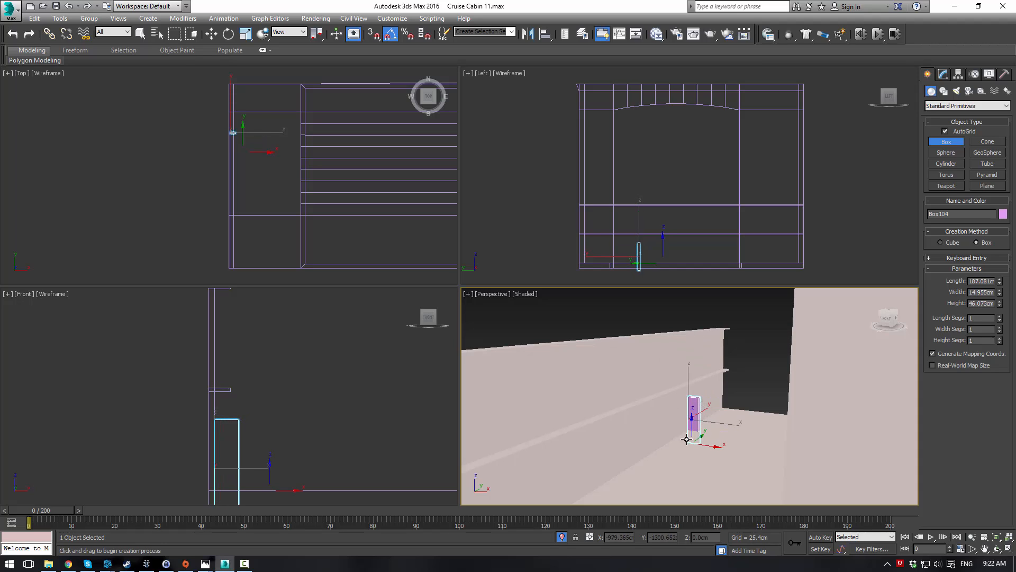
- Convert the new box to Editable Poly and raise its four top vertices about 53 cm to the underside of the lower ledge
{"action": "key", "text": "w"}
{"action": "scroll", "coordinate": [274, 156], "scroll_direction": "up", "scroll_amount": 2}
{"action": "middle_click_drag", "start_coordinate": [262, 433], "coordinate": [275, 382]}
{"action": "key", "text": "1"}
{"action": "left_click_drag", "start_coordinate": [291, 390], "coordinate": [292, 389]}
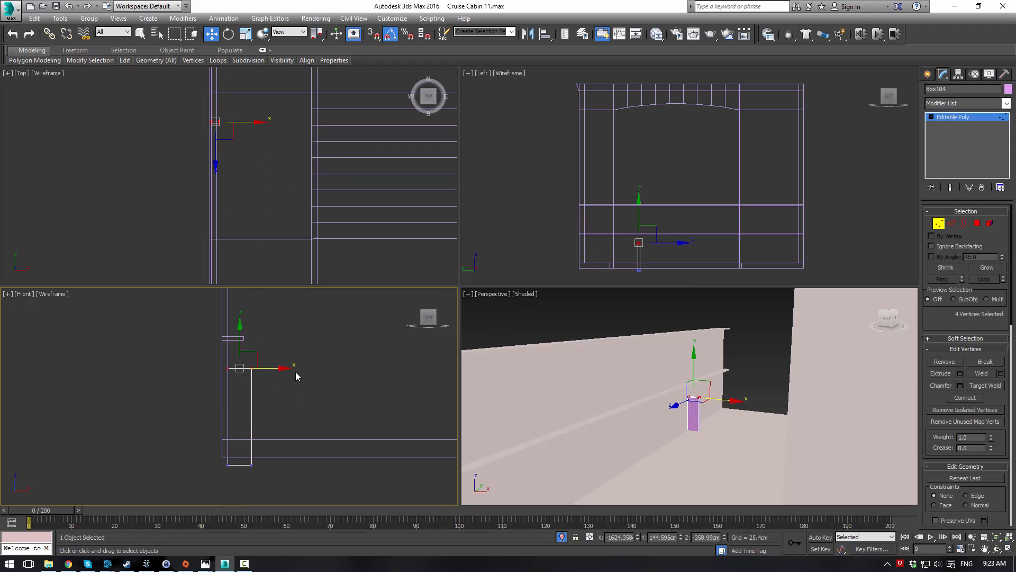
{"action": "scroll", "coordinate": [296, 371], "scroll_direction": "up", "scroll_amount": 2}
{"action": "left_click_drag", "start_coordinate": [216, 341], "coordinate": [214, 302]}
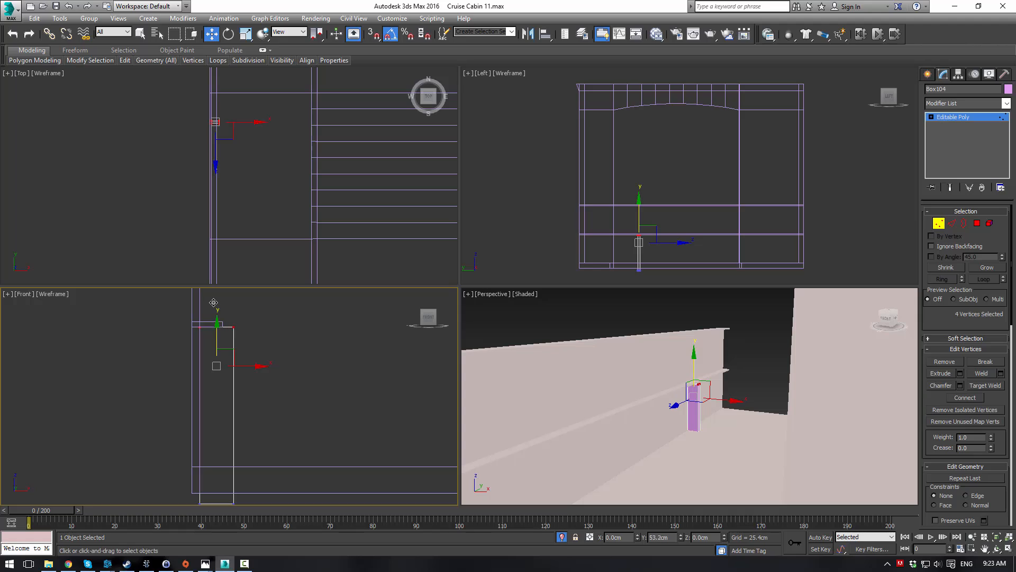
- Taper the support box by moving its two top outer vertices about 16.5 cm to the ledge's edge, and check it through the camera
{"action": "left_click_drag", "start_coordinate": [208, 341], "coordinate": [209, 348]}
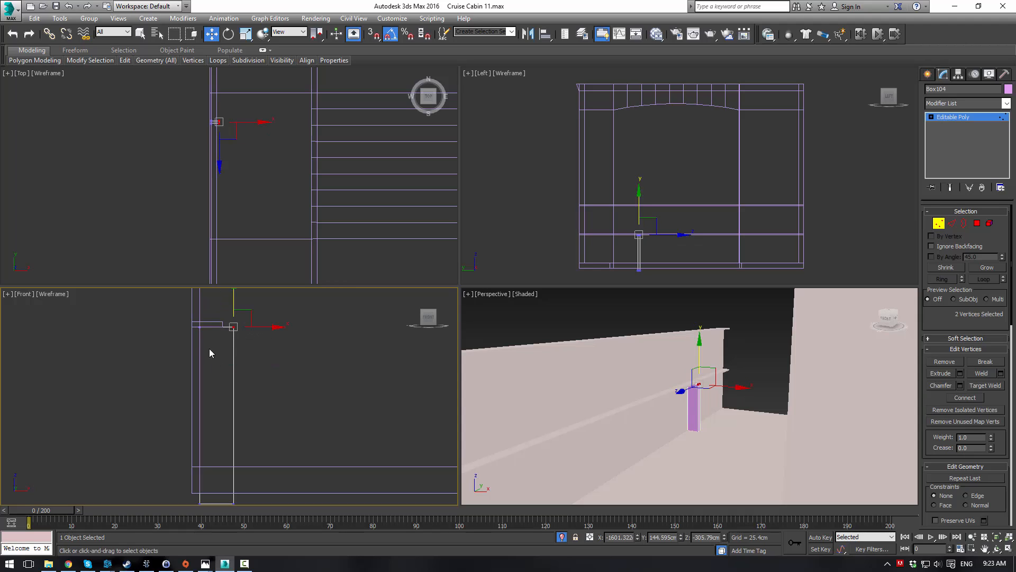
{"action": "left_click_drag", "start_coordinate": [272, 328], "coordinate": [261, 328]}
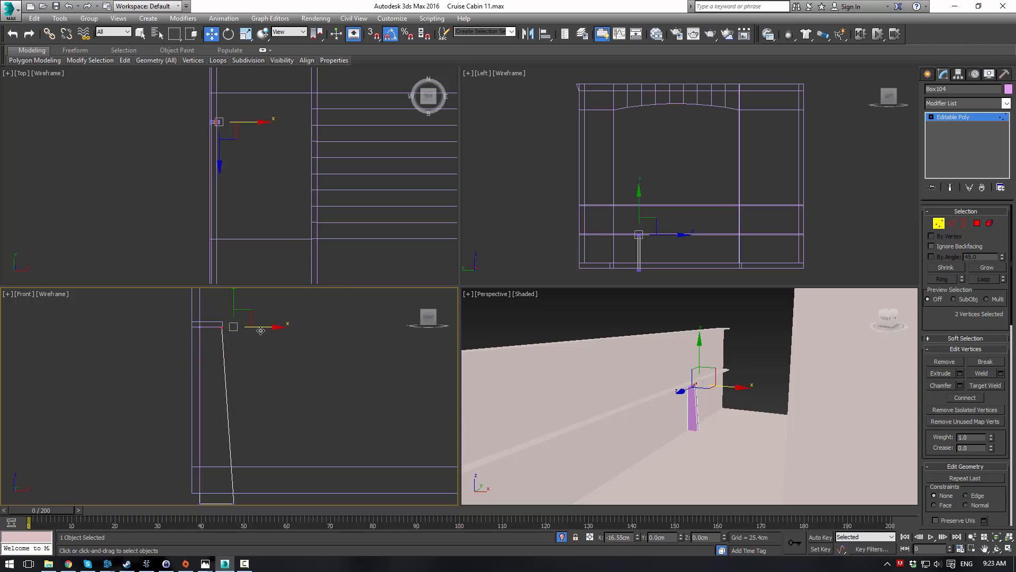
{"action": "left_click", "coordinate": [519, 332]}
{"action": "key", "text": "c"}
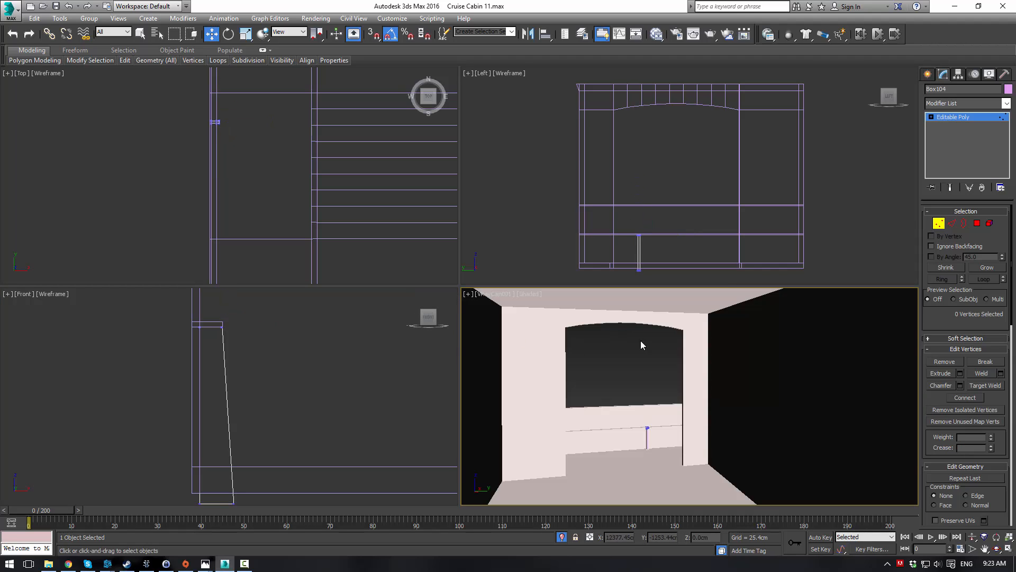
{"action": "left_click", "coordinate": [969, 118]}
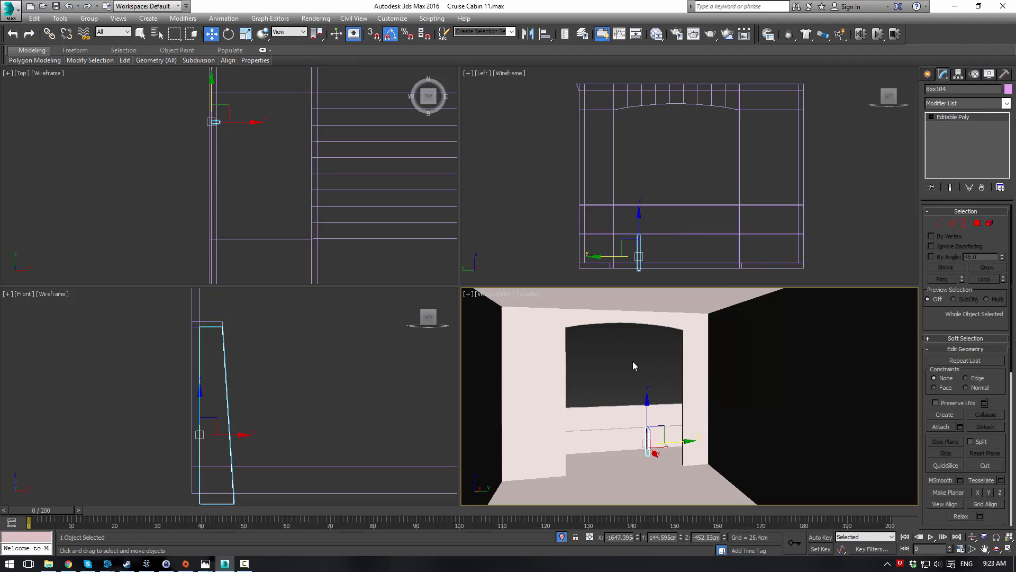
{"action": "left_click", "coordinate": [633, 361]}
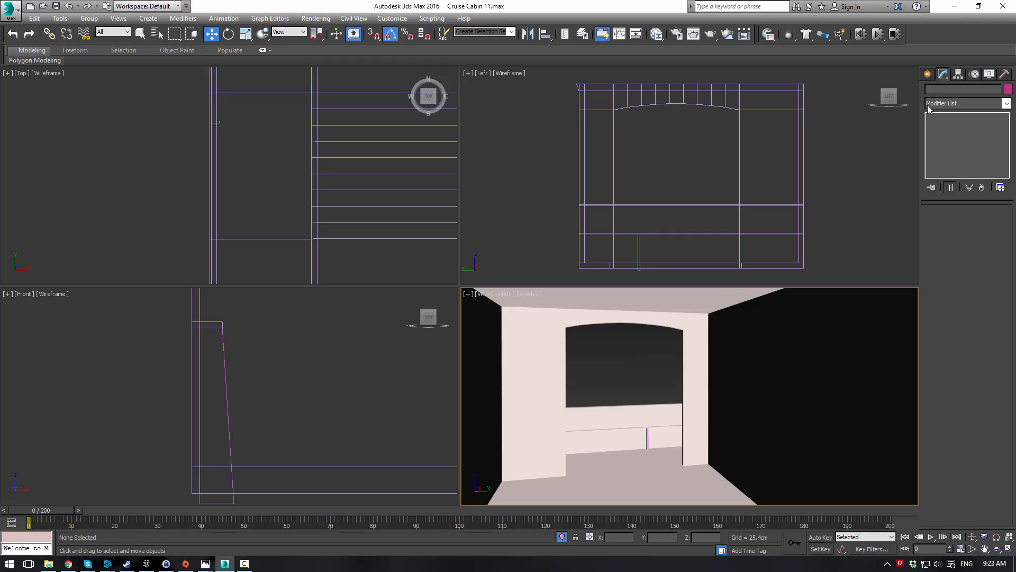
- Create a horizontal cylinder along the top of the balcony parapet, about 14.2 cm in radius and 320 cm high
{"action": "left_click", "coordinate": [928, 75]}
{"action": "left_click", "coordinate": [947, 164]}
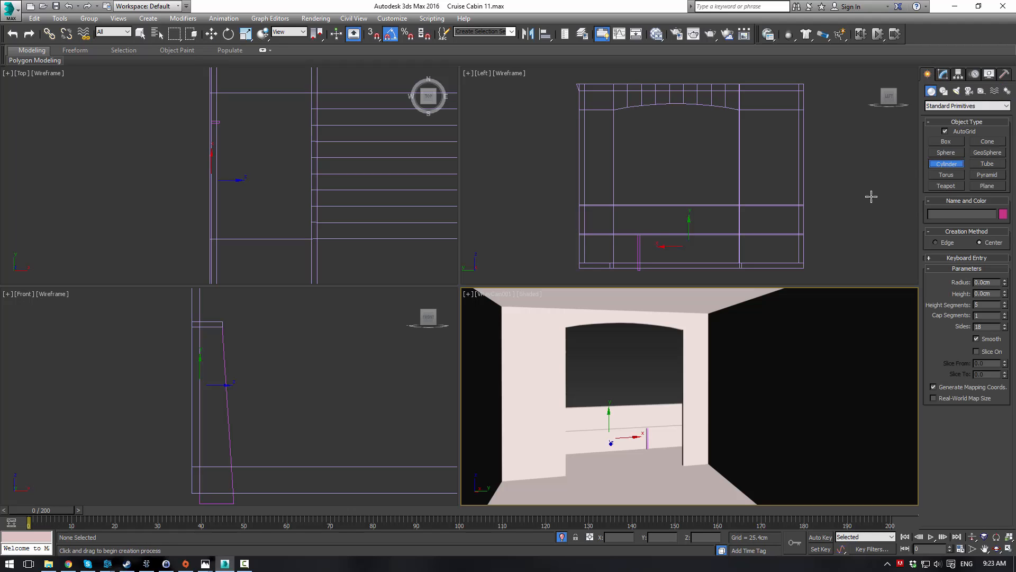
{"action": "scroll", "coordinate": [296, 378], "scroll_direction": "up", "scroll_amount": 5}
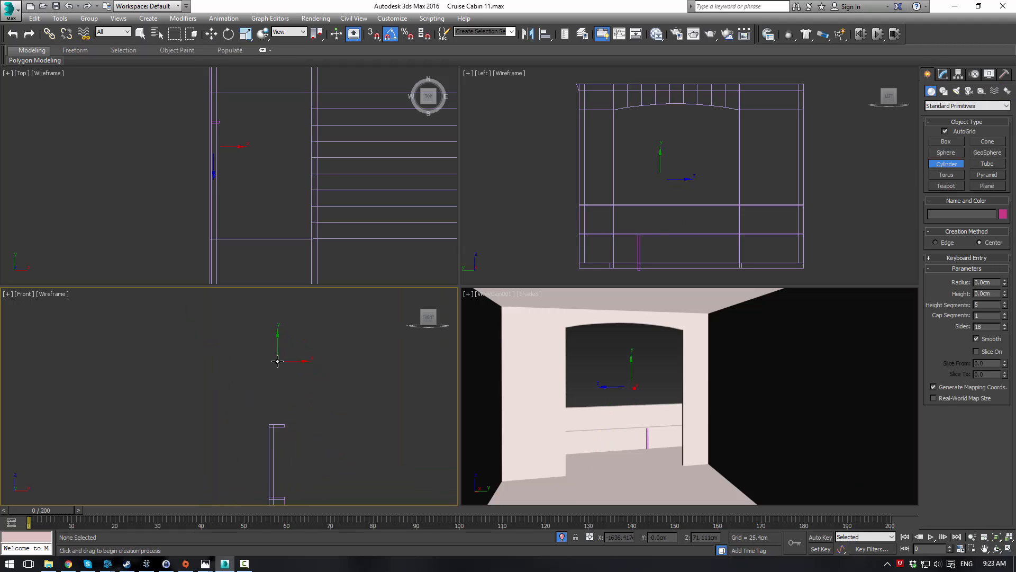
{"action": "left_click_drag", "start_coordinate": [275, 415], "coordinate": [276, 417]}
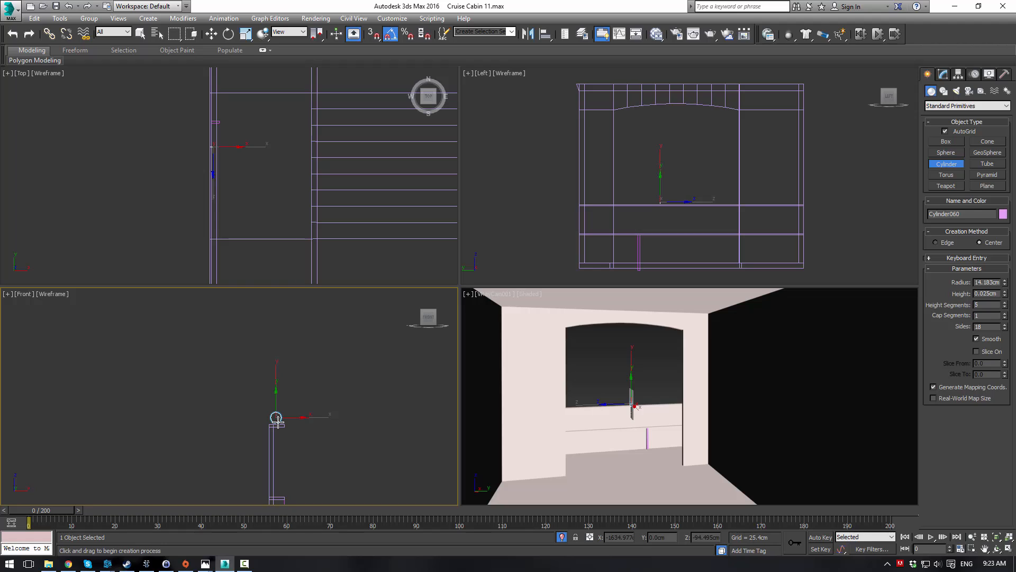
{"action": "left_click", "coordinate": [302, 302]}
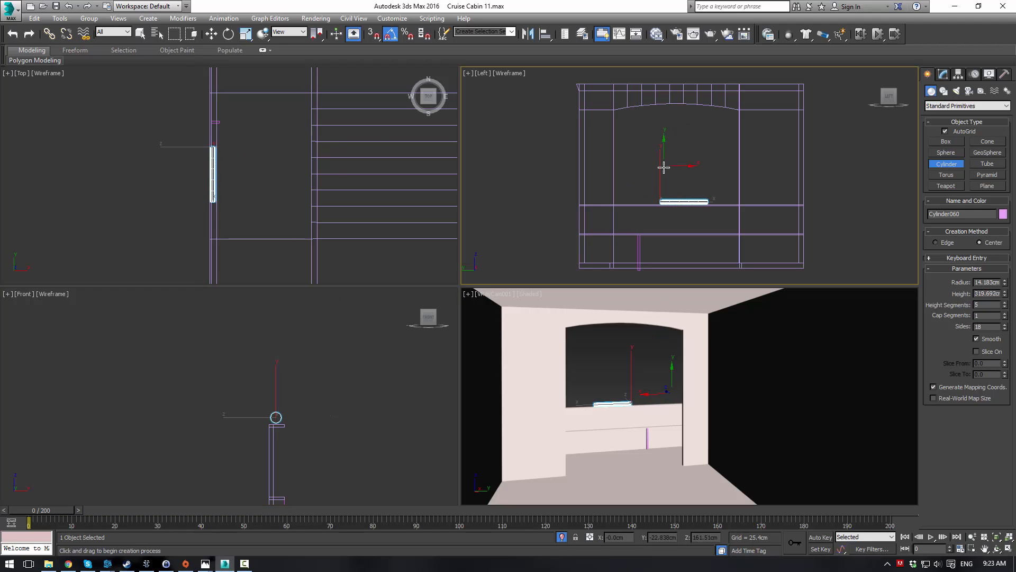
- Move the cylinder about 208 cm straight up above the parapet
{"action": "key", "text": "w"}
{"action": "left_click_drag", "start_coordinate": [662, 171], "coordinate": [667, 136]}
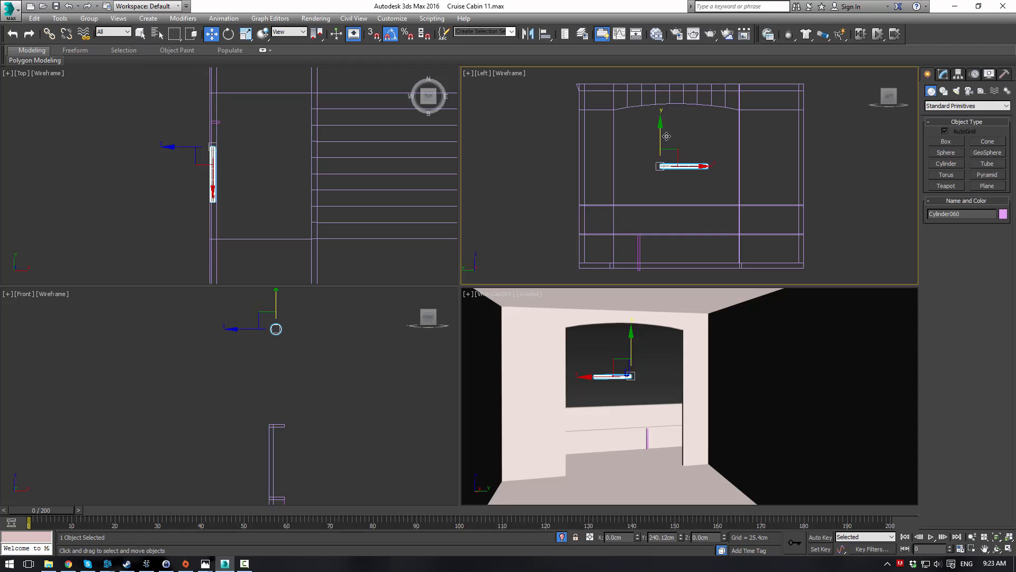
{"action": "left_click_drag", "start_coordinate": [666, 136], "coordinate": [667, 140]}
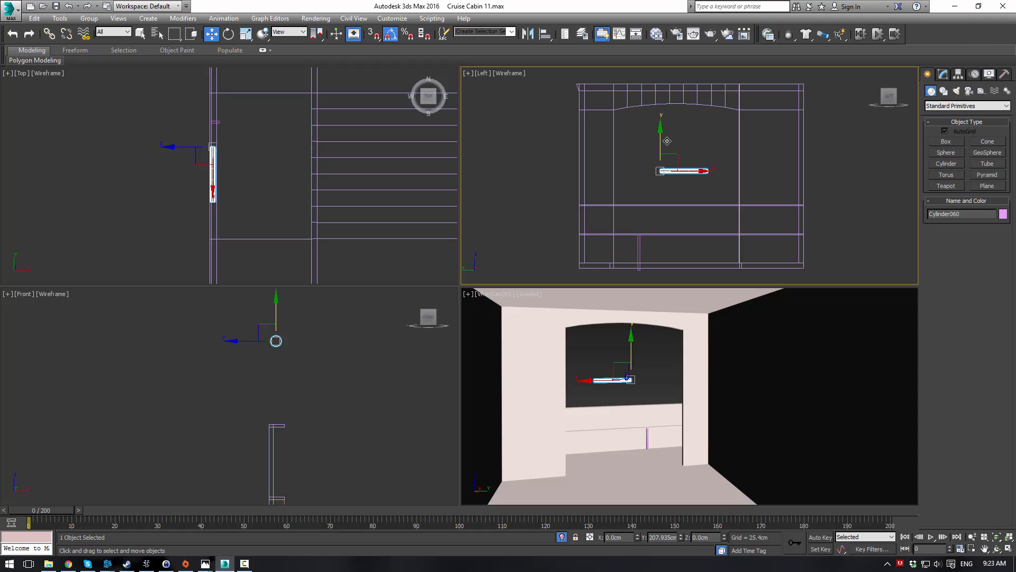
- End the isolation and examine the raised cylinder against the whole furnished cabin in the camera view
{"action": "left_click", "coordinate": [586, 346]}
{"action": "right_click", "coordinate": [584, 344]}
{"action": "left_click", "coordinate": [604, 262]}
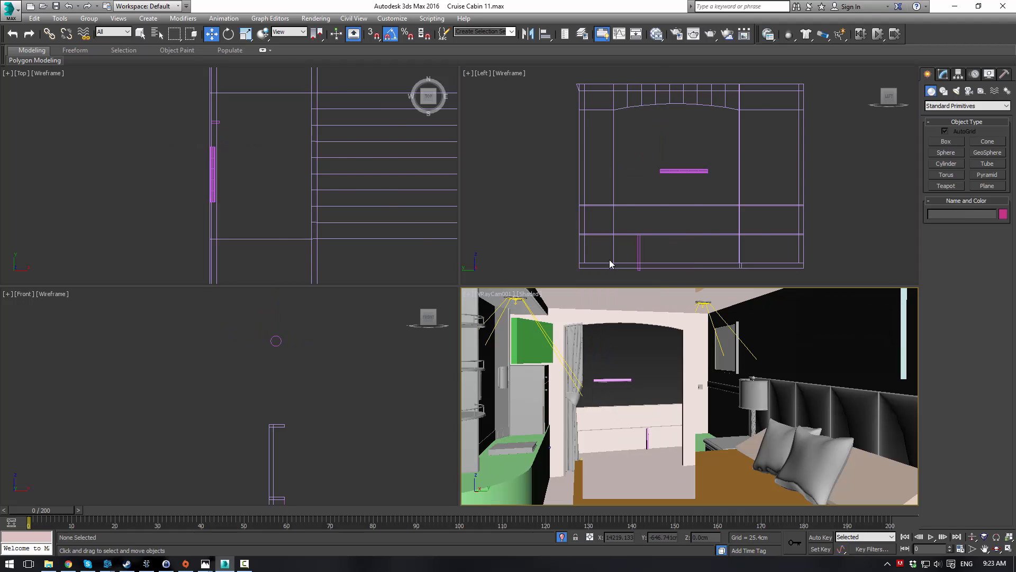
{"action": "left_click", "coordinate": [601, 380]}
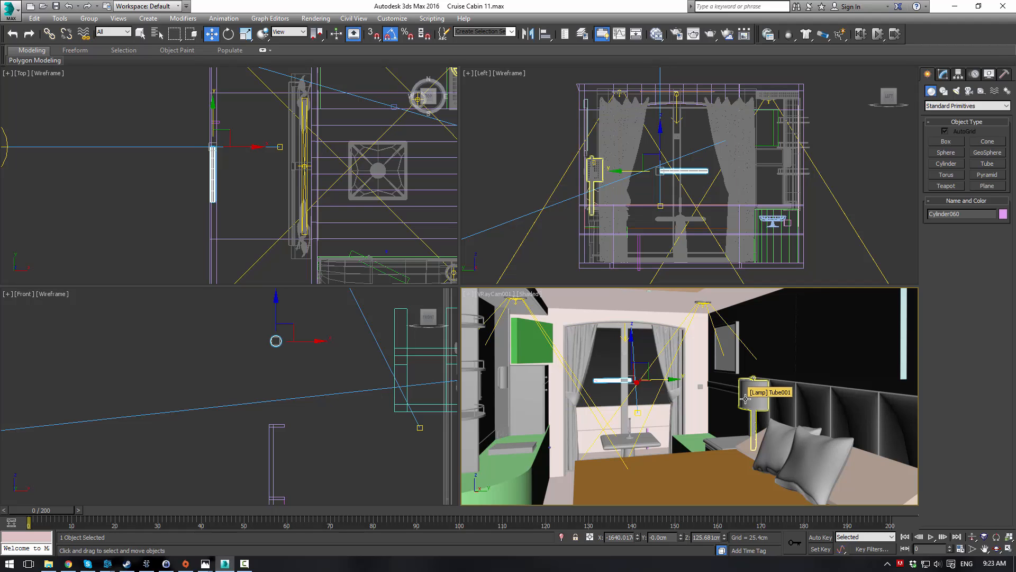
{"action": "left_click", "coordinate": [608, 355]}
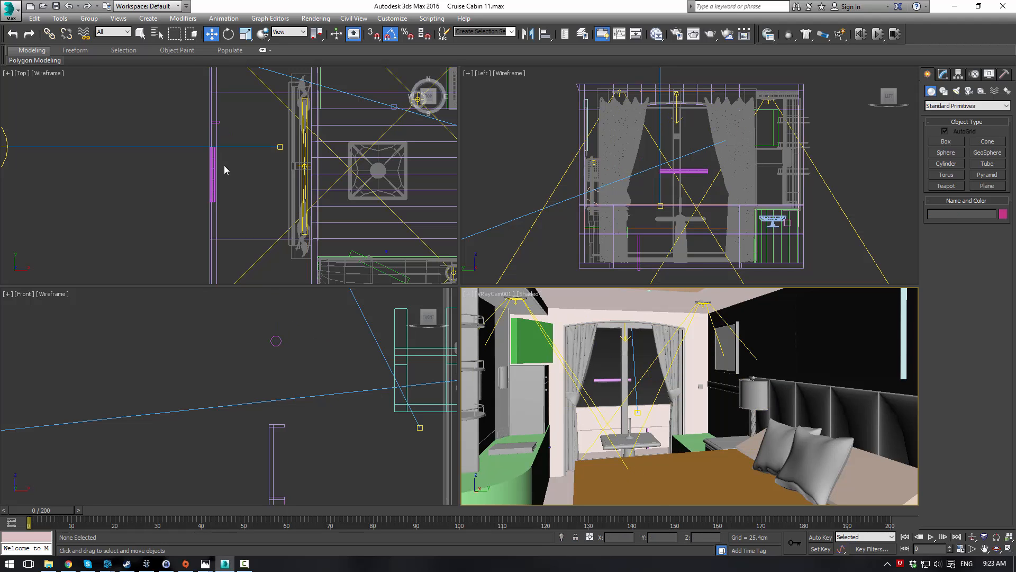
- Isolate the cabin shell, the tapered support and the cylinder, and clear the selection
{"action": "scroll", "coordinate": [222, 169], "scroll_direction": "down", "scroll_amount": 3}
{"action": "left_click_drag", "start_coordinate": [230, 161], "coordinate": [194, 200]}
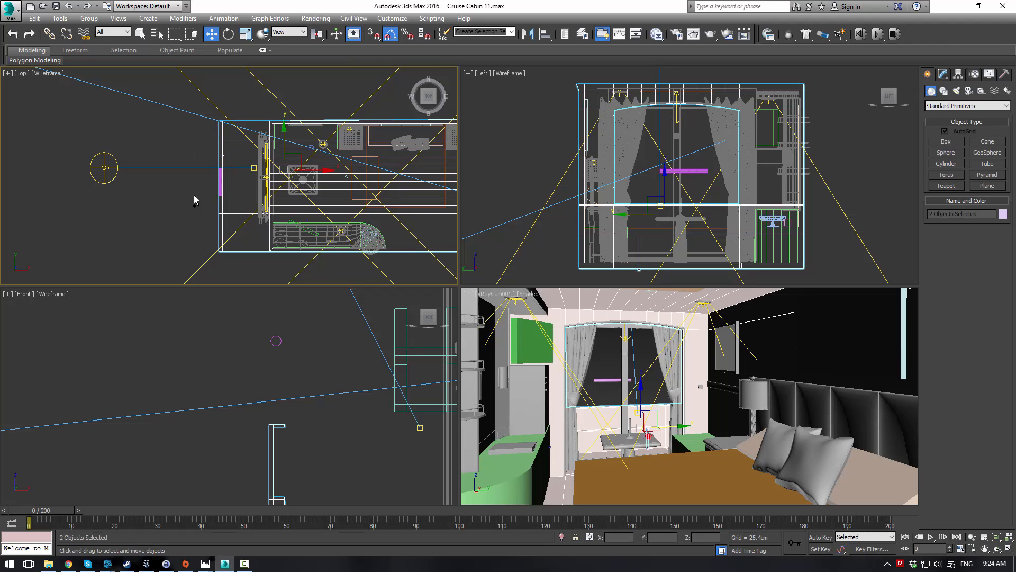
{"action": "right_click", "coordinate": [187, 196]}
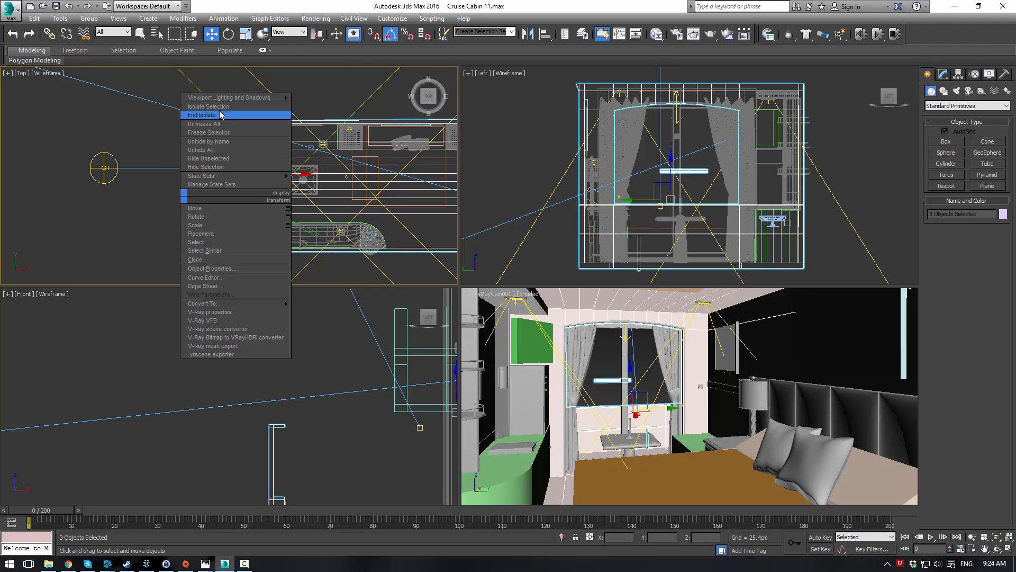
{"action": "left_click", "coordinate": [221, 117]}
{"action": "left_click", "coordinate": [593, 347]}
{"action": "scroll", "coordinate": [332, 353], "scroll_direction": "down", "scroll_amount": 2}
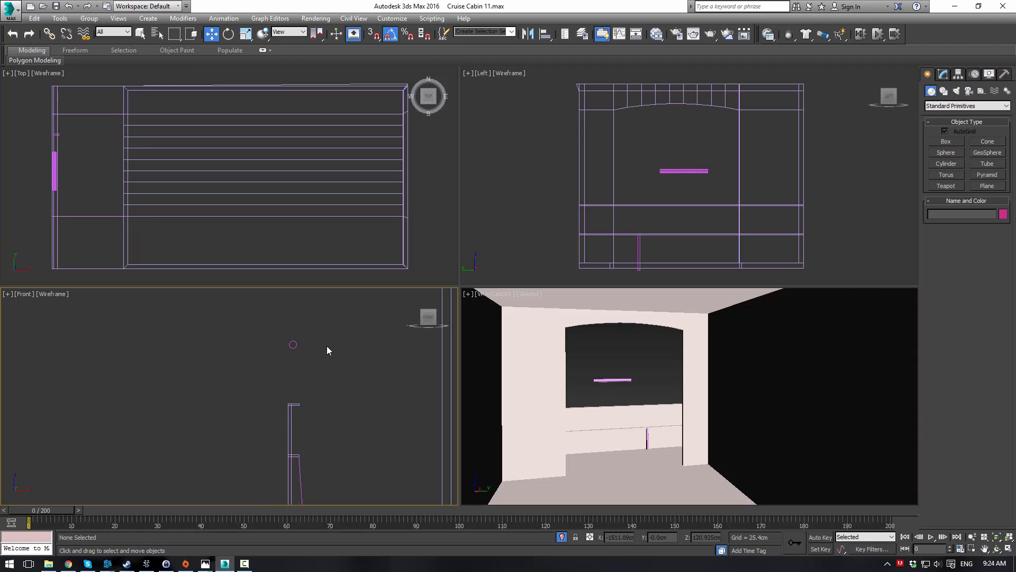
- Reduce the handrail cylinder's radius to about 6.38 cm and lengthen it to about 1071 cm
{"action": "scroll", "coordinate": [326, 345], "scroll_direction": "up", "scroll_amount": 2}
{"action": "left_click", "coordinate": [279, 343]}
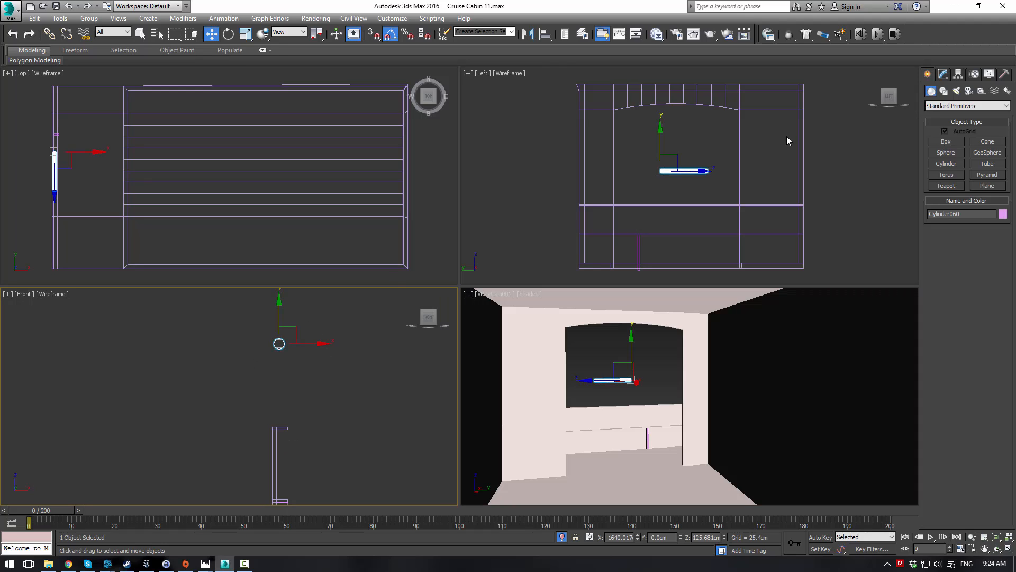
{"action": "left_click", "coordinate": [943, 75]}
{"action": "mouse_move", "coordinate": [1005, 227]}
{"action": "left_mouse_down"}
{"action": "mouse_move", "coordinate": [998, 255]}
{"action": "mouse_move", "coordinate": [1003, 232]}
{"action": "left_mouse_up"}
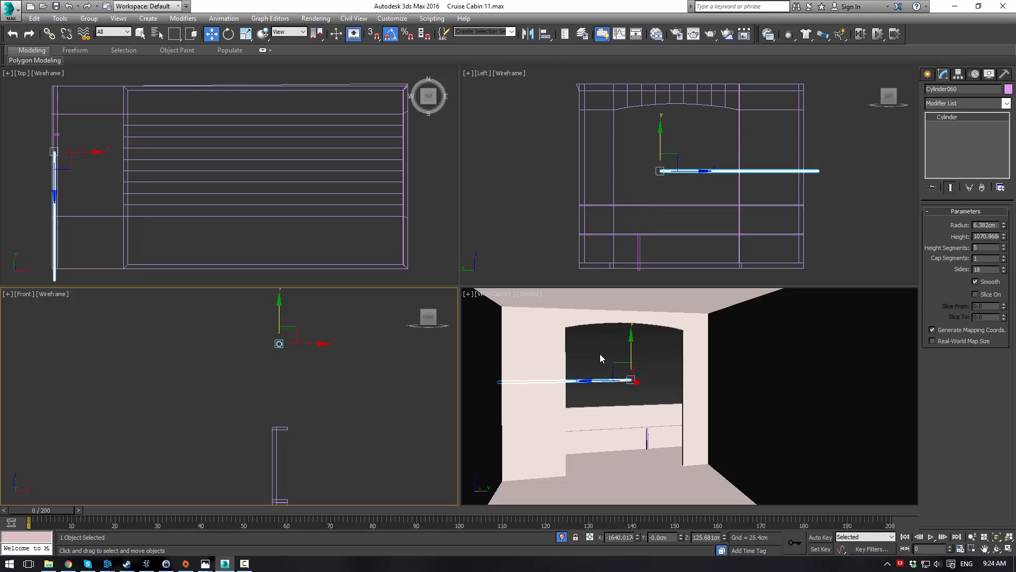
- Slide the cylinder sideways along the balcony and lengthen it to about 2110 cm so it spans the whole opening
{"action": "left_click", "coordinate": [614, 364]}
{"action": "left_click_drag", "start_coordinate": [623, 360], "coordinate": [701, 360]}
{"action": "left_click_drag", "start_coordinate": [1004, 237], "coordinate": [1008, 189]}
{"action": "left_click", "coordinate": [688, 334]}
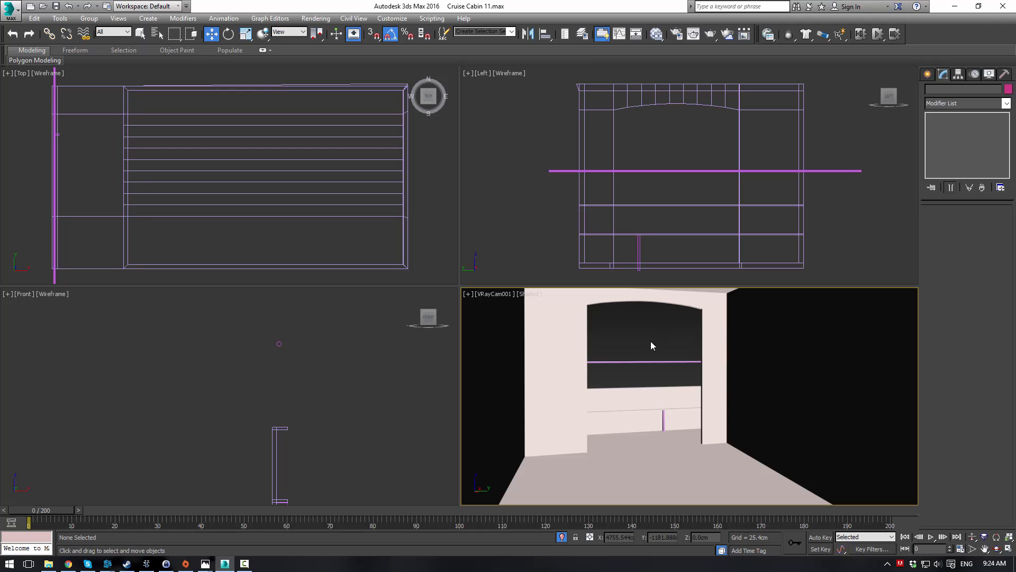
- Switch from the camera to a perspective view and increase the handrail cylinder's radius to about 7.05 cm
{"action": "middle_click_drag", "start_coordinate": [624, 358], "coordinate": [625, 362]}
{"action": "key", "text": "p"}
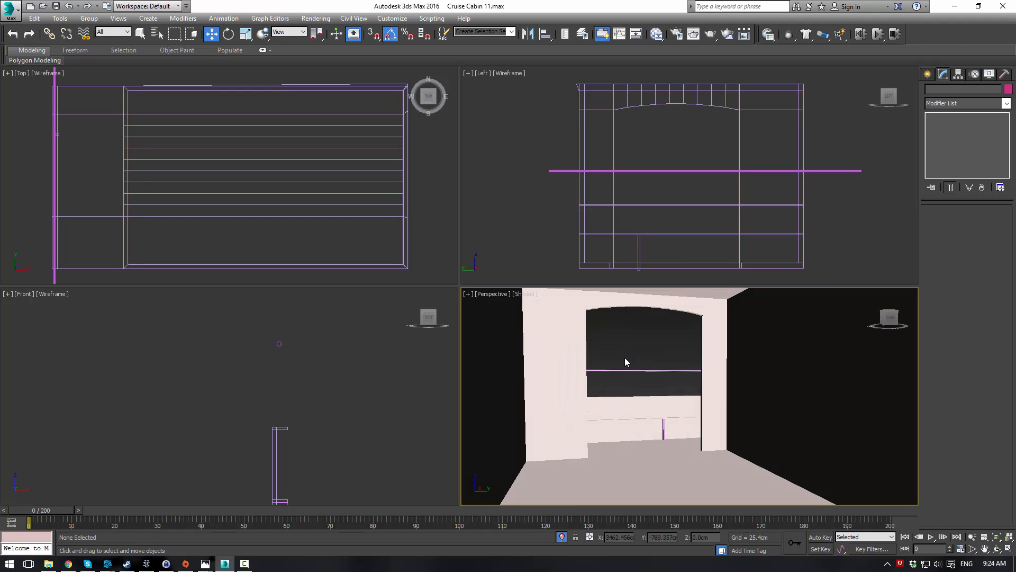
{"action": "scroll", "coordinate": [628, 344], "scroll_direction": "up", "scroll_amount": 2}
{"action": "left_click", "coordinate": [642, 375]}
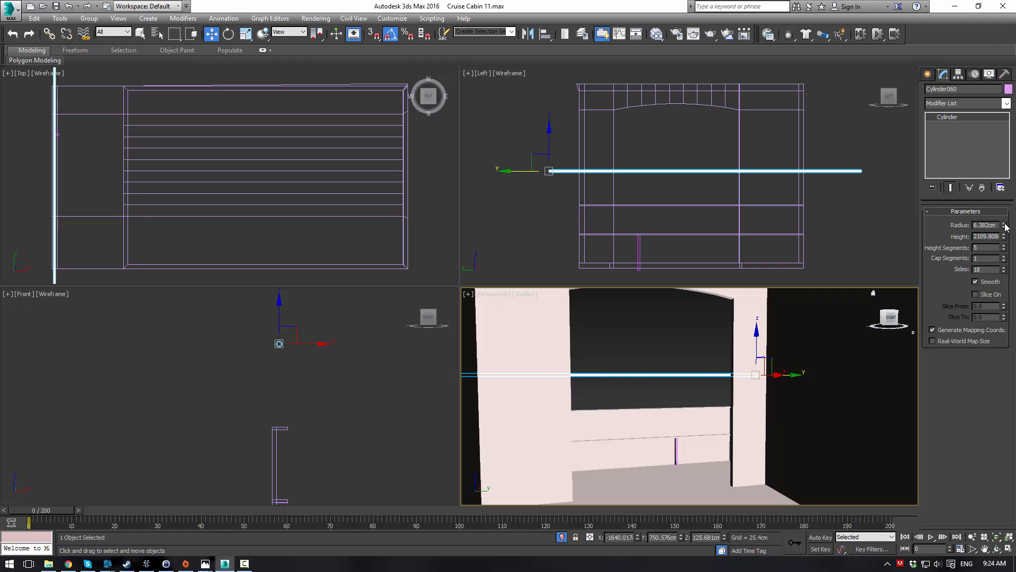
{"action": "left_click_drag", "start_coordinate": [1004, 224], "coordinate": [1005, 230]}
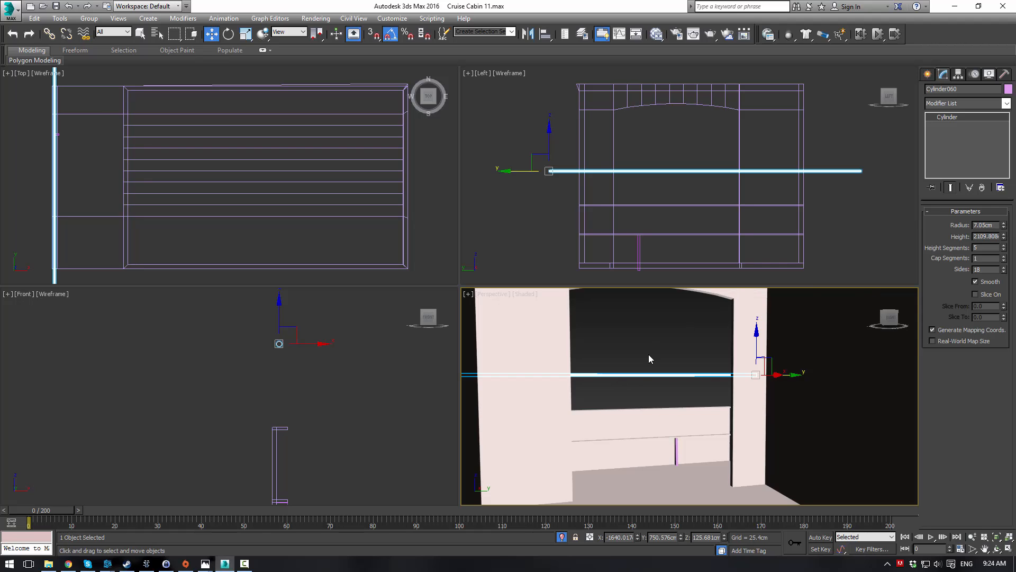
{"action": "left_click", "coordinate": [649, 355]}
- Copy the handrail cylinder about 113 cm straight down to form a second rail
{"action": "left_click", "coordinate": [655, 375]}
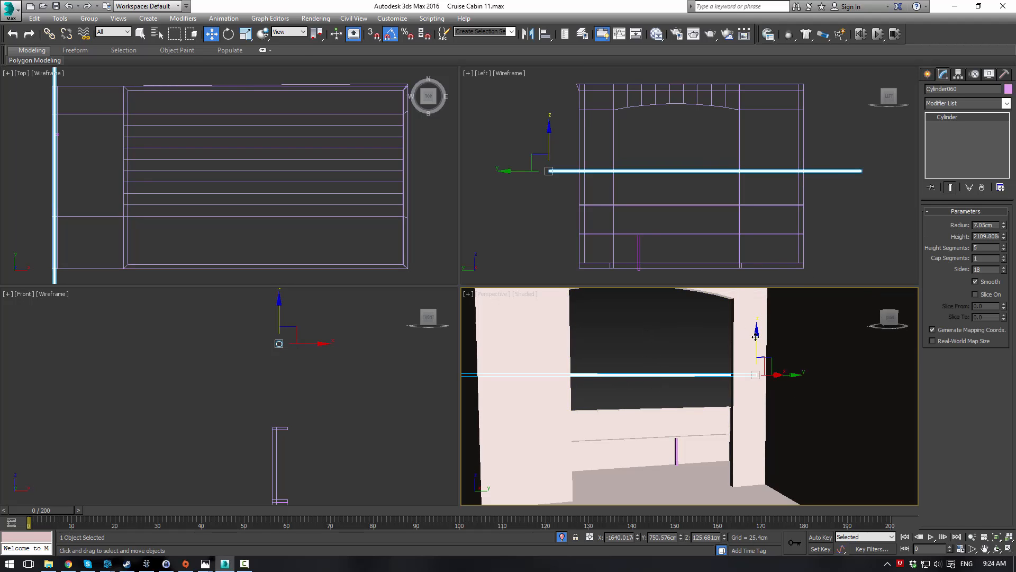
{"action": "left_click_drag", "start_coordinate": [758, 337], "coordinate": [762, 351], "text": "shift"}
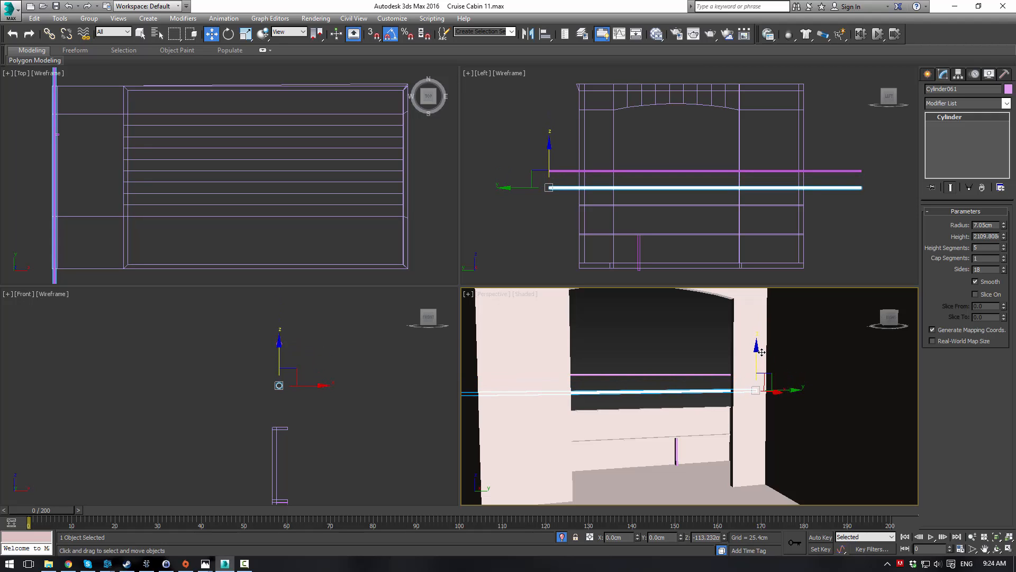
{"action": "left_click", "coordinate": [519, 331]}
{"action": "left_click", "coordinate": [611, 326]}
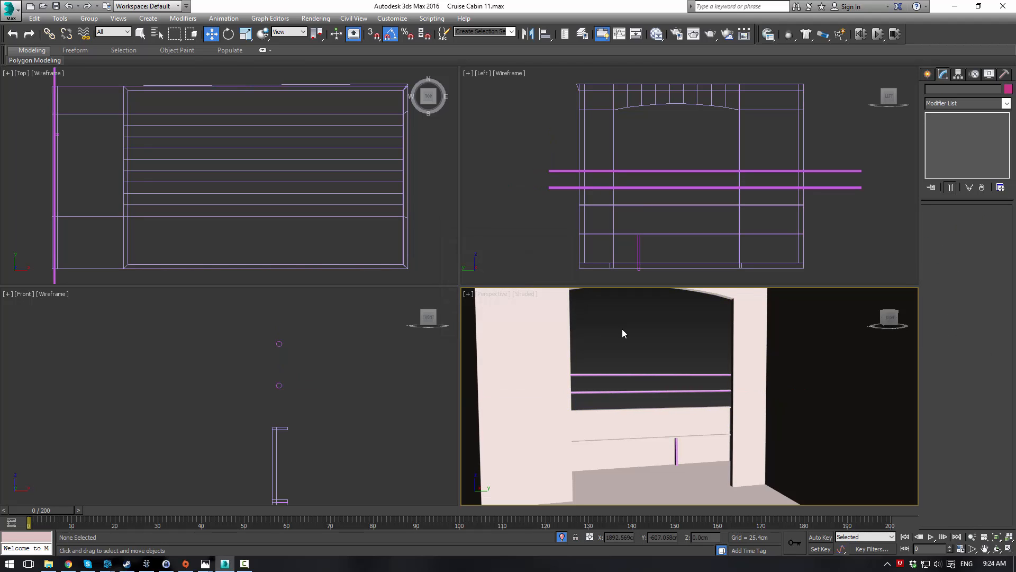
- Return to the camera view and set the upper rail's radius to 8.5 cm
{"action": "key", "text": "c"}
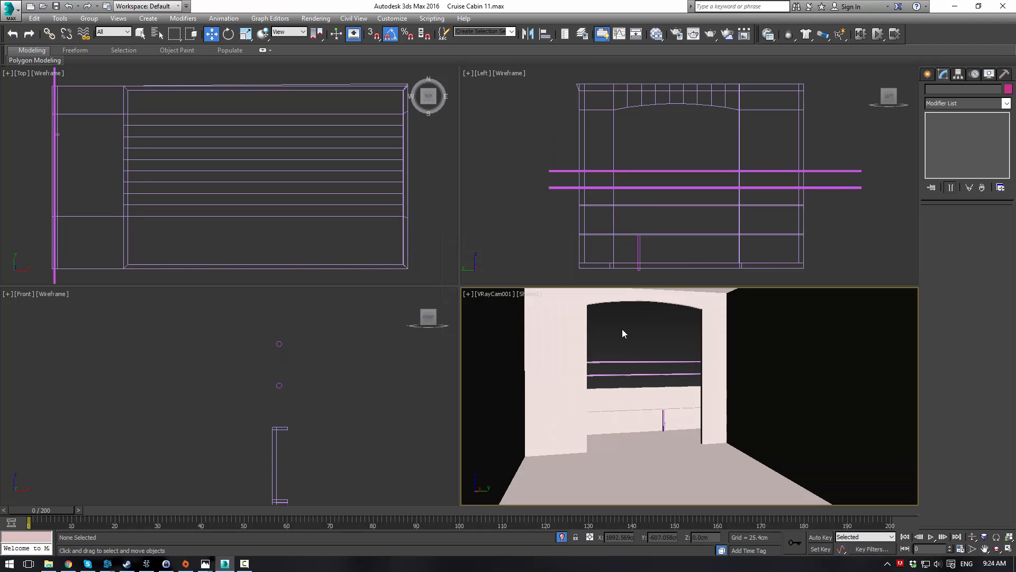
{"action": "left_click_drag", "start_coordinate": [623, 330], "coordinate": [644, 375]}
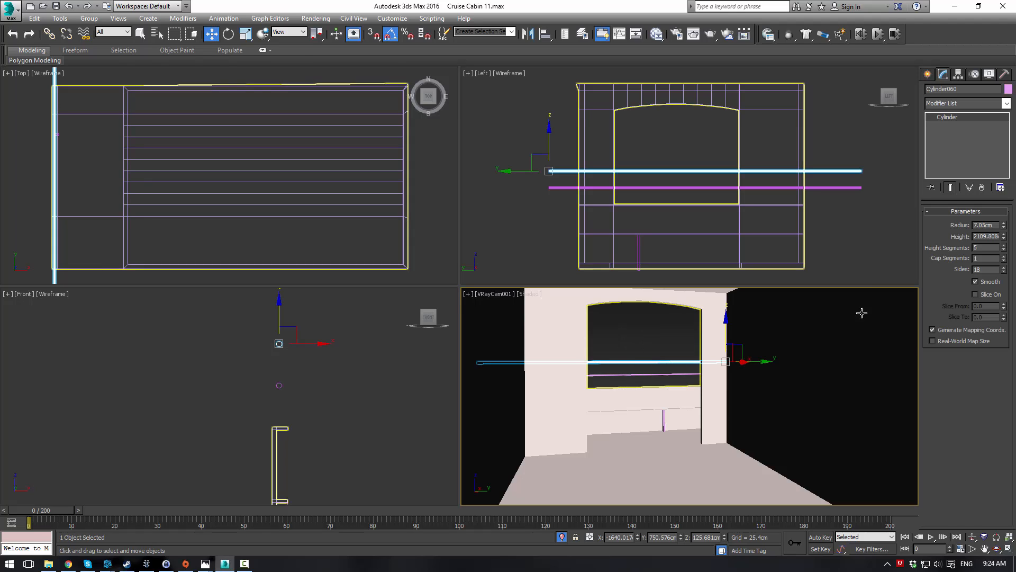
{"action": "double_click", "coordinate": [985, 226]}
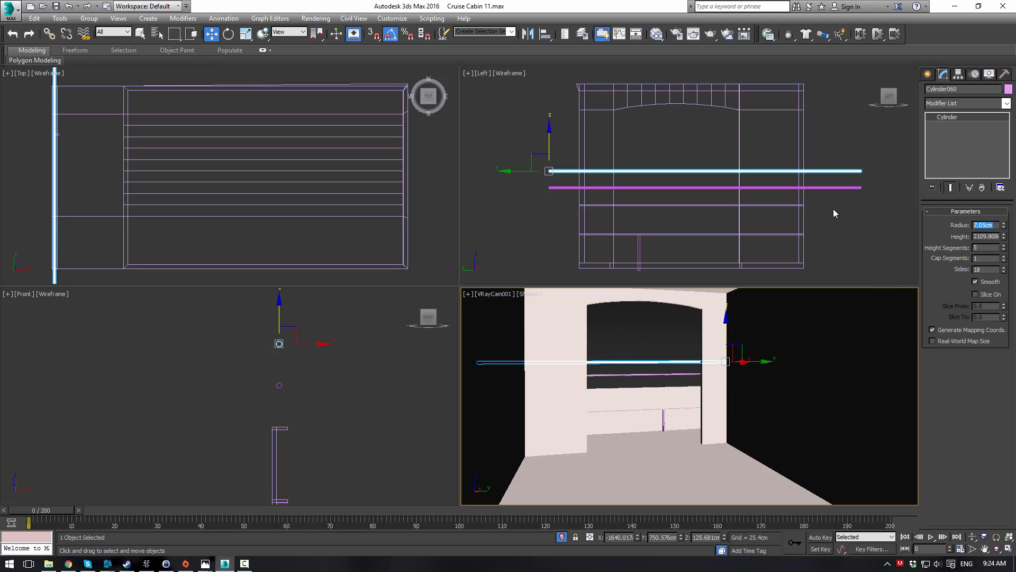
{"action": "type", "text": "8.5"}
{"action": "key", "text": "Return"}
{"action": "left_click", "coordinate": [624, 343]}
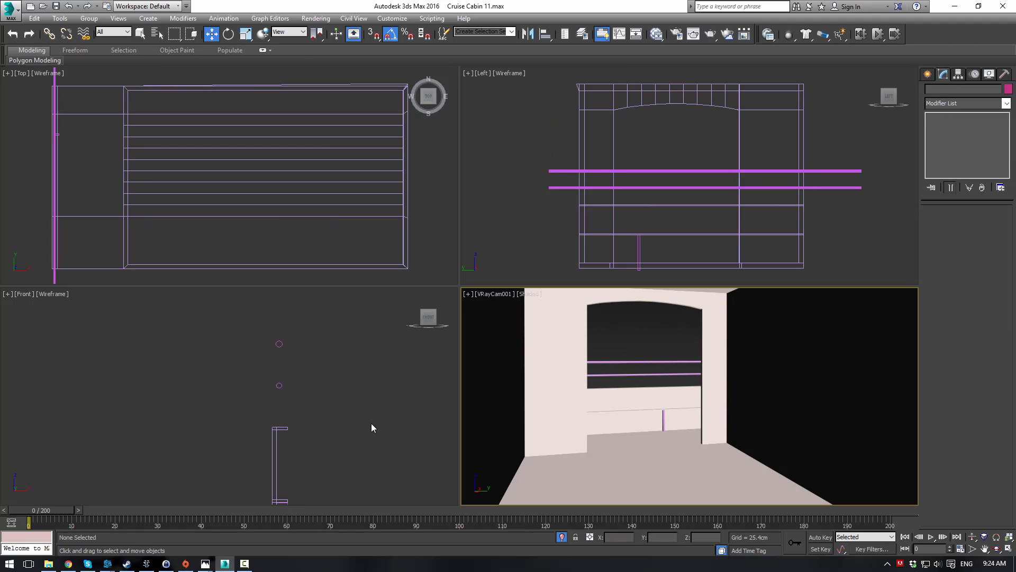
- Thicken the parapet's upper ledge by raising its top vertices slightly in the front view
{"action": "middle_click_drag", "start_coordinate": [370, 424], "coordinate": [278, 383]}
{"action": "left_click", "coordinate": [271, 392]}
{"action": "left_click", "coordinate": [939, 223]}
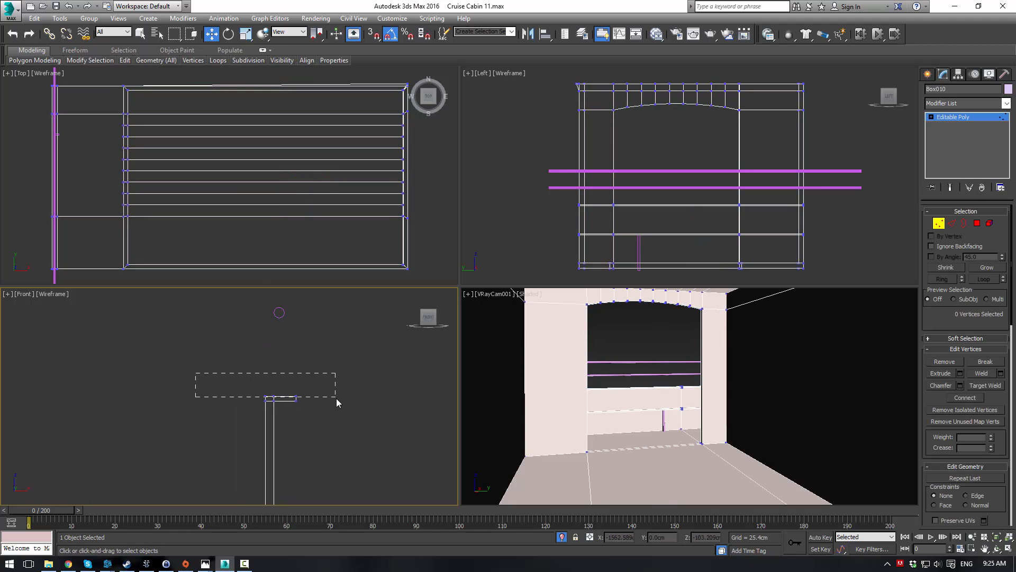
{"action": "left_click_drag", "start_coordinate": [336, 398], "coordinate": [336, 398]}
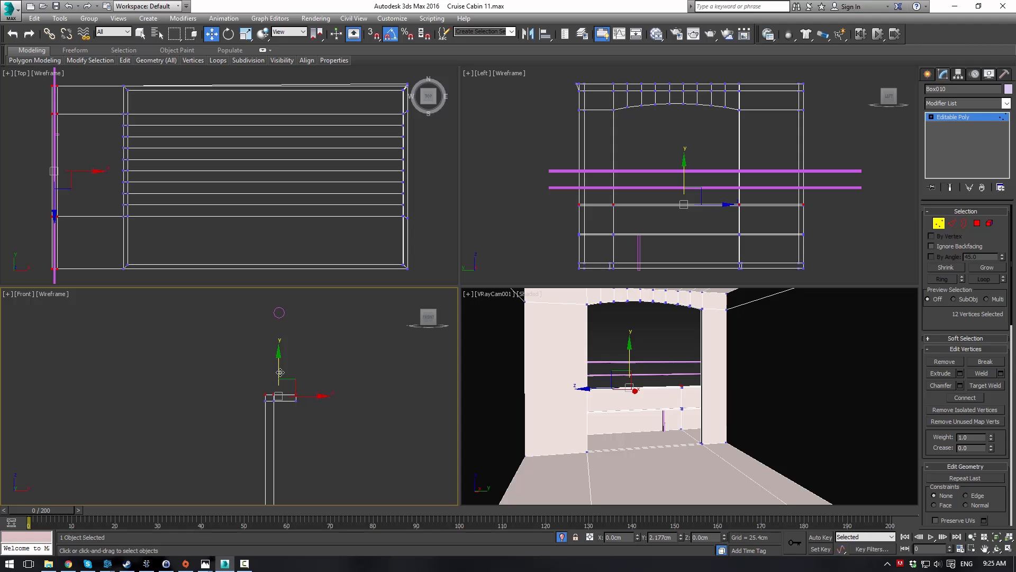
{"action": "left_click_drag", "start_coordinate": [280, 371], "coordinate": [280, 369]}
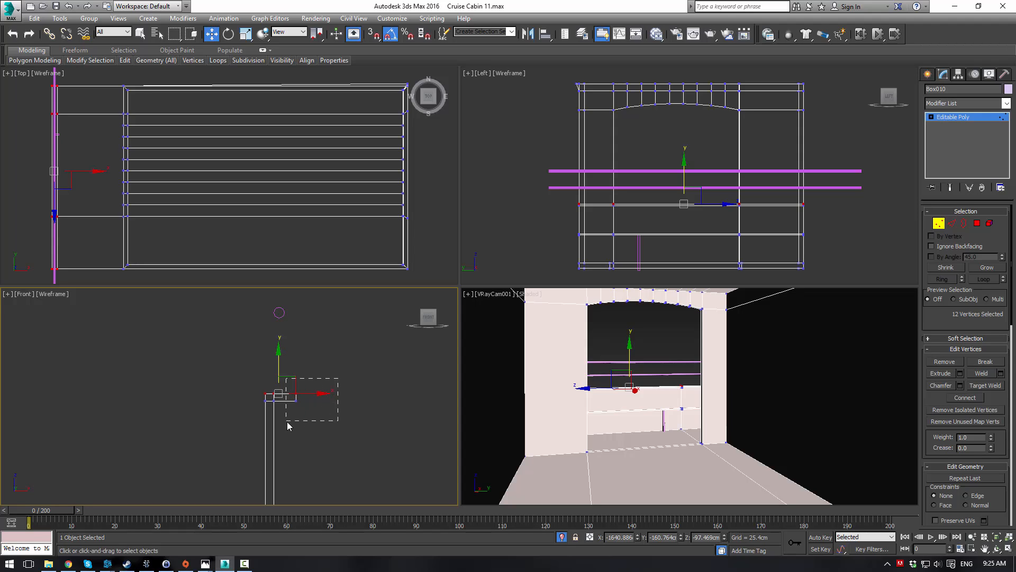
- Extend the inner edges of both parapet ledges toward the cabin, moving the lower ledge's end vertices about 25 cm
{"action": "left_click_drag", "start_coordinate": [289, 427], "coordinate": [288, 426]}
{"action": "key", "text": "ctrl+z"}
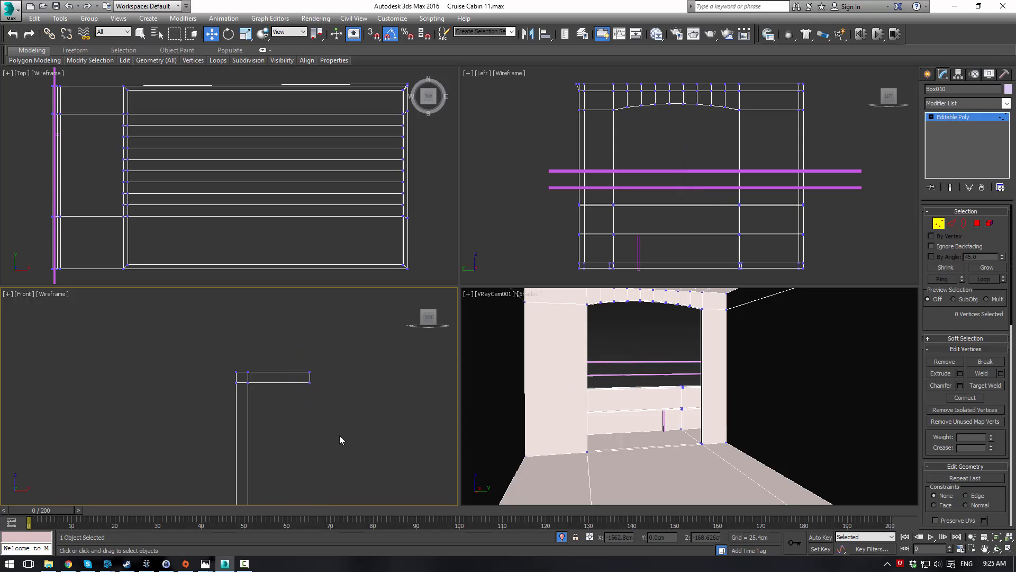
{"action": "scroll", "coordinate": [338, 435], "scroll_direction": "down", "scroll_amount": 2}
{"action": "left_click_drag", "start_coordinate": [299, 439], "coordinate": [337, 418]}
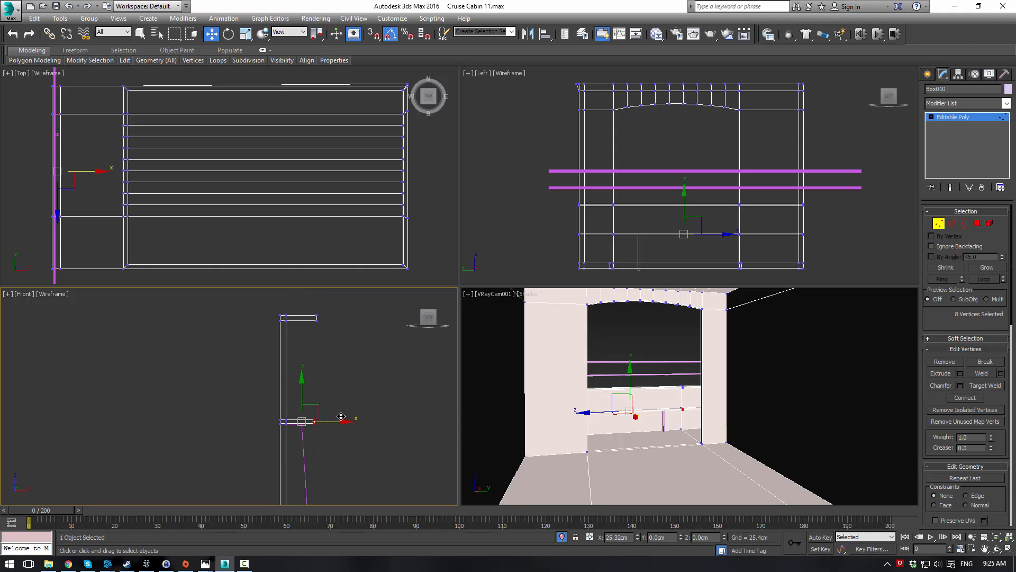
- Thicken the parapet's lower ledge by raising its top vertices about 4.3 cm, and leave vertex editing
{"action": "left_click_drag", "start_coordinate": [262, 396], "coordinate": [294, 404]}
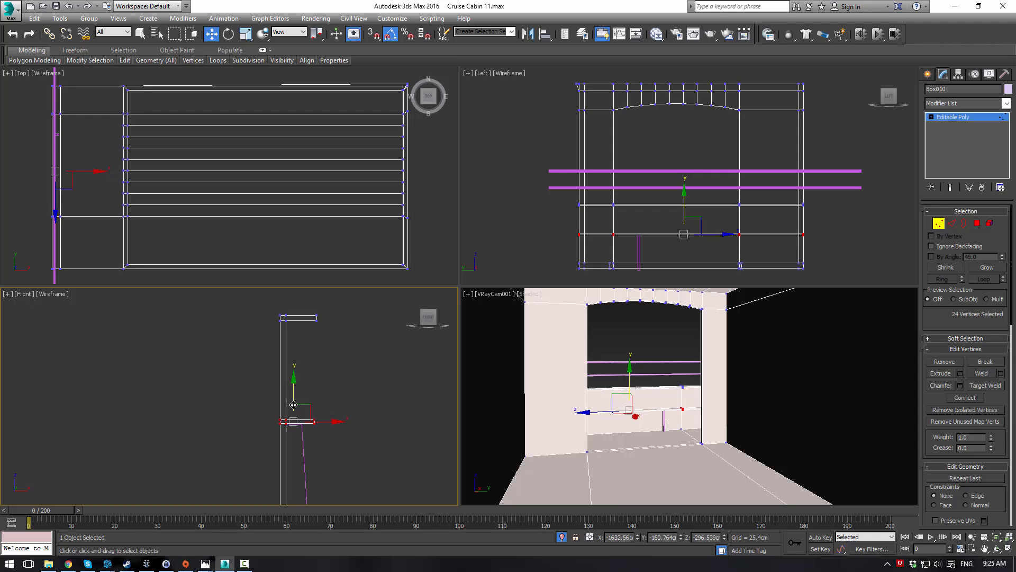
{"action": "left_click", "coordinate": [249, 406]}
{"action": "scroll", "coordinate": [249, 407], "scroll_direction": "up", "scroll_amount": 5}
{"action": "middle_click_drag", "start_coordinate": [248, 377], "coordinate": [159, 337]}
{"action": "left_click_drag", "start_coordinate": [157, 333], "coordinate": [352, 409]}
{"action": "left_click_drag", "start_coordinate": [260, 370], "coordinate": [260, 365]}
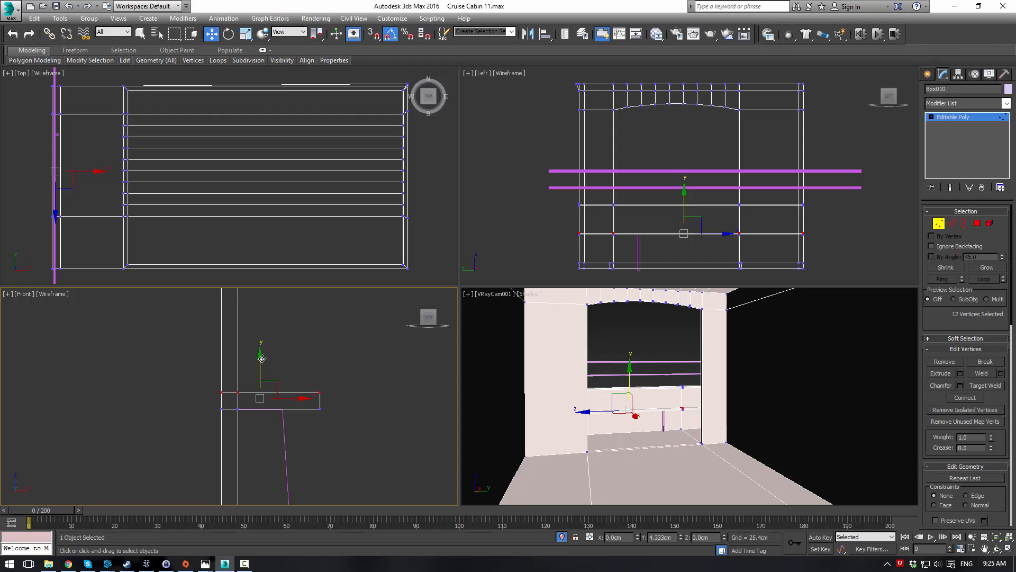
{"action": "left_click", "coordinate": [314, 339]}
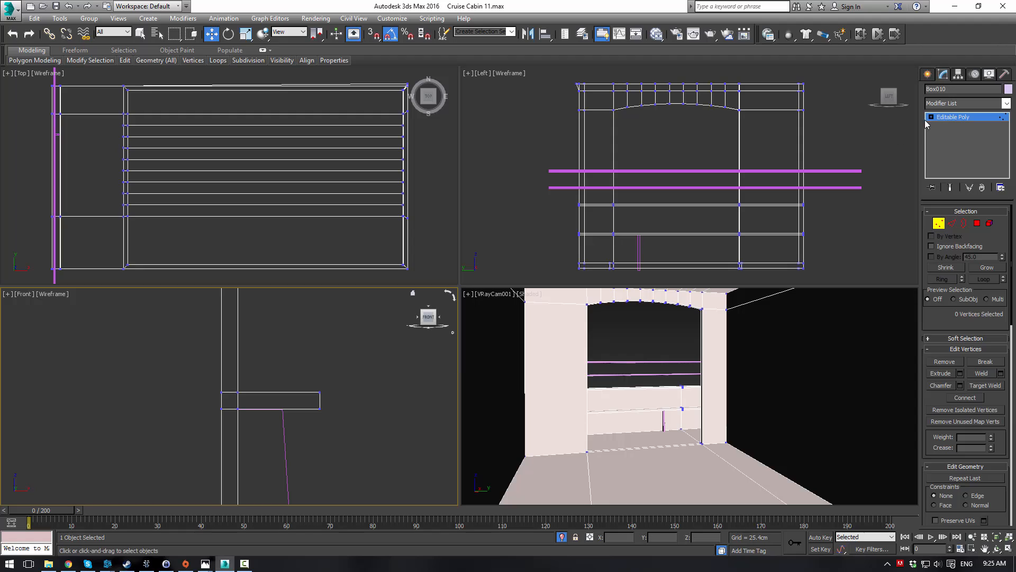
{"action": "left_click", "coordinate": [960, 119]}
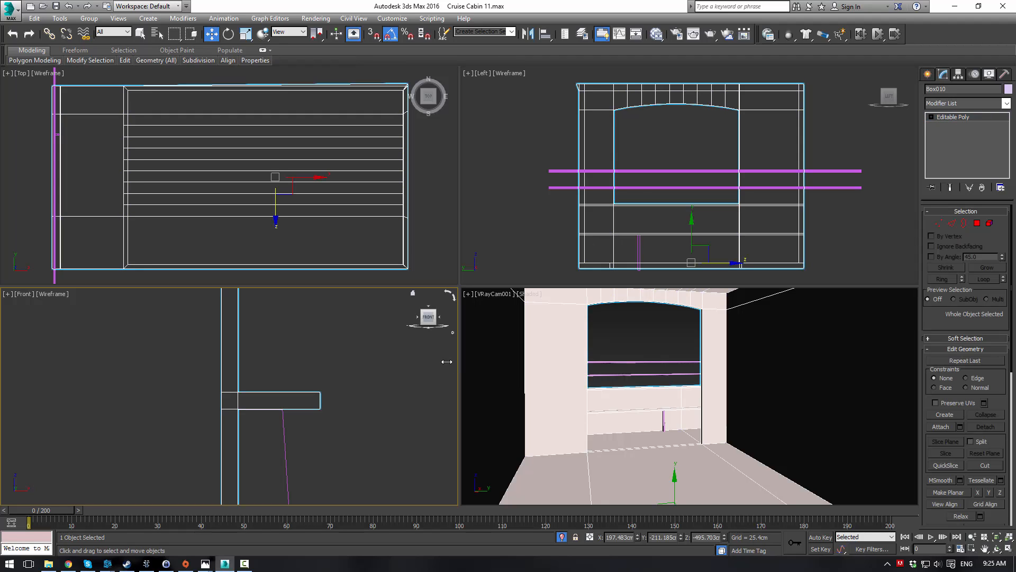
{"action": "left_click", "coordinate": [954, 119]}
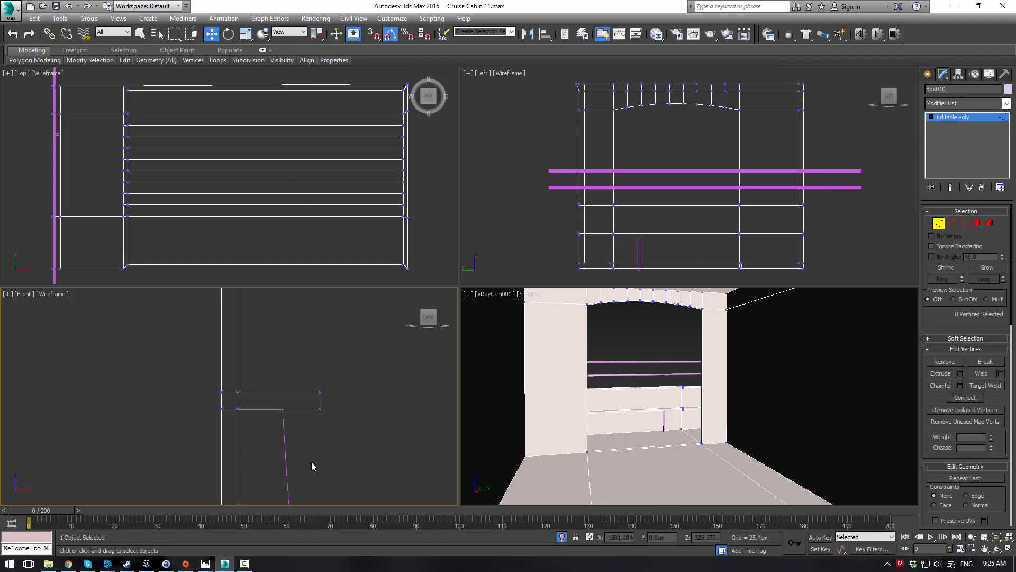
{"action": "left_click", "coordinate": [958, 117]}
- Move the tapered support about 401 cm along the parapet to its end at the cabin's side wall
{"action": "left_click", "coordinate": [259, 473]}
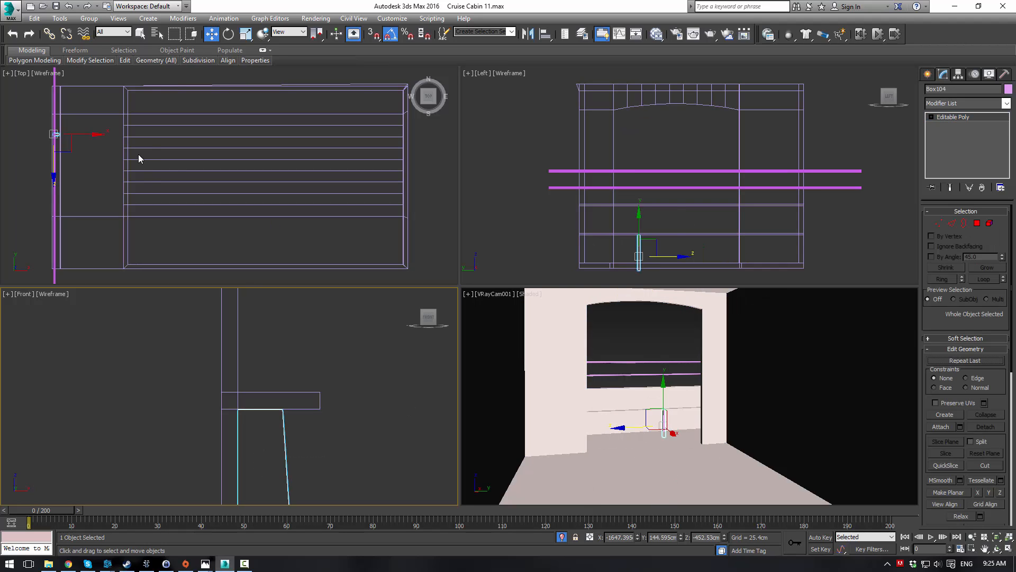
{"action": "middle_click_drag", "start_coordinate": [86, 123], "coordinate": [162, 183]}
{"action": "scroll", "coordinate": [163, 183], "scroll_direction": "up", "scroll_amount": 2}
{"action": "left_click_drag", "start_coordinate": [113, 171], "coordinate": [127, 128]}
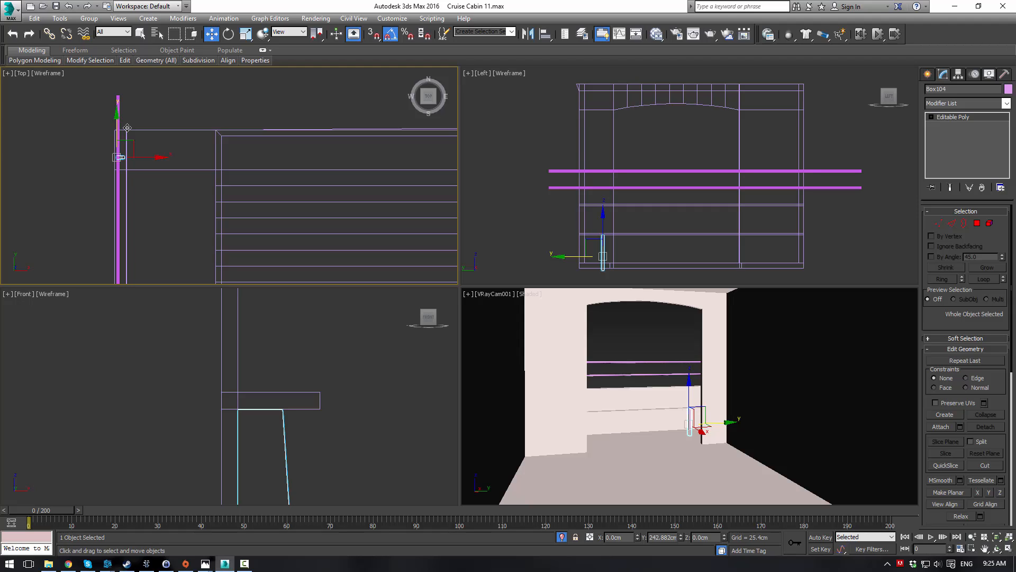
{"action": "left_click_drag", "start_coordinate": [127, 127], "coordinate": [147, 139]}
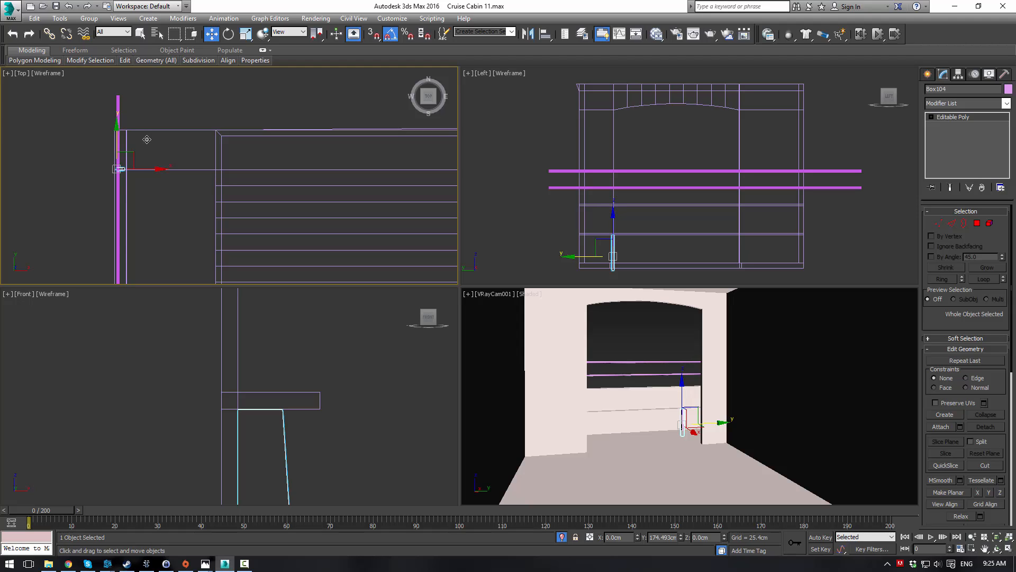
{"action": "left_click_drag", "start_coordinate": [148, 139], "coordinate": [171, 101]}
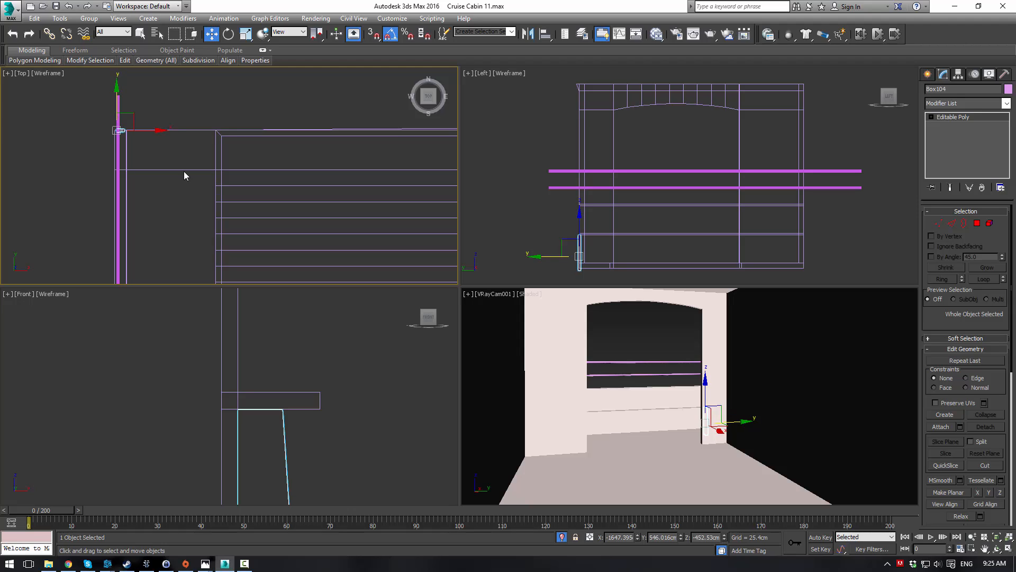
- Select both rail cylinders together and move them outward, clear of the parapet
{"action": "left_click_drag", "start_coordinate": [66, 95], "coordinate": [168, 111]}
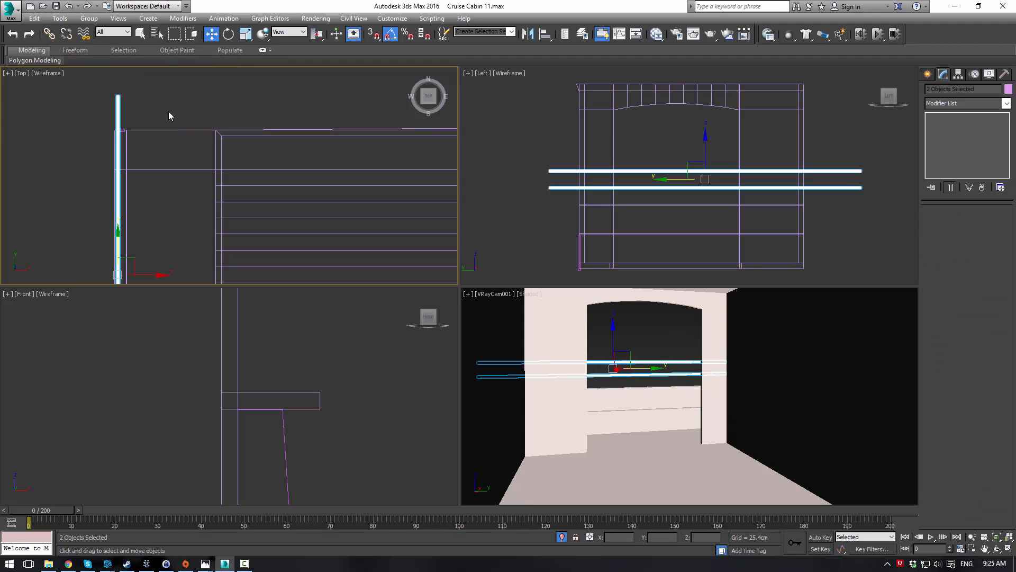
{"action": "left_click_drag", "start_coordinate": [161, 268], "coordinate": [84, 269]}
{"action": "left_click", "coordinate": [122, 199]}
- Deepen the balcony by moving all parapet vertices of the cabin shell about 216 cm outward, and leave vertex editing
{"action": "left_click", "coordinate": [126, 195]}
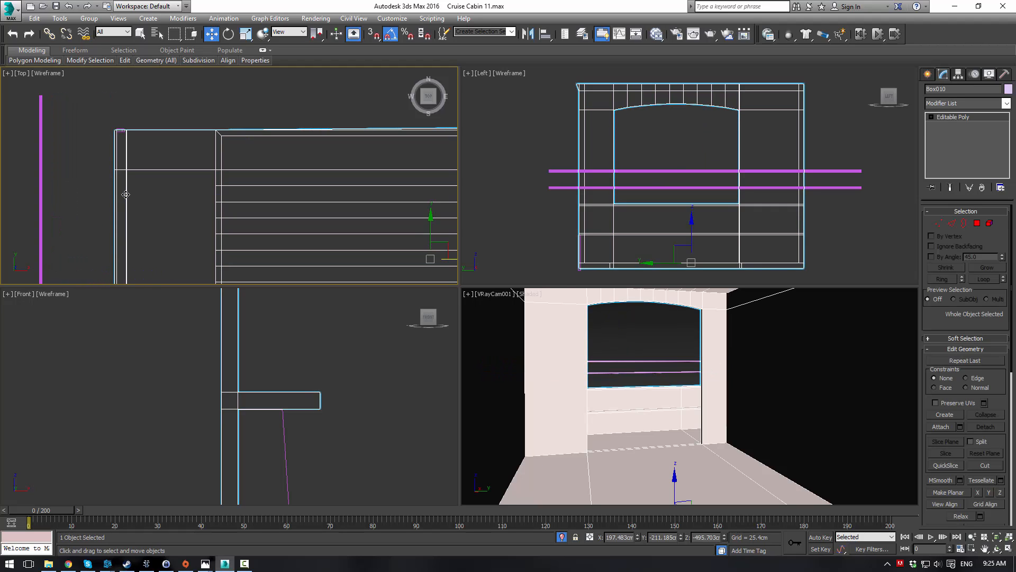
{"action": "key", "text": "1"}
{"action": "middle_click_drag", "start_coordinate": [110, 202], "coordinate": [130, 174]}
{"action": "scroll", "coordinate": [129, 177], "scroll_direction": "down", "scroll_amount": 3}
{"action": "left_click_drag", "start_coordinate": [120, 114], "coordinate": [159, 281]}
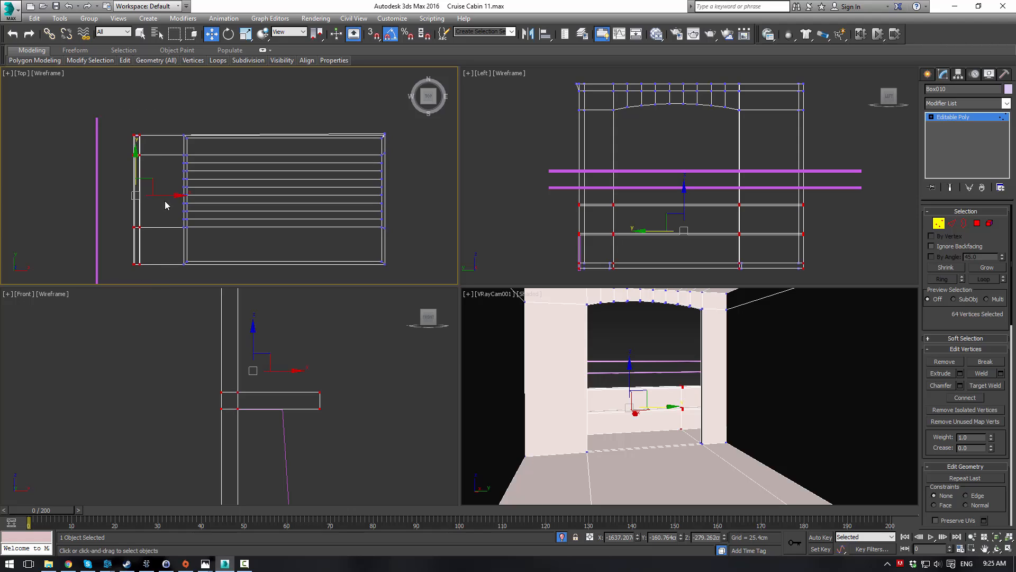
{"action": "mouse_move", "coordinate": [166, 195]}
{"action": "left_mouse_down"}
{"action": "mouse_move", "coordinate": [144, 198]}
{"action": "mouse_move", "coordinate": [150, 193]}
{"action": "left_mouse_up"}
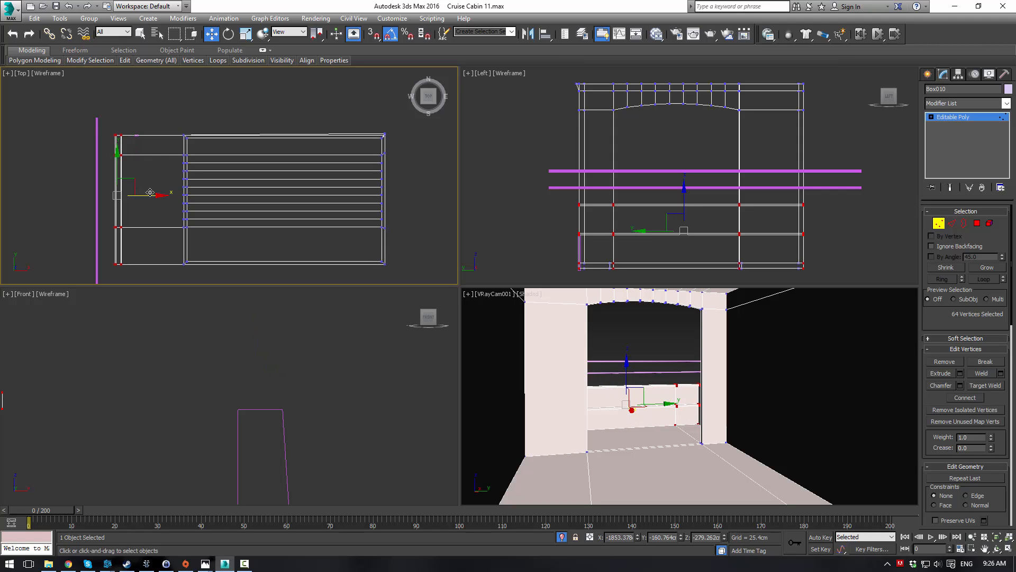
{"action": "left_click", "coordinate": [152, 115]}
{"action": "left_click", "coordinate": [946, 117]}
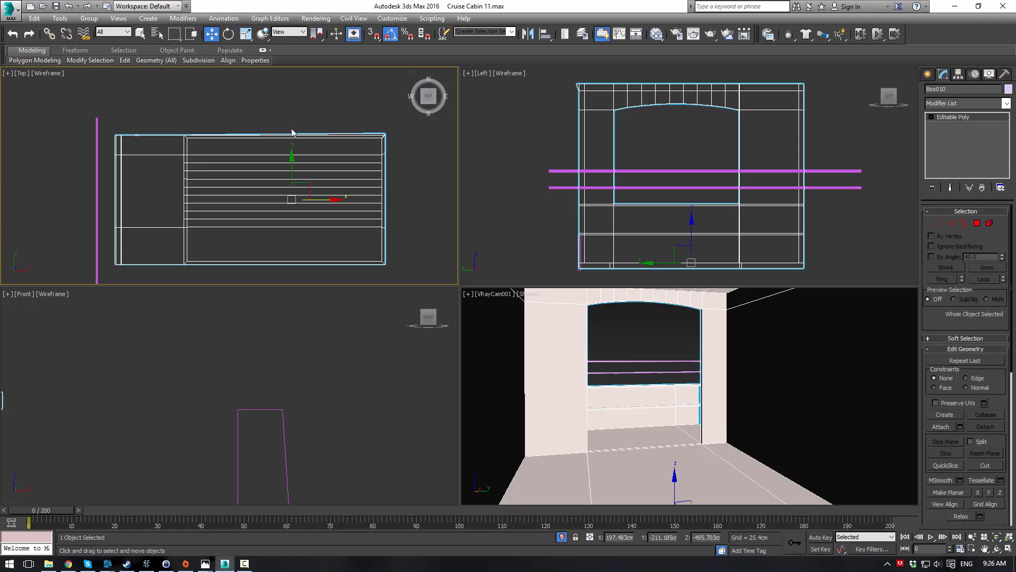
- Move the tapered support about 202 cm outward so it sits against the relocated parapet, and clear the selection
{"action": "scroll", "coordinate": [148, 100], "scroll_direction": "up", "scroll_amount": 5}
{"action": "left_click", "coordinate": [181, 173]}
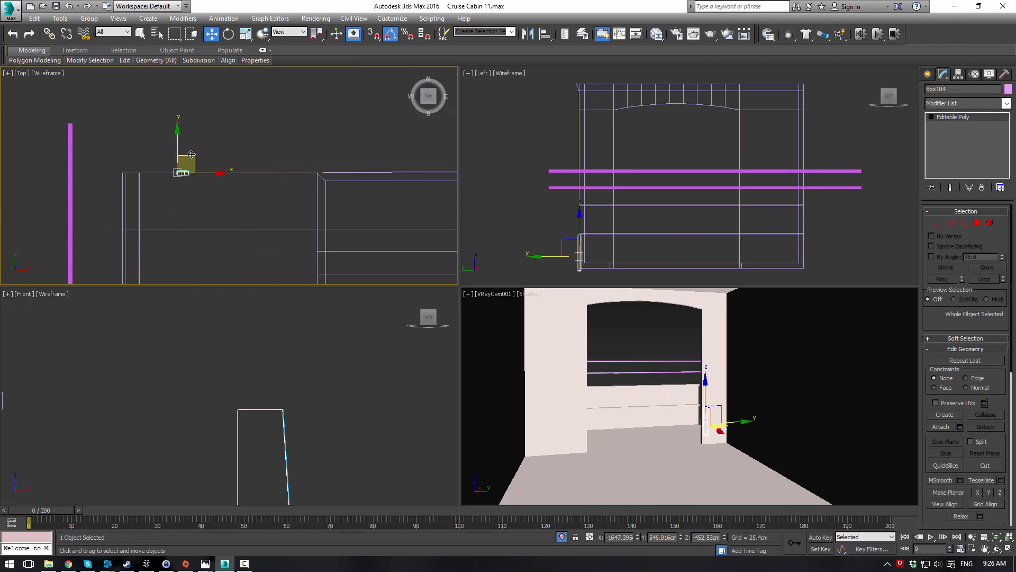
{"action": "left_click_drag", "start_coordinate": [209, 172], "coordinate": [161, 183]}
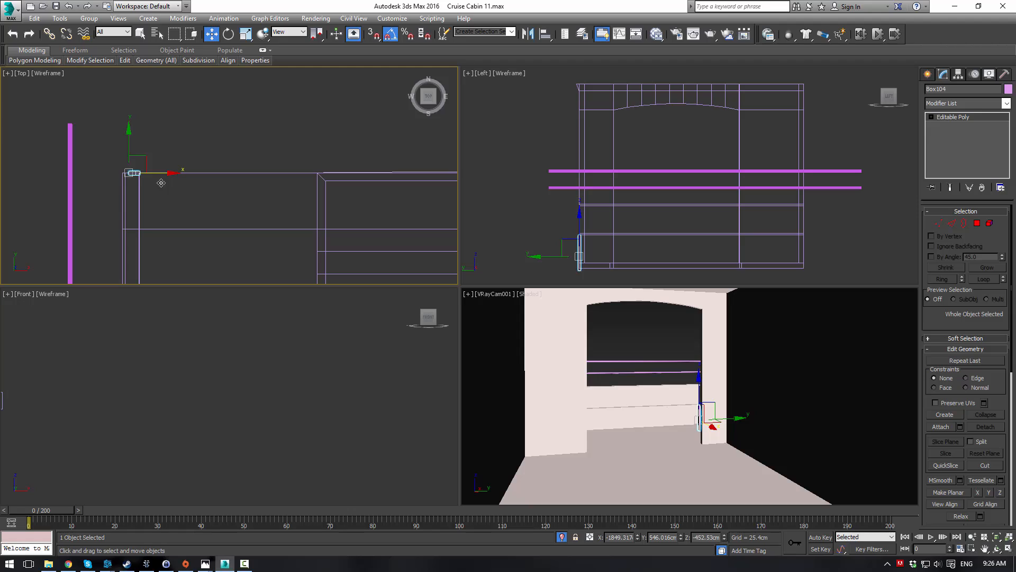
{"action": "left_click", "coordinate": [264, 142]}
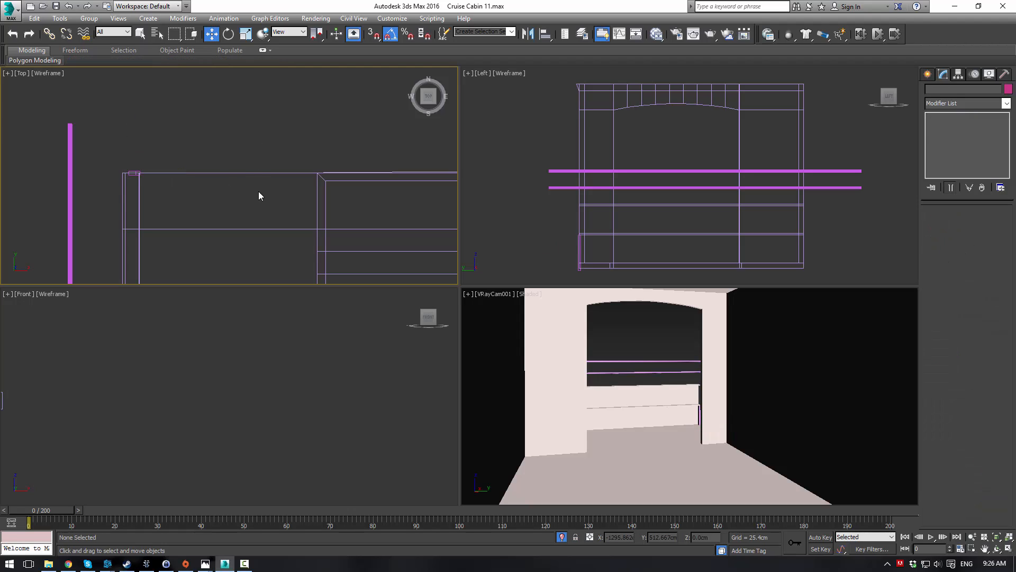
- Move the tapered support about 119 cm along the parapet, away from the balcony's open end
{"action": "left_click", "coordinate": [206, 360]}
{"action": "scroll", "coordinate": [205, 359], "scroll_direction": "down", "scroll_amount": 2}
{"action": "key", "text": "p"}
{"action": "scroll", "coordinate": [203, 352], "scroll_direction": "down", "scroll_amount": 3}
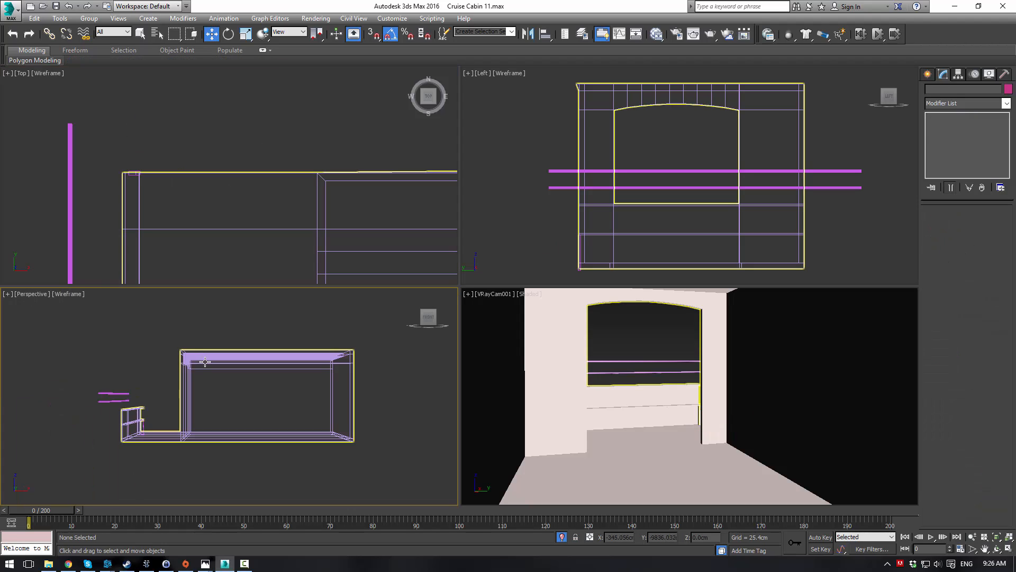
{"action": "key", "text": "F3"}
{"action": "mouse_move", "coordinate": [207, 372]}
{"action": "middle_mouse_down", "text": "alt"}
{"action": "mouse_move", "coordinate": [222, 379]}
{"action": "mouse_move", "coordinate": [225, 402]}
{"action": "mouse_move", "coordinate": [370, 302]}
{"action": "middle_mouse_up", "text": "alt"}
{"action": "scroll", "coordinate": [225, 402], "scroll_direction": "up", "scroll_amount": 4}
{"action": "middle_click_drag", "start_coordinate": [305, 370], "coordinate": [377, 433], "text": "alt"}
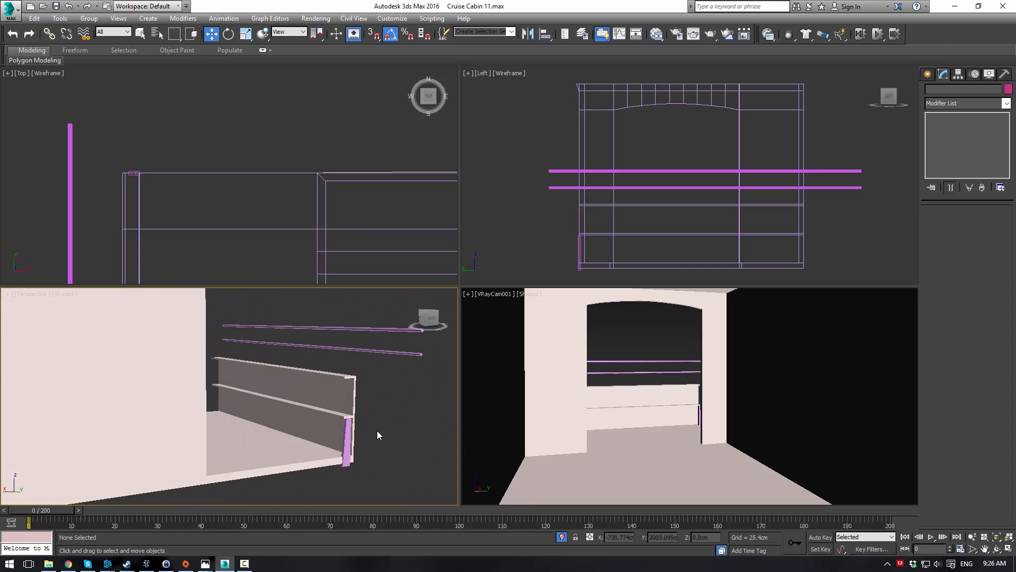
{"action": "left_click", "coordinate": [347, 430]}
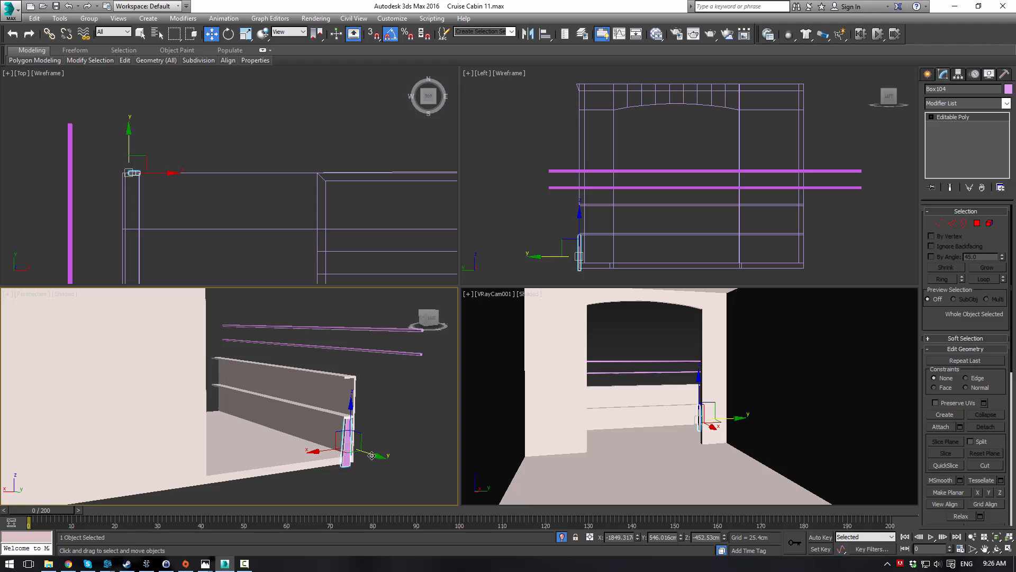
{"action": "left_click_drag", "start_coordinate": [372, 454], "coordinate": [357, 452]}
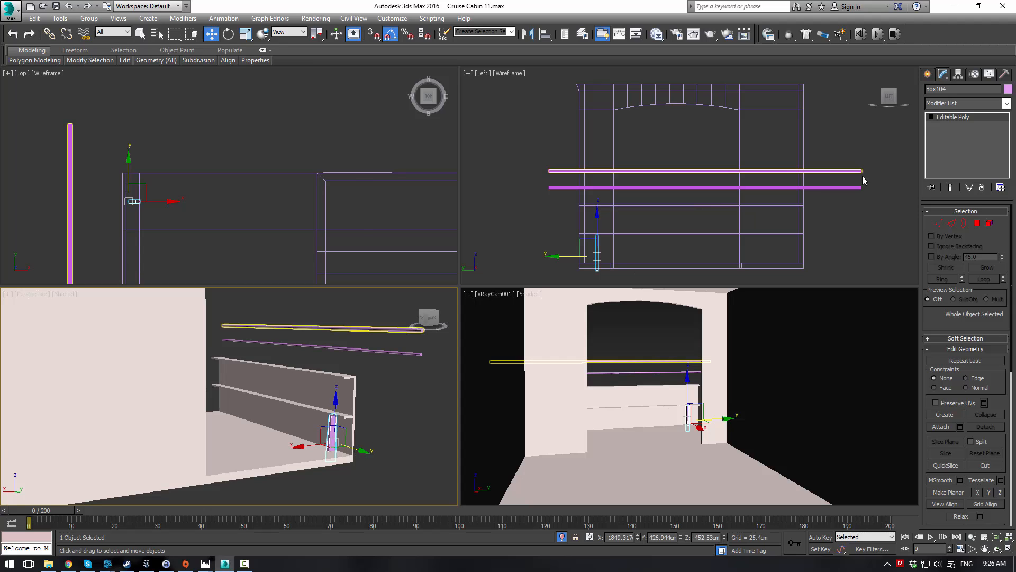
- Select the end faces of the balcony floor slab, parapet wall and both ledges on the cabin shell
{"action": "left_click", "coordinate": [352, 393]}
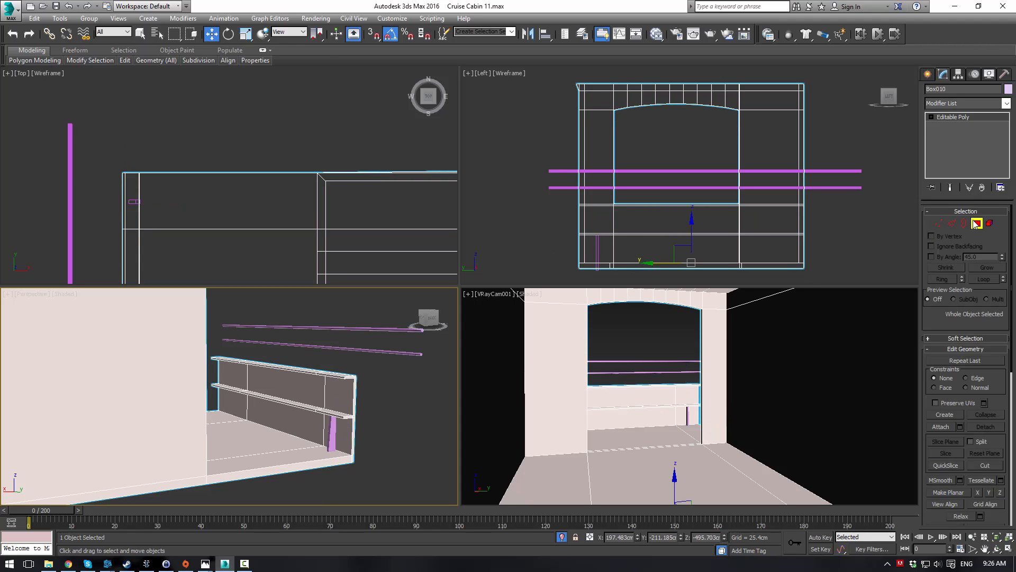
{"action": "left_click", "coordinate": [977, 223]}
{"action": "left_click", "coordinate": [280, 398]}
{"action": "key", "text": "alt+w"}
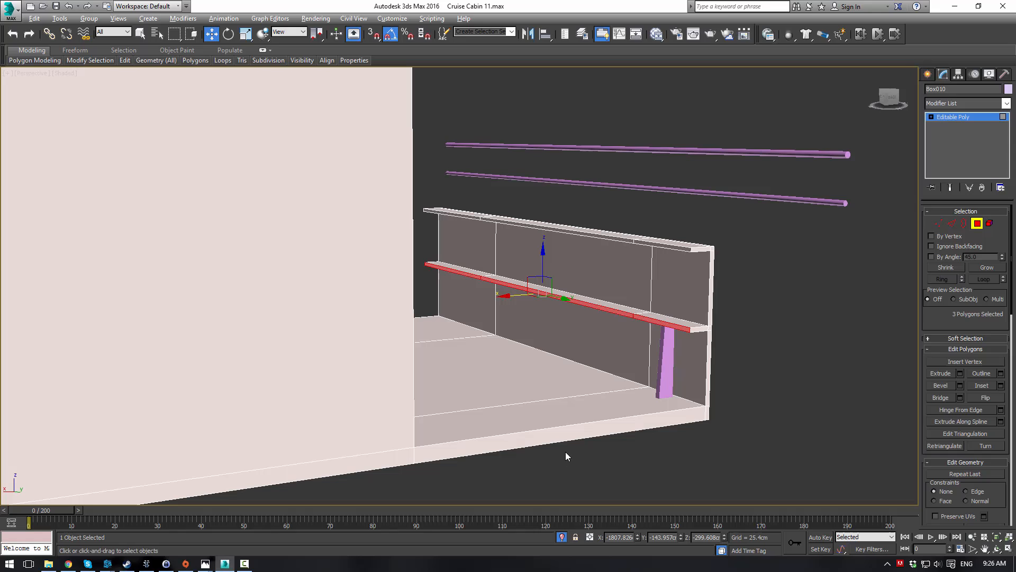
{"action": "left_click", "coordinate": [628, 422]}
{"action": "left_click", "coordinate": [708, 379], "text": "ctrl"}
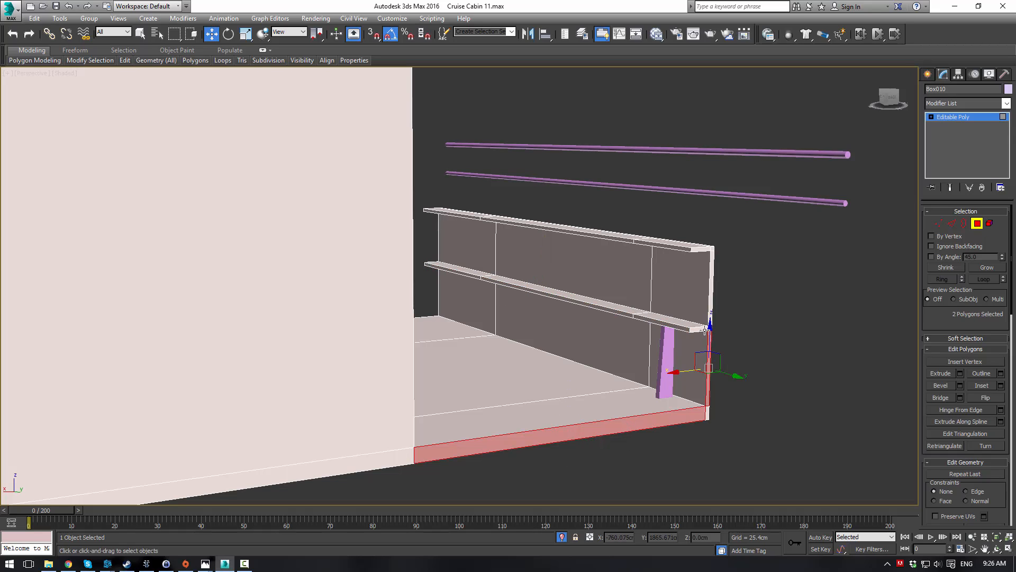
{"action": "left_click", "coordinate": [710, 291], "text": "ctrl"}
{"action": "left_click", "coordinate": [712, 275], "text": "ctrl"}
{"action": "left_click", "coordinate": [701, 249], "text": "ctrl"}
{"action": "key", "text": "q"}
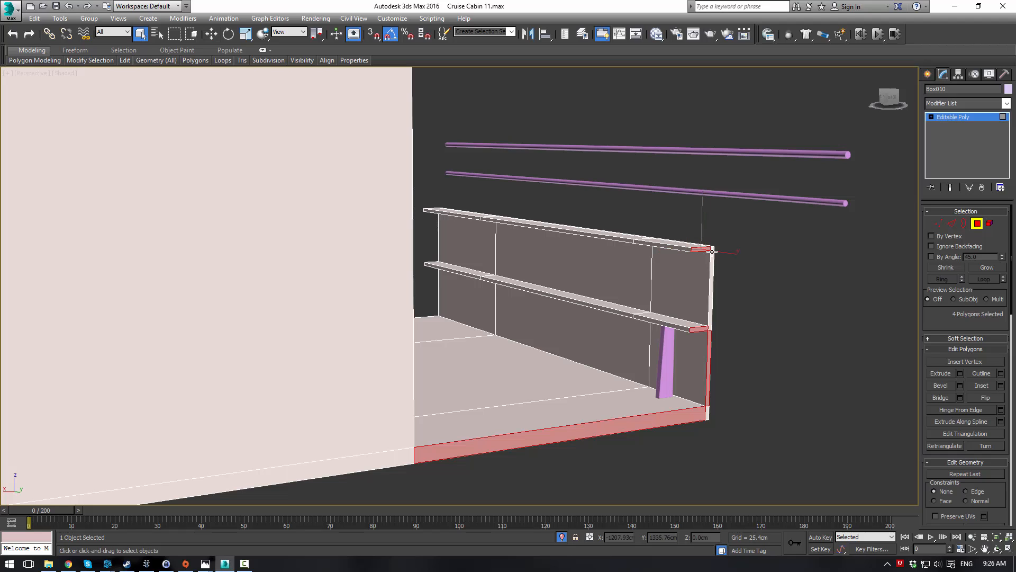
{"action": "left_click", "coordinate": [710, 262], "text": "ctrl"}
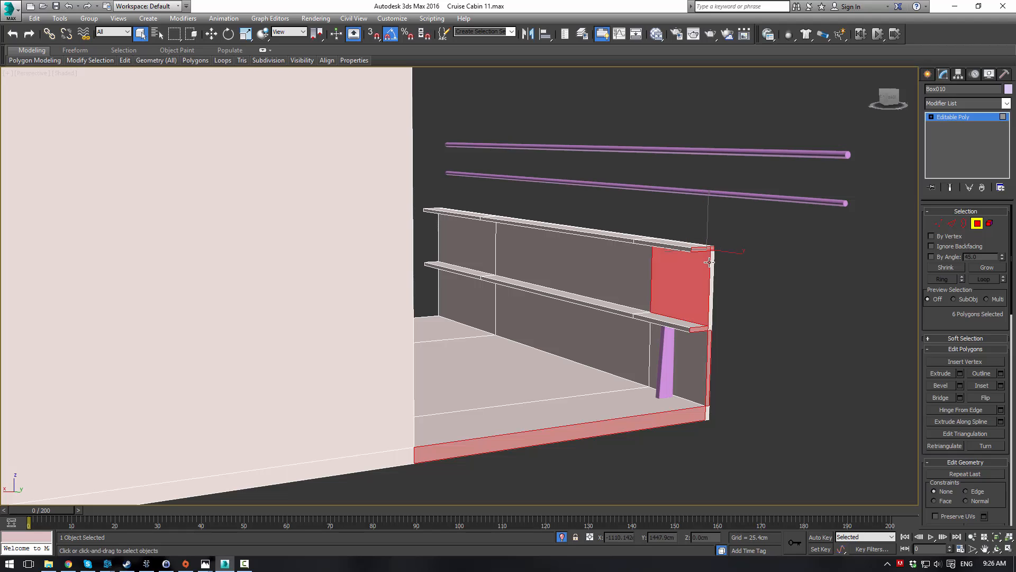
{"action": "left_click", "coordinate": [713, 265], "text": "ctrl"}
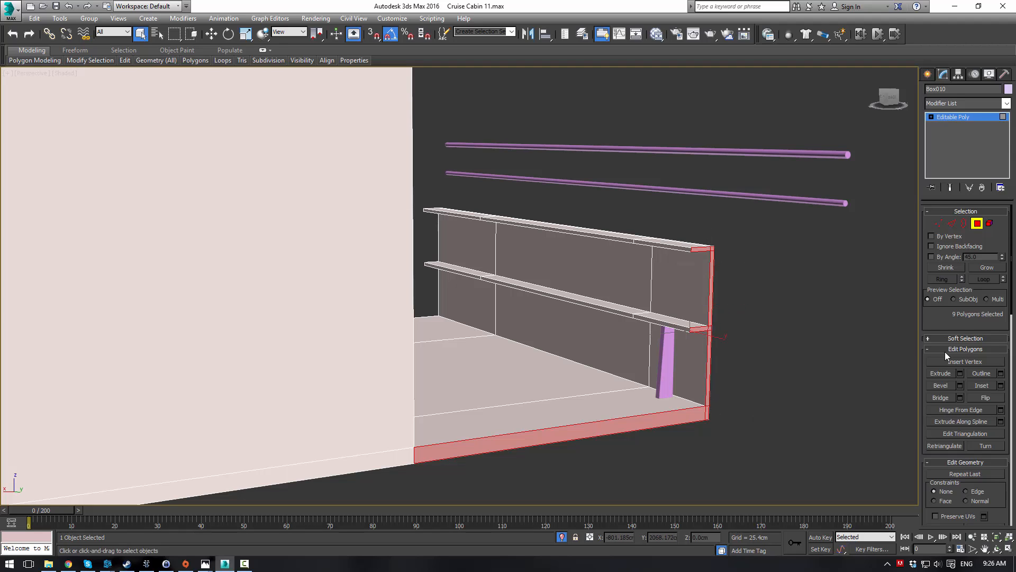
- Try to extrude the selected balcony end faces sideways, and undo the extrusion
{"action": "left_click", "coordinate": [933, 378]}
{"action": "left_click_drag", "start_coordinate": [638, 420], "coordinate": [796, 146]}
{"action": "middle_click_drag", "start_coordinate": [742, 238], "coordinate": [609, 211]}
{"action": "middle_click_drag", "start_coordinate": [609, 212], "coordinate": [535, 236], "text": "alt"}
{"action": "key", "text": "ctrl+z"}
{"action": "key", "text": "ctrl+z"}
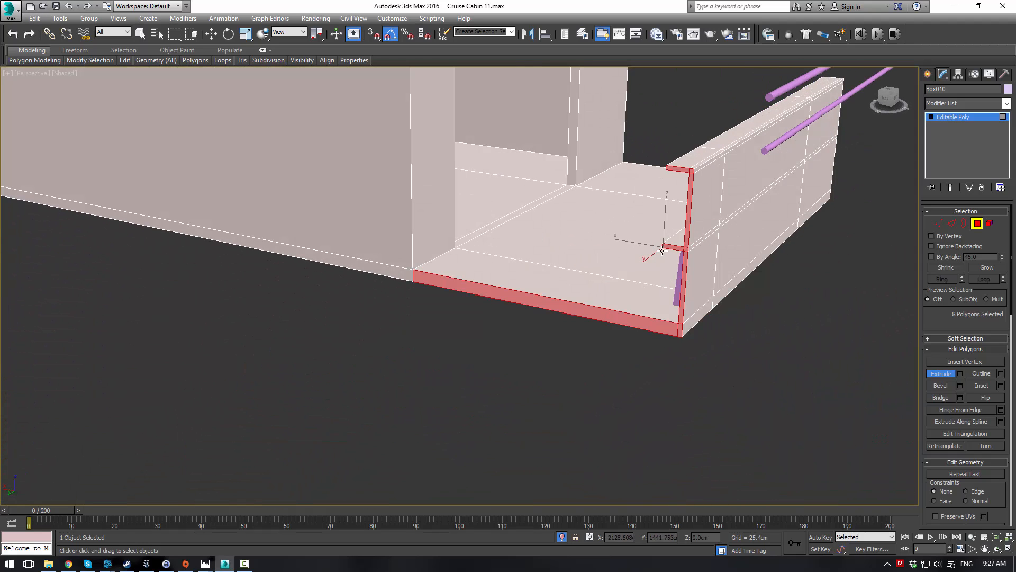
- Extrude the balcony's selected end faces sideways well past the cabin's side wall, and leave polygon editing
{"action": "left_click_drag", "start_coordinate": [664, 329], "coordinate": [747, 26]}
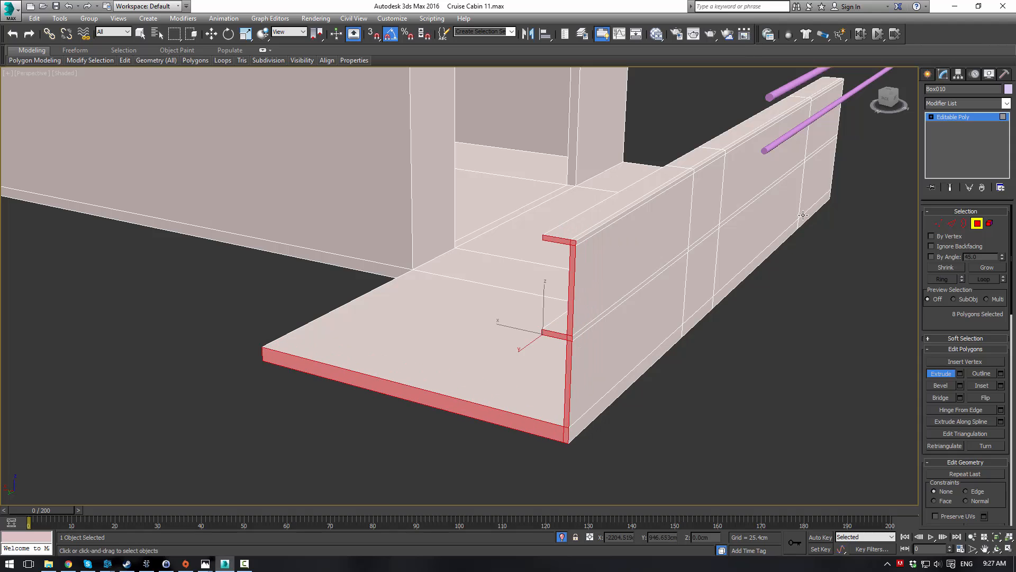
{"action": "left_click", "coordinate": [809, 261]}
{"action": "middle_click_drag", "start_coordinate": [570, 270], "coordinate": [658, 304], "text": "alt"}
{"action": "middle_click_drag", "start_coordinate": [679, 145], "coordinate": [610, 285]}
{"action": "scroll", "coordinate": [610, 285], "scroll_direction": "up", "scroll_amount": 3}
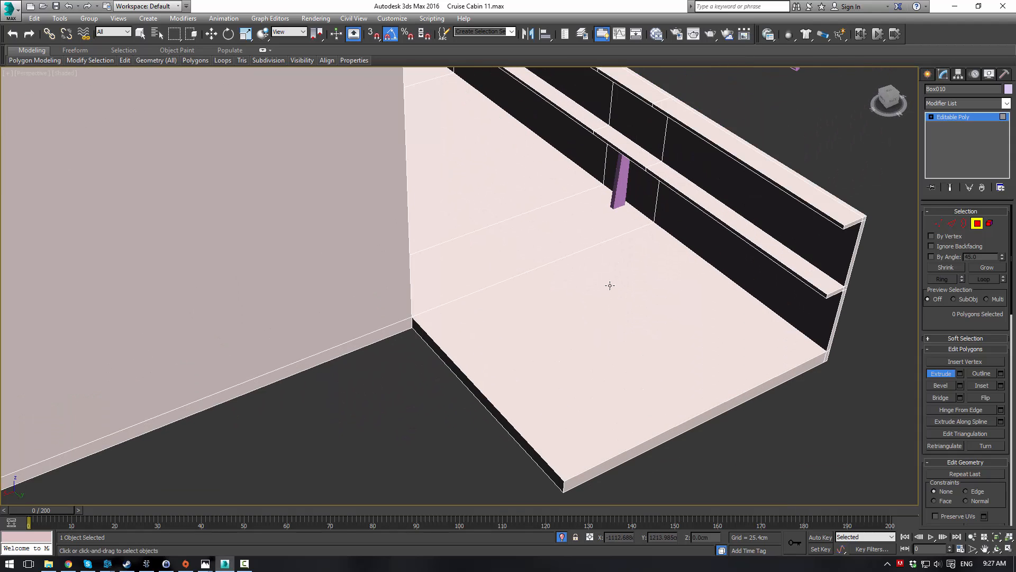
{"action": "scroll", "coordinate": [628, 259], "scroll_direction": "up", "scroll_amount": 2}
{"action": "left_click", "coordinate": [627, 159]}
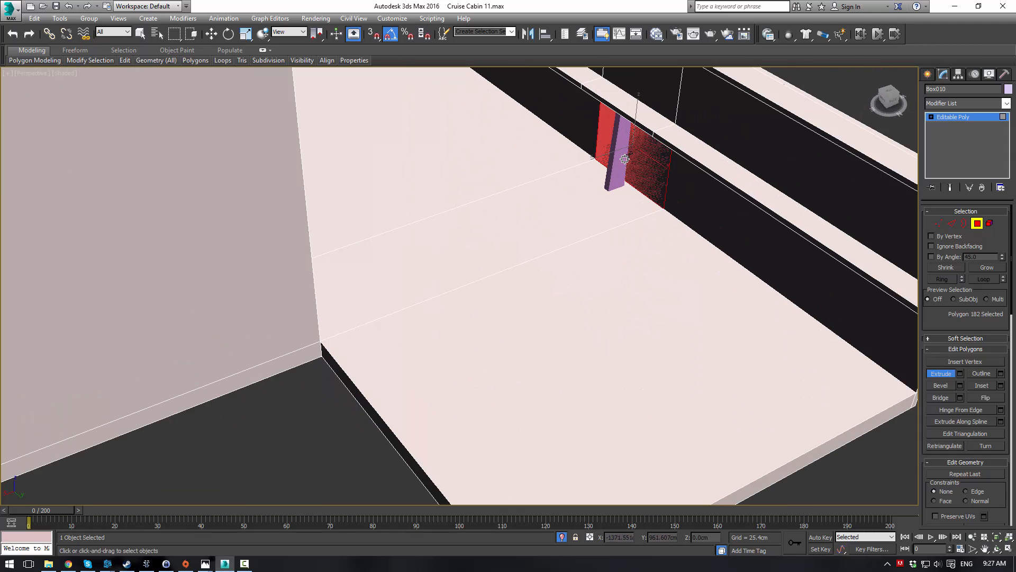
{"action": "left_click", "coordinate": [947, 117]}
- Widen the tapered support's base by moving its two lower inner vertices about 37 cm toward the cabin, and leave vertex editing
{"action": "left_click", "coordinate": [623, 165]}
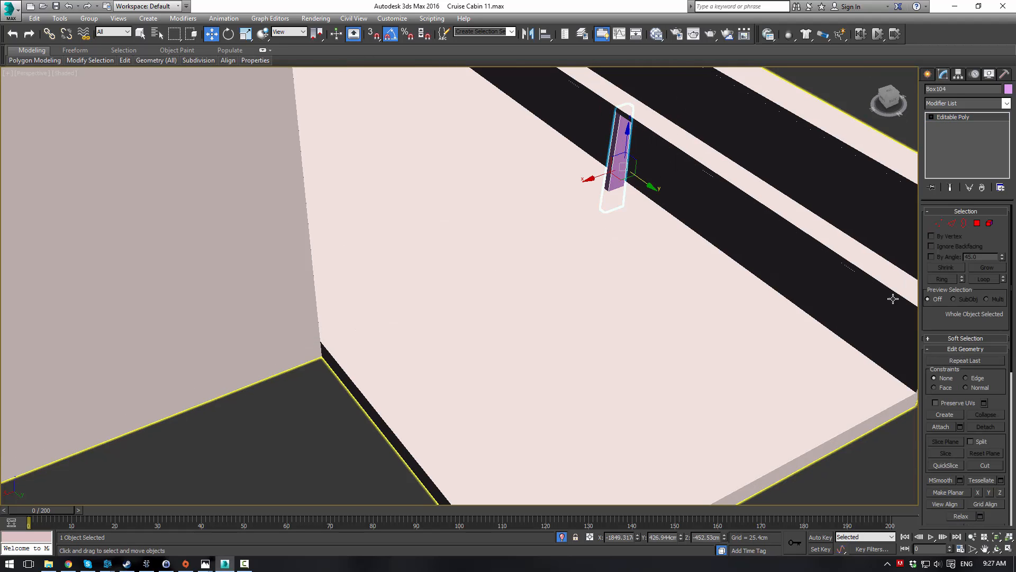
{"action": "key", "text": "1"}
{"action": "left_click_drag", "start_coordinate": [608, 239], "coordinate": [609, 241]}
{"action": "middle_click_drag", "start_coordinate": [609, 241], "coordinate": [581, 202], "text": "alt"}
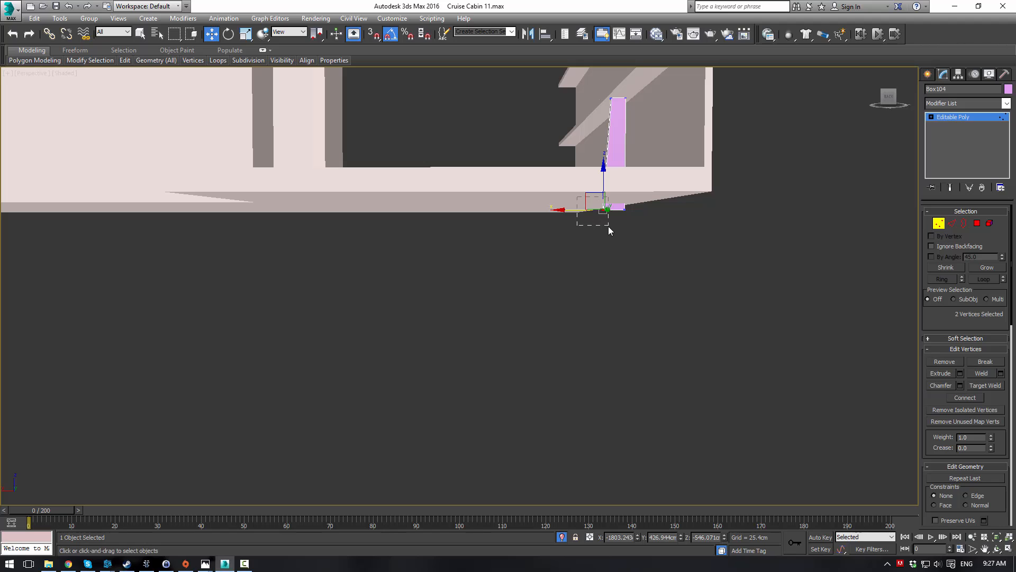
{"action": "left_click_drag", "start_coordinate": [570, 210], "coordinate": [558, 208]}
{"action": "middle_click_drag", "start_coordinate": [559, 134], "coordinate": [609, 116], "text": "alt"}
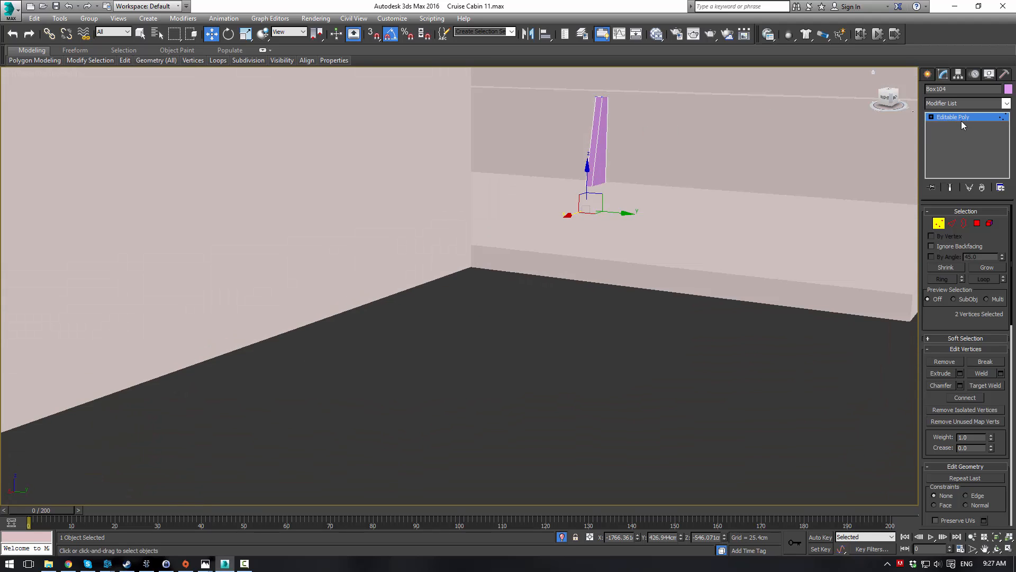
{"action": "left_click", "coordinate": [950, 119]}
- Slim the tapered support to about 71% along the parapet direction, and clear the selection
{"action": "middle_click_drag", "start_coordinate": [644, 172], "coordinate": [655, 228], "text": "alt"}
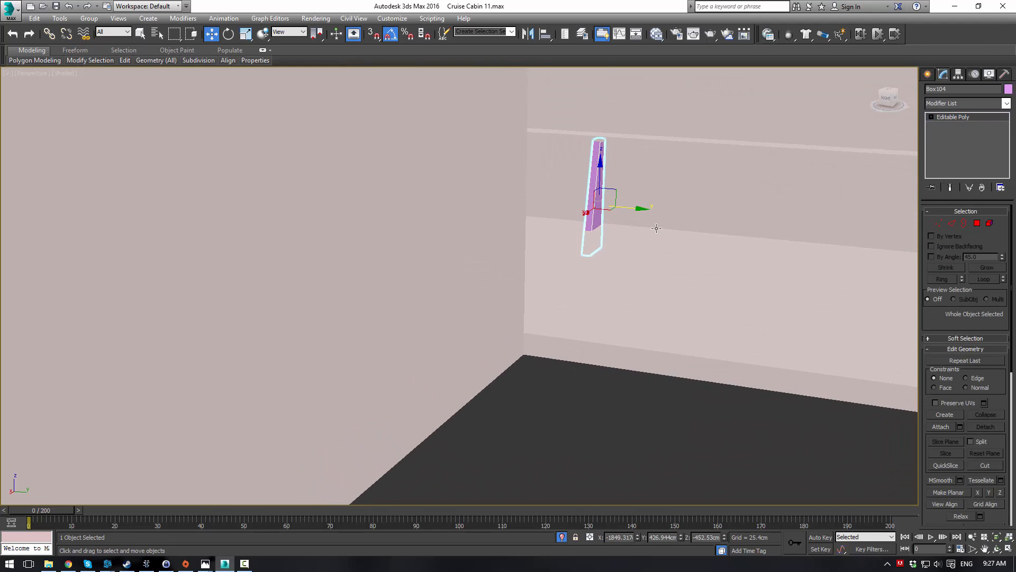
{"action": "scroll", "coordinate": [655, 229], "scroll_direction": "up", "scroll_amount": 2}
{"action": "key", "text": "r"}
{"action": "left_click_drag", "start_coordinate": [618, 199], "coordinate": [603, 195]}
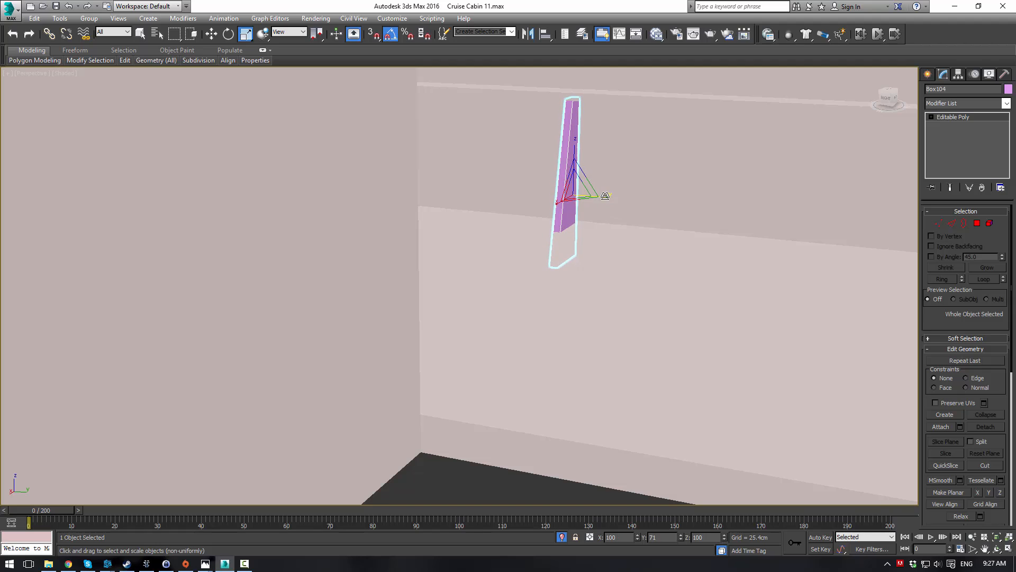
{"action": "left_click", "coordinate": [449, 472]}
- Draw a thin upright box on the balcony floor near the tapered support, about 5 cm long, 247 cm wide and 633 cm high
{"action": "scroll", "coordinate": [424, 284], "scroll_direction": "down", "scroll_amount": 4}
{"action": "middle_click_drag", "start_coordinate": [424, 285], "coordinate": [553, 268], "text": "alt"}
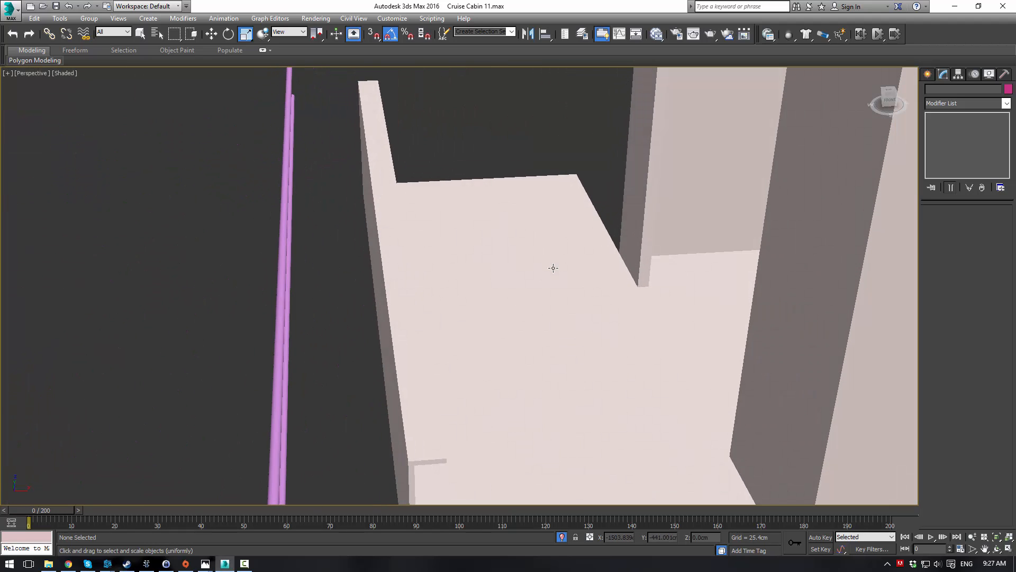
{"action": "left_click", "coordinate": [553, 268]}
{"action": "left_click", "coordinate": [534, 148]}
{"action": "left_click", "coordinate": [928, 74]}
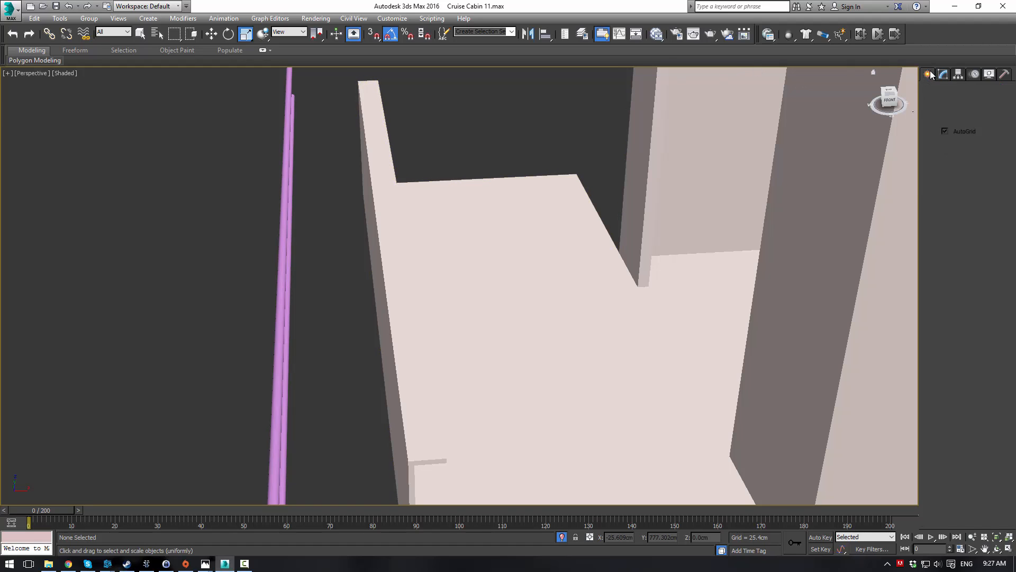
{"action": "left_click", "coordinate": [946, 141]}
{"action": "middle_click_drag", "start_coordinate": [493, 210], "coordinate": [469, 242], "text": "alt"}
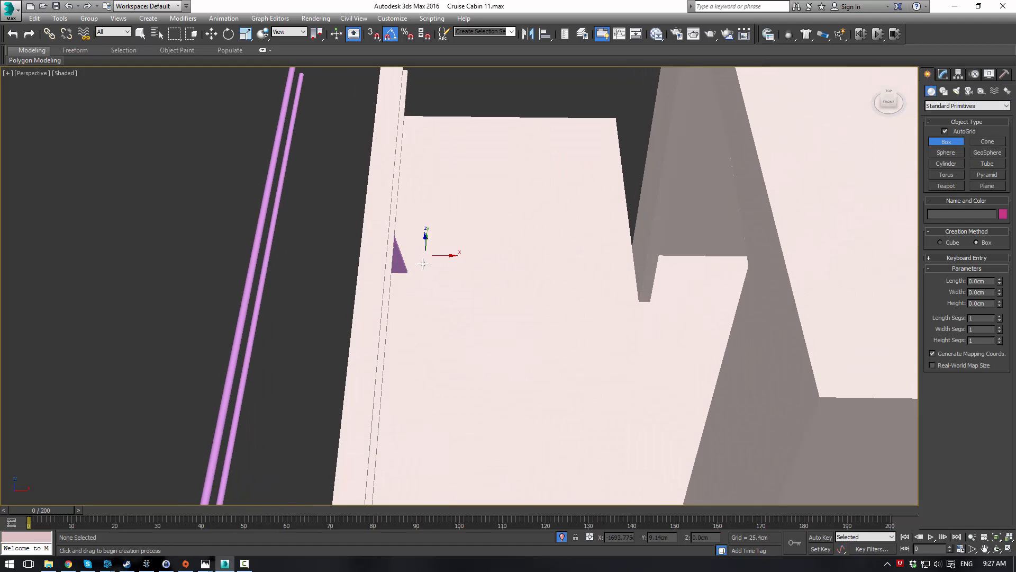
{"action": "left_click_drag", "start_coordinate": [420, 270], "coordinate": [499, 271]}
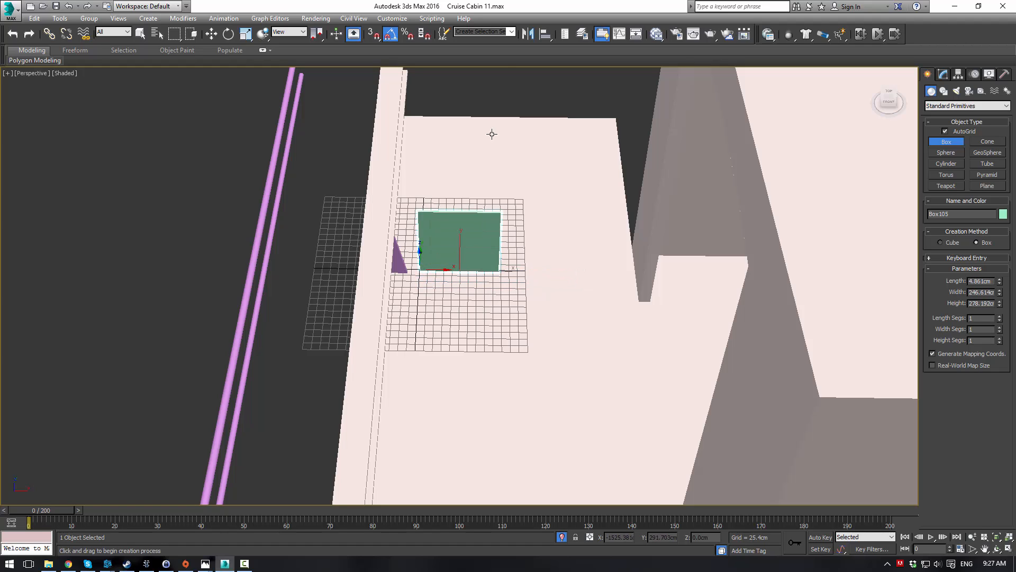
{"action": "left_click", "coordinate": [503, 84]}
- Convert the new upright box to an Editable Poly
{"action": "middle_click_drag", "start_coordinate": [536, 211], "coordinate": [548, 244], "text": "alt"}
{"action": "scroll", "coordinate": [548, 245], "scroll_direction": "up", "scroll_amount": 3}
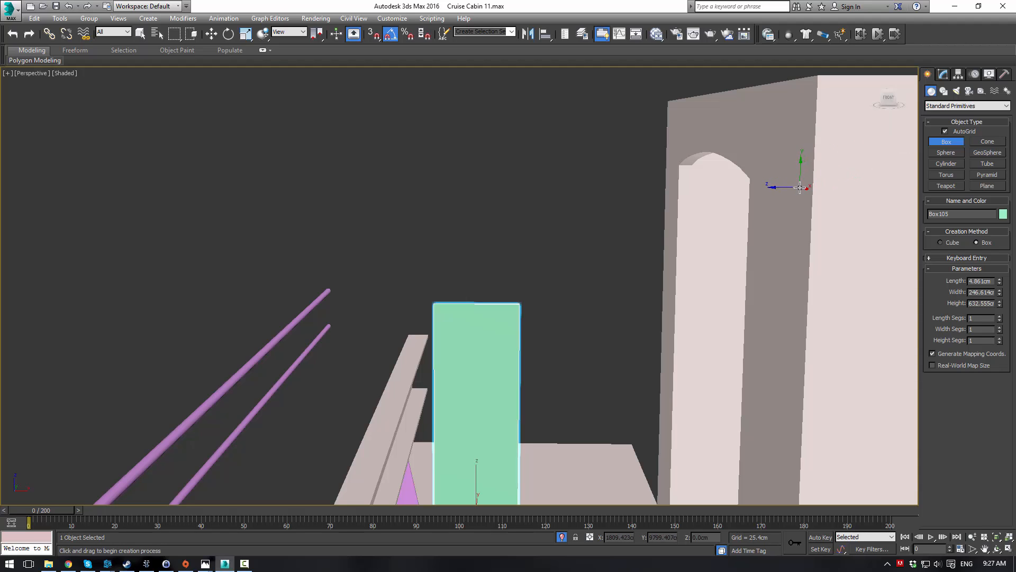
{"action": "key", "text": "ctrl+e"}
- Round the upright panel's lower corner edge facing the parapet with a multi-segment chamfer of about 99 cm
{"action": "left_click", "coordinate": [952, 224]}
{"action": "middle_click_drag", "start_coordinate": [525, 345], "coordinate": [588, 322], "text": "alt"}
{"action": "middle_click_drag", "start_coordinate": [588, 323], "coordinate": [423, 281]}
{"action": "scroll", "coordinate": [561, 221], "scroll_direction": "up", "scroll_amount": 3}
{"action": "left_click_drag", "start_coordinate": [404, 288], "coordinate": [500, 394]}
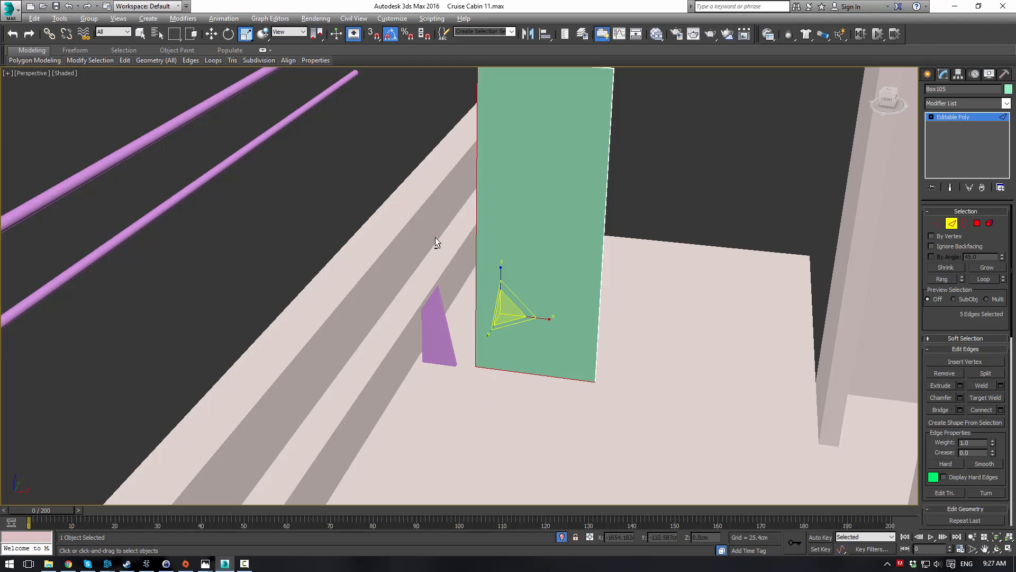
{"action": "left_click_drag", "start_coordinate": [436, 237], "coordinate": [549, 292], "text": "alt"}
{"action": "left_click_drag", "start_coordinate": [691, 278], "coordinate": [542, 416], "text": "alt"}
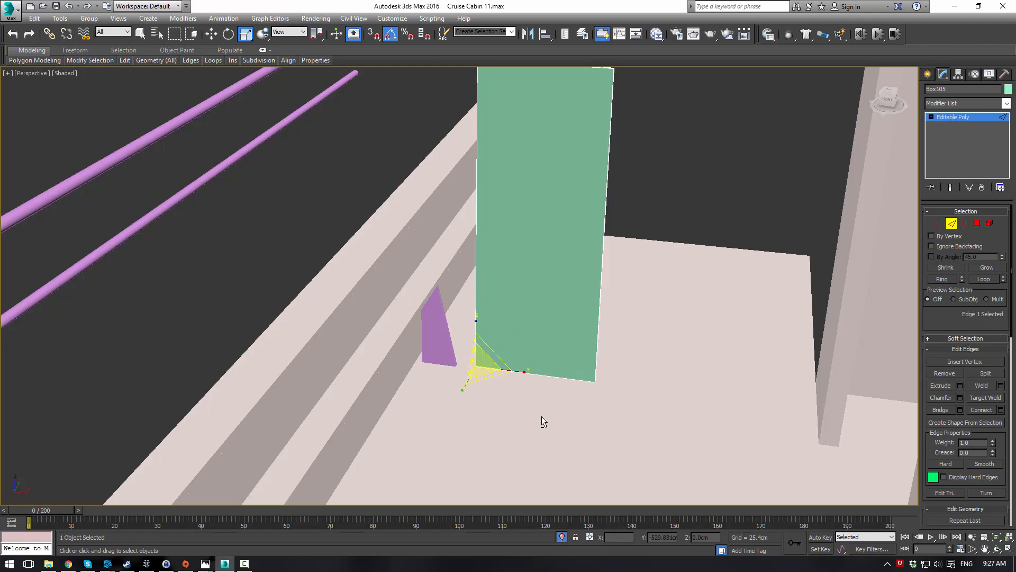
{"action": "left_click", "coordinate": [960, 398]}
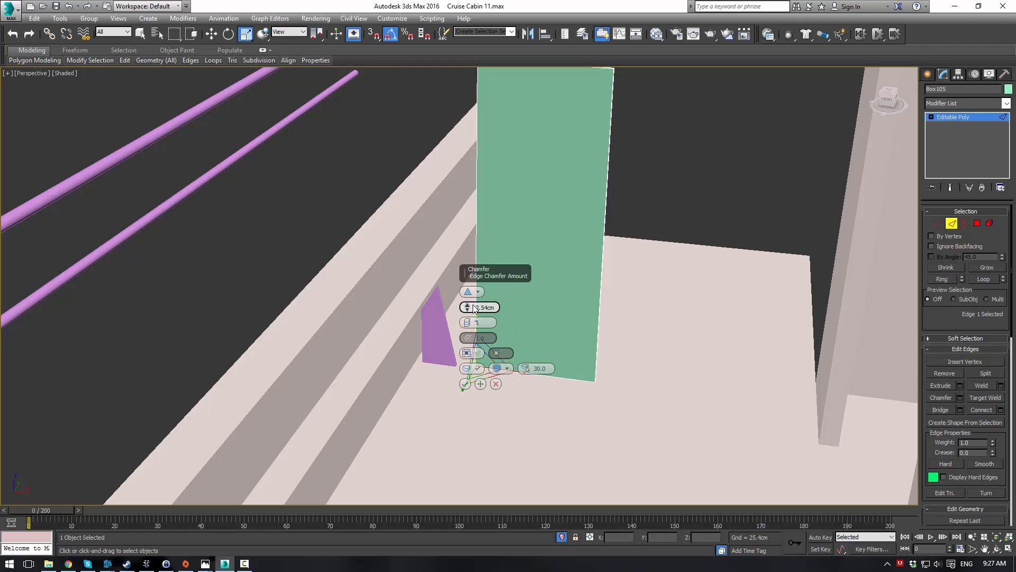
{"action": "left_click_drag", "start_coordinate": [504, 211], "coordinate": [487, 207]}
{"action": "left_click_drag", "start_coordinate": [472, 322], "coordinate": [468, 306]}
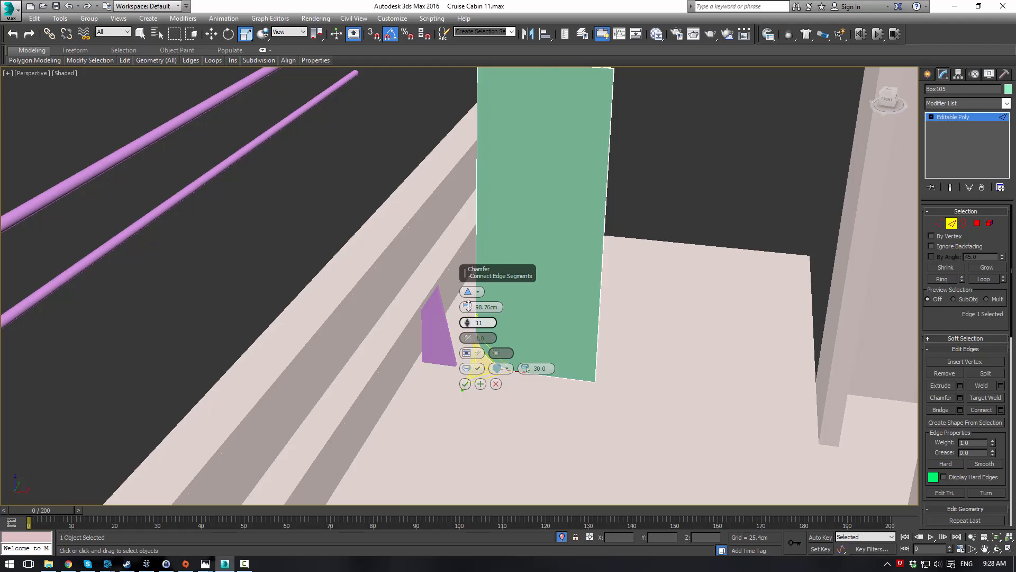
{"action": "left_click", "coordinate": [466, 384]}
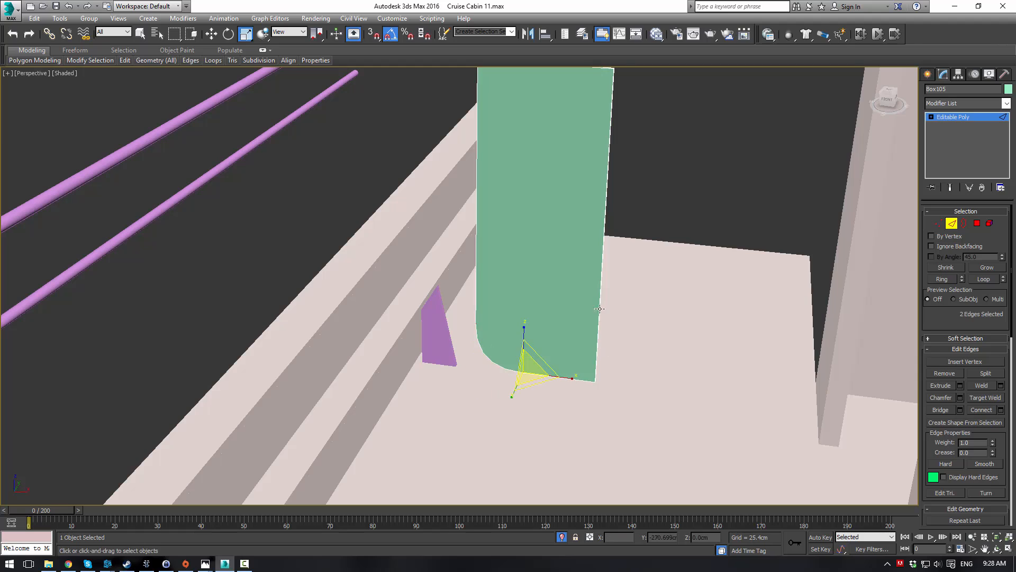
- Stretch the 12 vertices of the panel's rounded corner vertically, raise them about 18 cm, and leave vertex editing
{"action": "middle_click_drag", "start_coordinate": [601, 309], "coordinate": [618, 254], "text": "alt"}
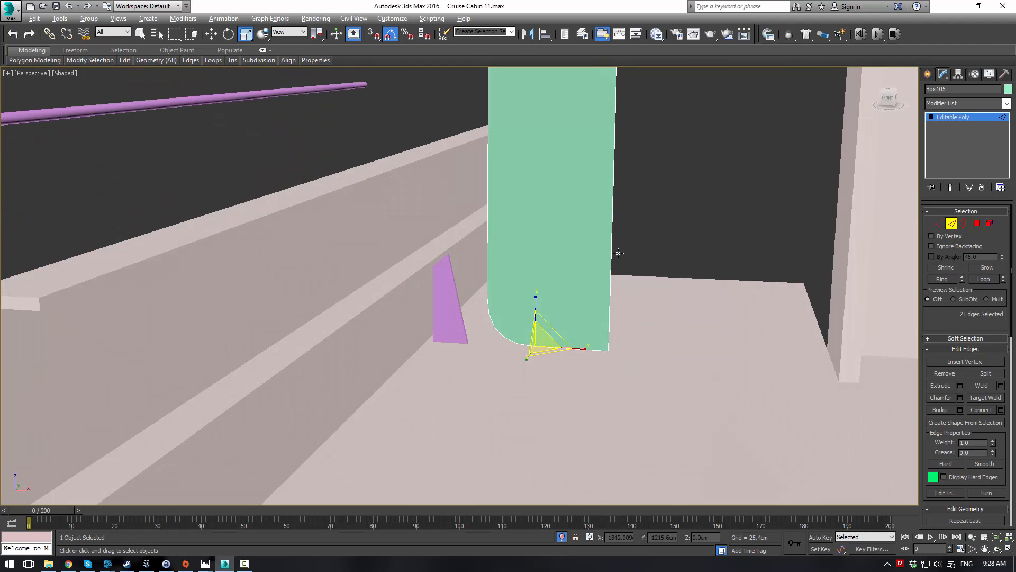
{"action": "left_click", "coordinate": [939, 224]}
{"action": "left_click_drag", "start_coordinate": [547, 352], "coordinate": [552, 371]}
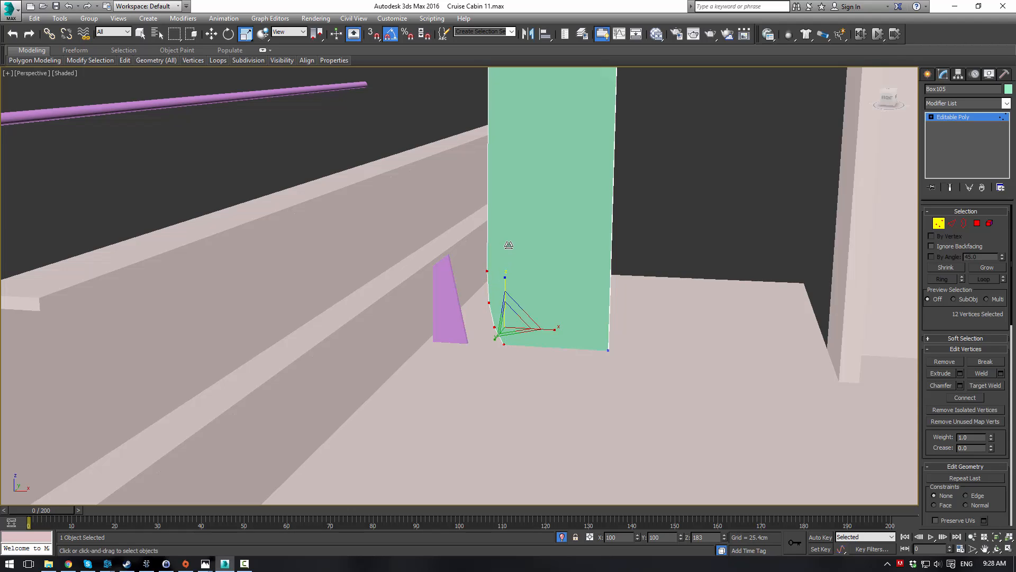
{"action": "key", "text": "w"}
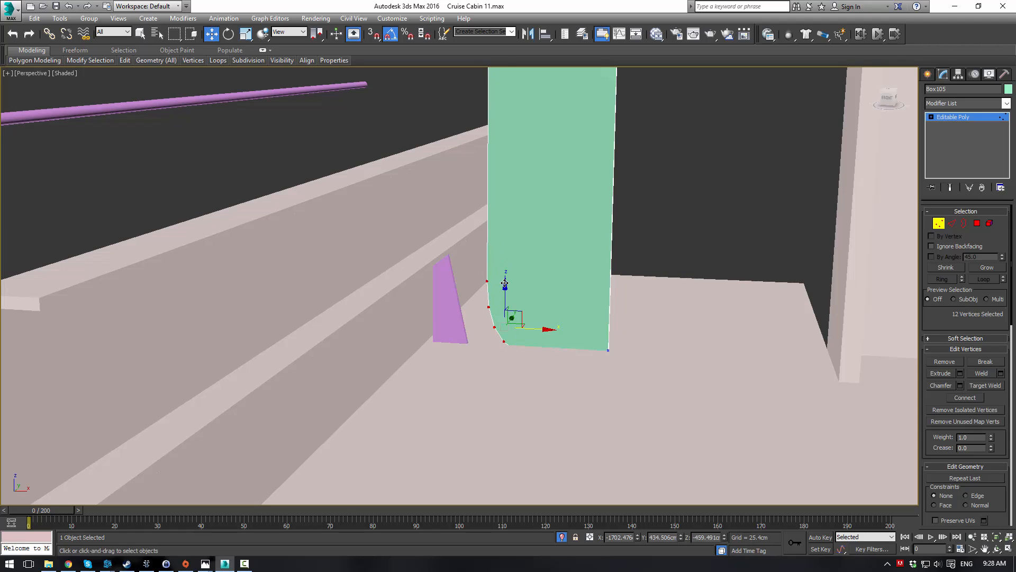
{"action": "left_click_drag", "start_coordinate": [505, 289], "coordinate": [498, 275]}
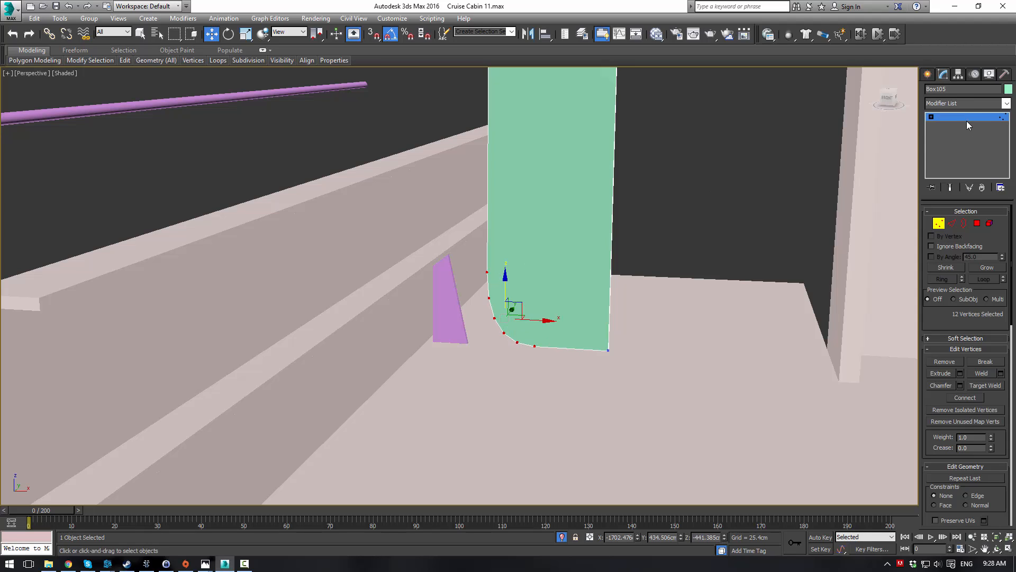
{"action": "left_click", "coordinate": [967, 120]}
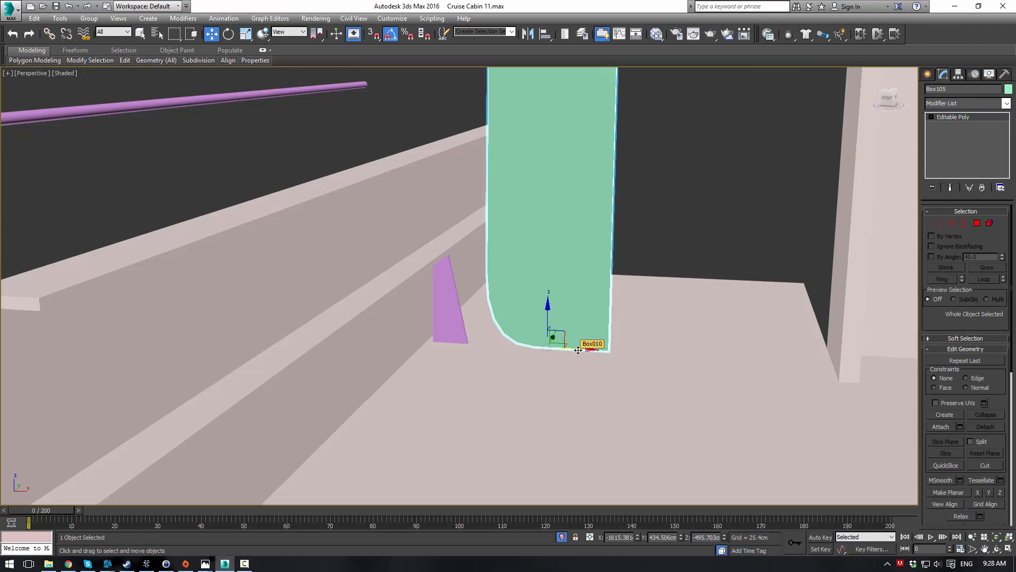
- Move the rounded upright panel about 61 cm toward the parapet and about 50 cm upward
{"action": "left_click_drag", "start_coordinate": [578, 350], "coordinate": [548, 323]}
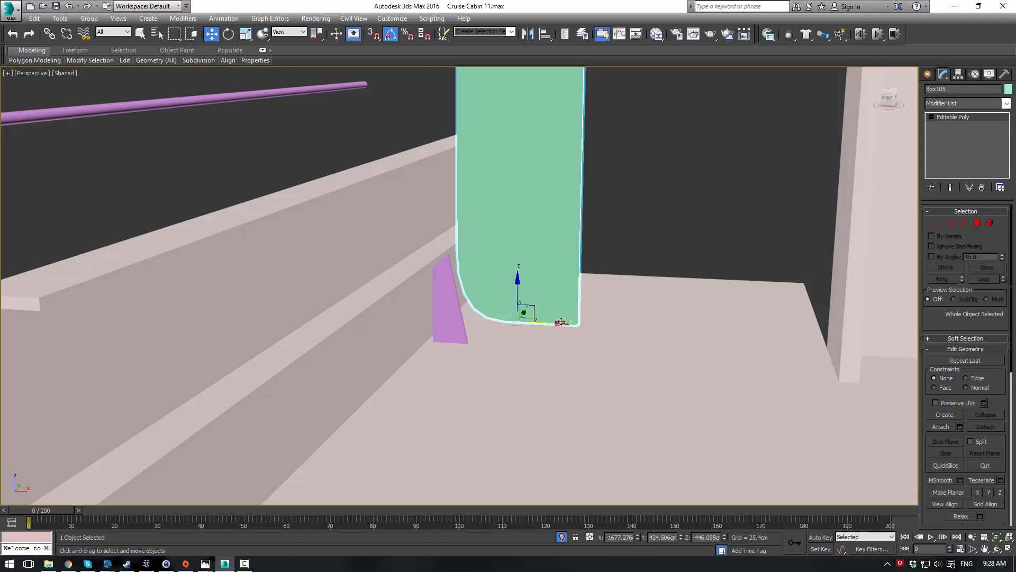
- Select both large faces of the upright panel and inset them slightly to leave a thin border along the outline
{"action": "left_click", "coordinate": [978, 223]}
{"action": "left_click", "coordinate": [552, 201]}
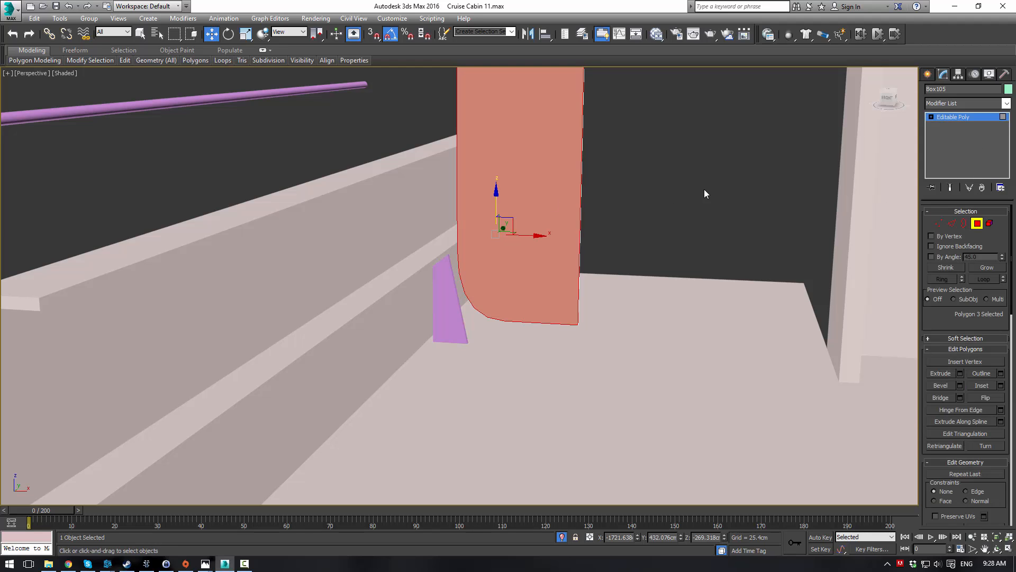
{"action": "middle_click_drag", "start_coordinate": [704, 189], "coordinate": [510, 200], "text": "alt"}
{"action": "left_click", "coordinate": [502, 196], "text": "ctrl"}
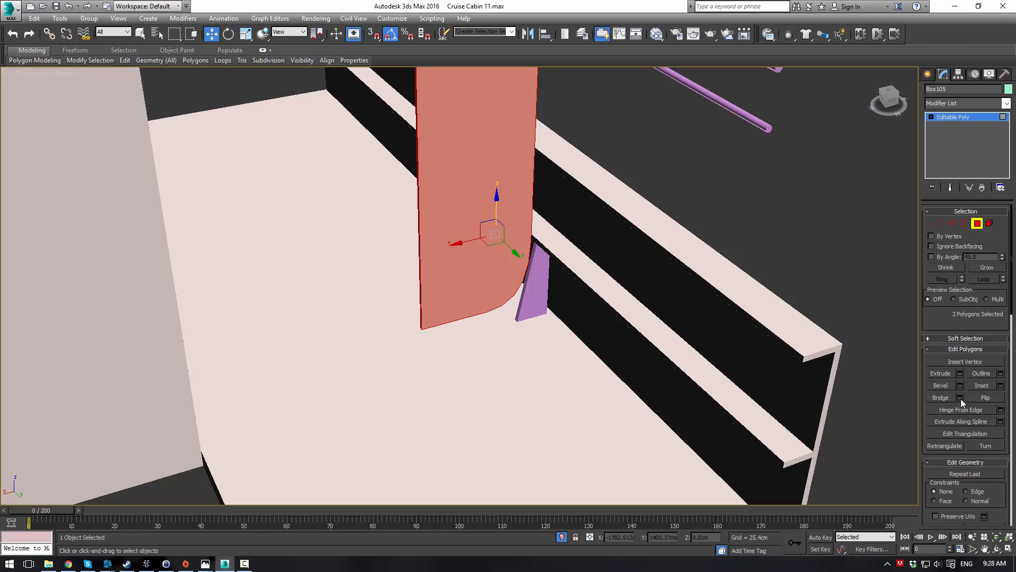
{"action": "left_click", "coordinate": [978, 386]}
{"action": "left_click_drag", "start_coordinate": [471, 178], "coordinate": [468, 193]}
- Select only the border polygons around both inset faces and extrude them slightly outward as a raised frame
{"action": "left_click", "coordinate": [987, 268]}
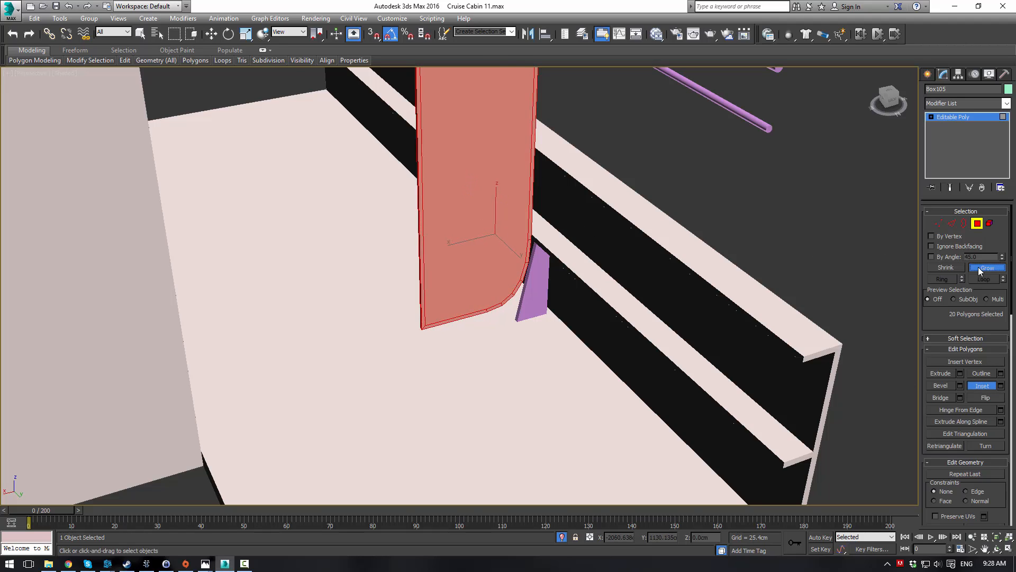
{"action": "middle_click_drag", "start_coordinate": [463, 193], "coordinate": [535, 163], "text": "alt"}
{"action": "left_click", "coordinate": [535, 163], "text": "alt"}
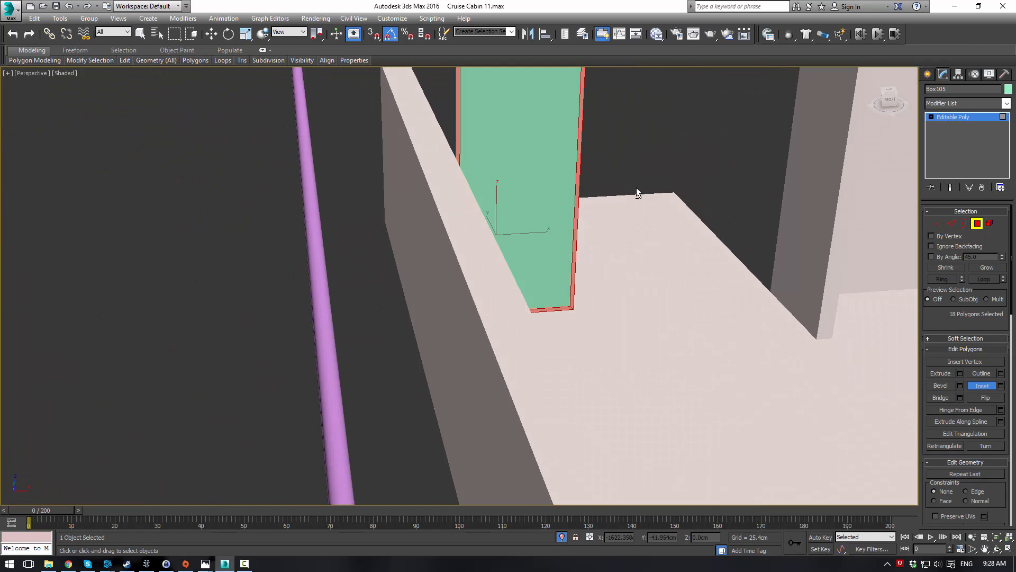
{"action": "mouse_move", "coordinate": [636, 187]}
{"action": "middle_mouse_down", "text": "alt"}
{"action": "mouse_move", "coordinate": [621, 187]}
{"action": "mouse_move", "coordinate": [625, 201]}
{"action": "middle_mouse_up", "text": "alt"}
{"action": "left_click", "coordinate": [960, 373]}
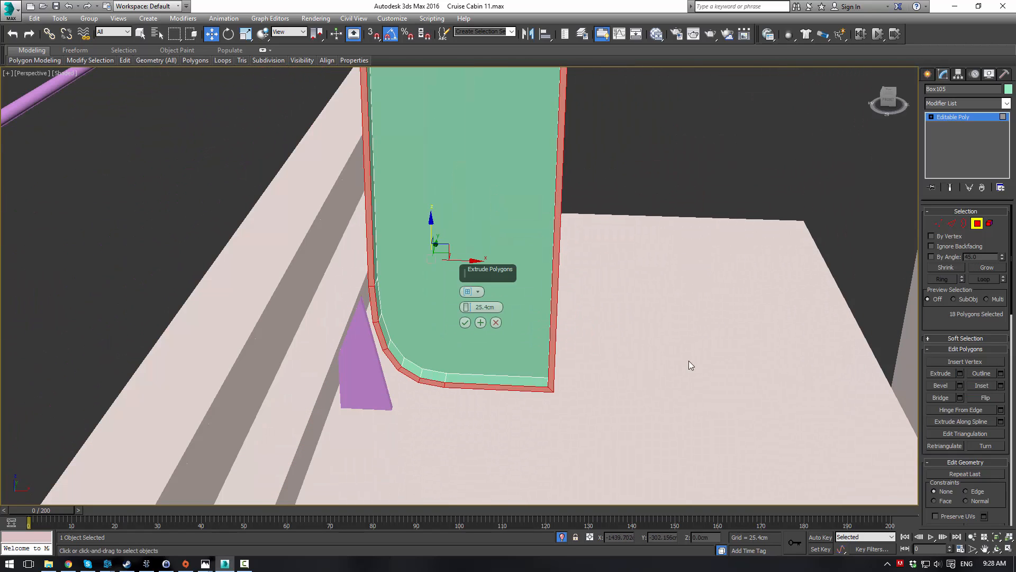
{"action": "scroll", "coordinate": [656, 363], "scroll_direction": "up", "scroll_amount": 3}
{"action": "left_click_drag", "start_coordinate": [474, 307], "coordinate": [456, 354]}
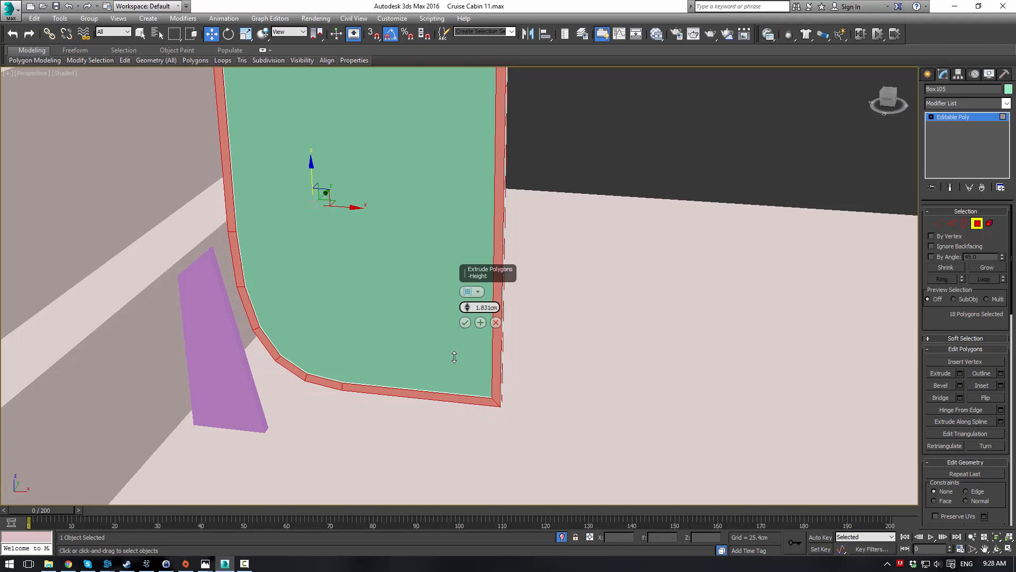
{"action": "left_click_drag", "start_coordinate": [468, 310], "coordinate": [468, 312]}
{"action": "left_click", "coordinate": [465, 322]}
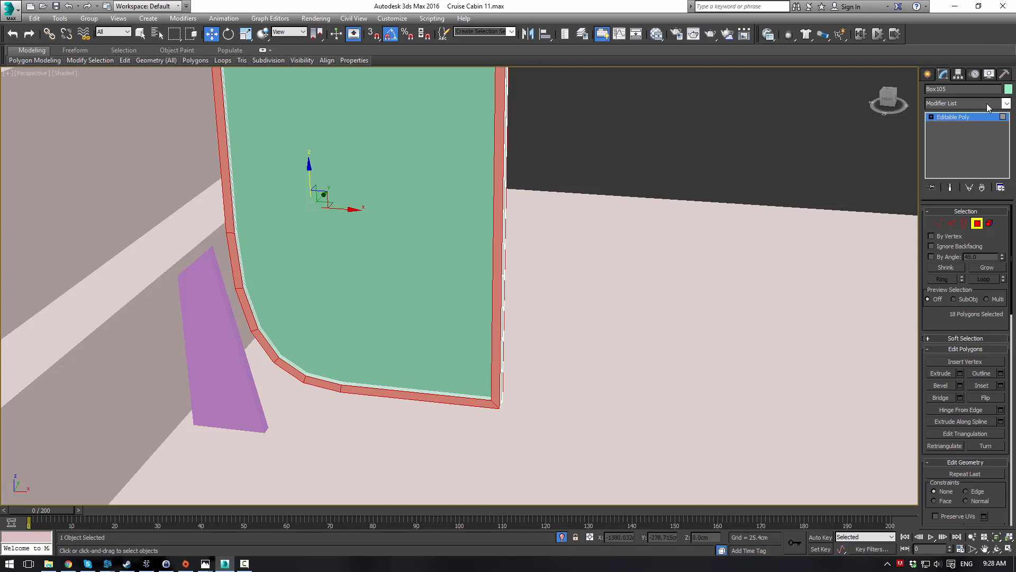
- Leave polygon editing and apply a TurboSmooth modifier to the upright panel
{"action": "left_click", "coordinate": [706, 184]}
{"action": "scroll", "coordinate": [695, 186], "scroll_direction": "down", "scroll_amount": 4}
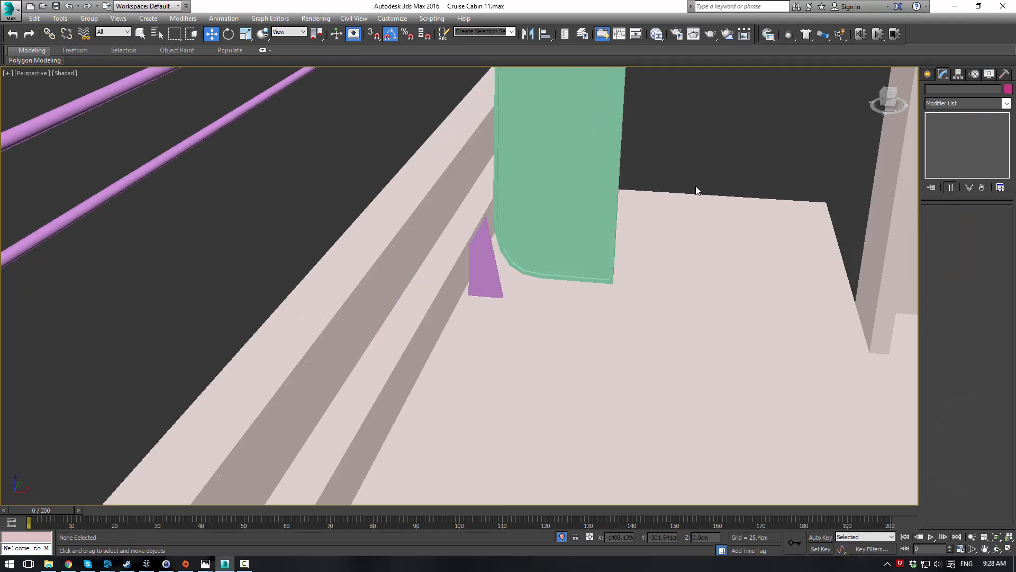
{"action": "left_click", "coordinate": [572, 154]}
{"action": "left_click", "coordinate": [1007, 106]}
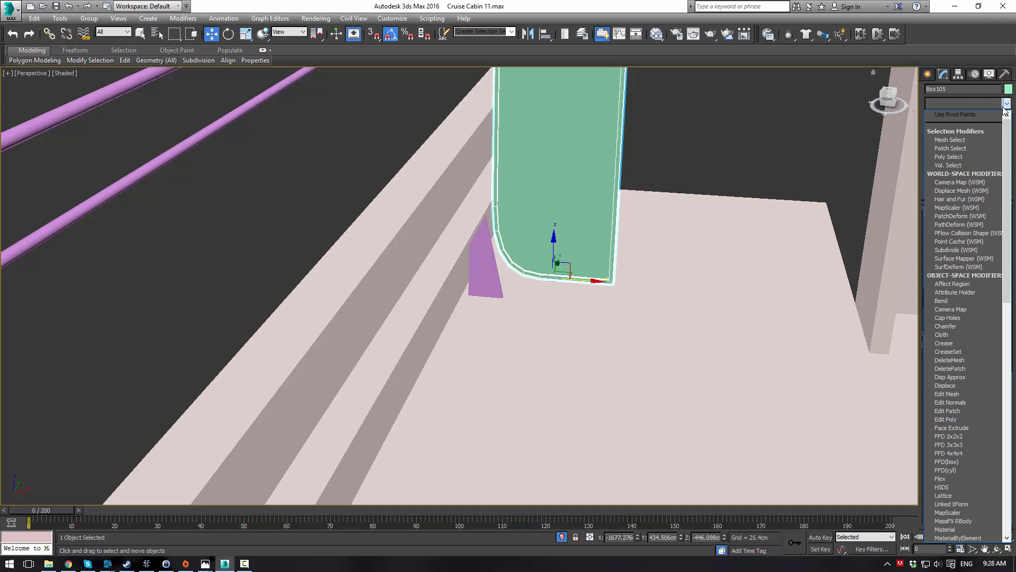
{"action": "key", "text": "t"}
{"action": "key", "text": "t"}
{"action": "key", "text": "t"}
{"action": "key", "text": "Return"}
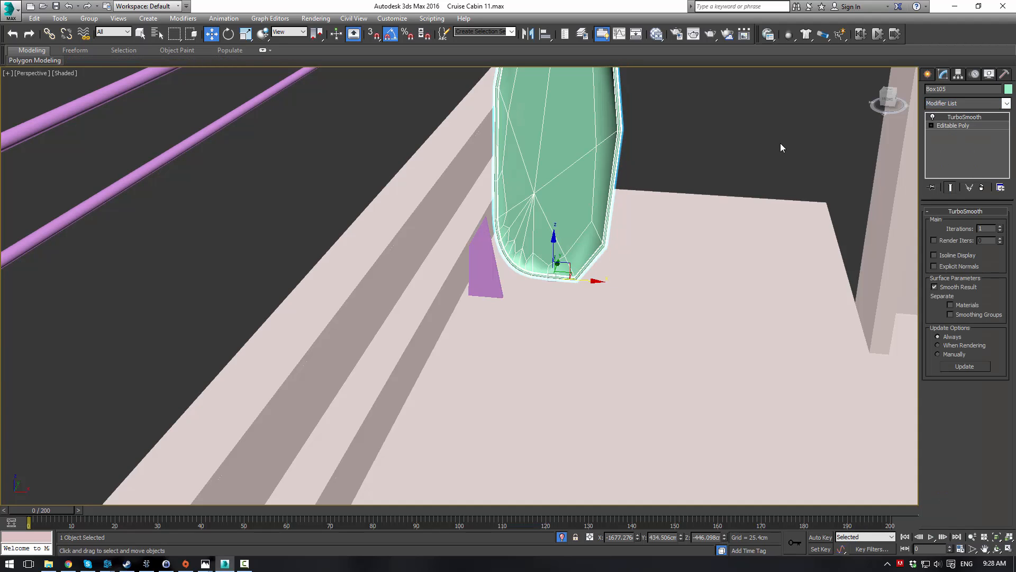
- Return to the panel's Editable Poly level and select the edges at its three square corners, excluding the rounded corner
{"action": "left_click", "coordinate": [946, 127]}
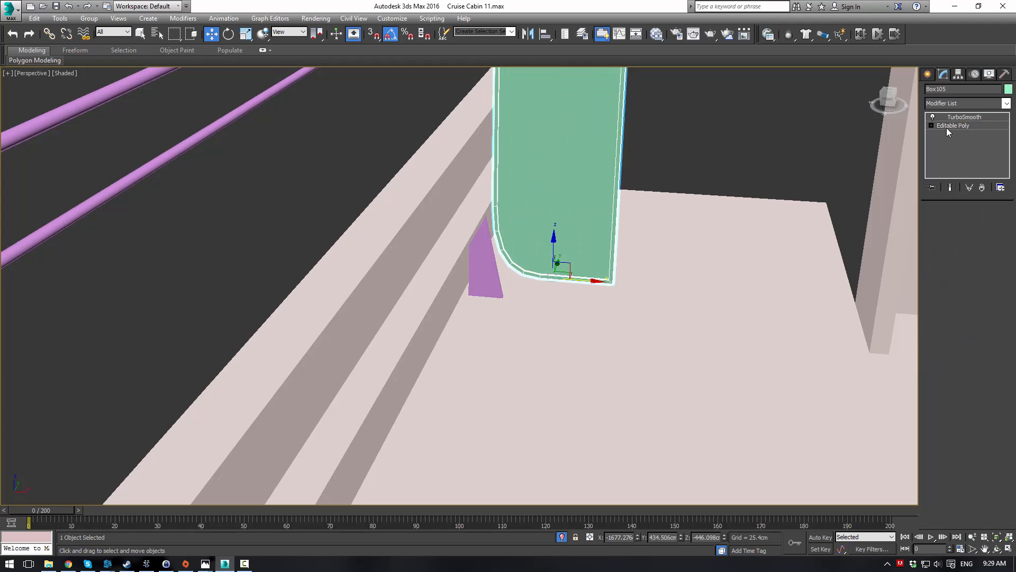
{"action": "middle_click_drag", "start_coordinate": [741, 158], "coordinate": [698, 179], "text": "alt"}
{"action": "scroll", "coordinate": [691, 172], "scroll_direction": "up", "scroll_amount": 4}
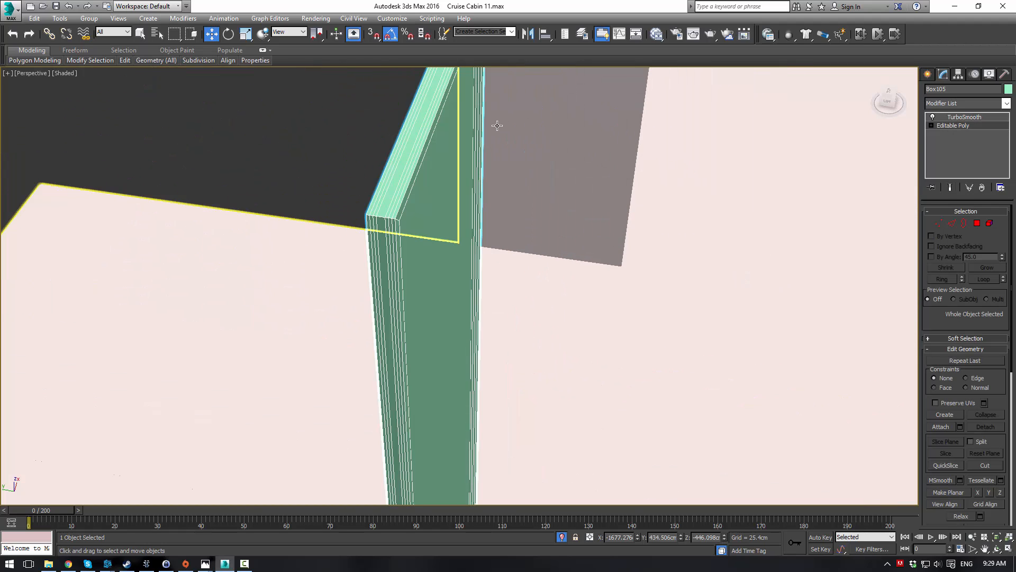
{"action": "mouse_move", "coordinate": [498, 126]}
{"action": "middle_mouse_down", "text": "alt"}
{"action": "mouse_move", "coordinate": [517, 125]}
{"action": "mouse_move", "coordinate": [466, 129]}
{"action": "mouse_move", "coordinate": [511, 139]}
{"action": "middle_mouse_up", "text": "alt"}
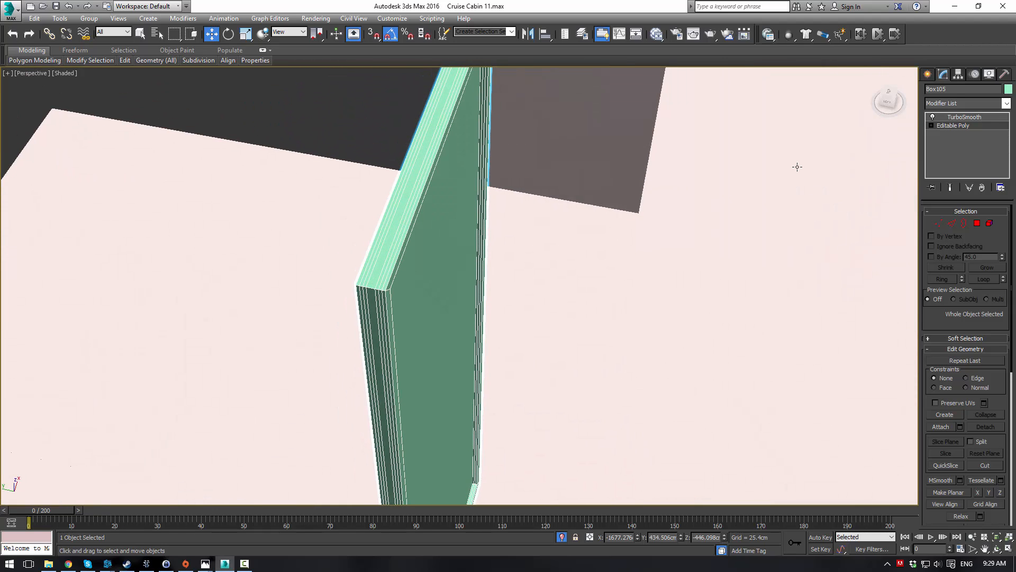
{"action": "left_click", "coordinate": [958, 227]}
{"action": "middle_click_drag", "start_coordinate": [596, 234], "coordinate": [500, 188], "text": "alt"}
{"action": "scroll", "coordinate": [501, 189], "scroll_direction": "down", "scroll_amount": 5}
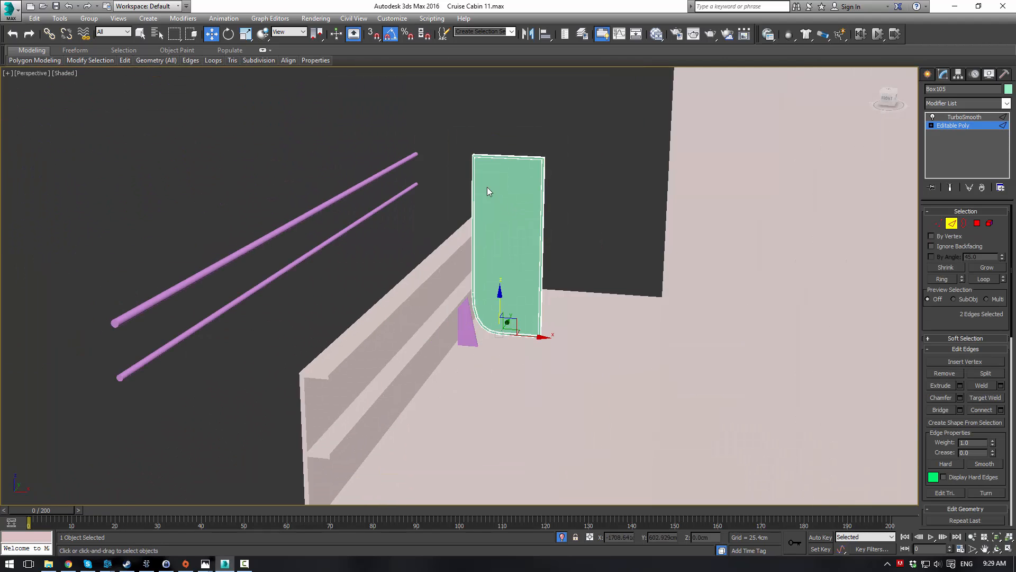
{"action": "left_click_drag", "start_coordinate": [588, 217], "coordinate": [587, 217]}
{"action": "left_click_drag", "start_coordinate": [571, 307], "coordinate": [522, 361], "text": "ctrl"}
{"action": "left_click_drag", "start_coordinate": [619, 256], "coordinate": [619, 256], "text": "alt"}
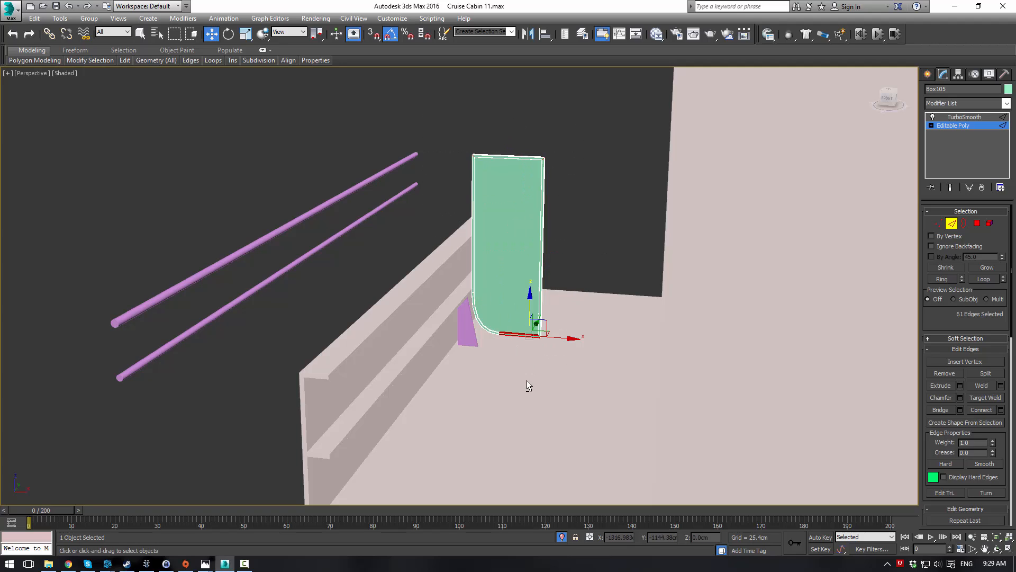
{"action": "left_click_drag", "start_coordinate": [518, 304], "coordinate": [517, 304], "text": "alt"}
{"action": "middle_click_drag", "start_coordinate": [490, 297], "coordinate": [660, 277], "text": "alt"}
{"action": "scroll", "coordinate": [660, 277], "scroll_direction": "up", "scroll_amount": 4}
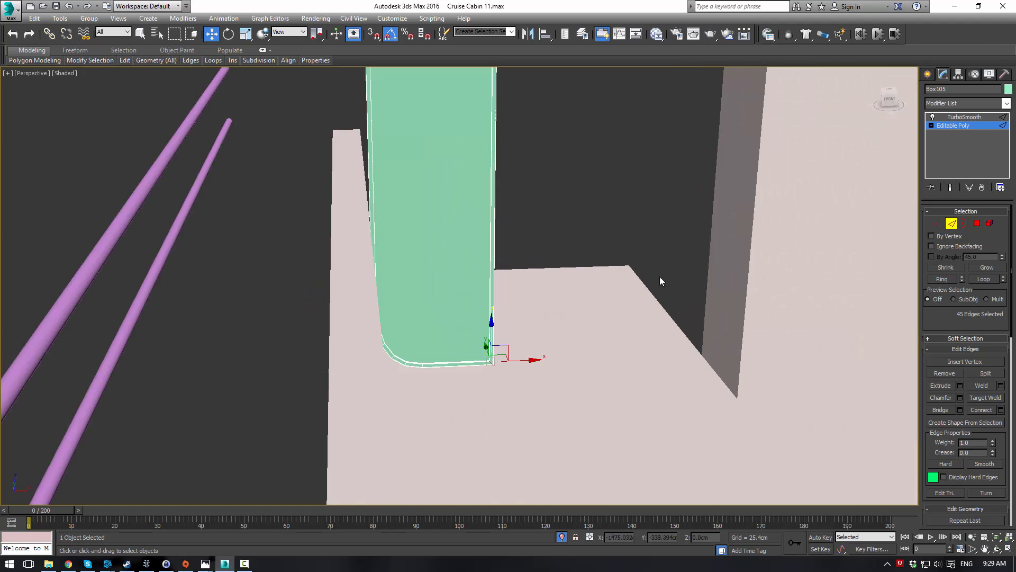
- Chamfer the selected square-corner edges by 0.275 cm with one segment
{"action": "left_click", "coordinate": [960, 398]}
{"action": "scroll", "coordinate": [563, 191], "scroll_direction": "up", "scroll_amount": 3}
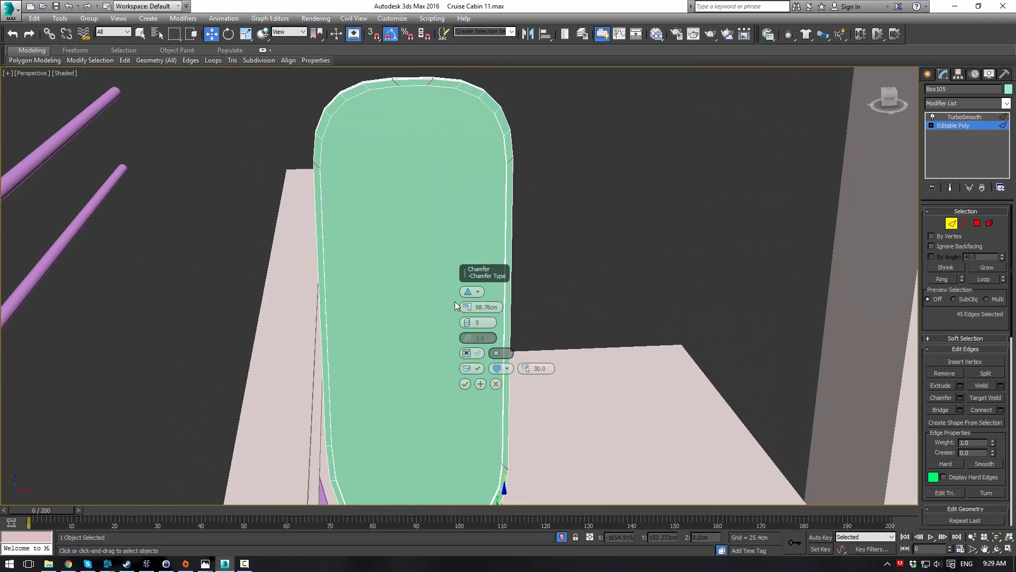
{"action": "mouse_move", "coordinate": [467, 312]}
{"action": "left_mouse_down"}
{"action": "mouse_move", "coordinate": [465, 326]}
{"action": "mouse_move", "coordinate": [458, 318]}
{"action": "left_mouse_up"}
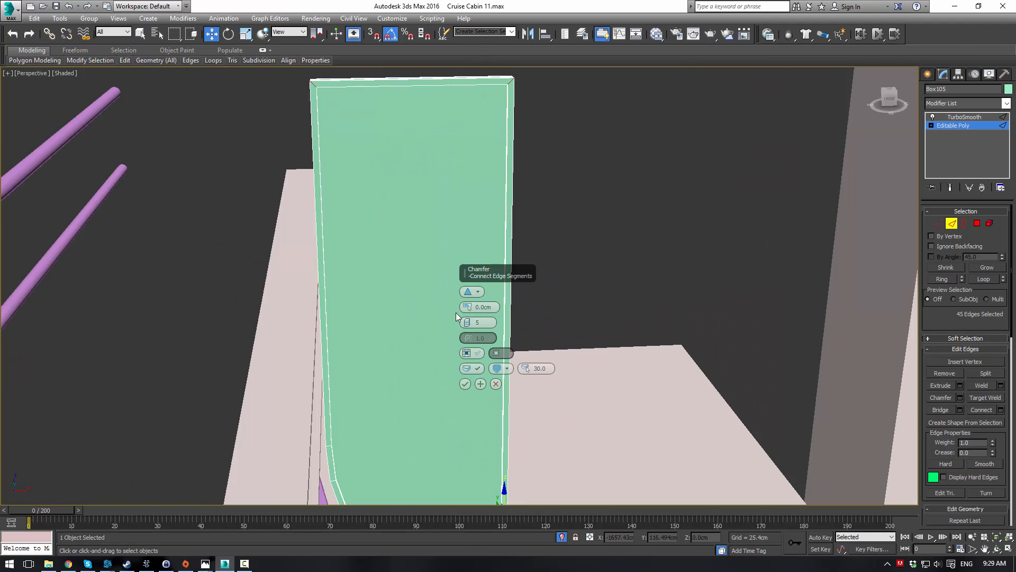
{"action": "right_click", "coordinate": [469, 326]}
{"action": "middle_click_drag", "start_coordinate": [266, 187], "coordinate": [327, 180], "text": "alt"}
{"action": "scroll", "coordinate": [313, 204], "scroll_direction": "up", "scroll_amount": 3}
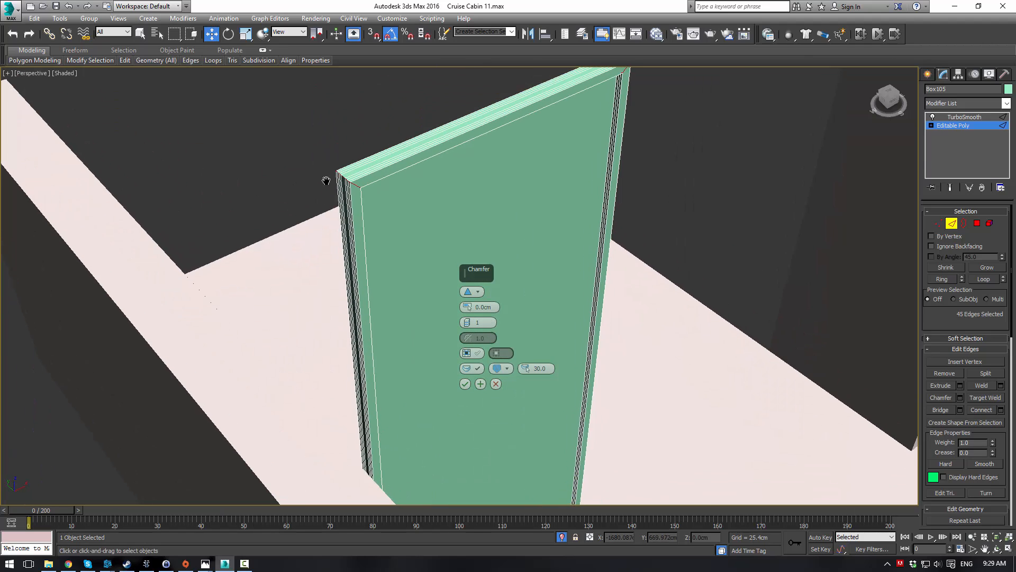
{"action": "scroll", "coordinate": [326, 180], "scroll_direction": "up", "scroll_amount": 3}
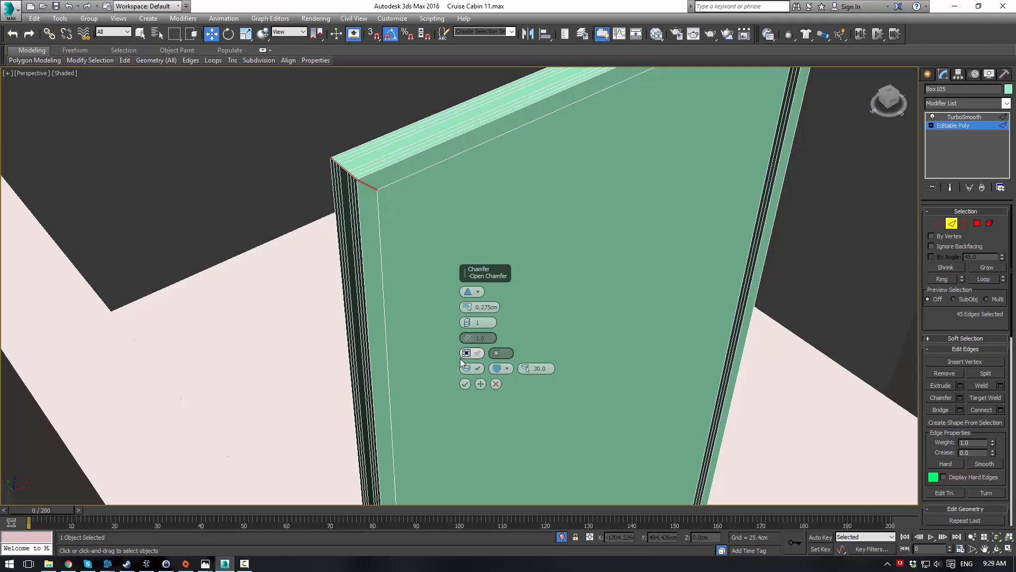
{"action": "left_click", "coordinate": [465, 384]}
- Examine the panel's frame and corners with TurboSmooth active, and go back to its Editable Poly level
{"action": "left_click", "coordinate": [950, 126]}
{"action": "left_click", "coordinate": [951, 118]}
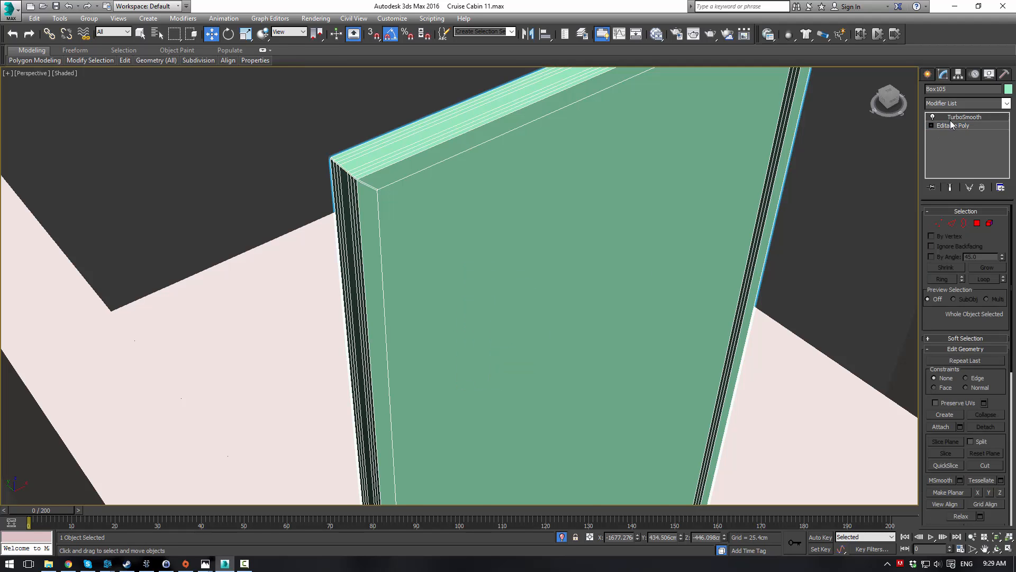
{"action": "left_click", "coordinate": [304, 106]}
{"action": "middle_click_drag", "start_coordinate": [497, 127], "coordinate": [509, 146], "text": "alt"}
{"action": "scroll", "coordinate": [527, 131], "scroll_direction": "down", "scroll_amount": 3}
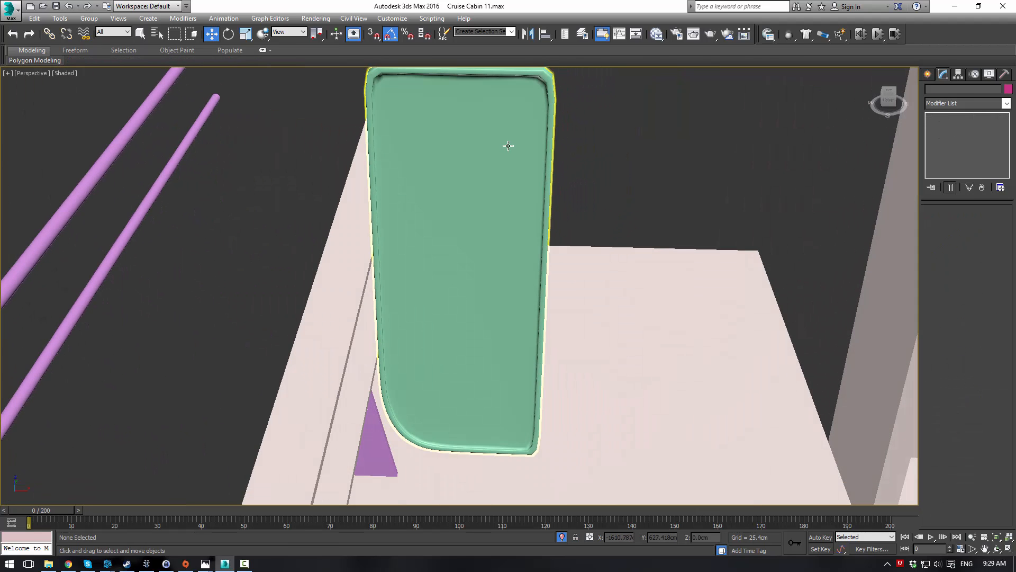
{"action": "middle_click_drag", "start_coordinate": [615, 204], "coordinate": [577, 154], "text": "alt"}
{"action": "left_click", "coordinate": [531, 196]}
{"action": "left_click", "coordinate": [966, 124]}
- Enter edge editing on the panel and try to select the diagonal frame edges starting from the upper corner away from the parapet
{"action": "scroll", "coordinate": [540, 112], "scroll_direction": "up", "scroll_amount": 4}
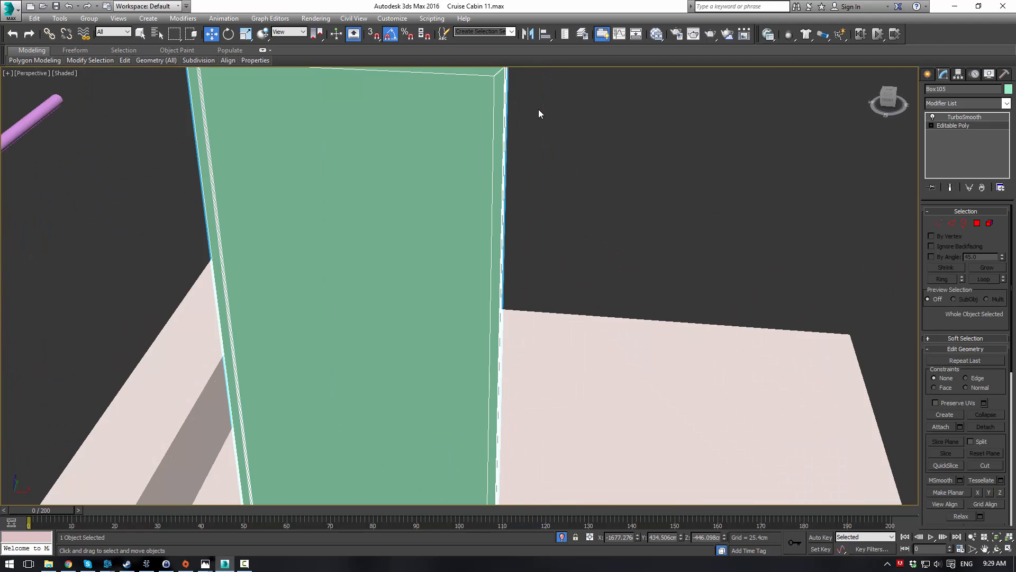
{"action": "middle_click_drag", "start_coordinate": [538, 109], "coordinate": [556, 189]}
{"action": "scroll", "coordinate": [535, 168], "scroll_direction": "up", "scroll_amount": 2}
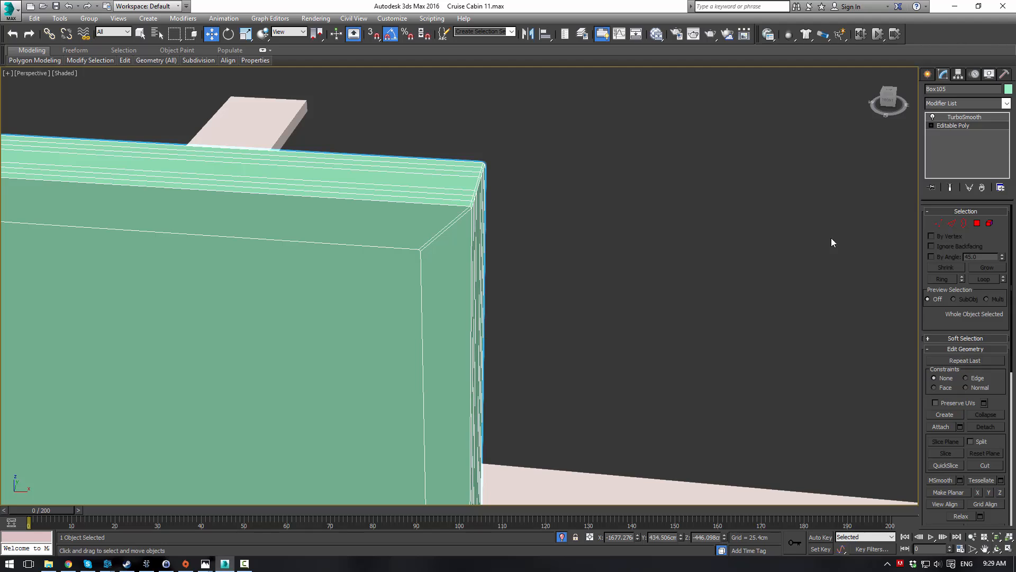
{"action": "left_click", "coordinate": [952, 224]}
{"action": "left_click", "coordinate": [448, 222]}
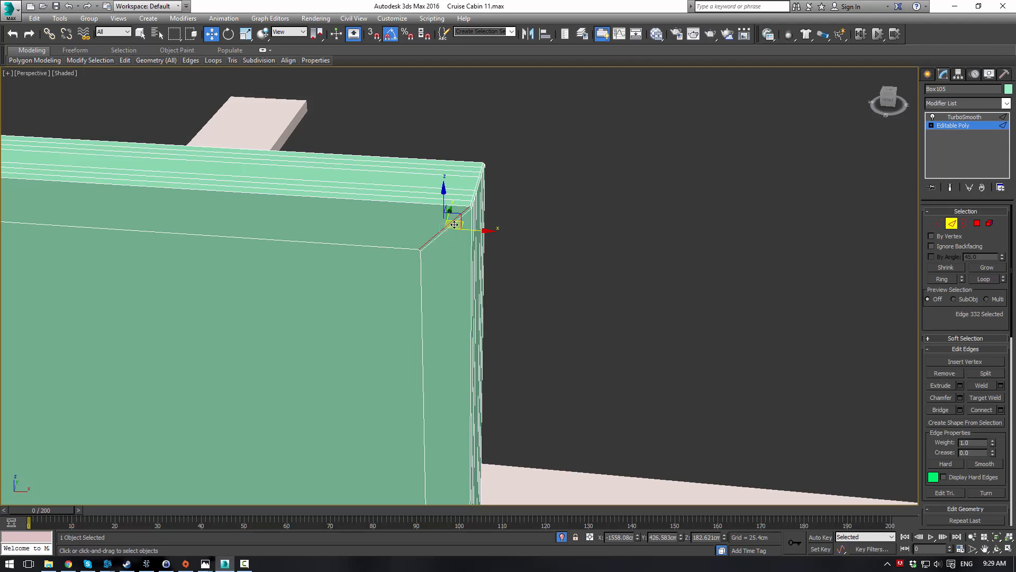
{"action": "scroll", "coordinate": [455, 225], "scroll_direction": "up", "scroll_amount": 5}
{"action": "left_click", "coordinate": [462, 199], "text": "shift"}
{"action": "scroll", "coordinate": [458, 220], "scroll_direction": "down", "scroll_amount": 8}
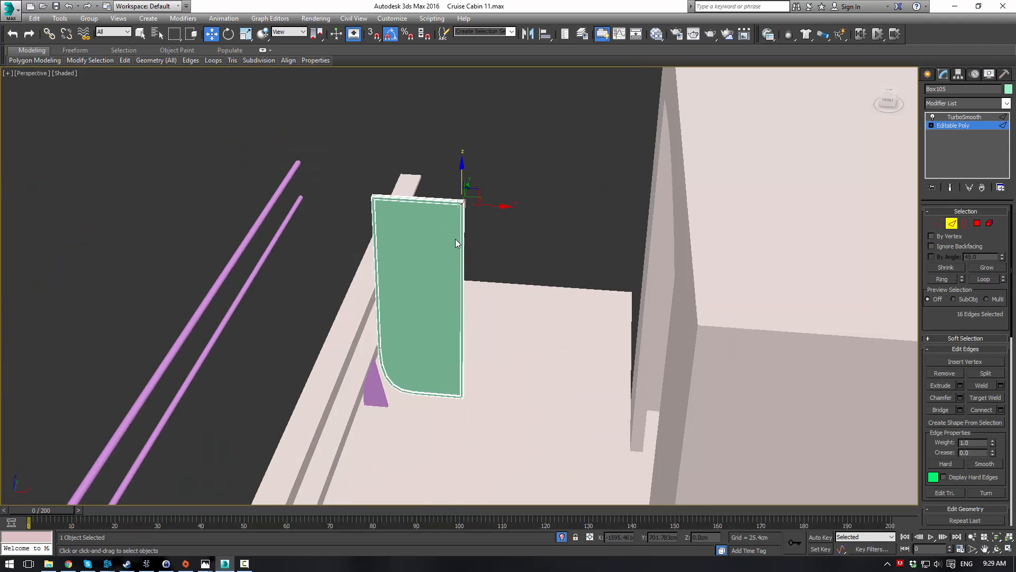
{"action": "scroll", "coordinate": [422, 253], "scroll_direction": "up", "scroll_amount": 4}
{"action": "middle_click_drag", "start_coordinate": [474, 143], "coordinate": [454, 227]}
{"action": "scroll", "coordinate": [453, 227], "scroll_direction": "up", "scroll_amount": 3}
{"action": "scroll", "coordinate": [511, 203], "scroll_direction": "up", "scroll_amount": 4}
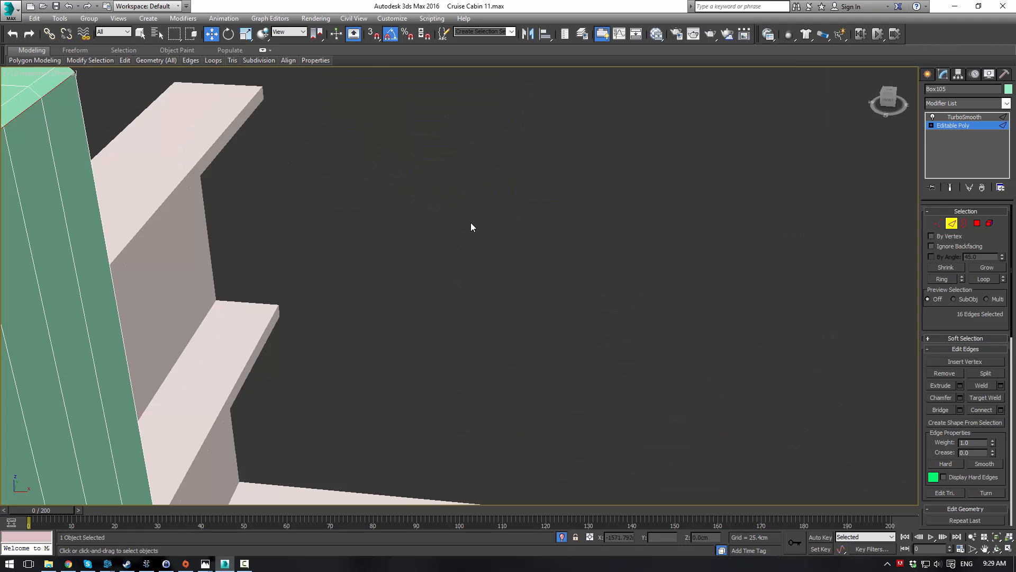
{"action": "middle_click_drag", "start_coordinate": [146, 208], "coordinate": [169, 213]}
{"action": "scroll", "coordinate": [168, 213], "scroll_direction": "down", "scroll_amount": 5}
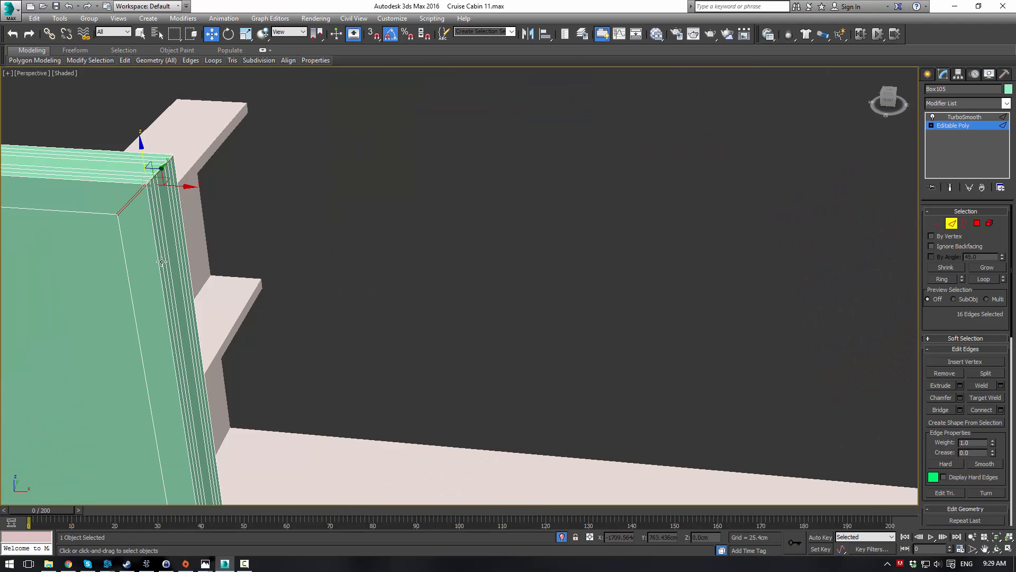
- Reselect the diagonal edge at that upper corner and extend it to the ring of edges crossing the panel's frame
{"action": "left_click", "coordinate": [125, 202]}
{"action": "key", "text": "super"}
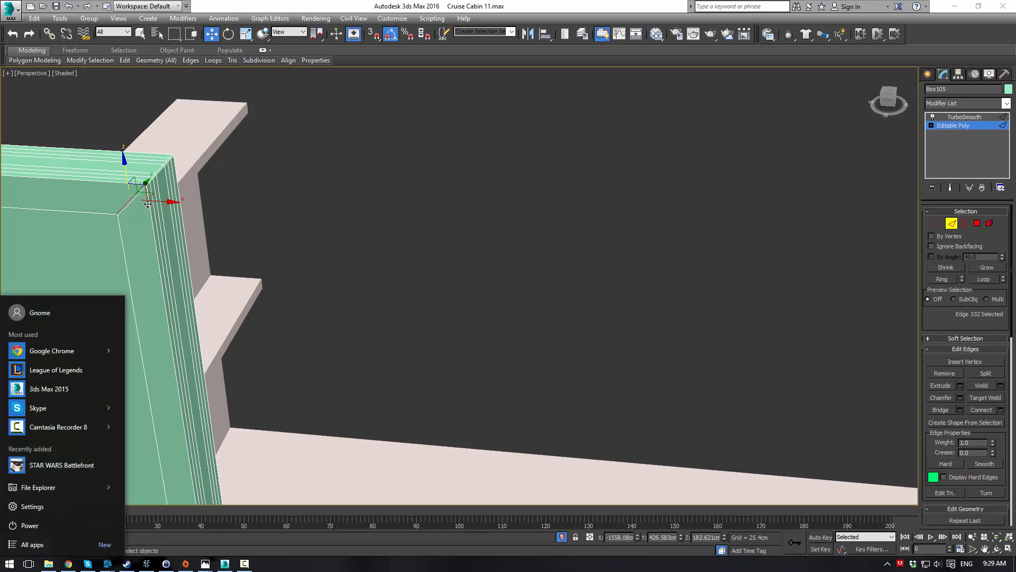
{"action": "type", "text": "z"}
{"action": "left_click", "coordinate": [155, 206]}
{"action": "middle_click_drag", "start_coordinate": [155, 206], "coordinate": [230, 190]}
{"action": "left_click", "coordinate": [230, 190]}
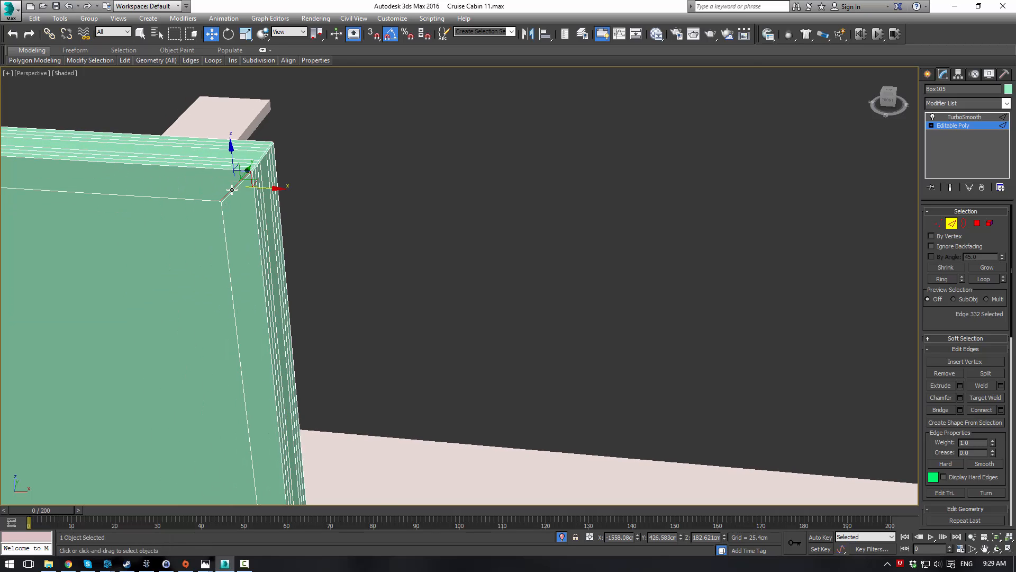
{"action": "key", "text": "z"}
{"action": "left_click", "coordinate": [549, 248], "text": "shift"}
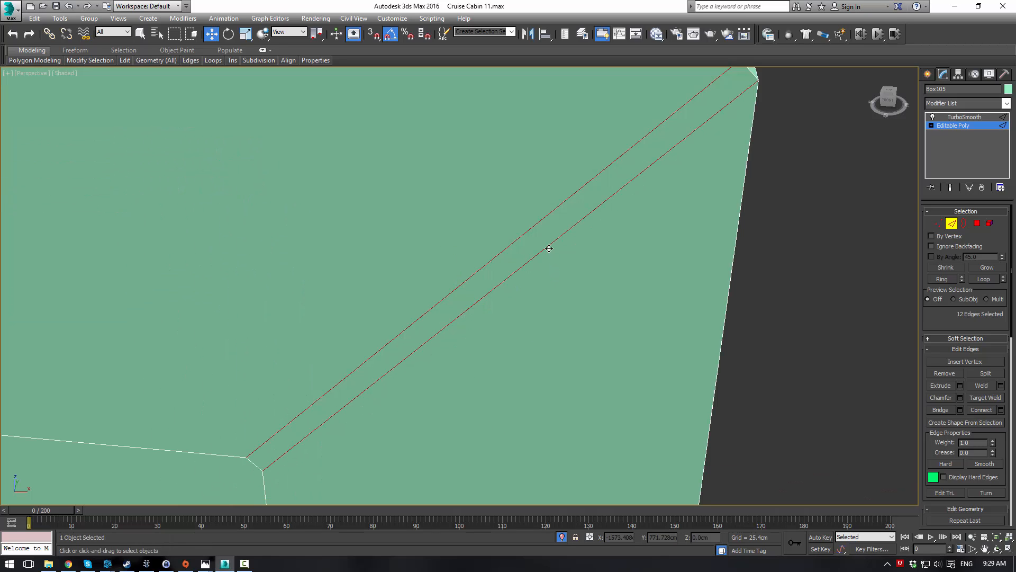
- Connect the selected frame edges with 2 segments and a pinch of 75
{"action": "scroll", "coordinate": [548, 249], "scroll_direction": "down", "scroll_amount": 15}
{"action": "middle_click_drag", "start_coordinate": [407, 248], "coordinate": [497, 193]}
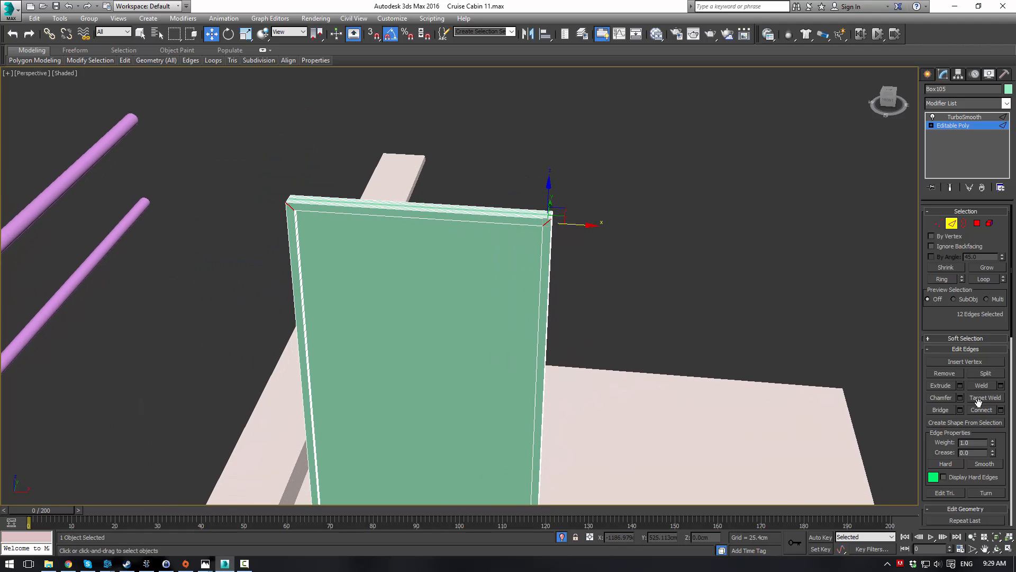
{"action": "left_click", "coordinate": [1000, 409]}
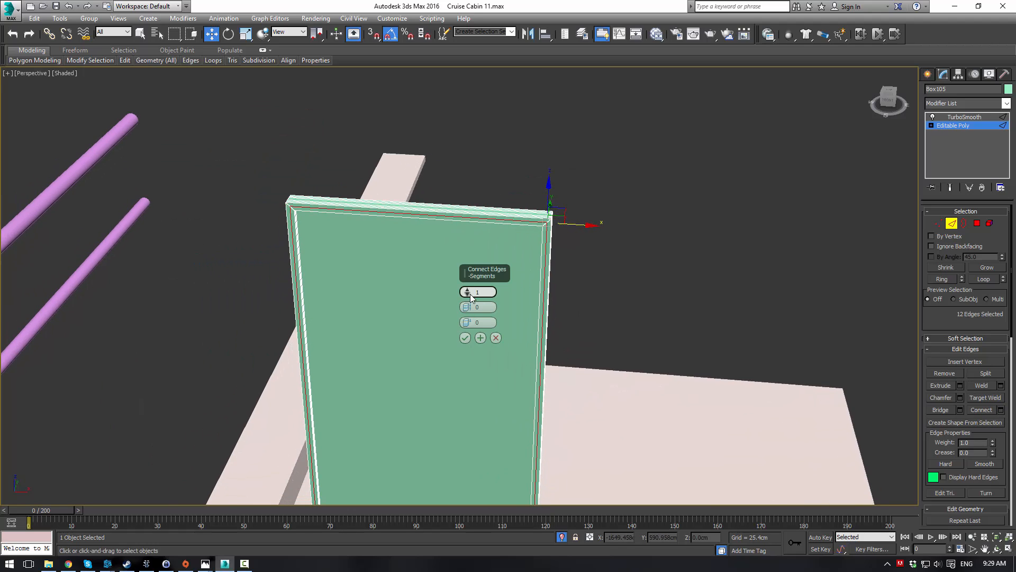
{"action": "left_click_drag", "start_coordinate": [469, 289], "coordinate": [480, 134]}
{"action": "scroll", "coordinate": [572, 224], "scroll_direction": "up", "scroll_amount": 5}
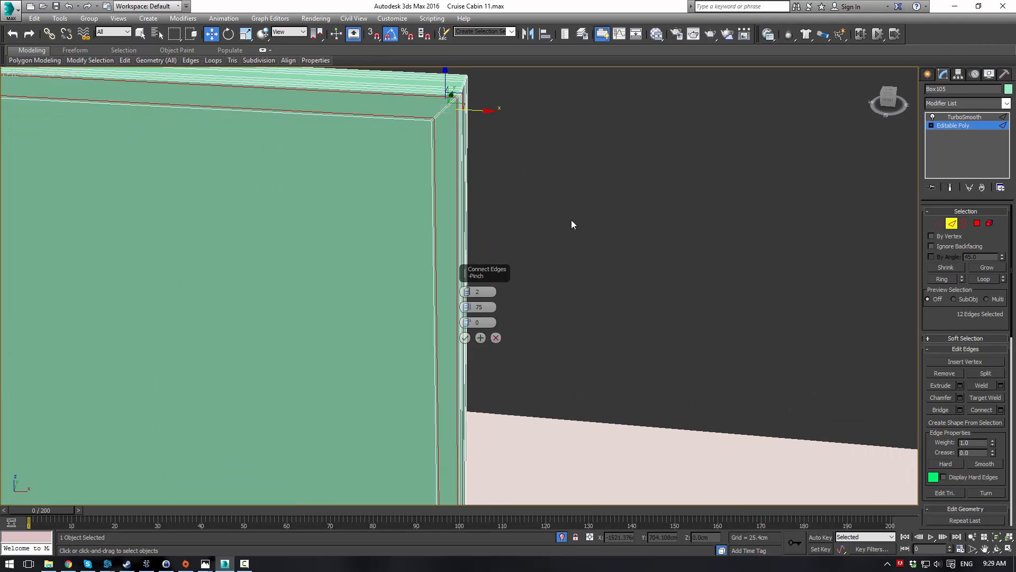
{"action": "left_click", "coordinate": [466, 337]}
- Select the ring of diagonal frame edges on the panel's opposite face and connect them with 2 segments and a pinch of 75
{"action": "middle_click_drag", "start_coordinate": [712, 211], "coordinate": [450, 303]}
{"action": "left_click", "coordinate": [350, 137]}
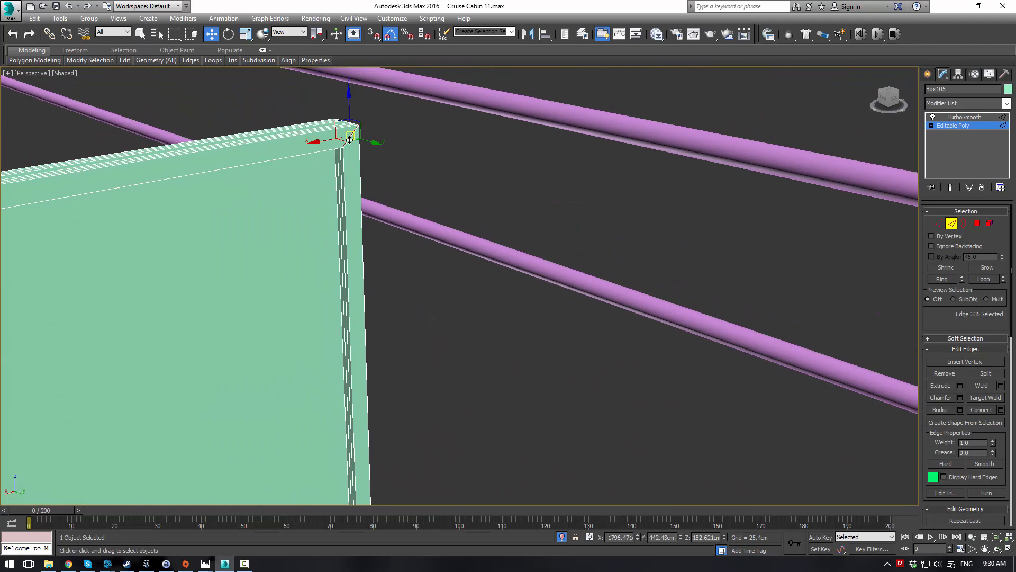
{"action": "double_click", "coordinate": [350, 139]}
{"action": "scroll", "coordinate": [359, 210], "scroll_direction": "down", "scroll_amount": 4}
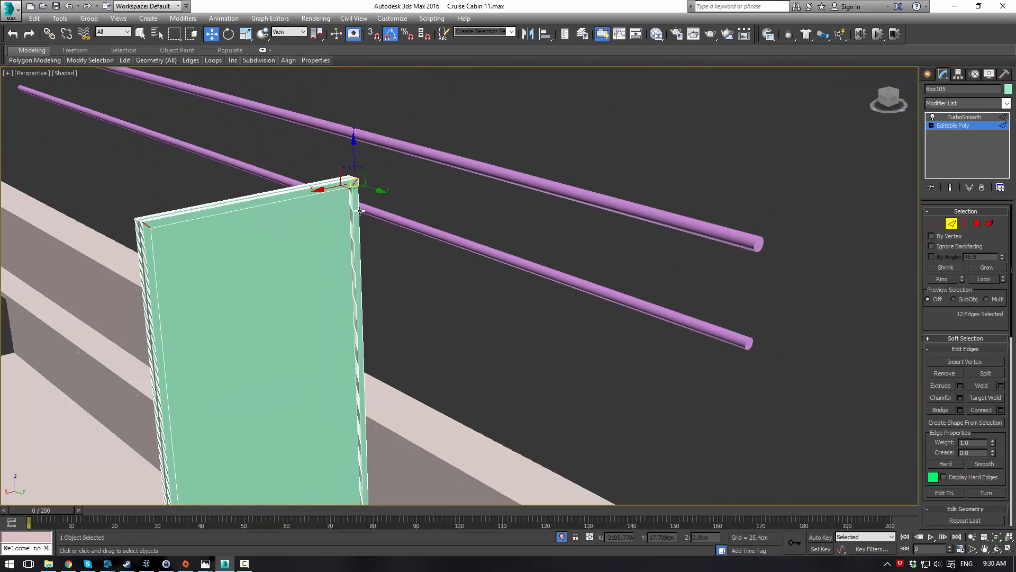
{"action": "left_click", "coordinate": [1001, 411]}
{"action": "left_click", "coordinate": [465, 335]}
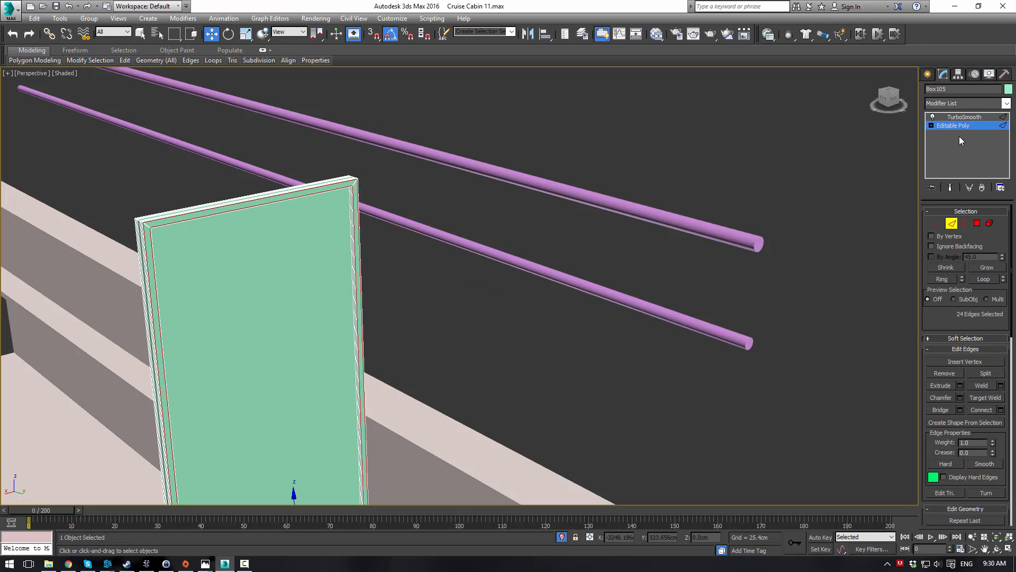
- Compare the panel's upper frame corners with TurboSmooth active and at the Editable Poly level
{"action": "left_click", "coordinate": [956, 117]}
{"action": "left_click", "coordinate": [955, 125]}
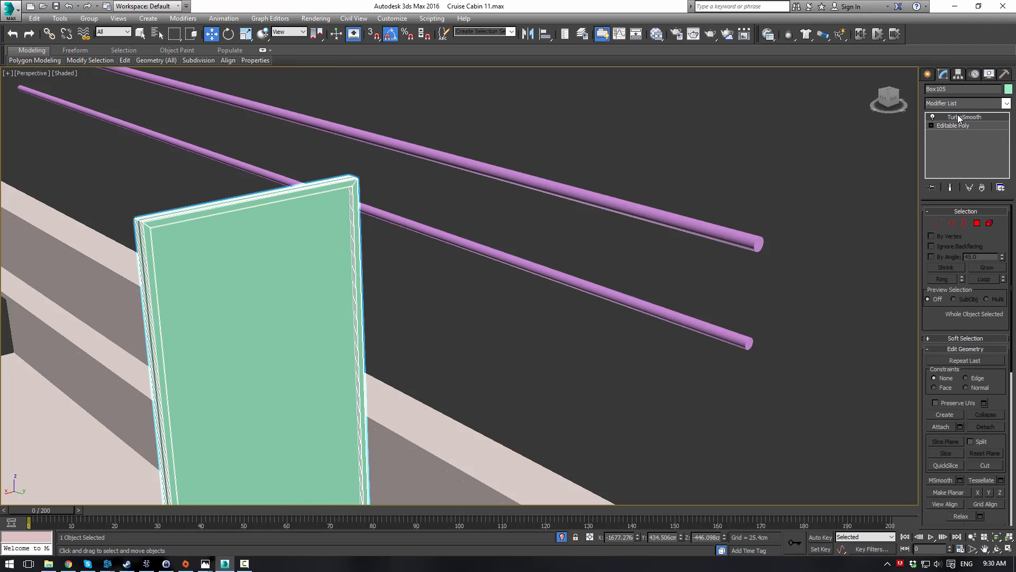
{"action": "left_click", "coordinate": [959, 118]}
{"action": "middle_click_drag", "start_coordinate": [640, 133], "coordinate": [496, 121], "text": "alt"}
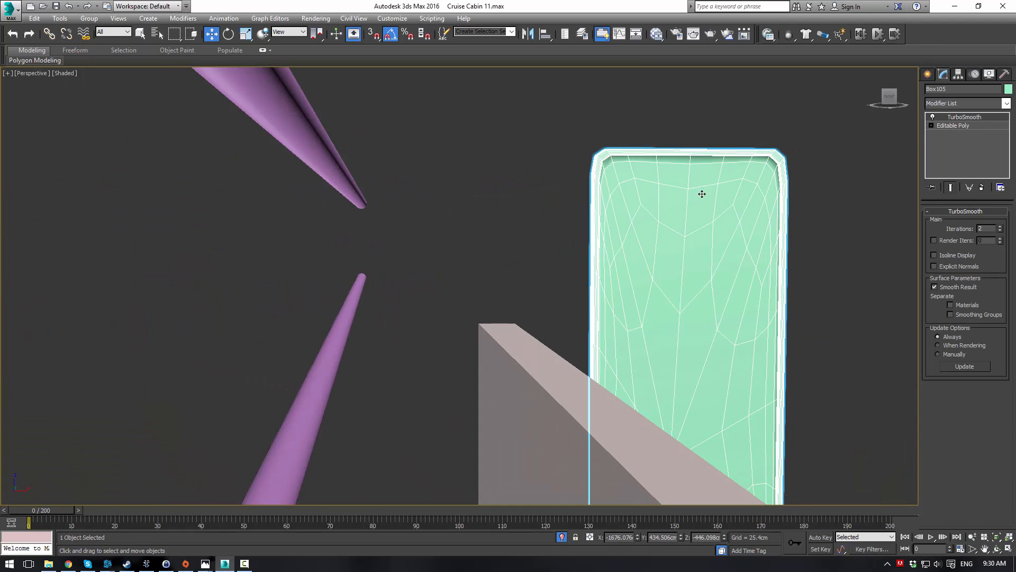
{"action": "left_click", "coordinate": [954, 125]}
{"action": "middle_click_drag", "start_coordinate": [715, 222], "coordinate": [585, 195], "text": "alt"}
{"action": "middle_click_drag", "start_coordinate": [725, 267], "coordinate": [696, 265]}
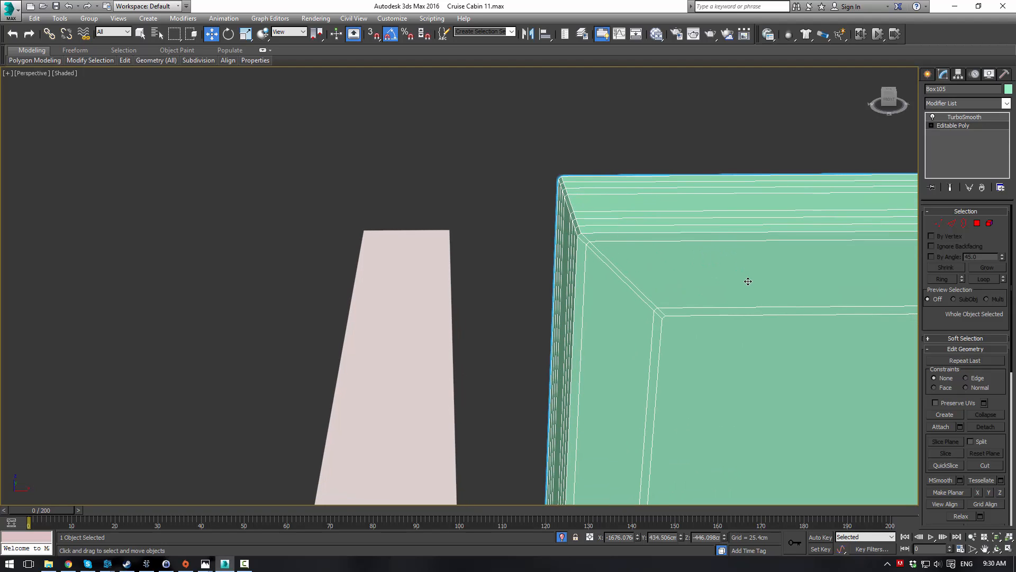
{"action": "middle_click_drag", "start_coordinate": [747, 308], "coordinate": [706, 262]}
{"action": "scroll", "coordinate": [705, 272], "scroll_direction": "down", "scroll_amount": 2}
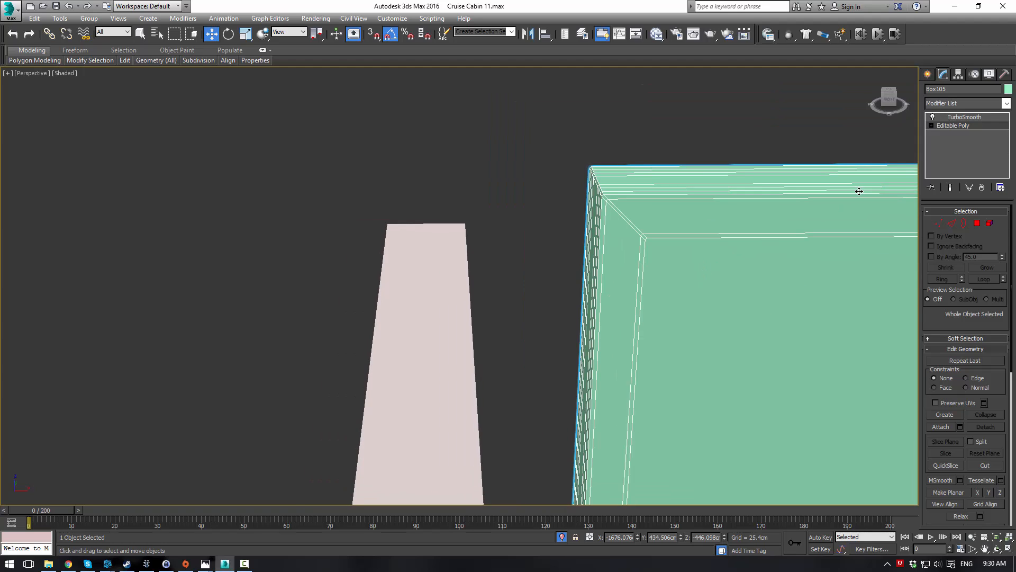
- Set the panel's TurboSmooth iterations to 1 and inspect the frame from the balcony floor side
{"action": "left_click", "coordinate": [966, 118]}
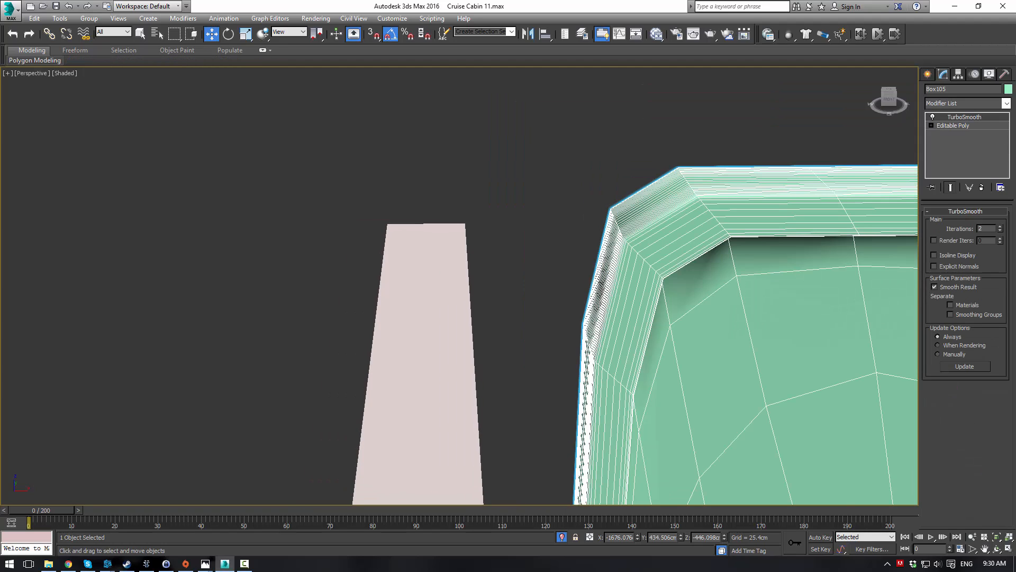
{"action": "left_click", "coordinate": [1000, 226]}
{"action": "left_click", "coordinate": [1000, 230]}
{"action": "left_click", "coordinate": [1000, 231]}
{"action": "left_click", "coordinate": [974, 126]}
{"action": "key", "text": "Delete"}
{"action": "middle_click_drag", "start_coordinate": [606, 135], "coordinate": [587, 156], "text": "alt"}
{"action": "middle_click_drag", "start_coordinate": [587, 155], "coordinate": [247, 174]}
{"action": "scroll", "coordinate": [247, 174], "scroll_direction": "down", "scroll_amount": 3}
{"action": "left_click", "coordinate": [210, 176]}
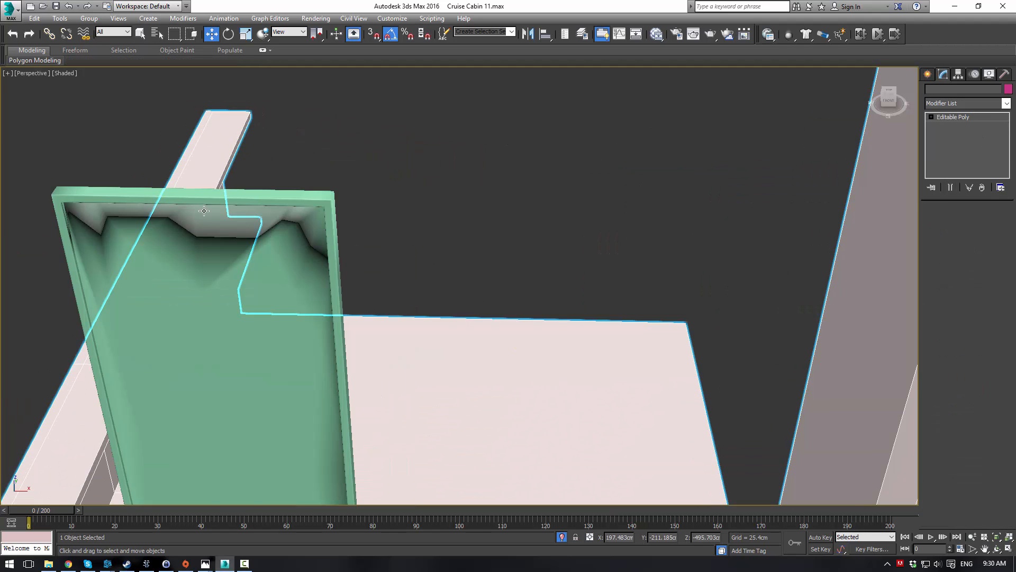
{"action": "left_click", "coordinate": [254, 225]}
{"action": "middle_click_drag", "start_coordinate": [254, 225], "coordinate": [296, 228], "text": "alt"}
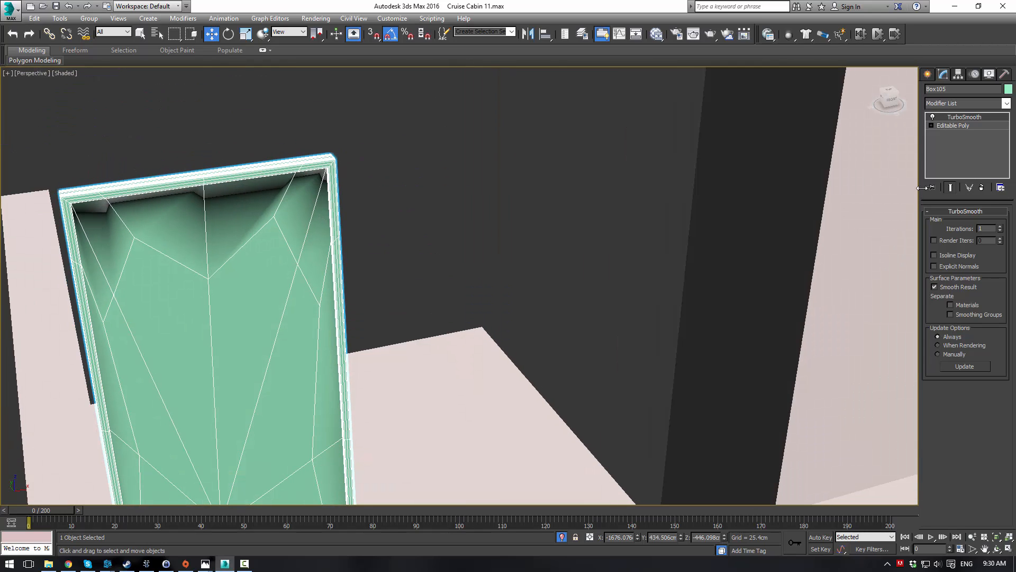
- Select the panel's upright edges at the Editable Poly level and connect them with 2 segments pinched towards the ends
{"action": "left_click", "coordinate": [959, 127]}
{"action": "scroll", "coordinate": [373, 193], "scroll_direction": "down", "scroll_amount": 3}
{"action": "middle_click_drag", "start_coordinate": [344, 180], "coordinate": [373, 192], "text": "alt"}
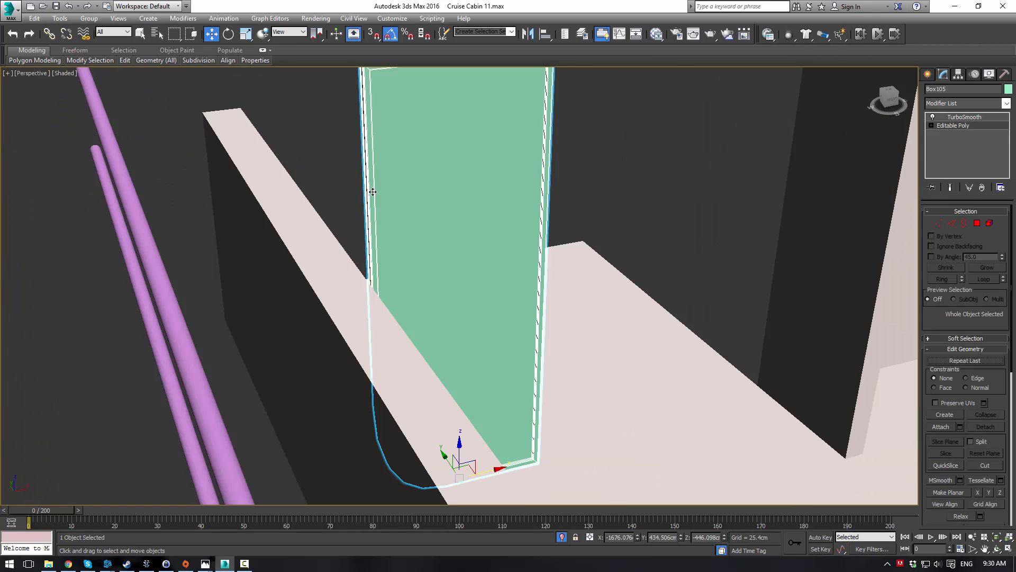
{"action": "middle_click_drag", "start_coordinate": [401, 139], "coordinate": [469, 292]}
{"action": "scroll", "coordinate": [402, 192], "scroll_direction": "up", "scroll_amount": 4}
{"action": "middle_click_drag", "start_coordinate": [401, 195], "coordinate": [433, 258], "text": "alt"}
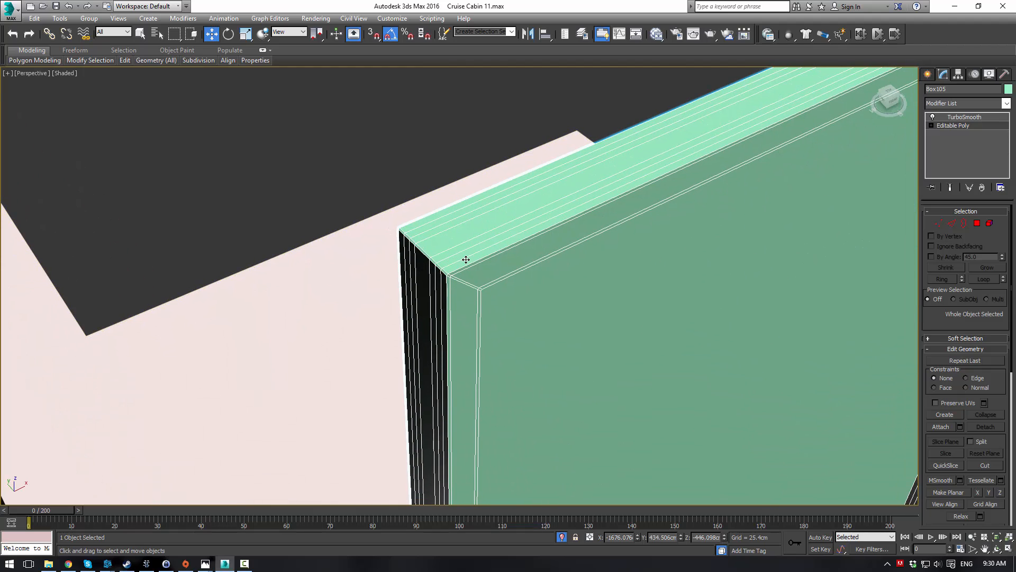
{"action": "middle_click_drag", "start_coordinate": [642, 320], "coordinate": [515, 236], "text": "alt"}
{"action": "left_click", "coordinate": [951, 224]}
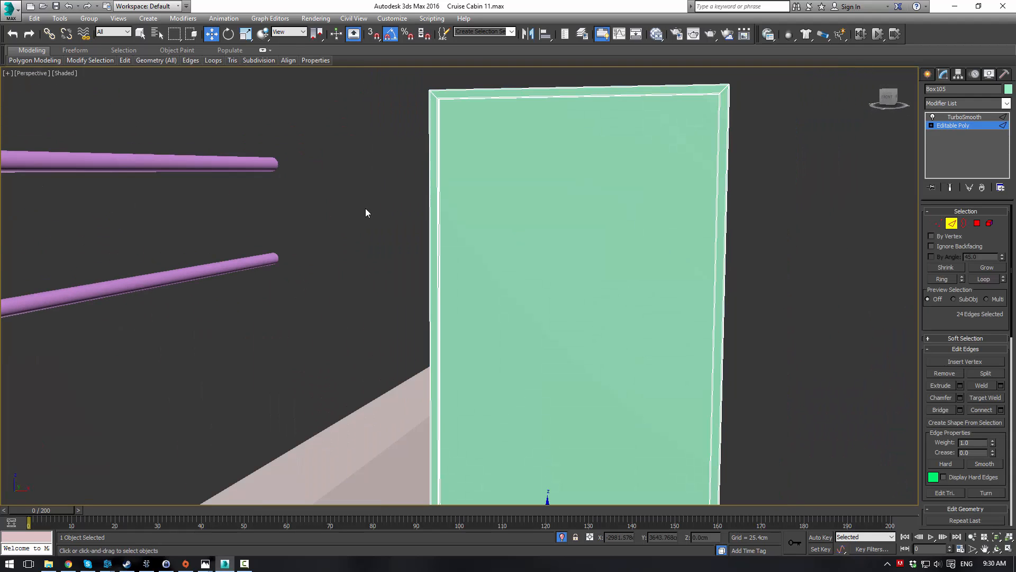
{"action": "left_click_drag", "start_coordinate": [792, 278], "coordinate": [792, 278]}
{"action": "left_click", "coordinate": [1001, 410]}
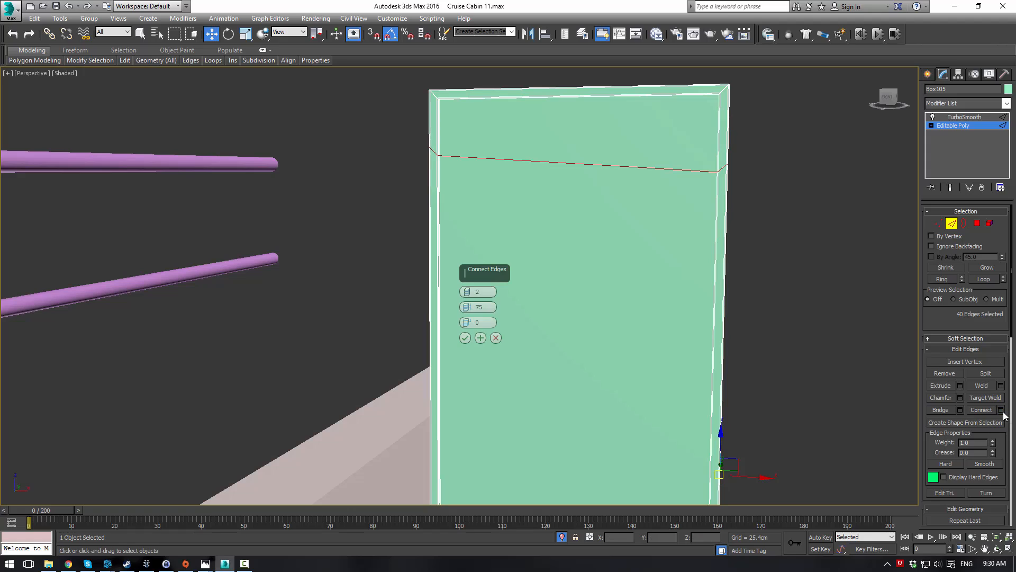
{"action": "left_click_drag", "start_coordinate": [469, 312], "coordinate": [477, 258]}
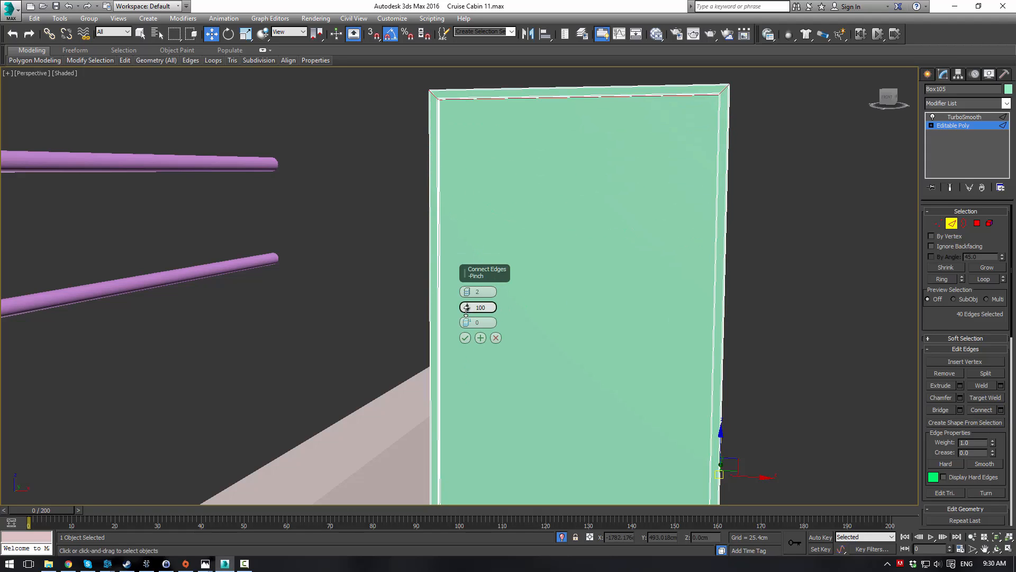
{"action": "left_click", "coordinate": [466, 337]}
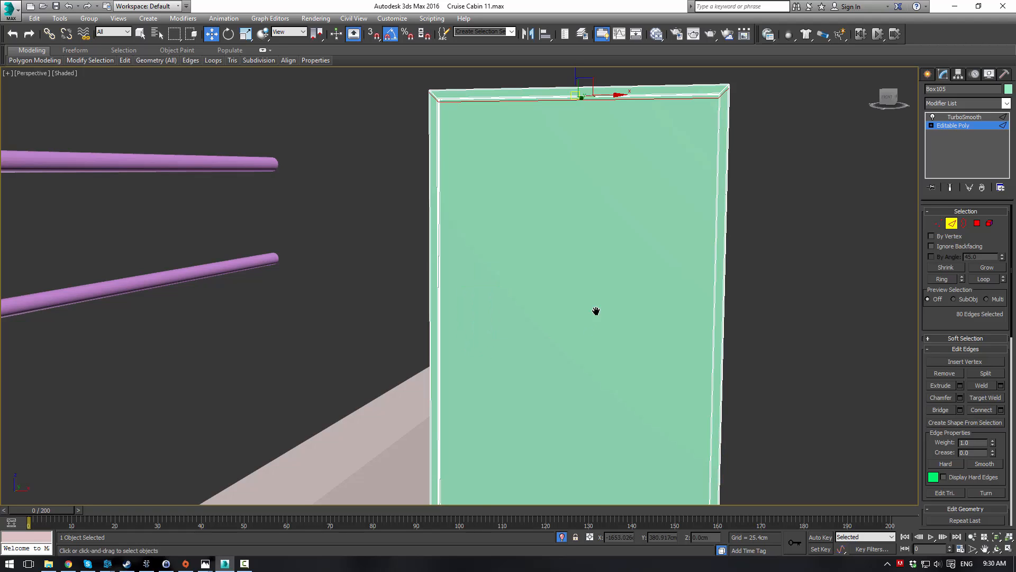
- Examine the whole panel and its rounded lower corner with TurboSmooth active
{"action": "scroll", "coordinate": [584, 281], "scroll_direction": "down", "scroll_amount": 4}
{"action": "middle_click_drag", "start_coordinate": [596, 311], "coordinate": [584, 207]}
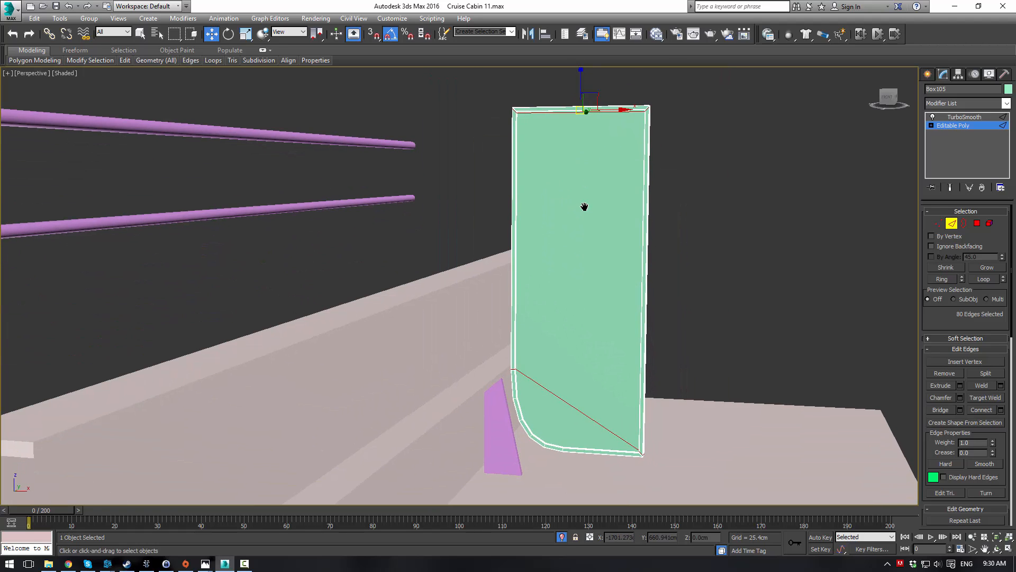
{"action": "left_click", "coordinate": [959, 128]}
{"action": "left_click", "coordinate": [964, 118]}
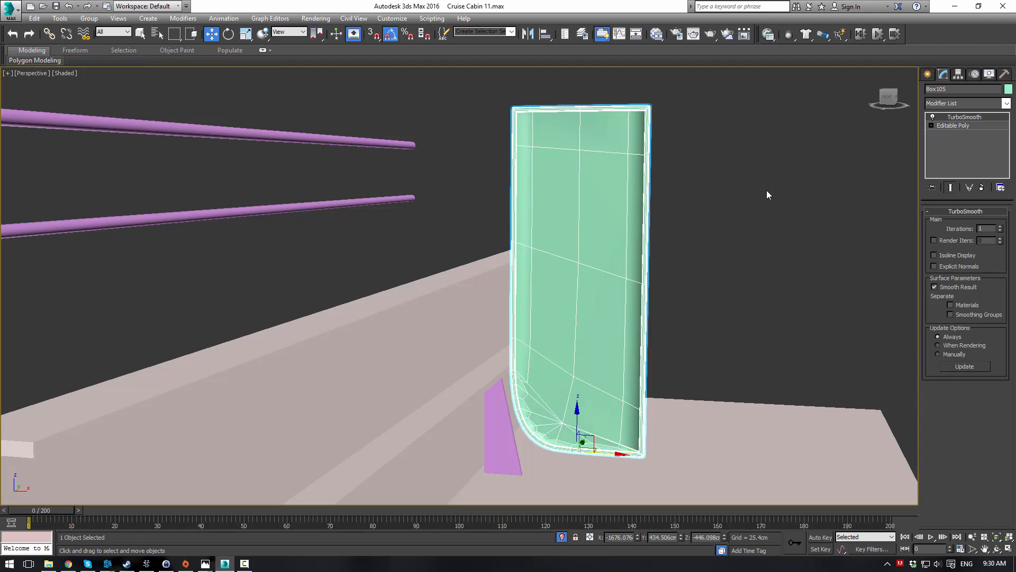
{"action": "left_click", "coordinate": [704, 197]}
{"action": "middle_click_drag", "start_coordinate": [696, 198], "coordinate": [488, 265], "text": "alt"}
{"action": "left_click", "coordinate": [680, 268]}
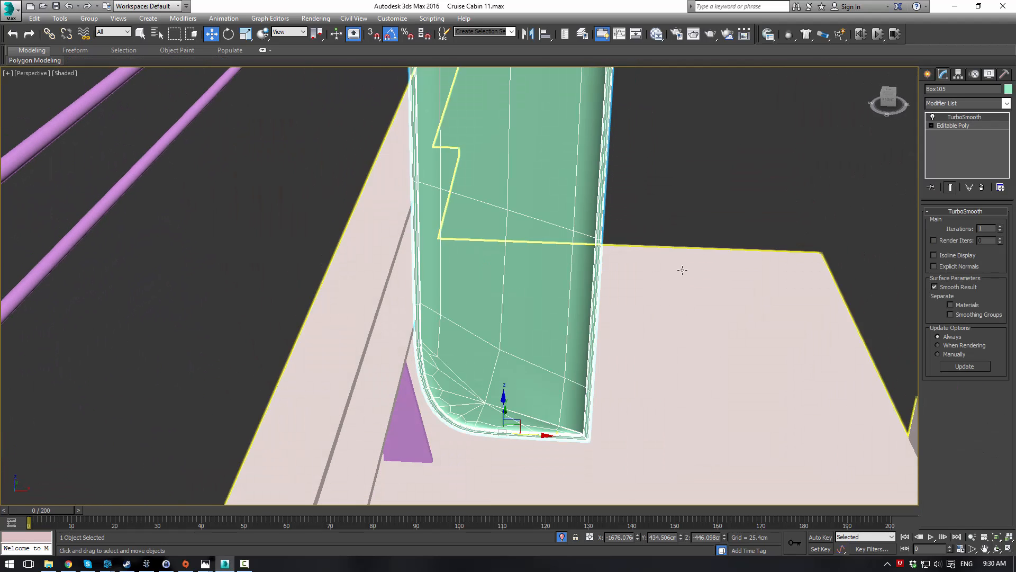
{"action": "left_click", "coordinate": [563, 205]}
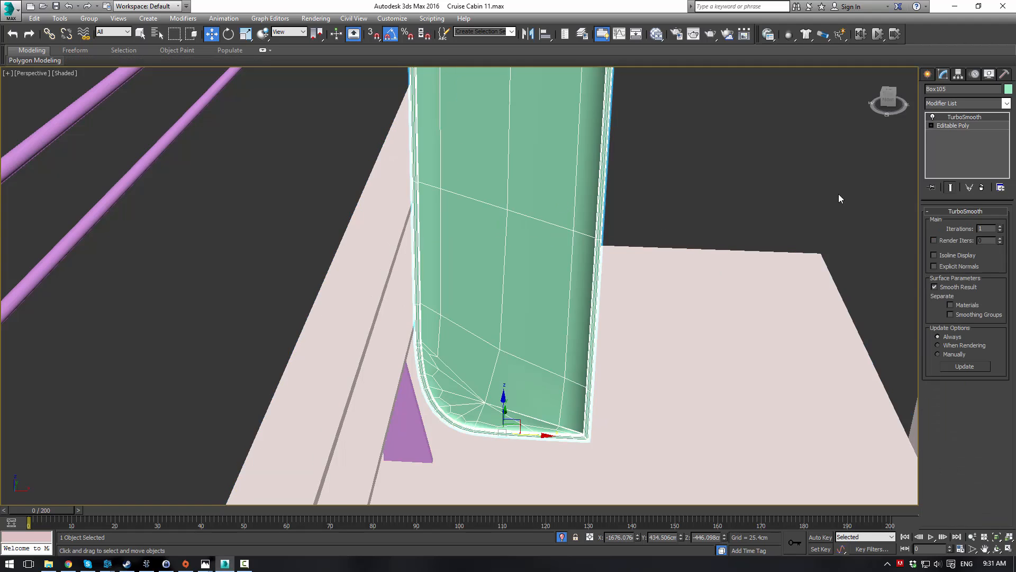
- Raise the panel's TurboSmooth iterations by one and inspect the smoothed result with the panel deselected
{"action": "left_click", "coordinate": [1000, 226]}
{"action": "left_click", "coordinate": [729, 174]}
{"action": "middle_click_drag", "start_coordinate": [729, 174], "coordinate": [404, 306], "text": "alt"}
{"action": "scroll", "coordinate": [677, 254], "scroll_direction": "up", "scroll_amount": 3}
{"action": "left_click", "coordinate": [544, 228]}
- Create an upright box on the floor between the divider panel and the wall, about 442 cm wide, 14 cm long and 317 cm high
{"action": "left_click", "coordinate": [928, 76]}
{"action": "left_click", "coordinate": [936, 142]}
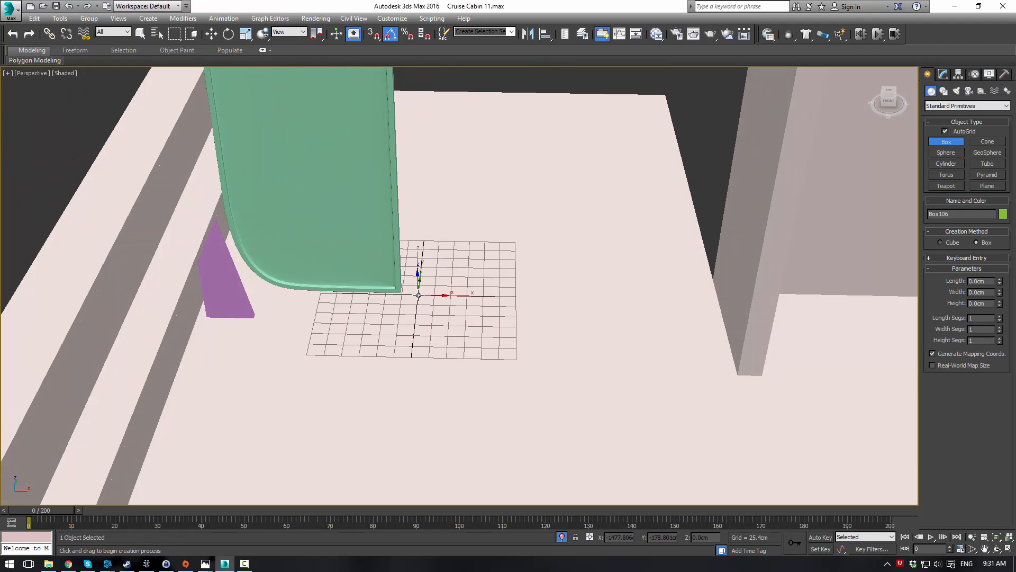
{"action": "left_click_drag", "start_coordinate": [418, 294], "coordinate": [701, 295]}
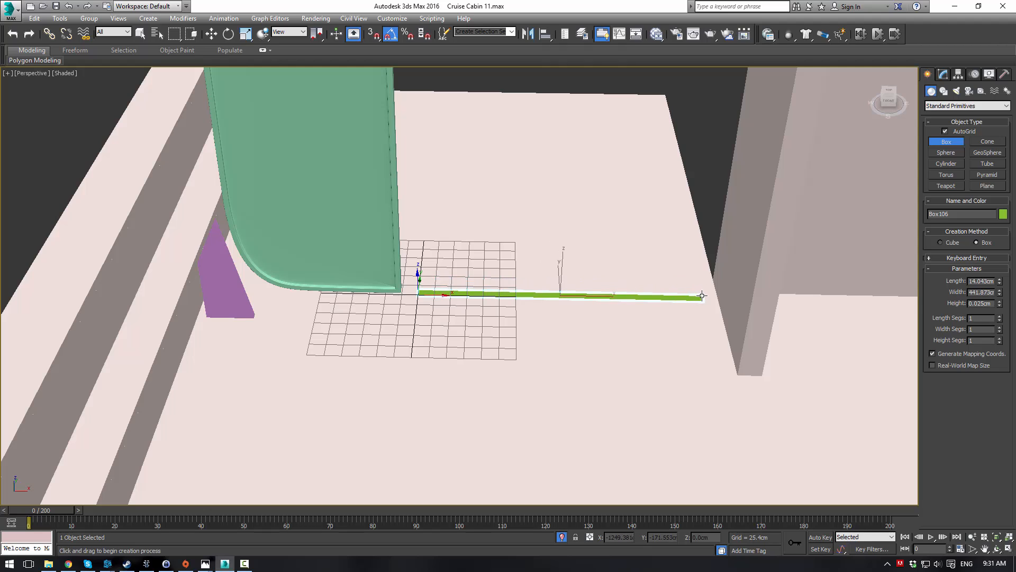
{"action": "left_click", "coordinate": [683, 92]}
{"action": "middle_click_drag", "start_coordinate": [683, 92], "coordinate": [646, 227]}
- Convert the new upright box to an Editable Poly
{"action": "left_click", "coordinate": [944, 74]}
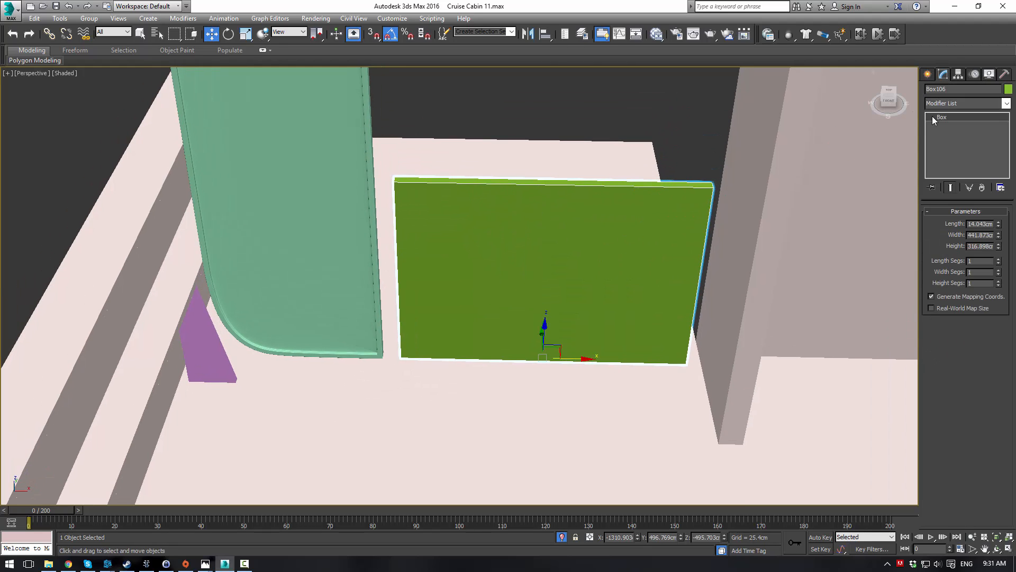
{"action": "right_click", "coordinate": [932, 139]}
{"action": "left_click", "coordinate": [943, 219]}
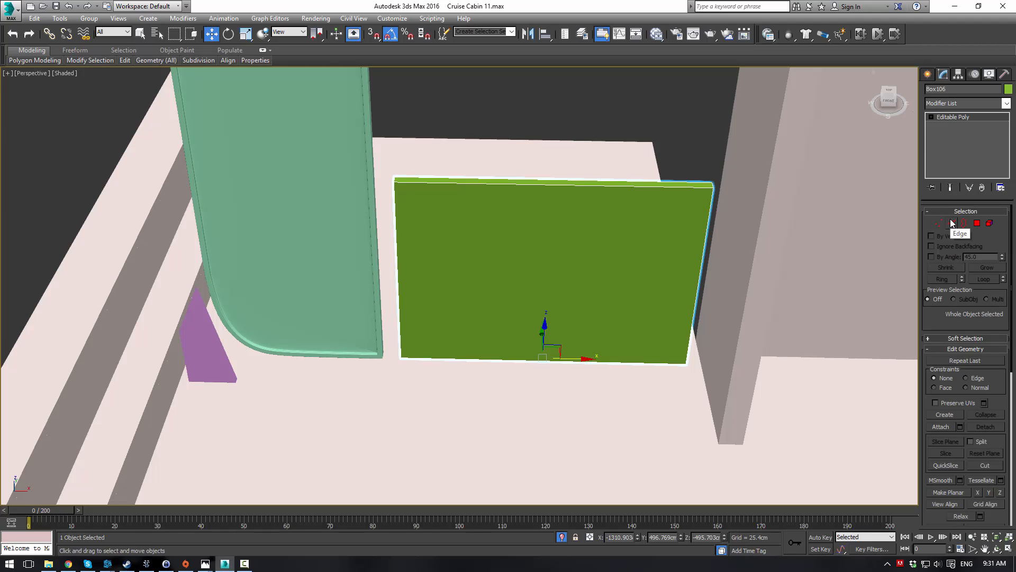
{"action": "left_click", "coordinate": [952, 223]}
{"action": "key", "text": "ctrl+a"}
{"action": "left_click", "coordinate": [960, 398]}
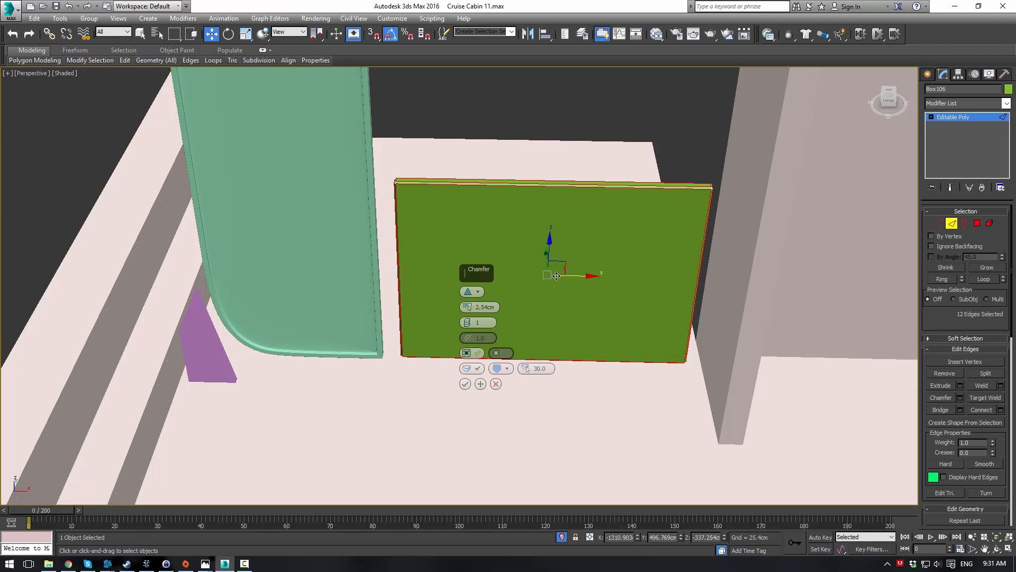
{"action": "left_click_drag", "start_coordinate": [466, 307], "coordinate": [458, 354]}
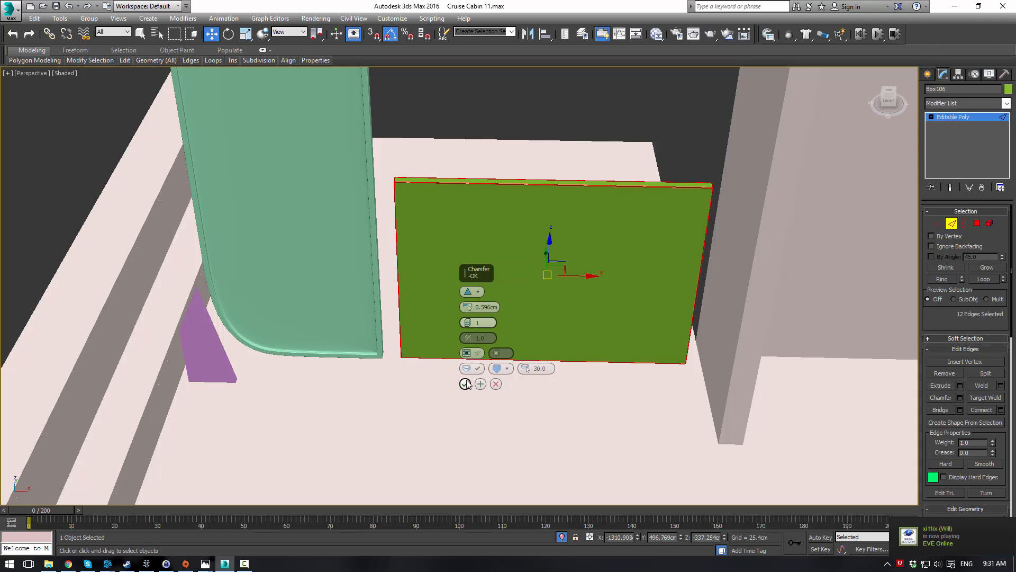
{"action": "left_click", "coordinate": [495, 384]}
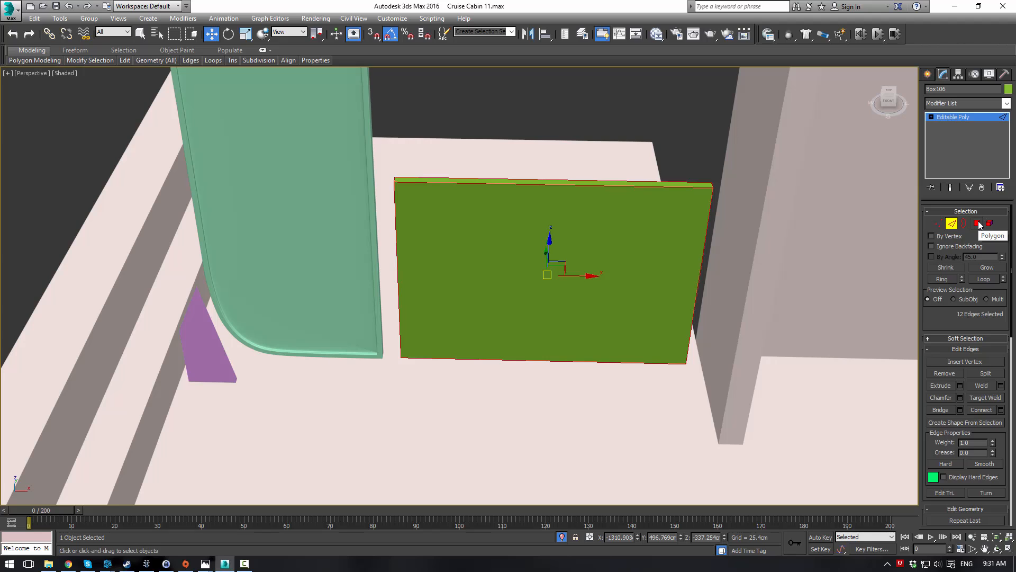
- Select both large faces of the green box and inset them to form a narrow border
{"action": "left_click", "coordinate": [977, 223]}
{"action": "left_click", "coordinate": [532, 185]}
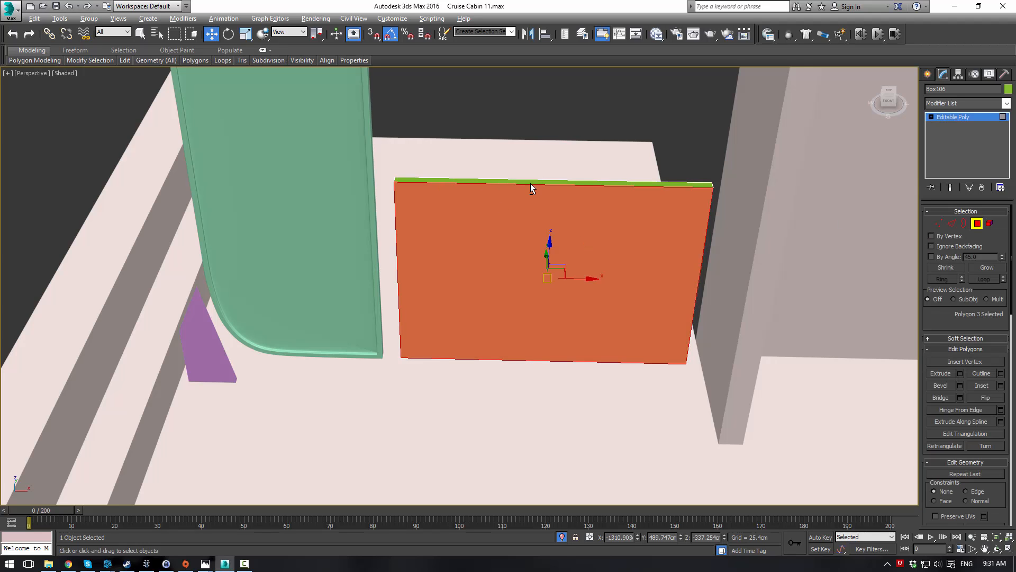
{"action": "middle_click_drag", "start_coordinate": [532, 186], "coordinate": [643, 201], "text": "alt"}
{"action": "left_click", "coordinate": [977, 385]}
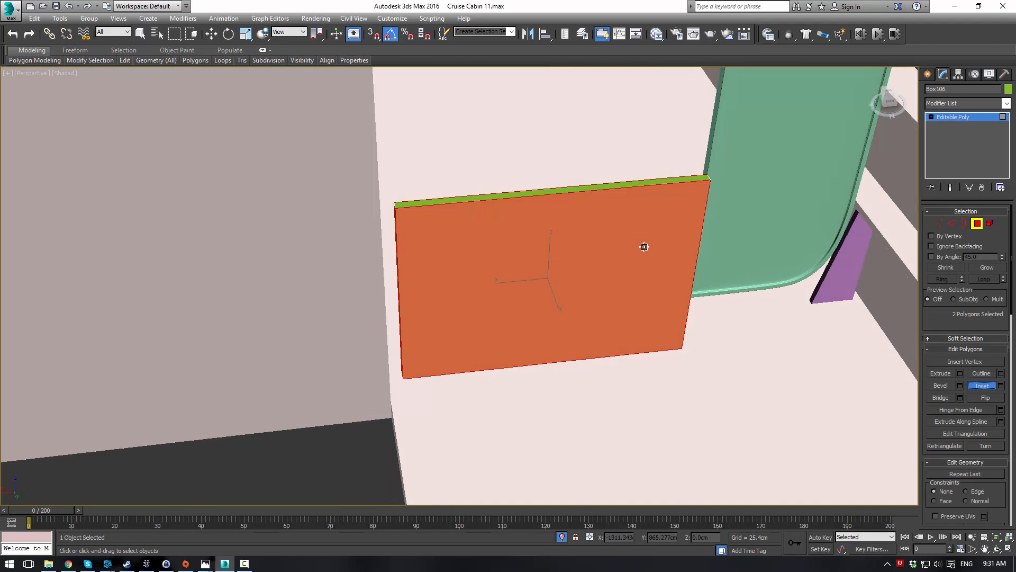
{"action": "left_click_drag", "start_coordinate": [640, 247], "coordinate": [634, 262]}
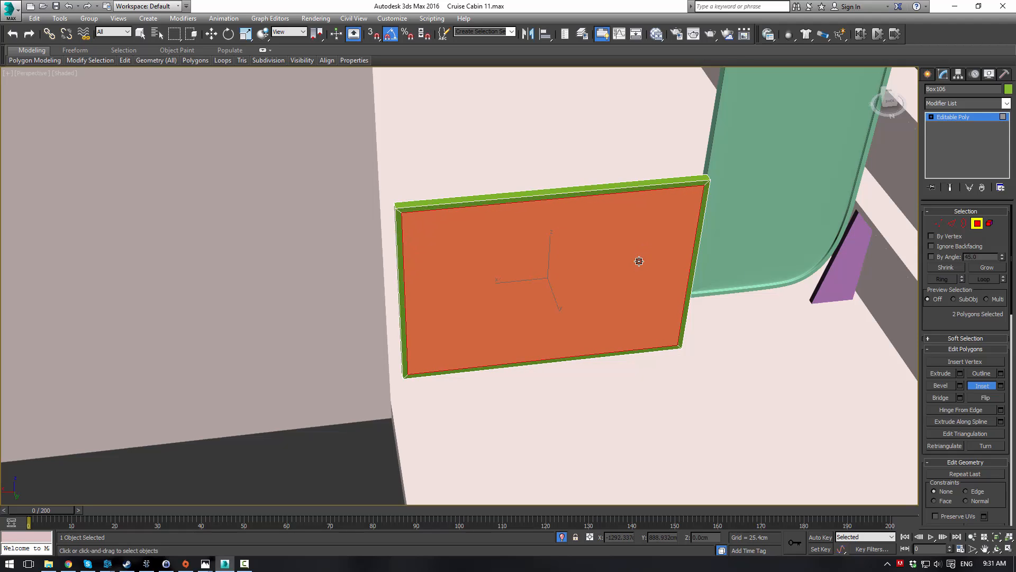
- Select the frame border polygons around the green panel's front and back faces and extrude them 1.102 cm
{"action": "left_click", "coordinate": [986, 267]}
{"action": "middle_click_drag", "start_coordinate": [536, 218], "coordinate": [595, 217], "text": "alt"}
{"action": "left_click", "coordinate": [960, 373]}
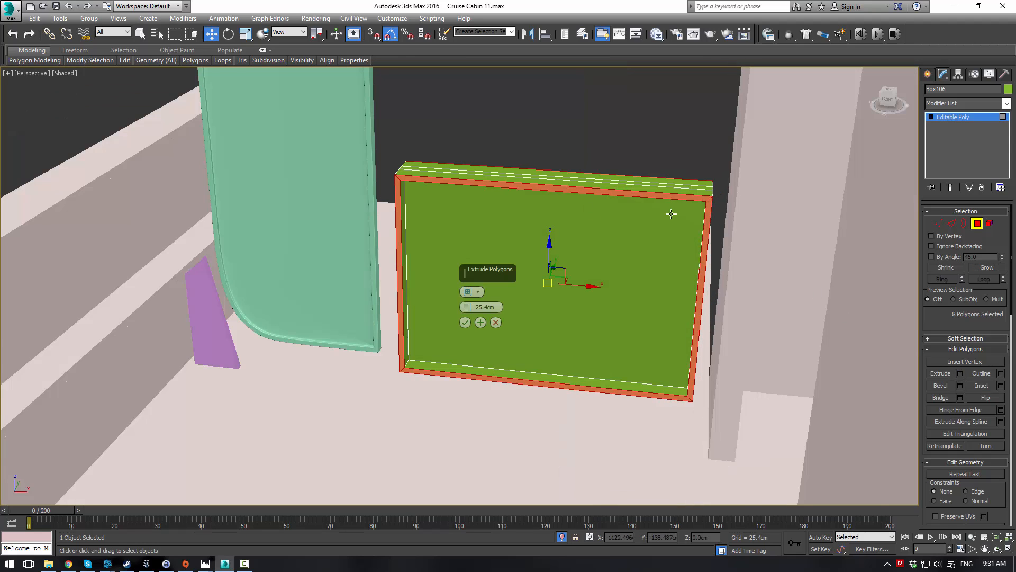
{"action": "middle_click_drag", "start_coordinate": [476, 307], "coordinate": [470, 304], "text": "alt"}
{"action": "scroll", "coordinate": [469, 306], "scroll_direction": "up", "scroll_amount": 3}
{"action": "left_click_drag", "start_coordinate": [468, 306], "coordinate": [454, 358]}
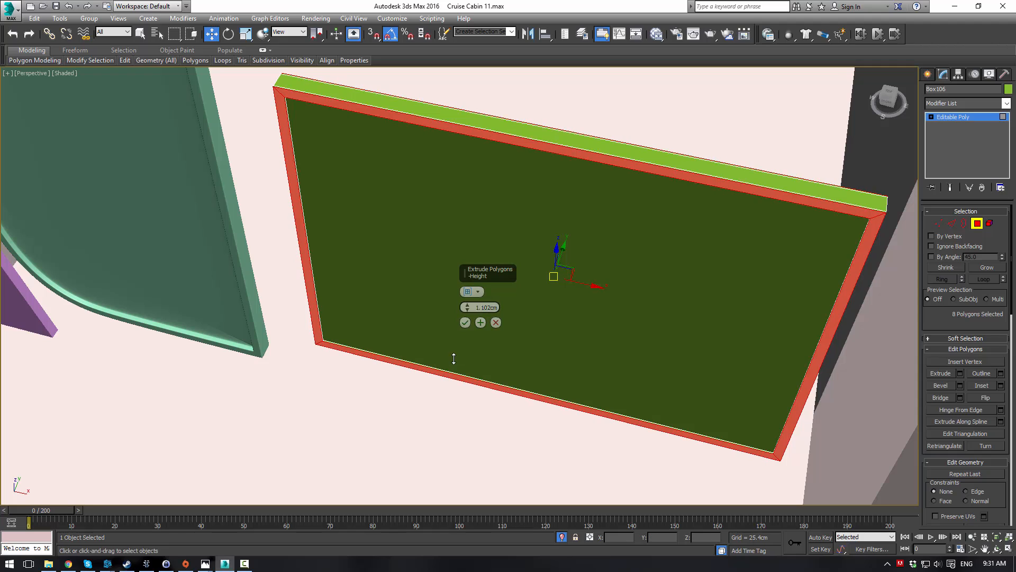
{"action": "left_click", "coordinate": [480, 323]}
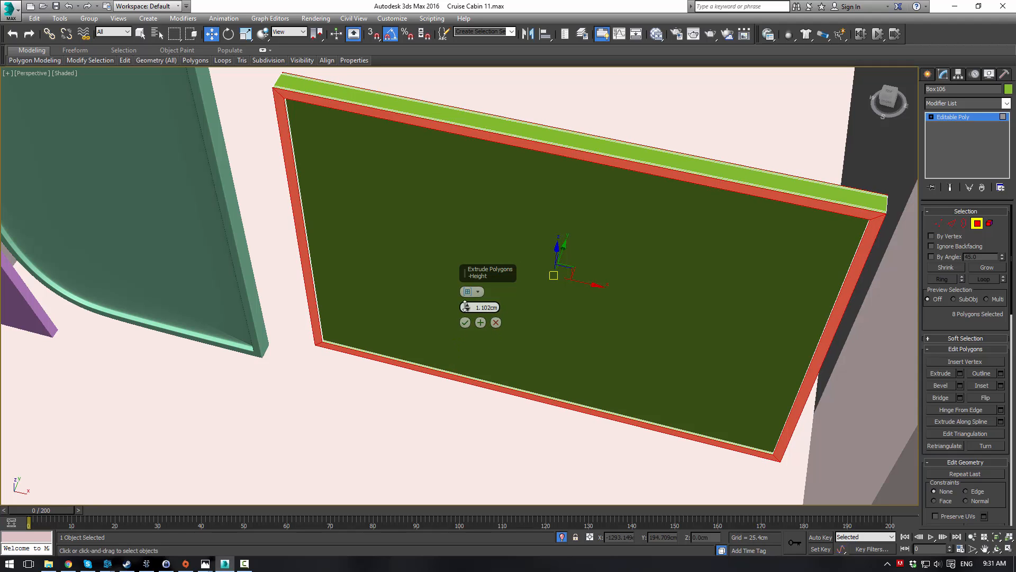
- Extrude the panel's frame border polygons two more times, by 4.99 cm and then 1.102 cm
{"action": "mouse_move", "coordinate": [467, 307]}
{"action": "left_mouse_down"}
{"action": "mouse_move", "coordinate": [467, 294]}
{"action": "mouse_move", "coordinate": [466, 304]}
{"action": "left_mouse_up"}
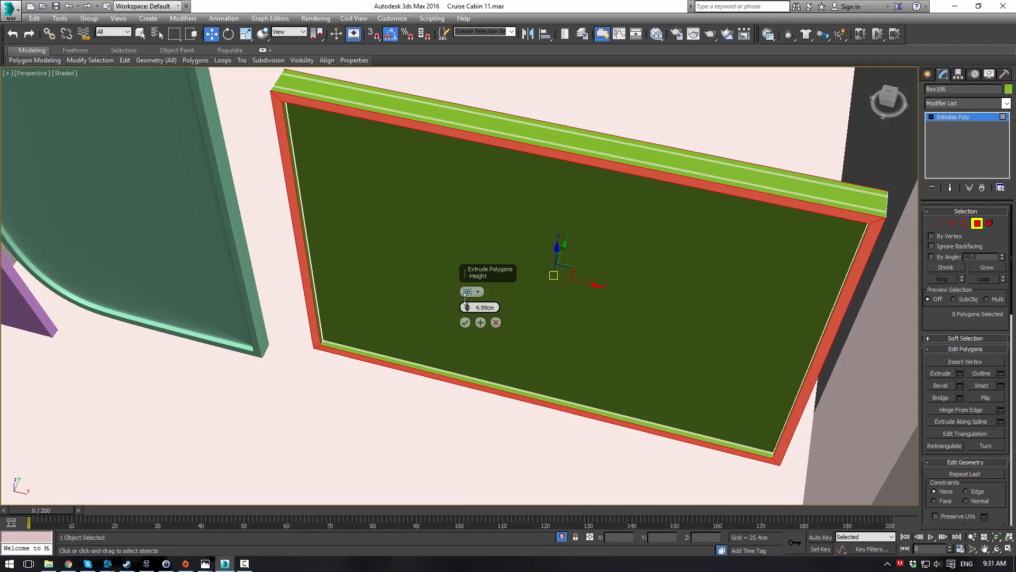
{"action": "left_click", "coordinate": [480, 322]}
{"action": "left_click_drag", "start_coordinate": [467, 309], "coordinate": [466, 320]}
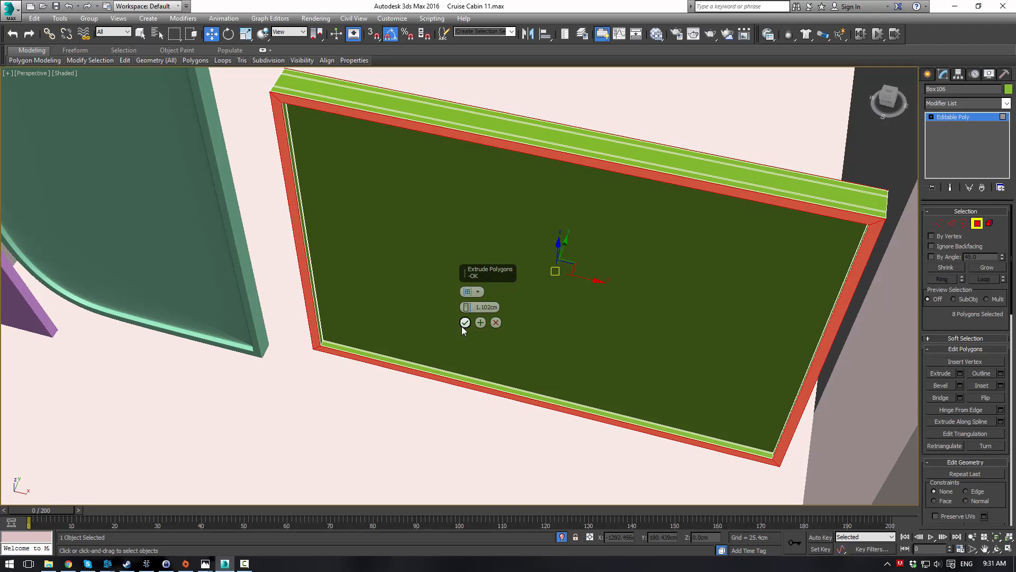
{"action": "left_click", "coordinate": [464, 322]}
{"action": "middle_click_drag", "start_coordinate": [463, 323], "coordinate": [481, 254], "text": "alt"}
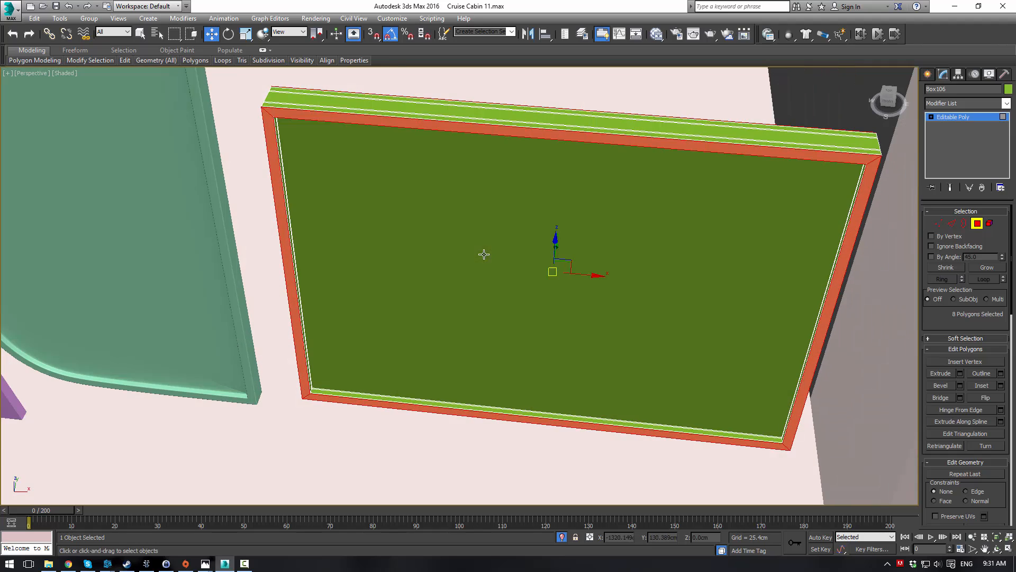
{"action": "left_click", "coordinate": [953, 117]}
{"action": "middle_click_drag", "start_coordinate": [626, 230], "coordinate": [656, 212], "text": "alt"}
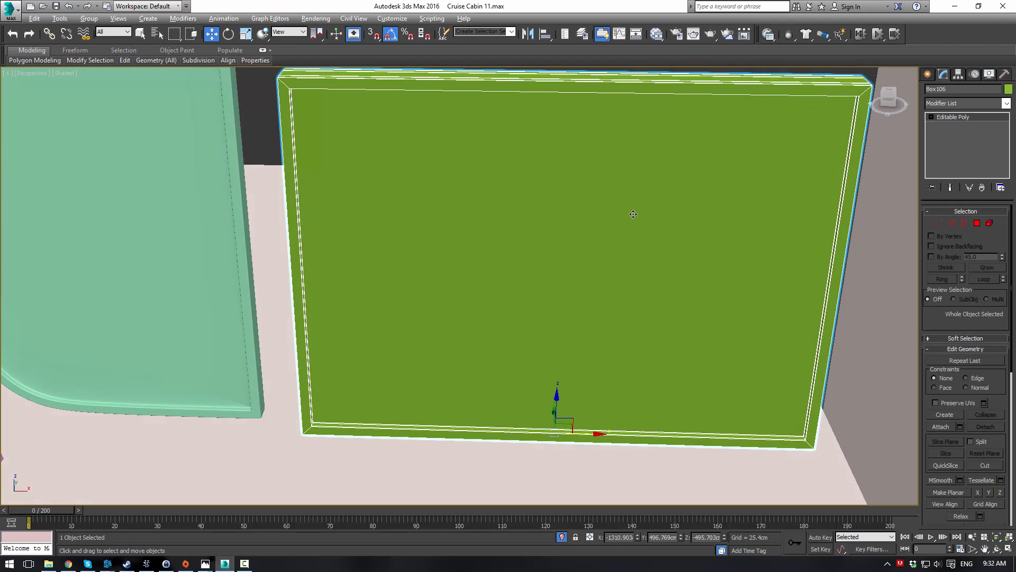
- Select the mitred corner edges of the green panel's frame and chamfer them by 0.596 cm with one segment
{"action": "left_click", "coordinate": [951, 224]}
{"action": "middle_click_drag", "start_coordinate": [952, 227], "coordinate": [526, 102], "text": "alt"}
{"action": "left_click_drag", "start_coordinate": [568, 458], "coordinate": [567, 423], "text": "alt"}
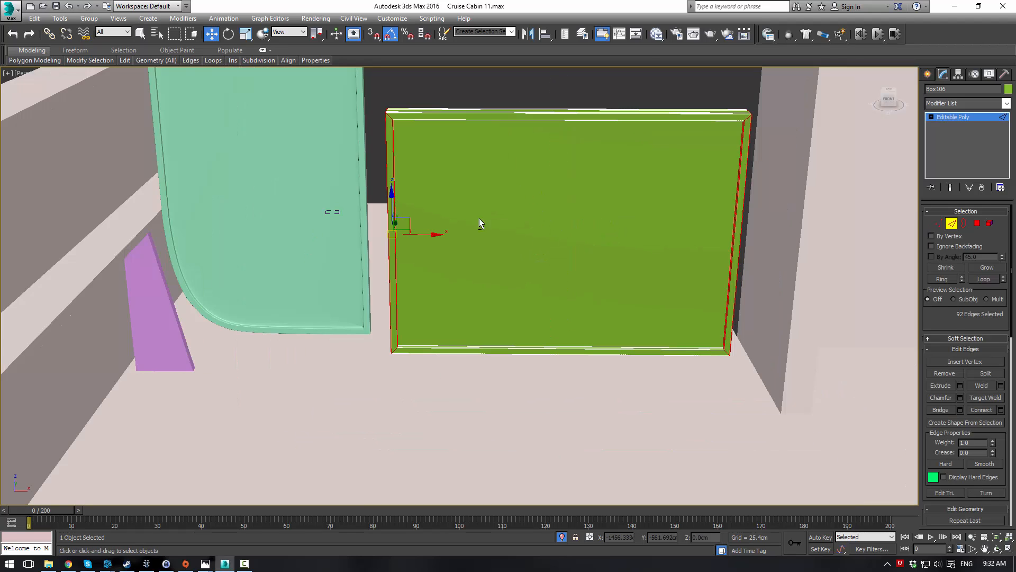
{"action": "left_click", "coordinate": [959, 398]}
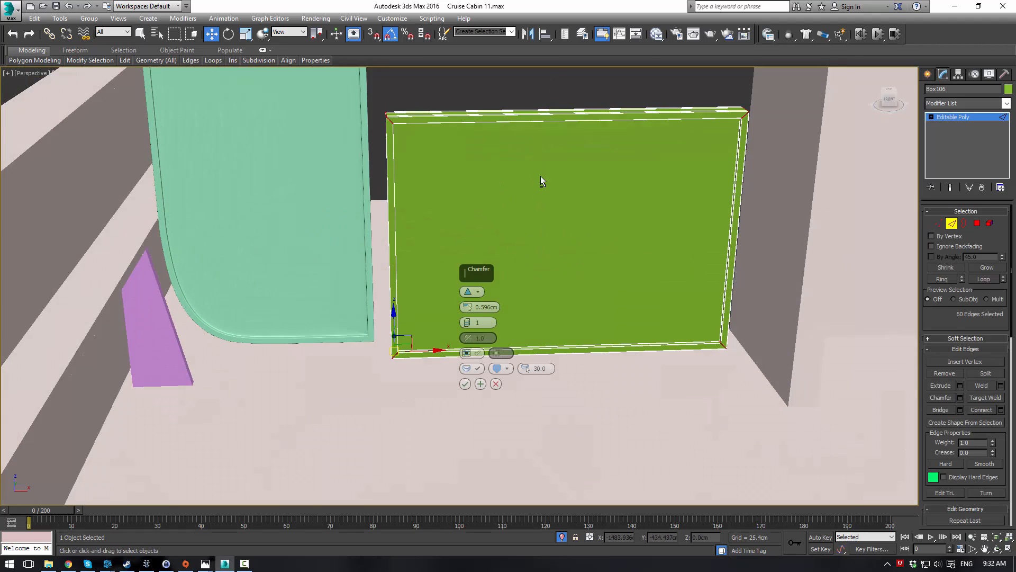
{"action": "middle_click_drag", "start_coordinate": [541, 176], "coordinate": [572, 191], "text": "alt"}
{"action": "left_click_drag", "start_coordinate": [466, 311], "coordinate": [465, 306]}
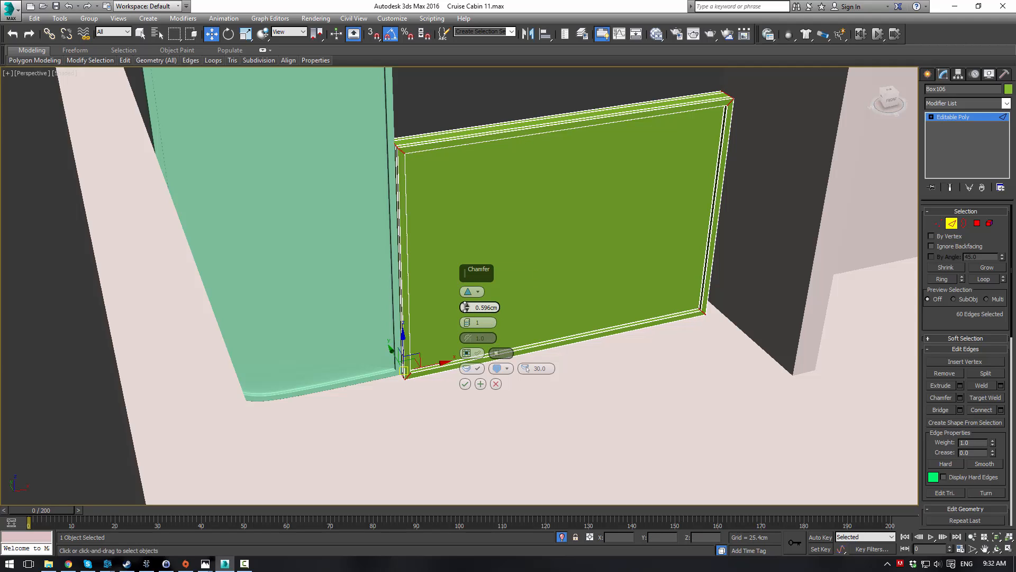
{"action": "left_click", "coordinate": [465, 384]}
- Connect the green panel's vertical edges with 2 segments and a pinch of 99 to form horizontal support loops
{"action": "middle_click_drag", "start_coordinate": [529, 318], "coordinate": [628, 278], "text": "alt"}
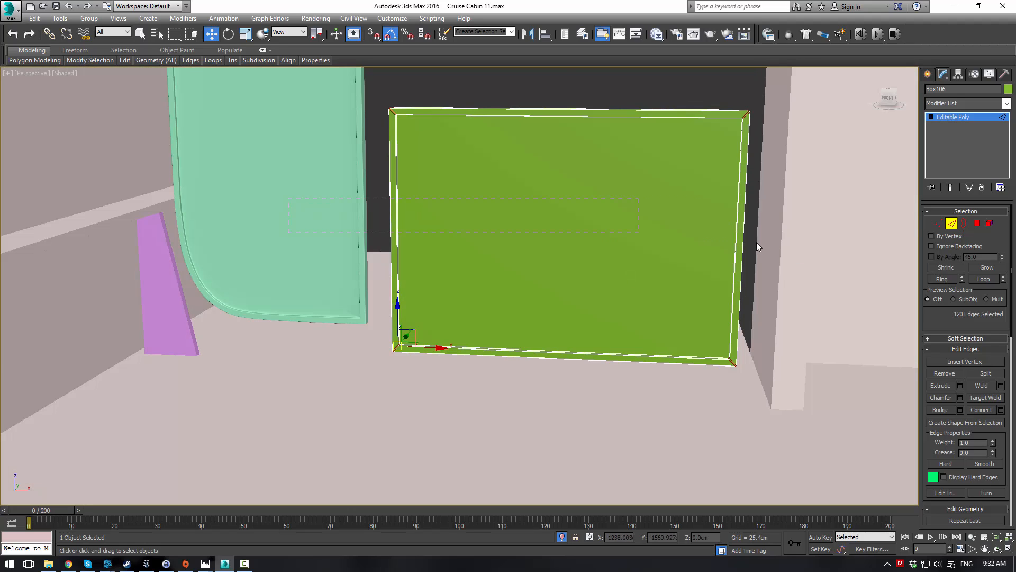
{"action": "left_click_drag", "start_coordinate": [758, 242], "coordinate": [765, 245]}
{"action": "left_click", "coordinate": [1000, 411]}
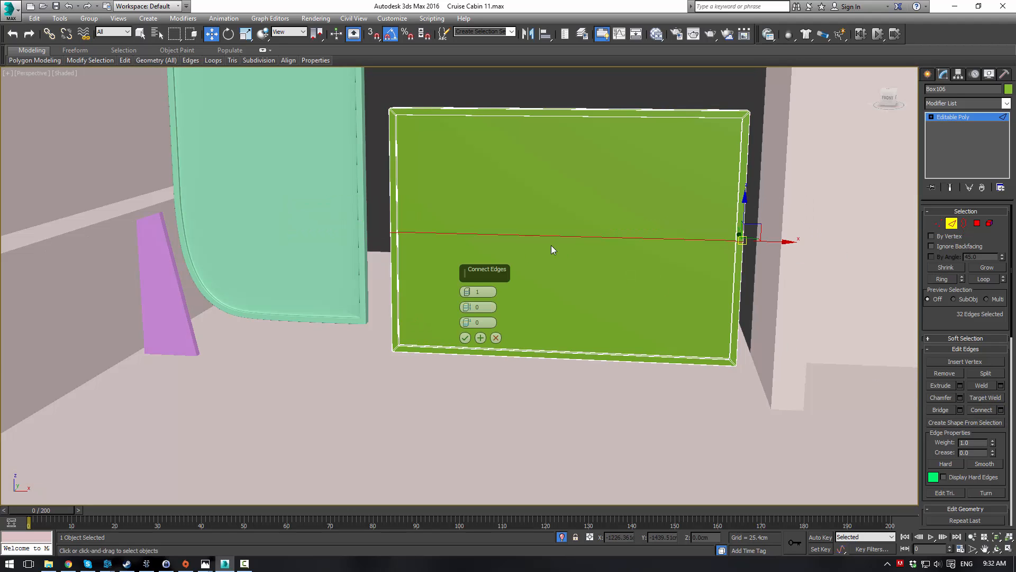
{"action": "left_click_drag", "start_coordinate": [465, 292], "coordinate": [469, 95]}
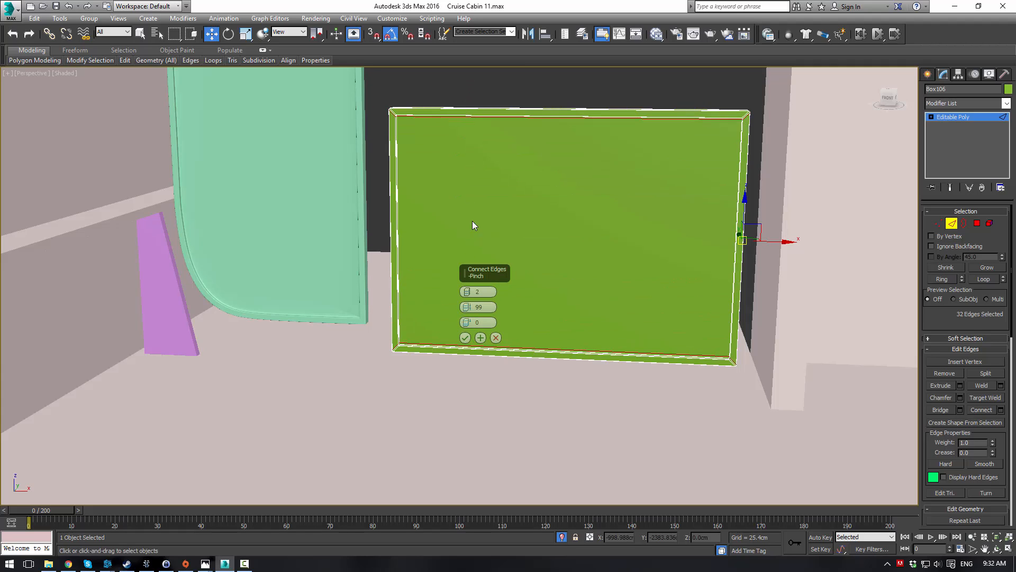
{"action": "left_click", "coordinate": [465, 338]}
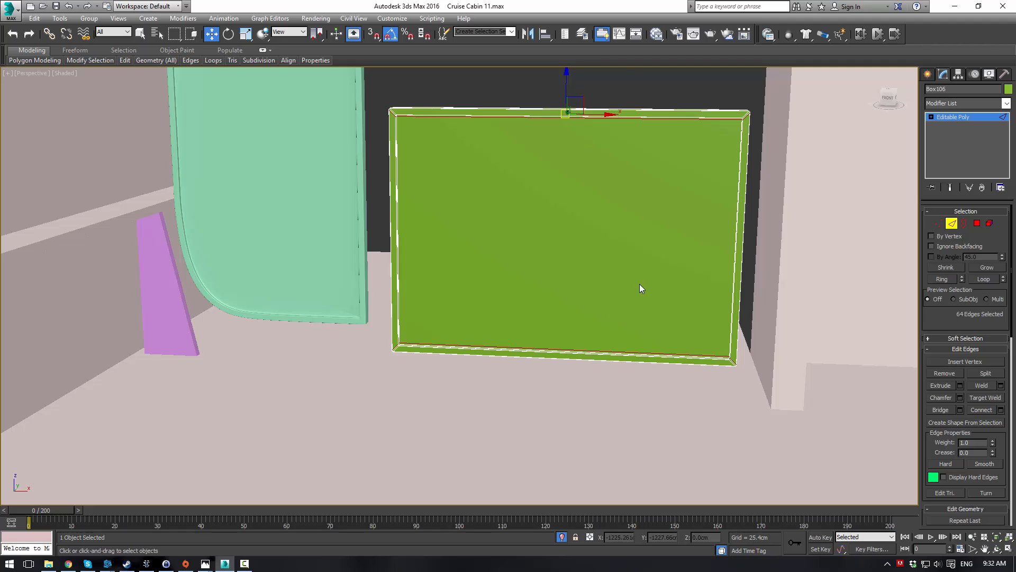
- Connect the green panel's horizontal edges with 2 segments to add vertical support loops near its sides
{"action": "left_click", "coordinate": [628, 121]}
{"action": "key", "text": "alt+r"}
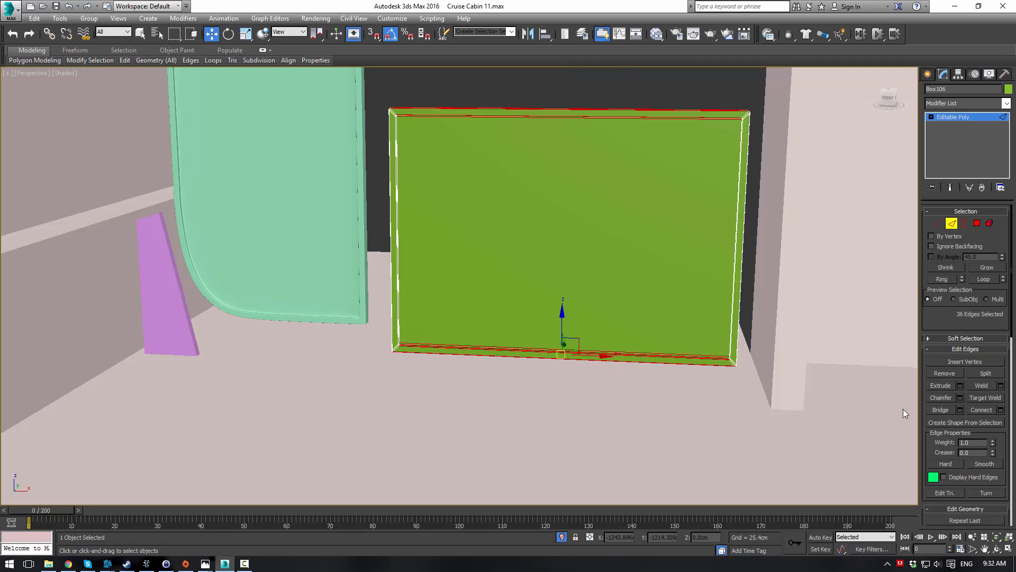
{"action": "left_click", "coordinate": [1001, 410]}
{"action": "left_click", "coordinate": [464, 338]}
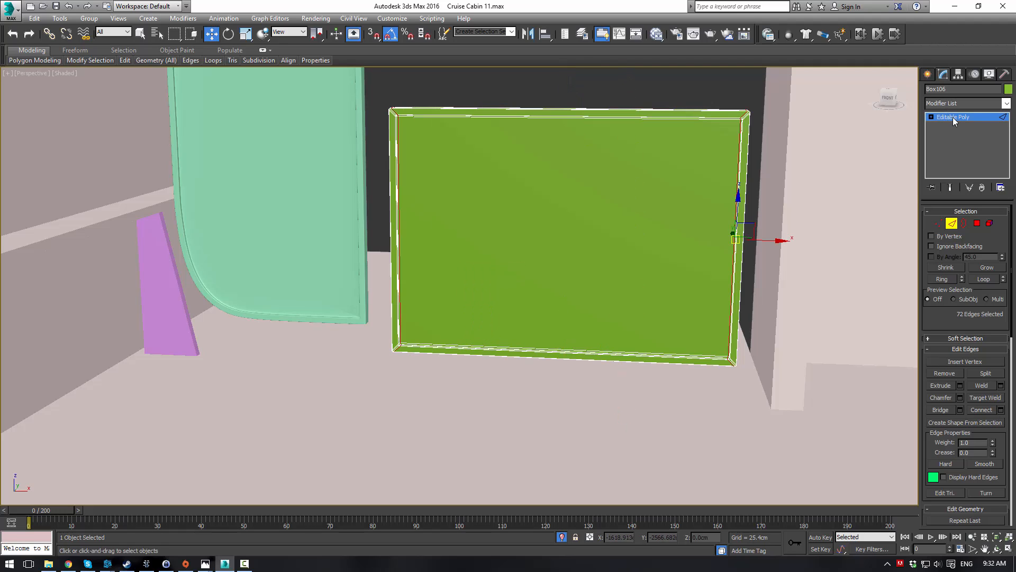
- Apply a TurboSmooth modifier to the green panel and set its iterations to 2
{"action": "left_click", "coordinate": [955, 117]}
{"action": "left_click", "coordinate": [1007, 104]}
{"action": "type", "text": "tu"}
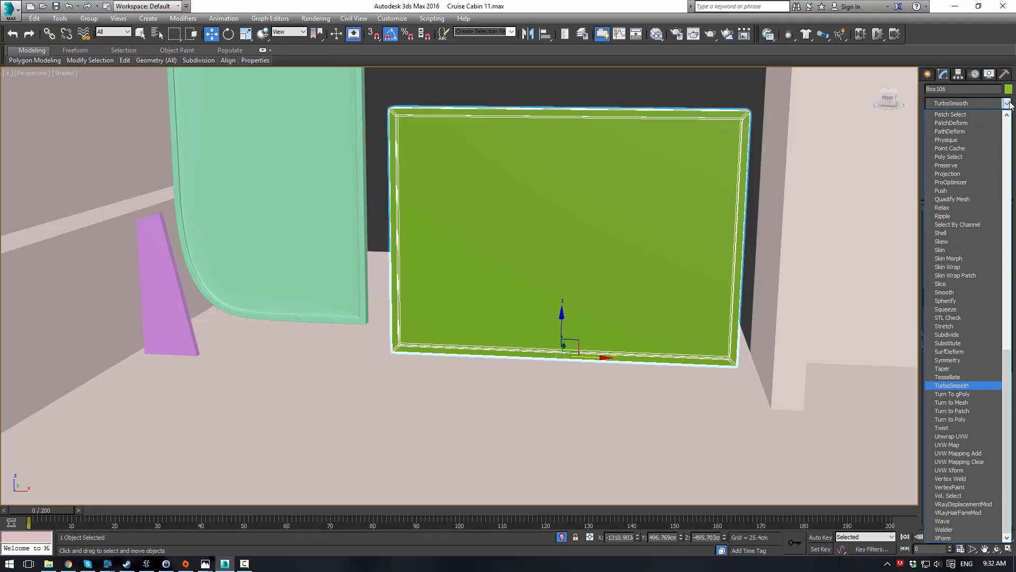
{"action": "key", "text": "Return"}
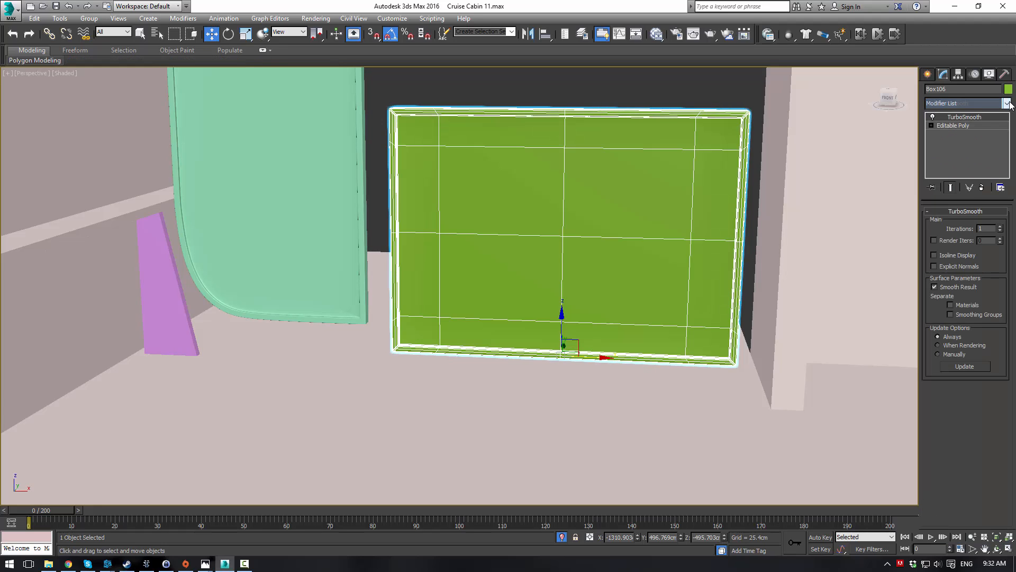
{"action": "left_click", "coordinate": [1002, 226]}
{"action": "left_click", "coordinate": [707, 98]}
{"action": "left_click", "coordinate": [656, 119]}
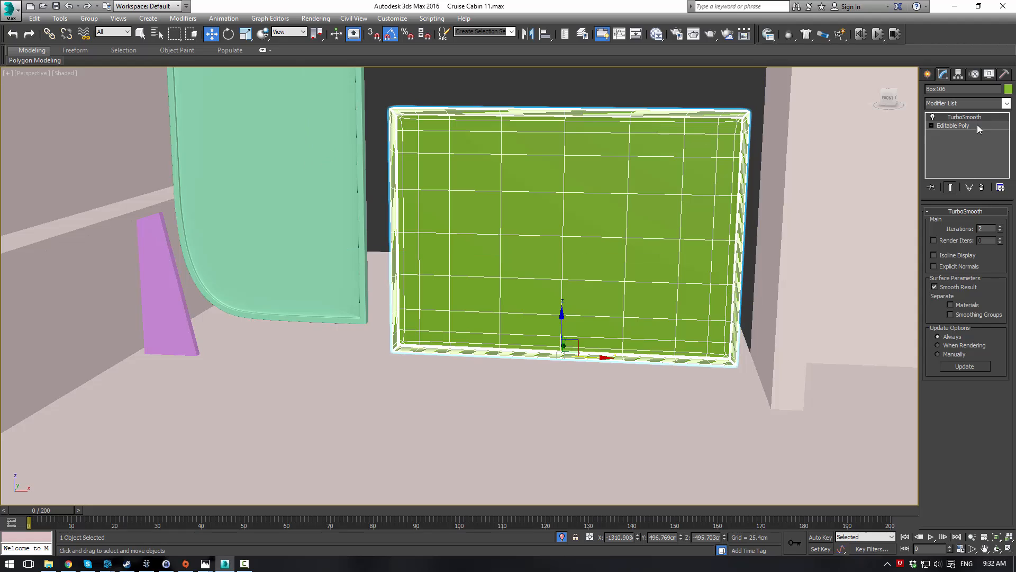
- In the Front view, raise the green panel's top vertices to about Z 705.25 cm, level with the wall's top
{"action": "left_click", "coordinate": [962, 127]}
{"action": "key", "text": "l"}
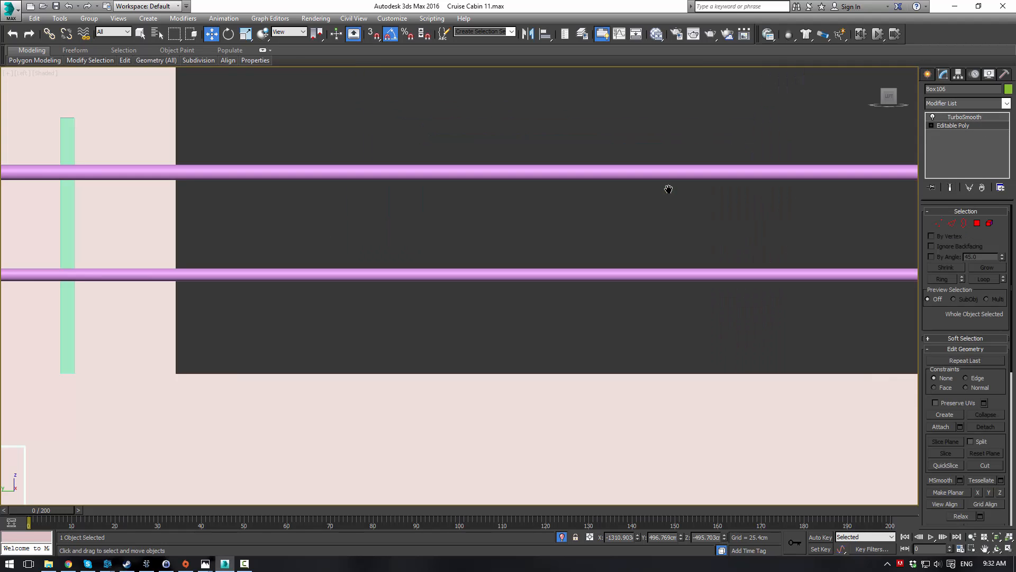
{"action": "key", "text": "alt+q"}
{"action": "key", "text": "f"}
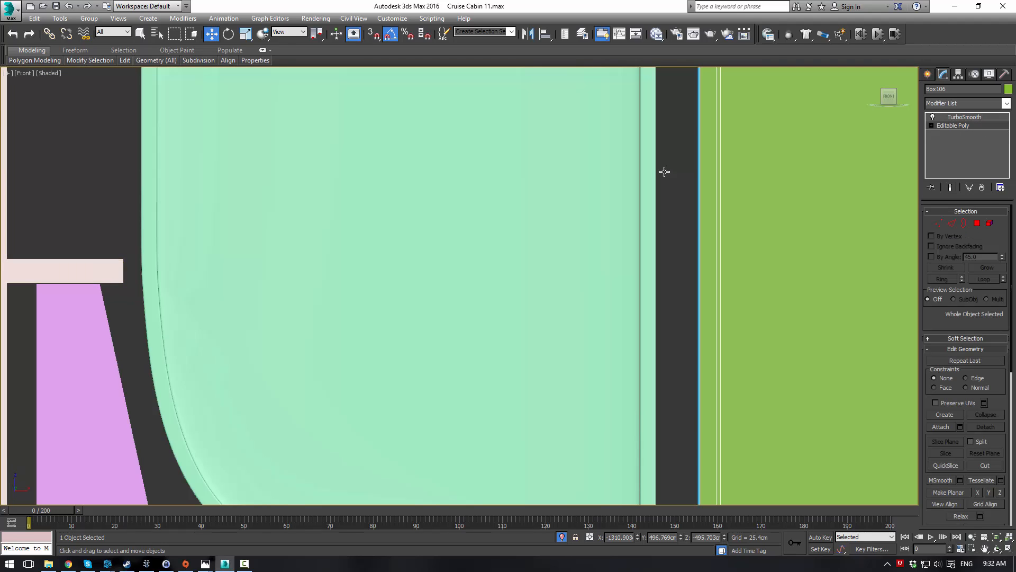
{"action": "scroll", "coordinate": [562, 213], "scroll_direction": "down", "scroll_amount": 4}
{"action": "middle_click_drag", "start_coordinate": [517, 204], "coordinate": [466, 253]}
{"action": "key", "text": "1"}
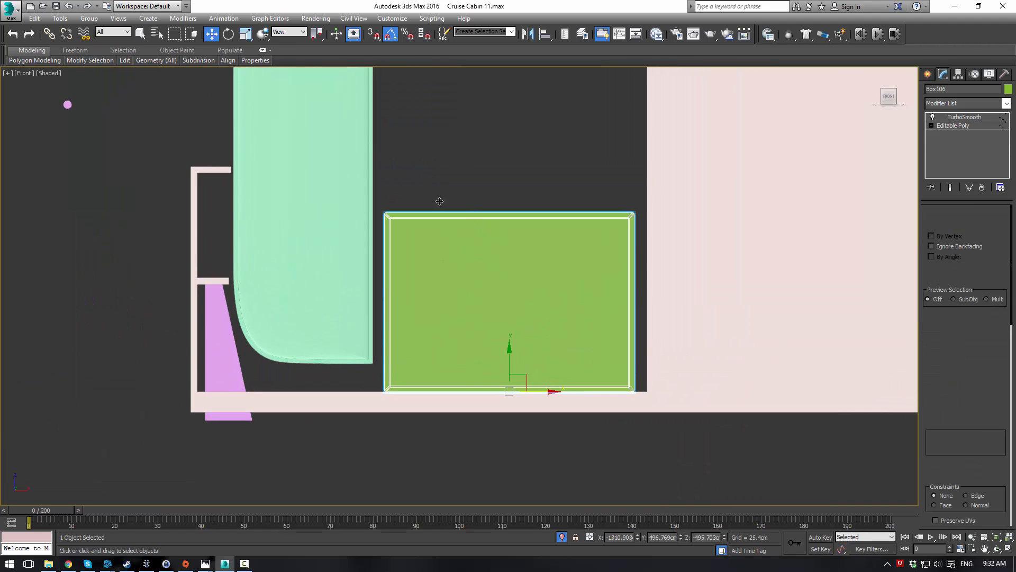
{"action": "left_click_drag", "start_coordinate": [329, 159], "coordinate": [654, 263]}
{"action": "middle_click_drag", "start_coordinate": [518, 161], "coordinate": [509, 232]}
{"action": "scroll", "coordinate": [508, 233], "scroll_direction": "down", "scroll_amount": 1}
{"action": "left_click_drag", "start_coordinate": [505, 233], "coordinate": [500, 83]}
{"action": "scroll", "coordinate": [500, 83], "scroll_direction": "down", "scroll_amount": 2}
{"action": "middle_click_drag", "start_coordinate": [516, 85], "coordinate": [501, 277]}
{"action": "left_click_drag", "start_coordinate": [501, 277], "coordinate": [499, 157]}
{"action": "middle_click_drag", "start_coordinate": [493, 342], "coordinate": [490, 241]}
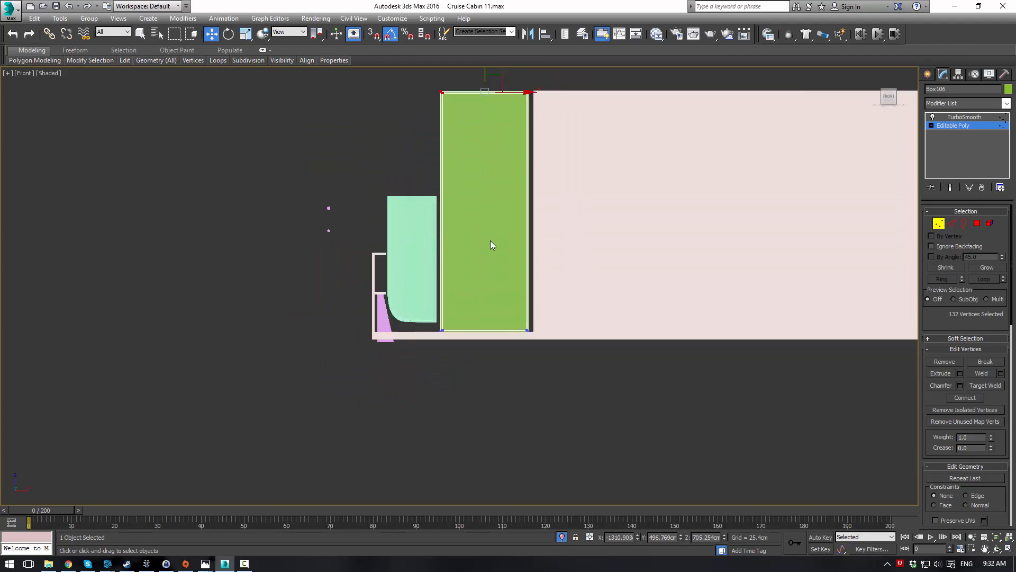
- Move the green panel's bottom vertices up to about Z -467.86 cm, leaving a gap above the floor
{"action": "scroll", "coordinate": [489, 243], "scroll_direction": "up", "scroll_amount": 3}
{"action": "left_click_drag", "start_coordinate": [614, 457], "coordinate": [610, 434]}
{"action": "scroll", "coordinate": [609, 422], "scroll_direction": "up", "scroll_amount": 2}
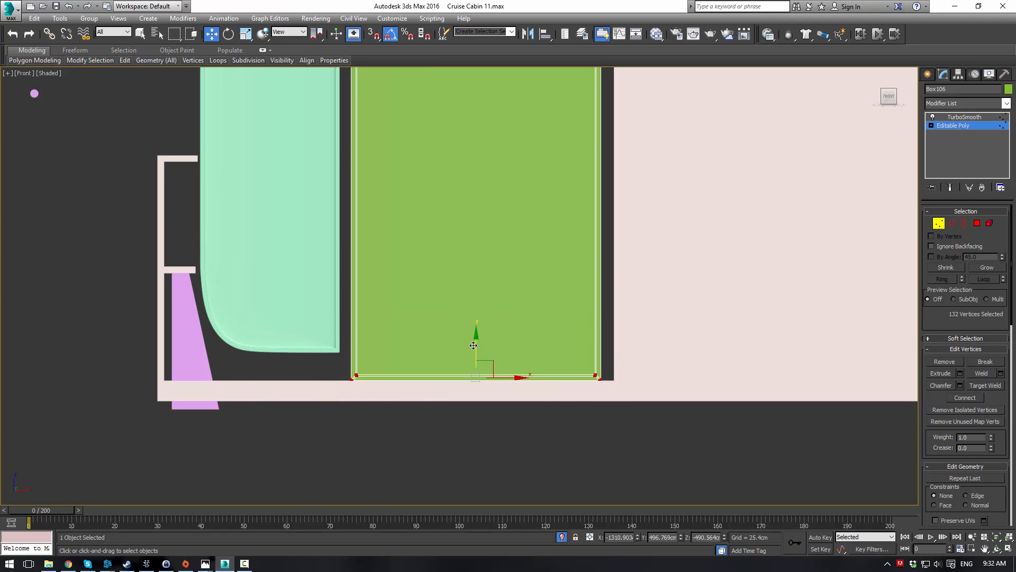
{"action": "left_click_drag", "start_coordinate": [474, 345], "coordinate": [468, 332]}
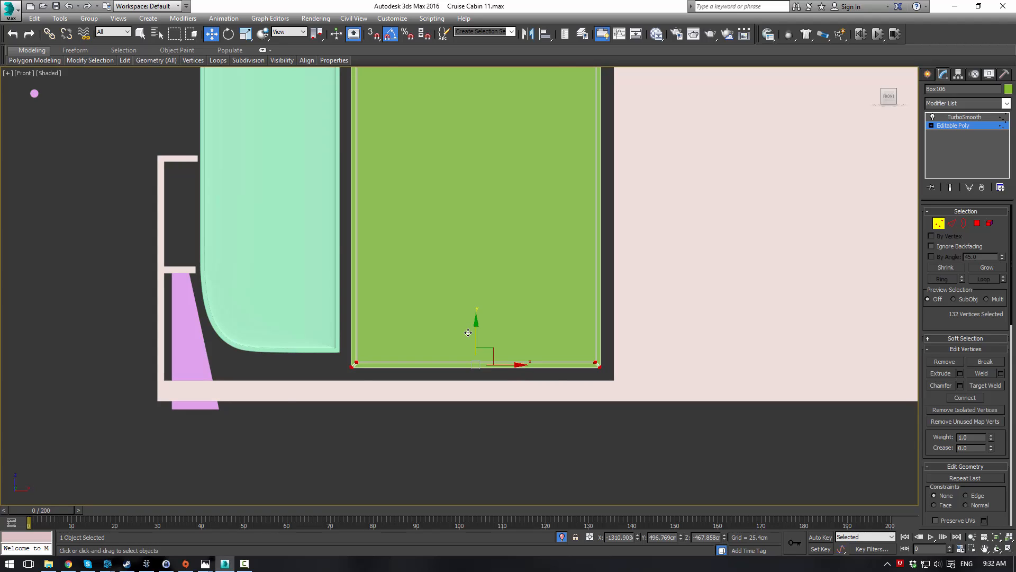
- Move the green panel's wall-side vertices to about X -1076.45 cm against the wall, then deselect it and show all four viewports
{"action": "scroll", "coordinate": [468, 332], "scroll_direction": "down", "scroll_amount": 2}
{"action": "scroll", "coordinate": [413, 213], "scroll_direction": "down", "scroll_amount": 2}
{"action": "scroll", "coordinate": [420, 207], "scroll_direction": "down", "scroll_amount": 2}
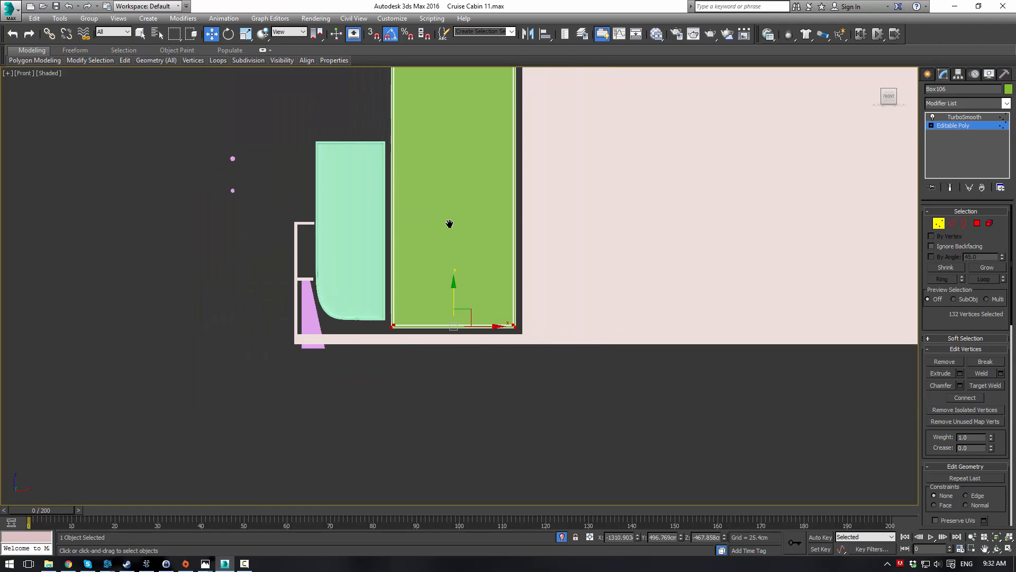
{"action": "left_click_drag", "start_coordinate": [498, 398], "coordinate": [498, 398]}
{"action": "scroll", "coordinate": [488, 242], "scroll_direction": "up", "scroll_amount": 2}
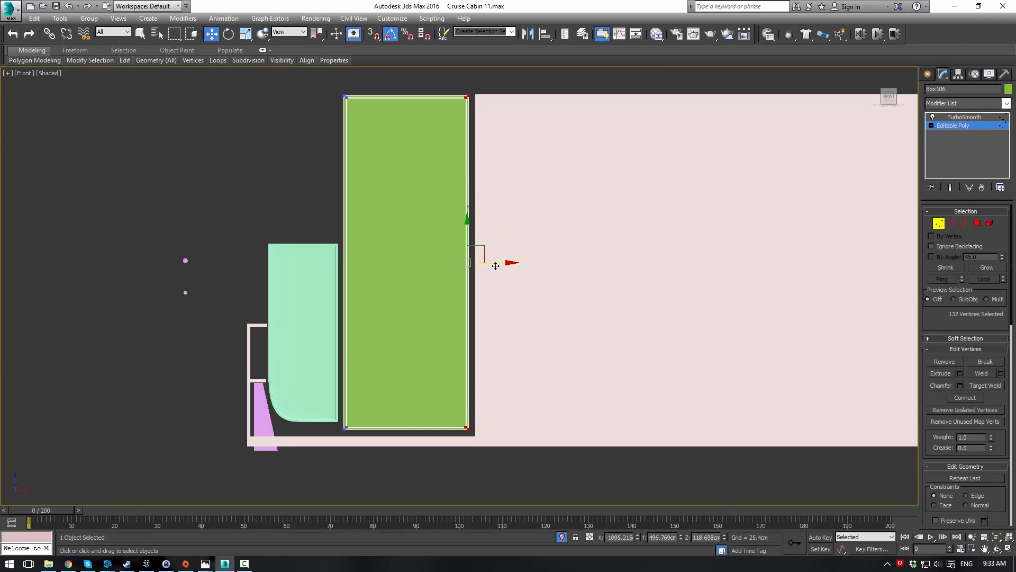
{"action": "left_click_drag", "start_coordinate": [498, 264], "coordinate": [507, 262]}
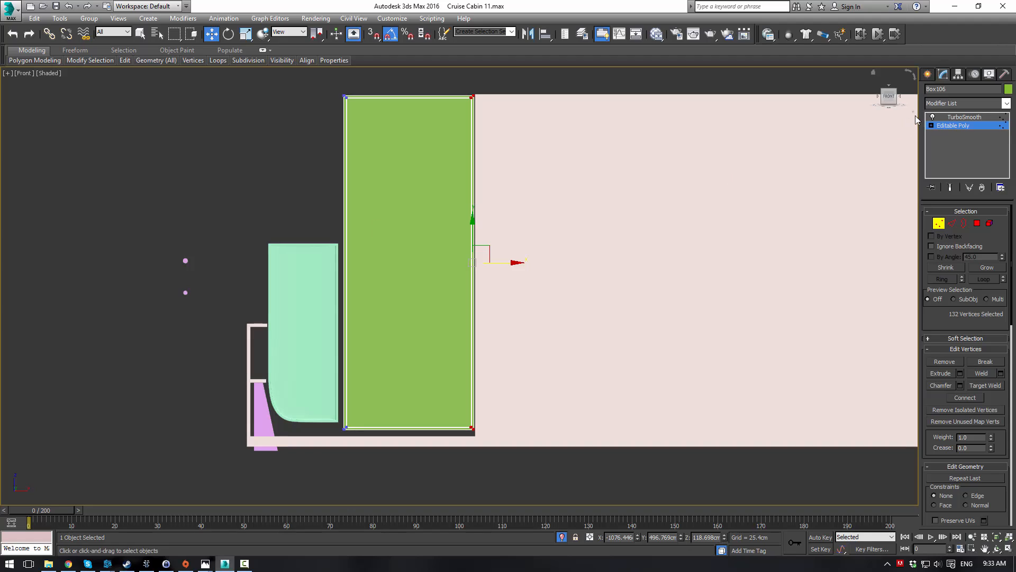
{"action": "left_click", "coordinate": [961, 117]}
{"action": "left_click", "coordinate": [214, 141]}
{"action": "key", "text": "alt+w"}
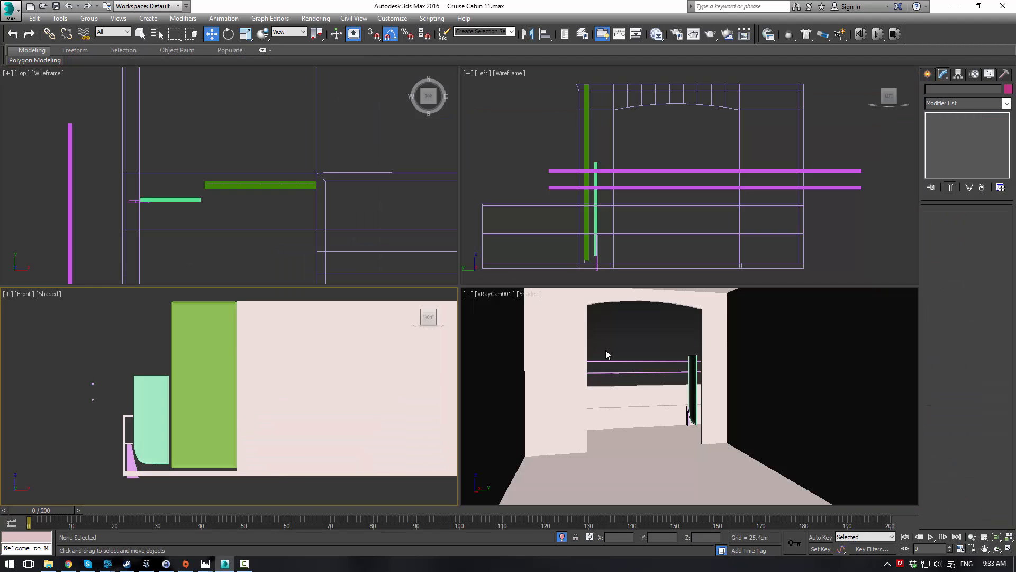
- Select the teal panel and raise its top vertices in the Front view to match the green panel's height
{"action": "left_click", "coordinate": [618, 335]}
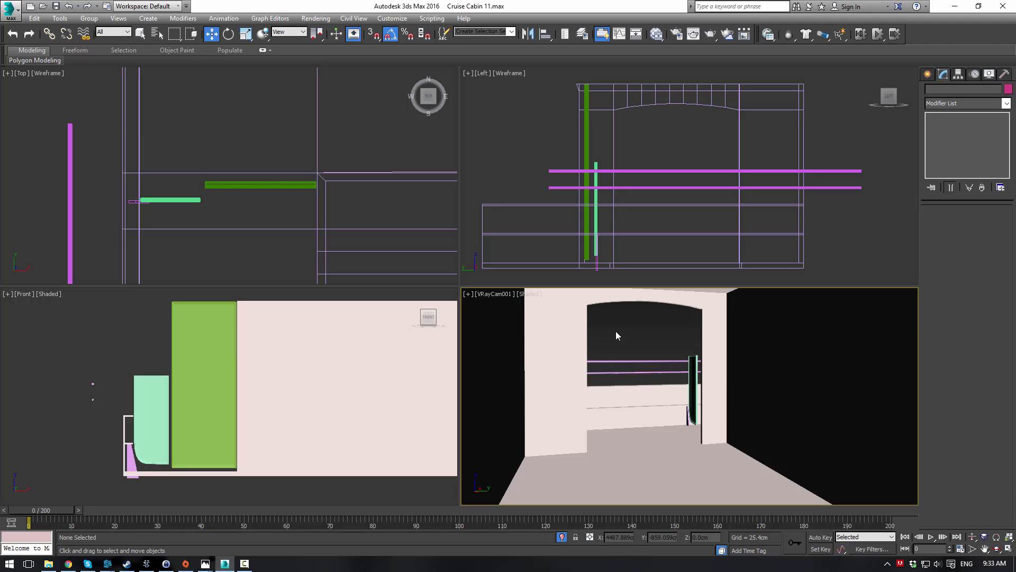
{"action": "left_click", "coordinate": [692, 387]}
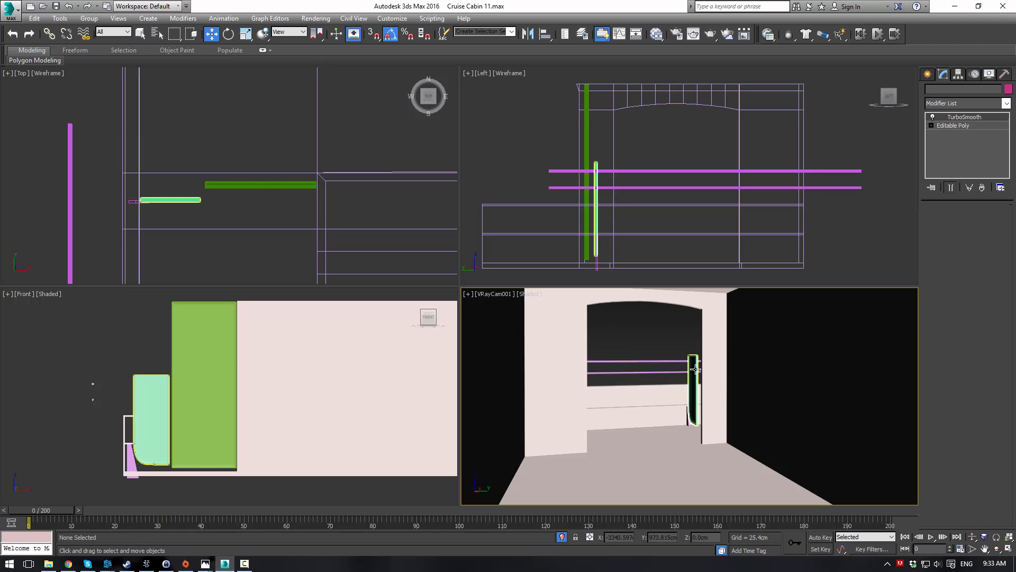
{"action": "left_click", "coordinate": [954, 125]}
{"action": "left_click", "coordinate": [939, 223]}
{"action": "left_click_drag", "start_coordinate": [104, 334], "coordinate": [258, 405]}
{"action": "middle_click_drag", "start_coordinate": [151, 343], "coordinate": [193, 418]}
{"action": "left_click_drag", "start_coordinate": [194, 418], "coordinate": [198, 344]}
{"action": "left_click", "coordinate": [269, 345]}
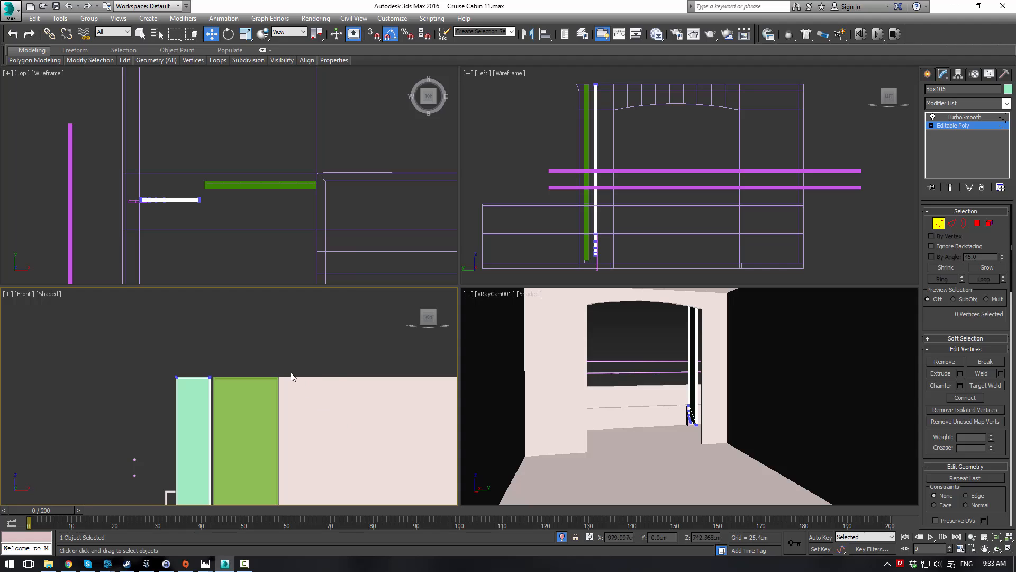
- Move the teal panel's vertices on the side facing the green panel to about X -1538.09 cm, narrowing the gap between them
{"action": "middle_click_drag", "start_coordinate": [291, 376], "coordinate": [295, 305]}
{"action": "scroll", "coordinate": [286, 337], "scroll_direction": "down", "scroll_amount": 2}
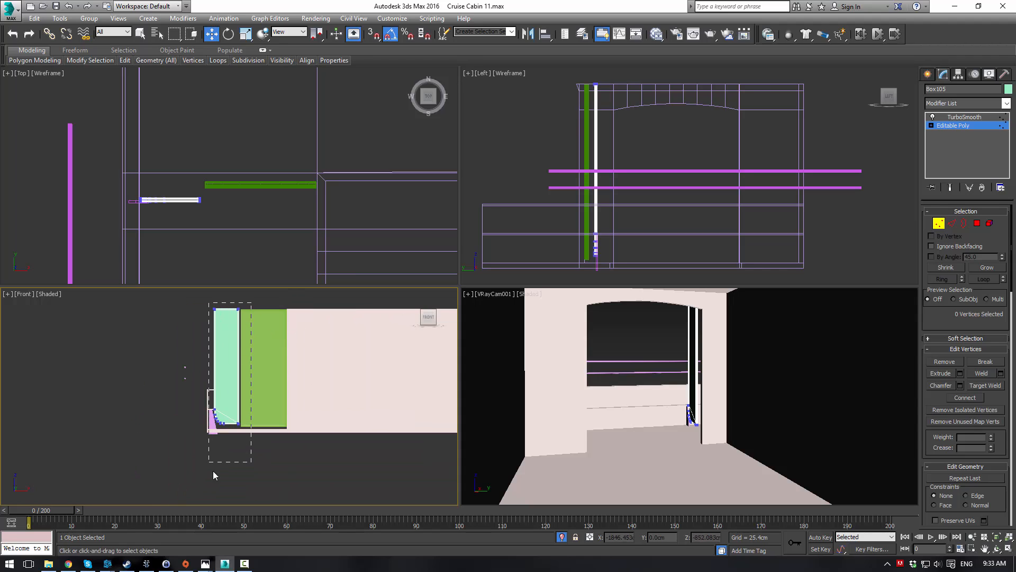
{"action": "left_click_drag", "start_coordinate": [212, 471], "coordinate": [215, 470]}
{"action": "key", "text": "alt+w"}
{"action": "scroll", "coordinate": [560, 236], "scroll_direction": "up", "scroll_amount": 2}
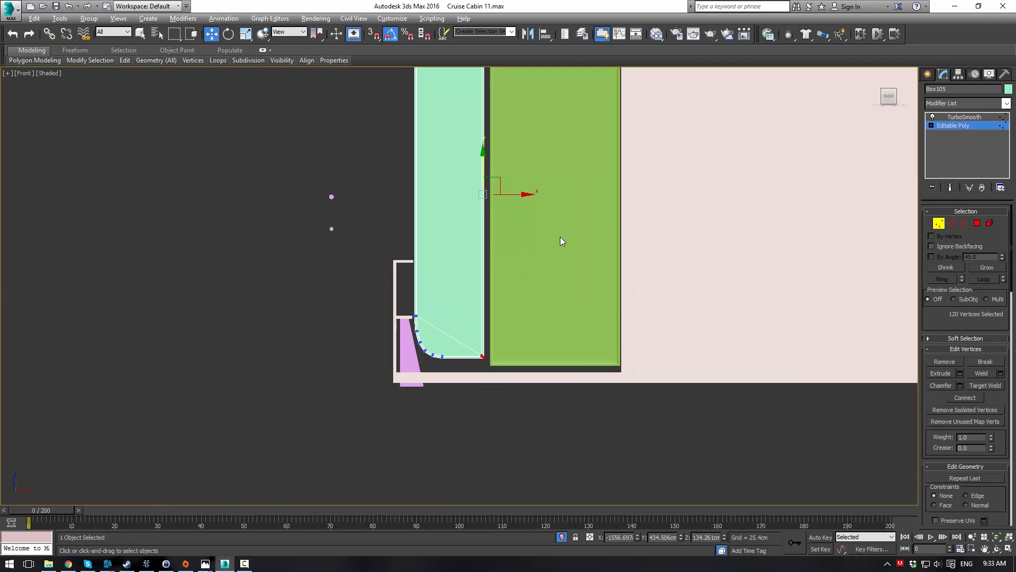
{"action": "scroll", "coordinate": [472, 230], "scroll_direction": "up", "scroll_amount": 3}
{"action": "left_click_drag", "start_coordinate": [436, 229], "coordinate": [451, 228]}
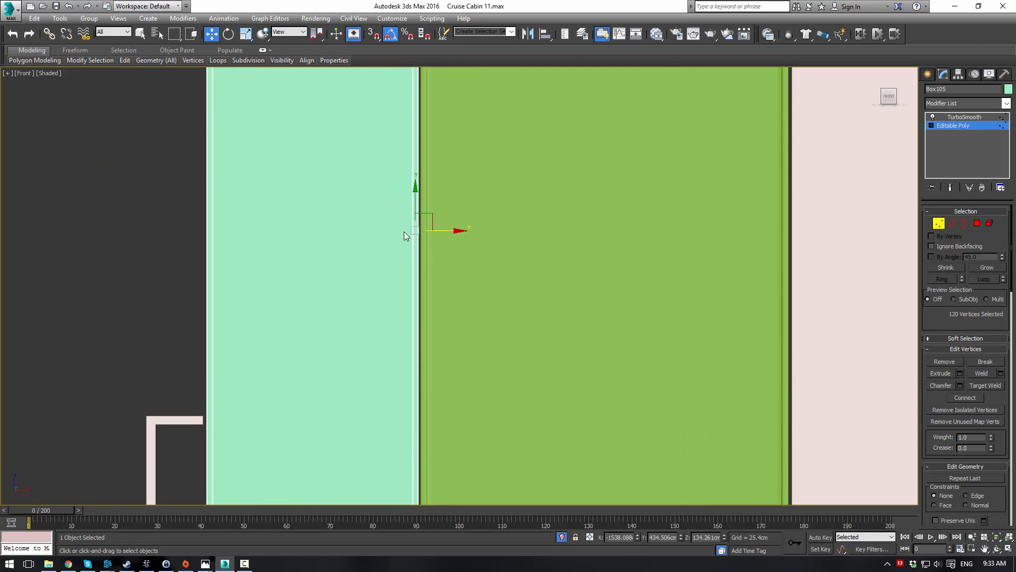
{"action": "left_click", "coordinate": [108, 283]}
{"action": "left_click", "coordinate": [929, 77]}
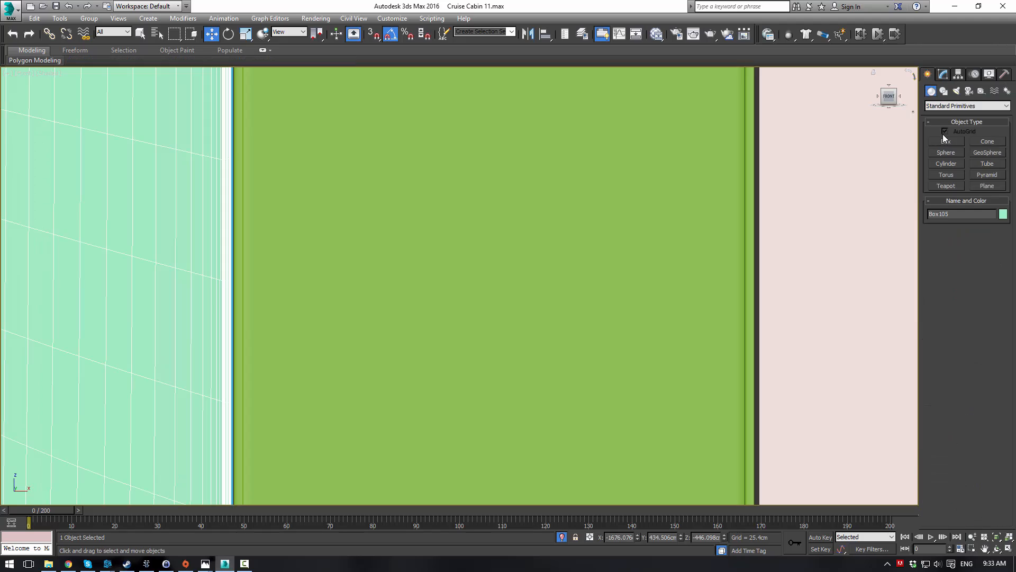
{"action": "left_click", "coordinate": [945, 142]}
{"action": "middle_click_drag", "start_coordinate": [295, 216], "coordinate": [347, 178]}
{"action": "key", "text": "p"}
{"action": "scroll", "coordinate": [316, 196], "scroll_direction": "down", "scroll_amount": 2}
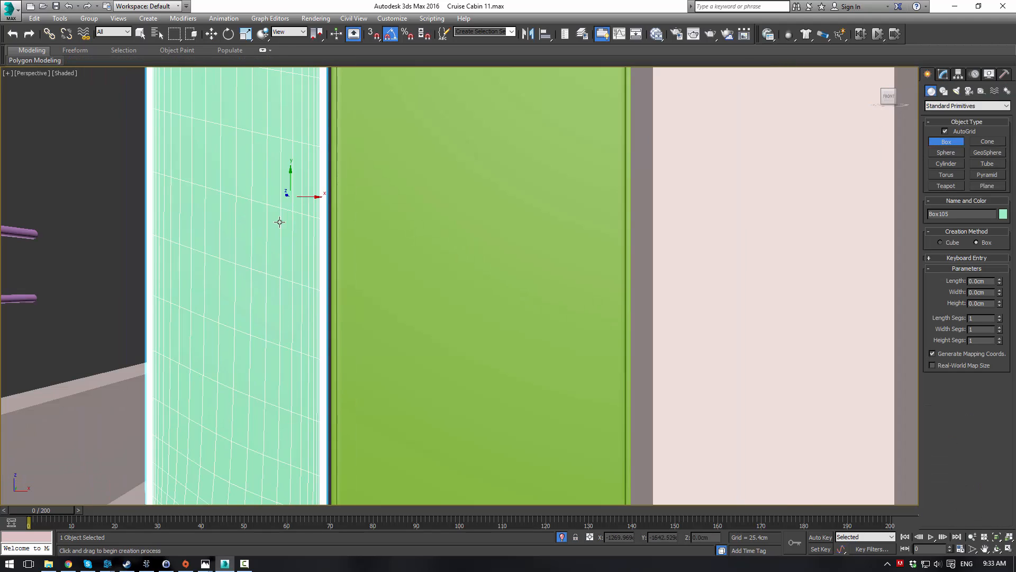
{"action": "middle_click_drag", "start_coordinate": [264, 249], "coordinate": [278, 289], "text": "alt"}
{"action": "middle_click_drag", "start_coordinate": [278, 289], "coordinate": [513, 198]}
{"action": "key", "text": "w"}
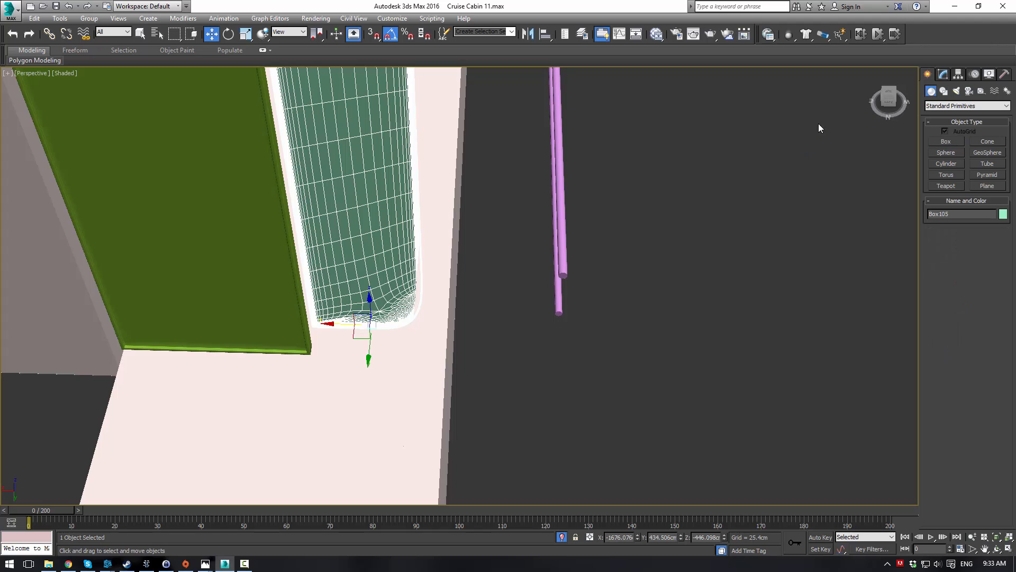
- Select the green panel and move it about -57 cm along Y in the Top view, in line with the teal panel
{"action": "left_click", "coordinate": [248, 191]}
{"action": "key", "text": "alt+w"}
{"action": "left_click", "coordinate": [210, 183]}
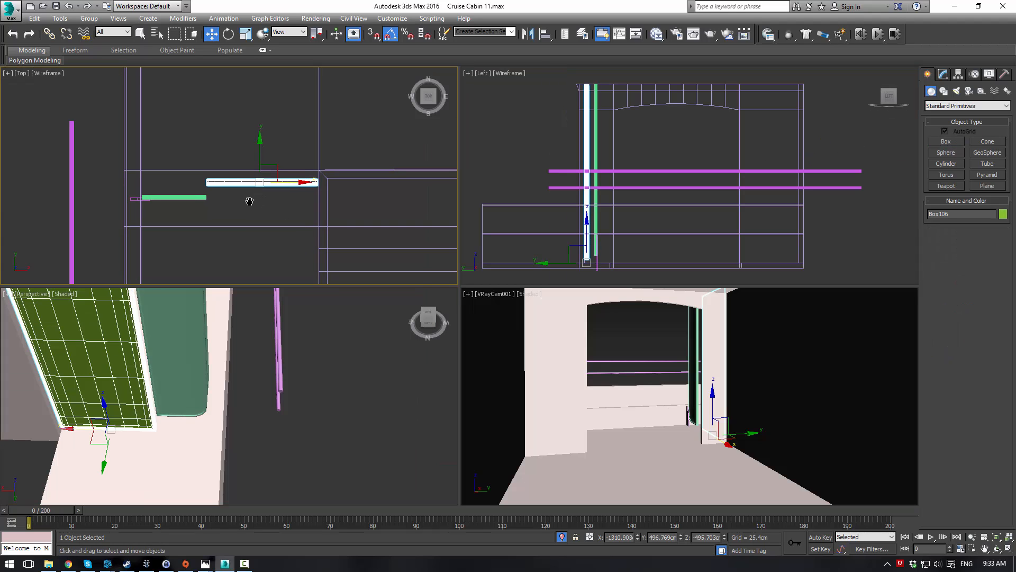
{"action": "left_click_drag", "start_coordinate": [258, 151], "coordinate": [258, 164]}
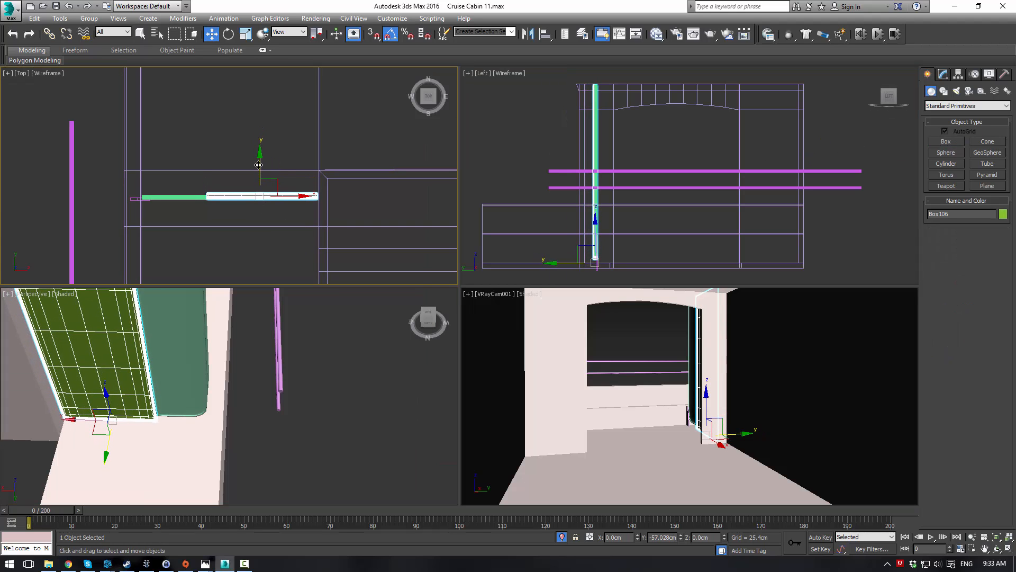
- Scale the green panel's thickness to about 63% along Y to match the teal panel, and deselect it
{"action": "scroll", "coordinate": [248, 183], "scroll_direction": "up", "scroll_amount": 4}
{"action": "key", "text": "r"}
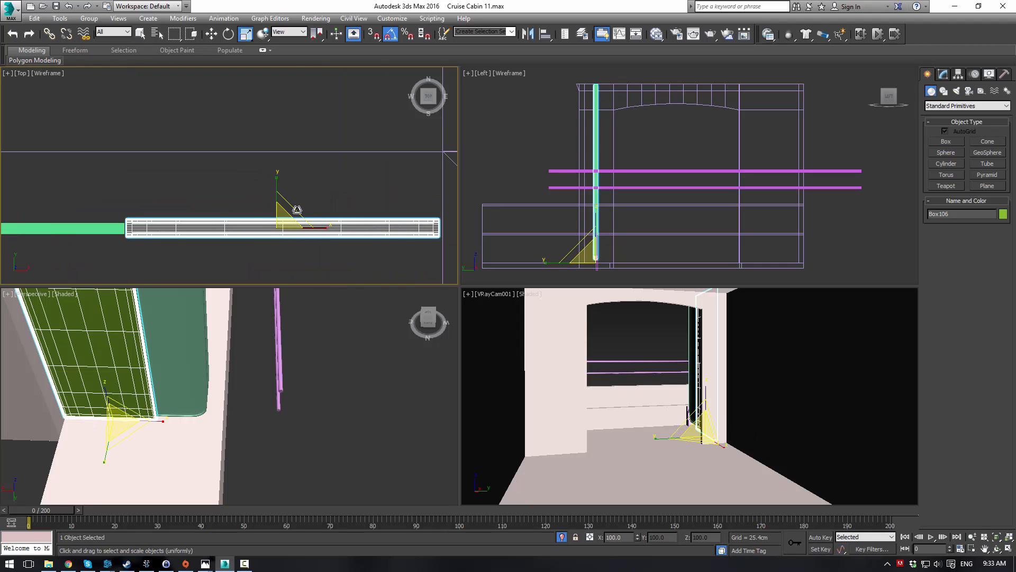
{"action": "left_click_drag", "start_coordinate": [279, 182], "coordinate": [272, 208]}
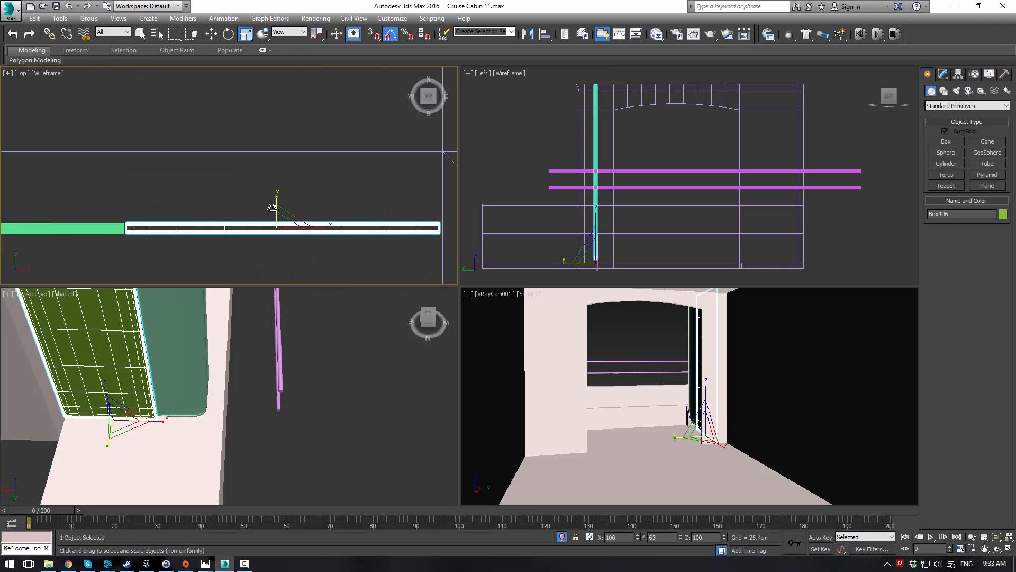
{"action": "key", "text": "w"}
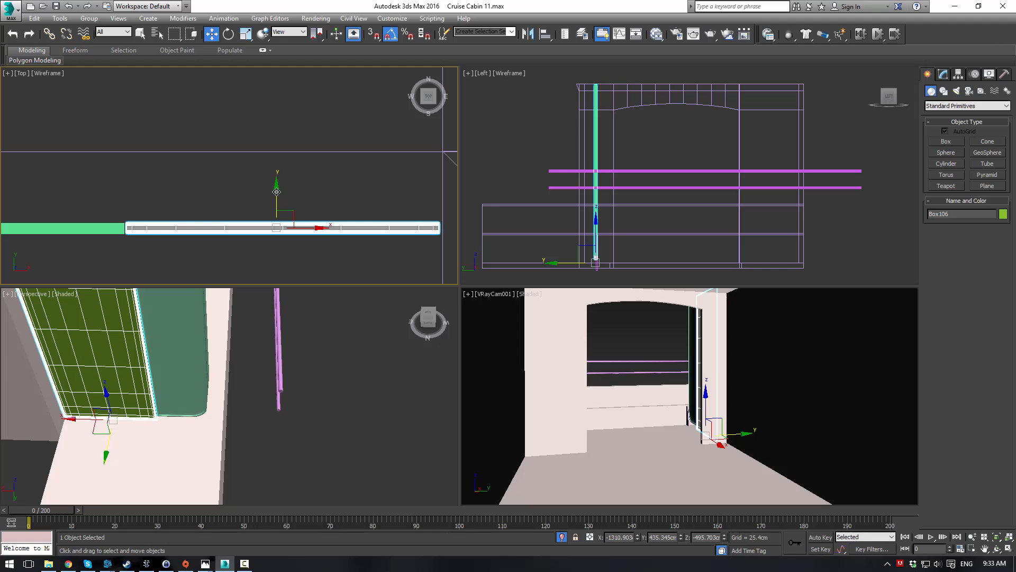
{"action": "left_click", "coordinate": [331, 169]}
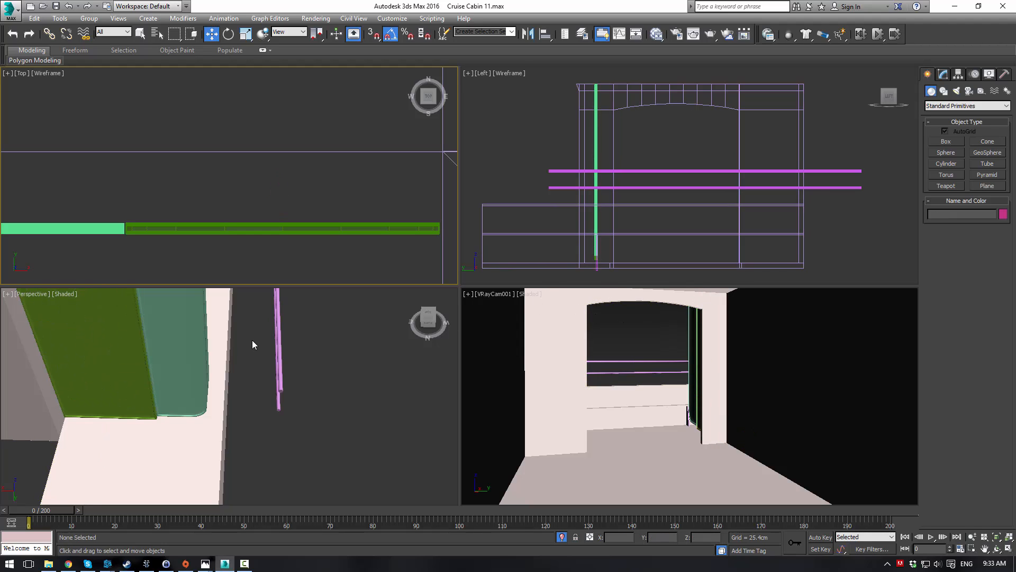
- Create a box about 25 × 18.4 × 5.3 cm on the floor beside the teal panel's lower edge, near the green panel
{"action": "scroll", "coordinate": [252, 340], "scroll_direction": "down", "scroll_amount": 4}
{"action": "middle_click_drag", "start_coordinate": [252, 340], "coordinate": [457, 273]}
{"action": "left_click", "coordinate": [945, 143]}
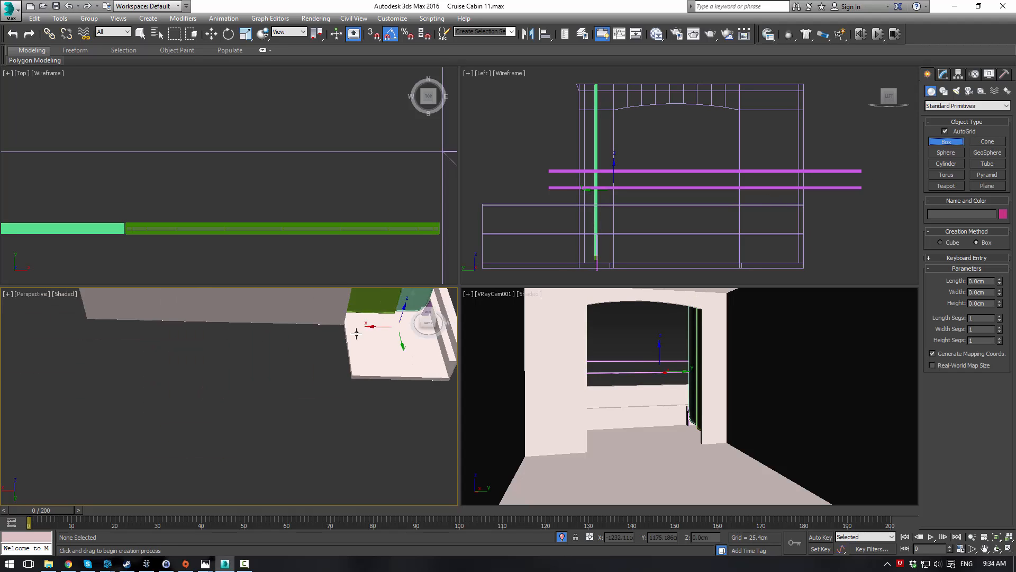
{"action": "middle_click_drag", "start_coordinate": [410, 331], "coordinate": [304, 388]}
{"action": "scroll", "coordinate": [303, 389], "scroll_direction": "up", "scroll_amount": 10}
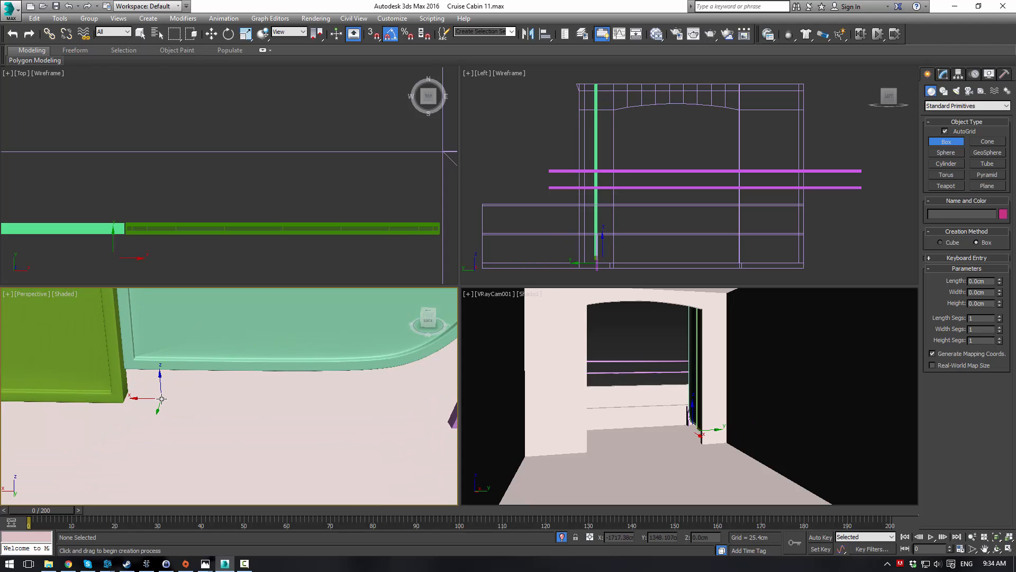
{"action": "left_click_drag", "start_coordinate": [156, 402], "coordinate": [181, 414]}
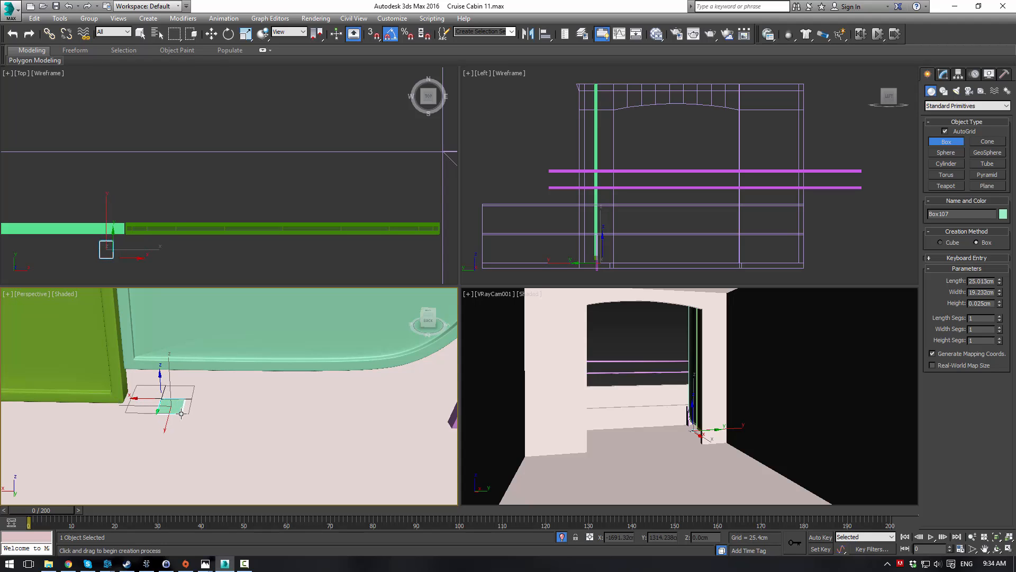
{"action": "left_click", "coordinate": [180, 407]}
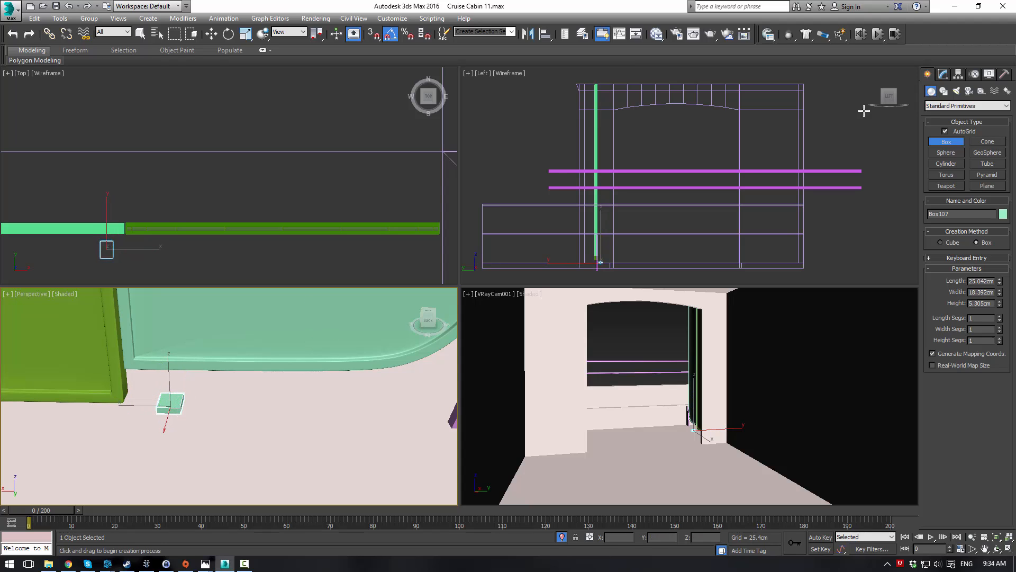
- Convert the small floor box to an Editable Poly and select its top polygon
{"action": "left_click", "coordinate": [945, 77]}
{"action": "right_click", "coordinate": [956, 124]}
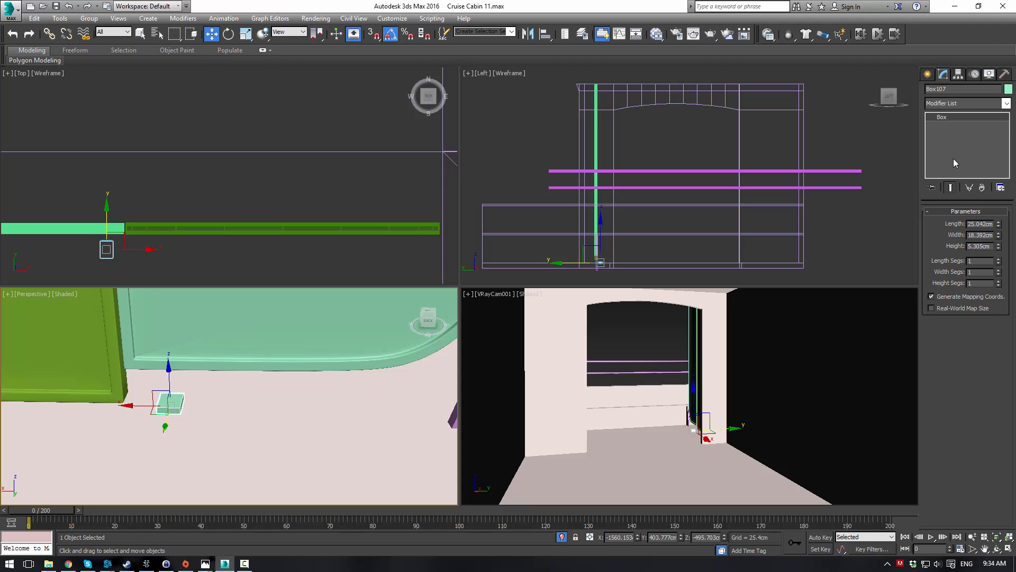
{"action": "left_click", "coordinate": [986, 269]}
{"action": "left_click", "coordinate": [979, 224]}
{"action": "left_click", "coordinate": [163, 397]}
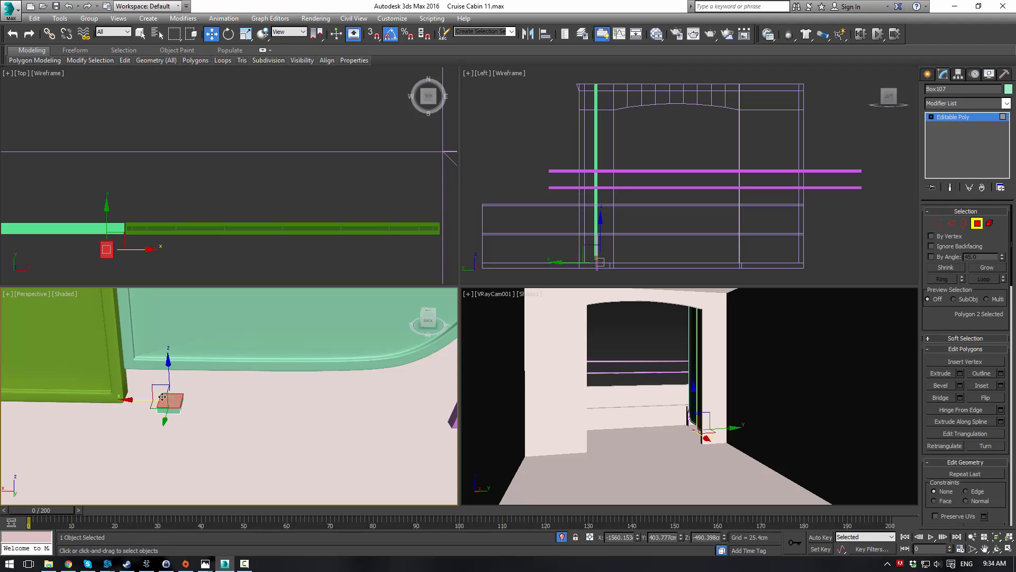
- Bevel the box's top polygon inward into a stepped base, and bevel it upward as a thin post past the teal panel's lower edge
{"action": "left_click", "coordinate": [941, 386]}
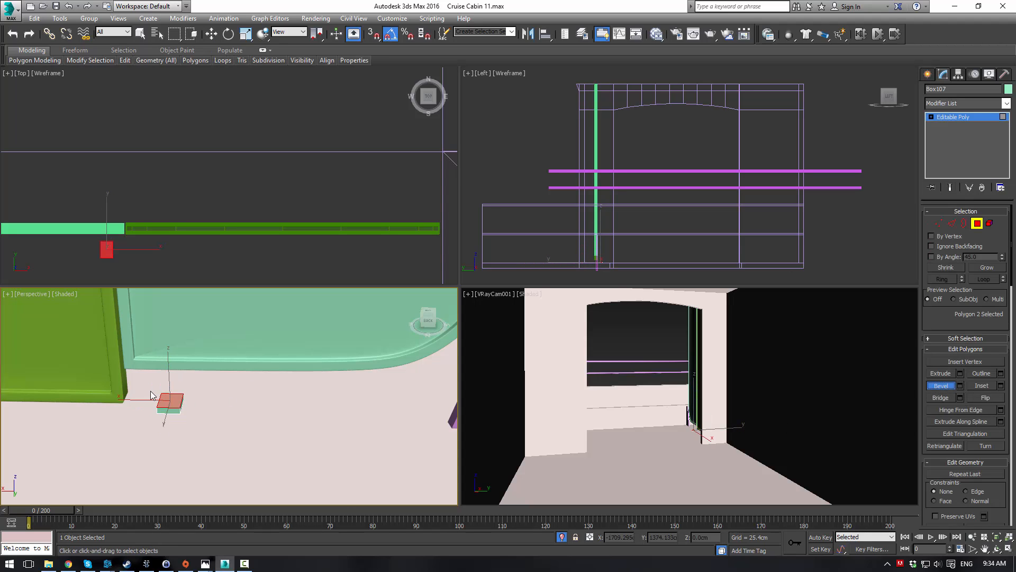
{"action": "left_click_drag", "start_coordinate": [173, 404], "coordinate": [172, 395]}
{"action": "left_click", "coordinate": [170, 404]}
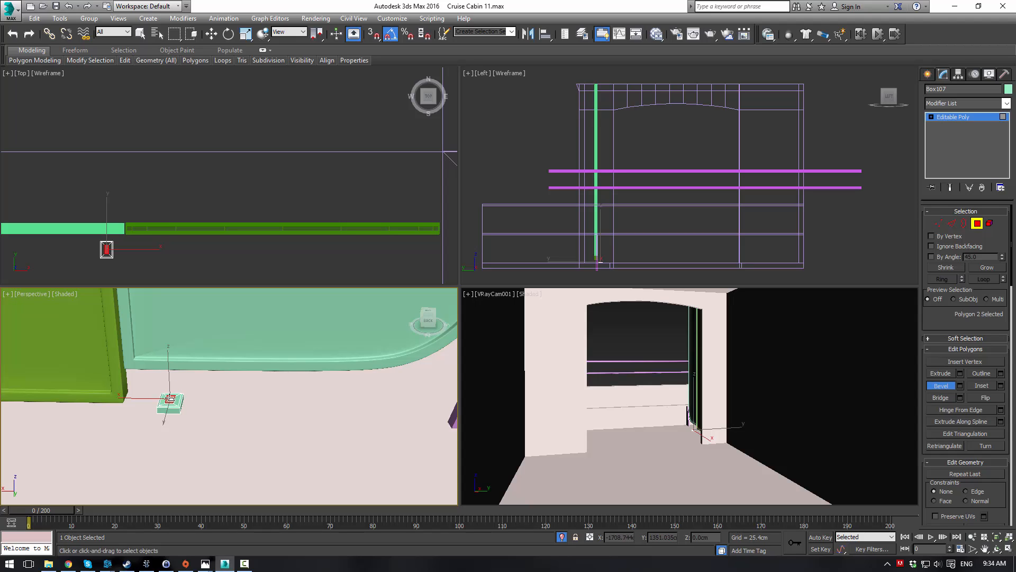
{"action": "left_click_drag", "start_coordinate": [171, 397], "coordinate": [170, 332]}
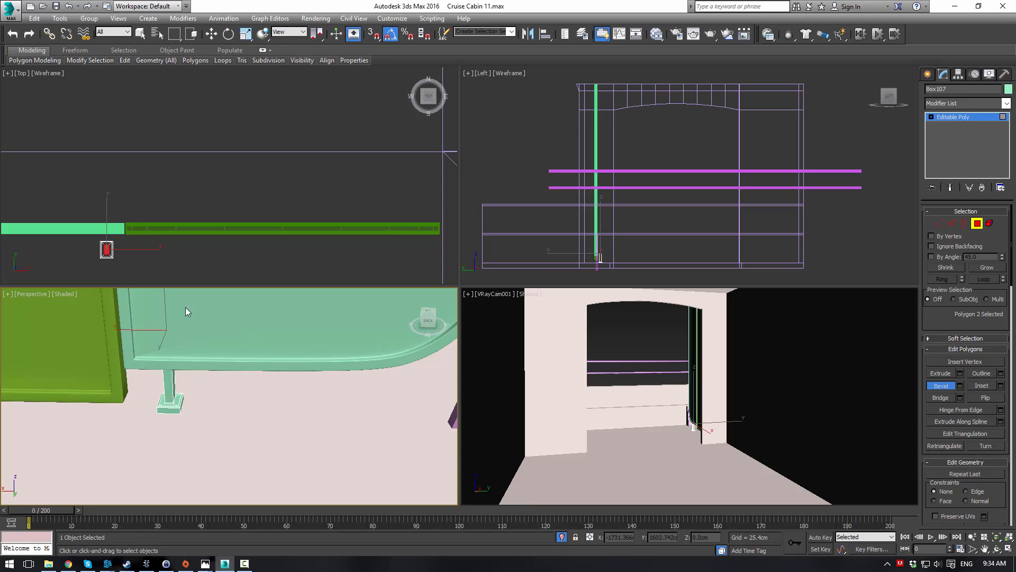
{"action": "left_click", "coordinate": [170, 319]}
- Try a TurboSmooth modifier on the support post and remove it, undoing the accidental deletion of the post
{"action": "middle_click_drag", "start_coordinate": [176, 377], "coordinate": [253, 444], "text": "alt"}
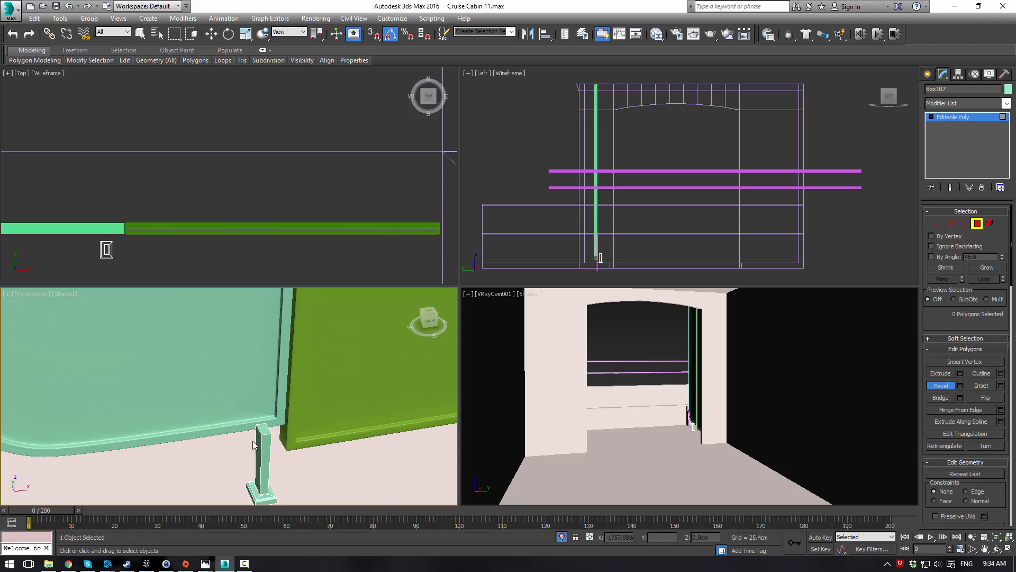
{"action": "left_click", "coordinate": [263, 427]}
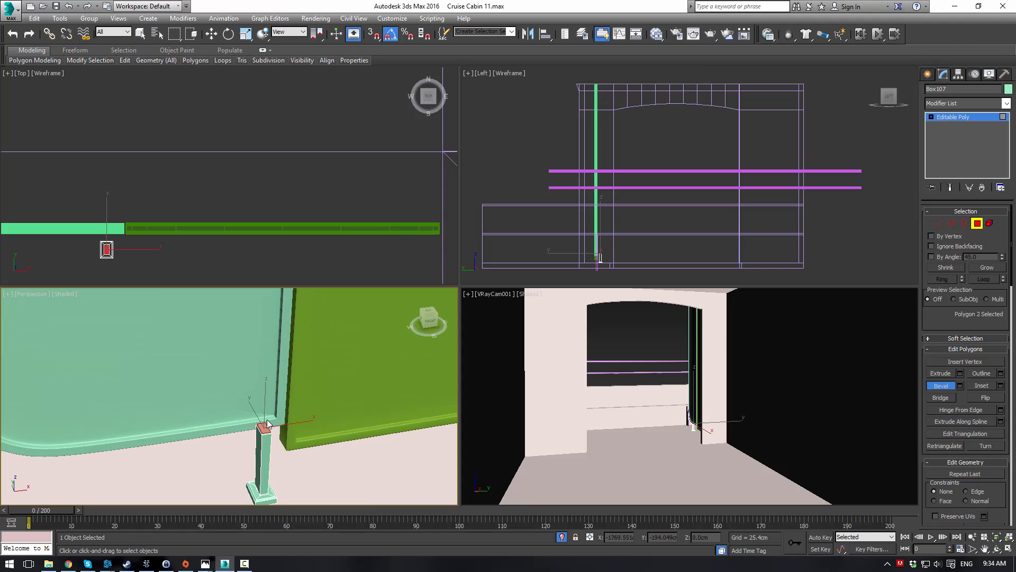
{"action": "left_click", "coordinate": [958, 119]}
{"action": "left_click", "coordinate": [1008, 104]}
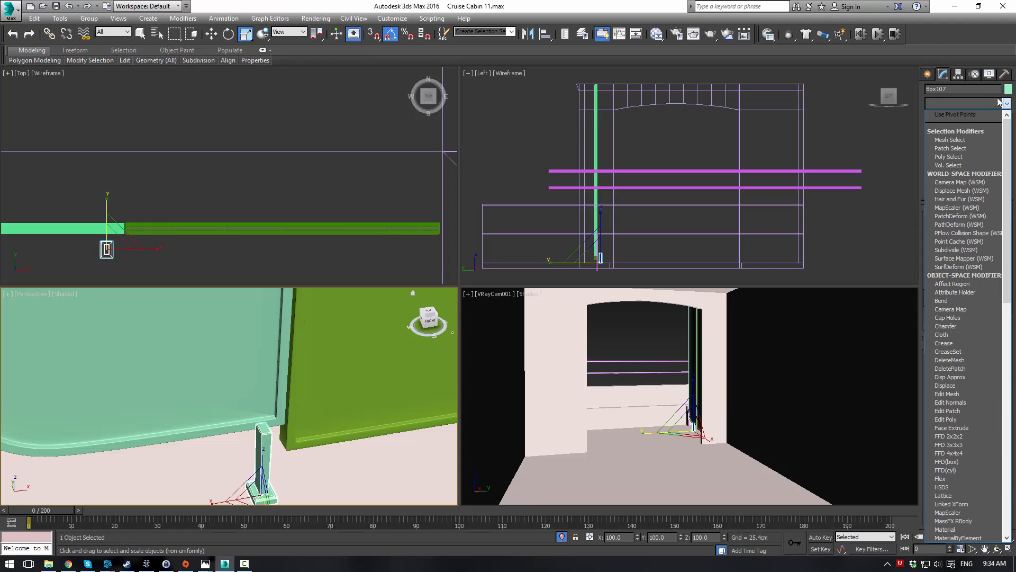
{"action": "type", "text": "tu"}
{"action": "key", "text": "Return"}
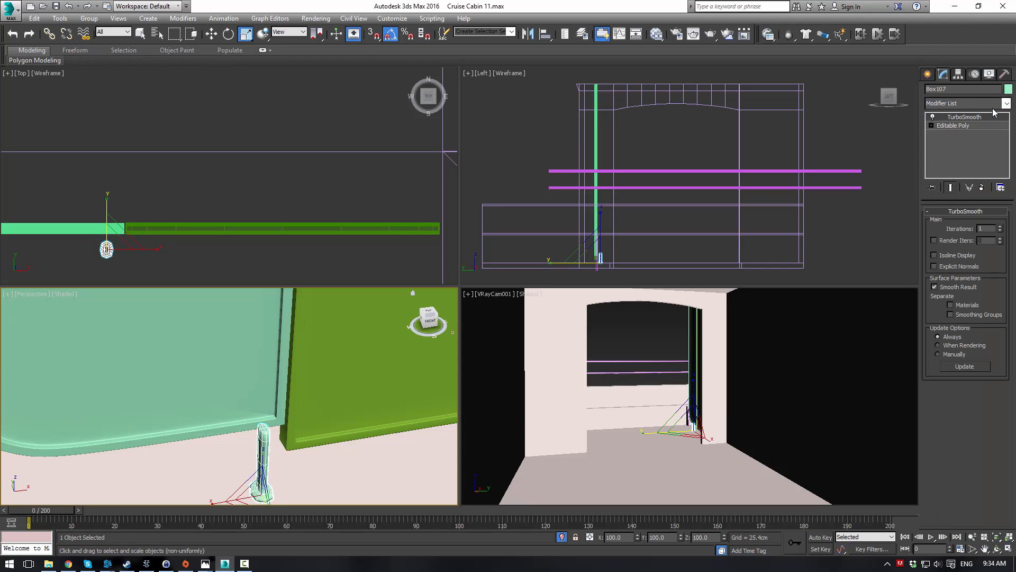
{"action": "key", "text": "Delete"}
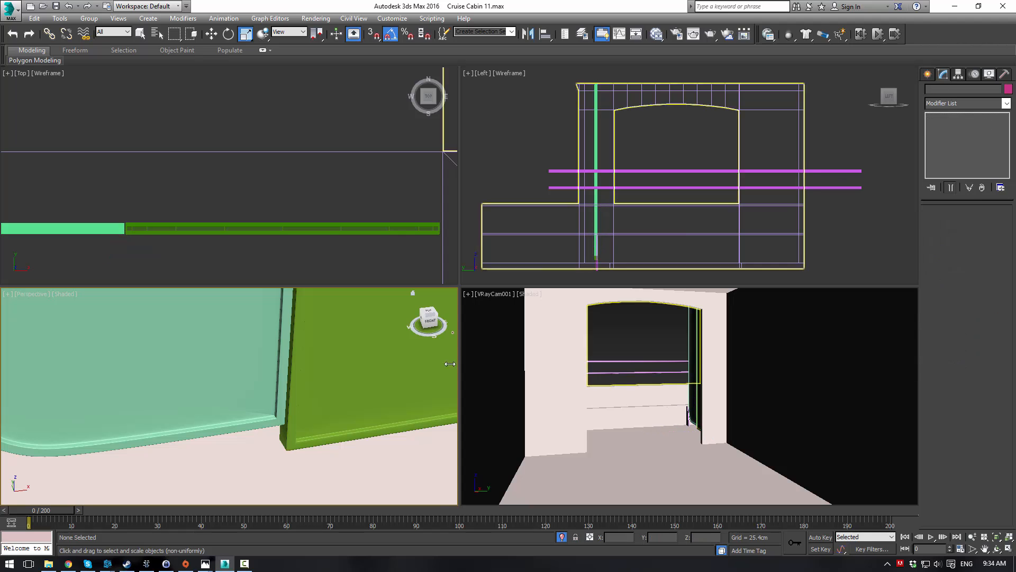
{"action": "left_click", "coordinate": [831, 216]}
{"action": "key", "text": "ctrl+z"}
{"action": "right_click", "coordinate": [945, 117]}
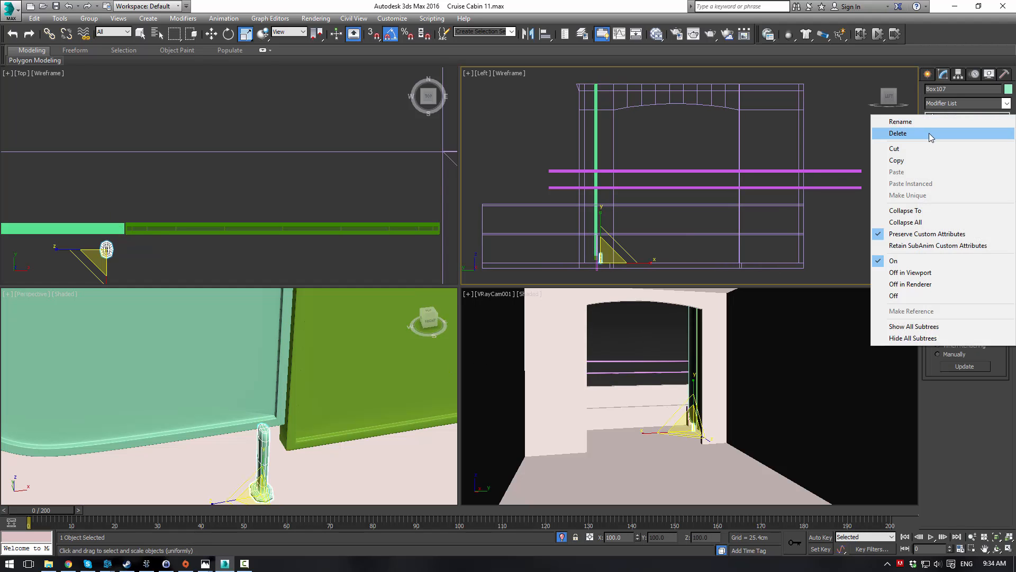
{"action": "left_click", "coordinate": [930, 132]}
- Scale the support post to about 74% along Y and move it under the teal panel at about Y 434.13 cm
{"action": "middle_click_drag", "start_coordinate": [144, 223], "coordinate": [182, 189]}
{"action": "scroll", "coordinate": [182, 189], "scroll_direction": "up", "scroll_amount": 2}
{"action": "mouse_move", "coordinate": [124, 176]}
{"action": "left_mouse_down"}
{"action": "mouse_move", "coordinate": [120, 195]}
{"action": "mouse_move", "coordinate": [129, 178]}
{"action": "left_mouse_up"}
{"action": "middle_click_drag", "start_coordinate": [188, 212], "coordinate": [204, 205]}
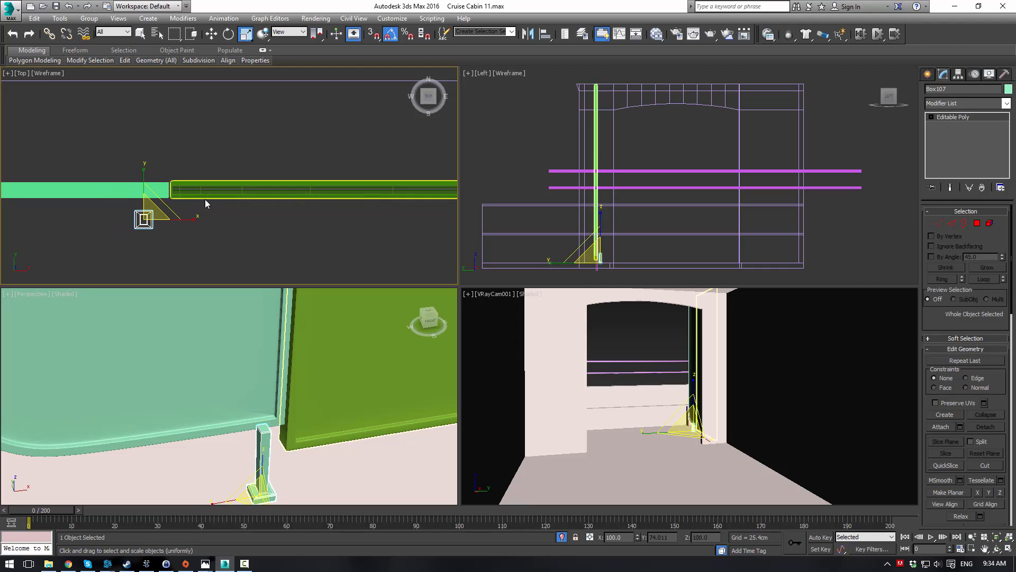
{"action": "key", "text": "w"}
{"action": "left_click_drag", "start_coordinate": [143, 184], "coordinate": [147, 157]}
{"action": "middle_click_drag", "start_coordinate": [200, 237], "coordinate": [258, 175], "text": "alt"}
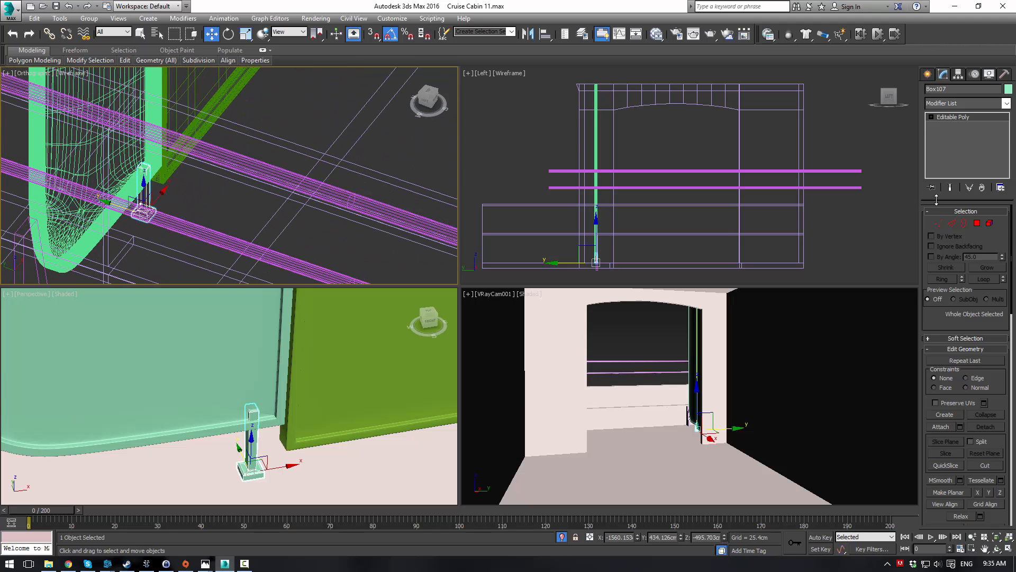
- Select the post shaft's vertices in the Left view and scale them horizontally to make the shaft thinner than the teal panel
{"action": "left_click", "coordinate": [939, 223]}
{"action": "scroll", "coordinate": [591, 201], "scroll_direction": "up", "scroll_amount": 6}
{"action": "middle_click_drag", "start_coordinate": [592, 200], "coordinate": [583, 102]}
{"action": "scroll", "coordinate": [607, 141], "scroll_direction": "up", "scroll_amount": 3}
{"action": "middle_click_drag", "start_coordinate": [608, 141], "coordinate": [583, 134]}
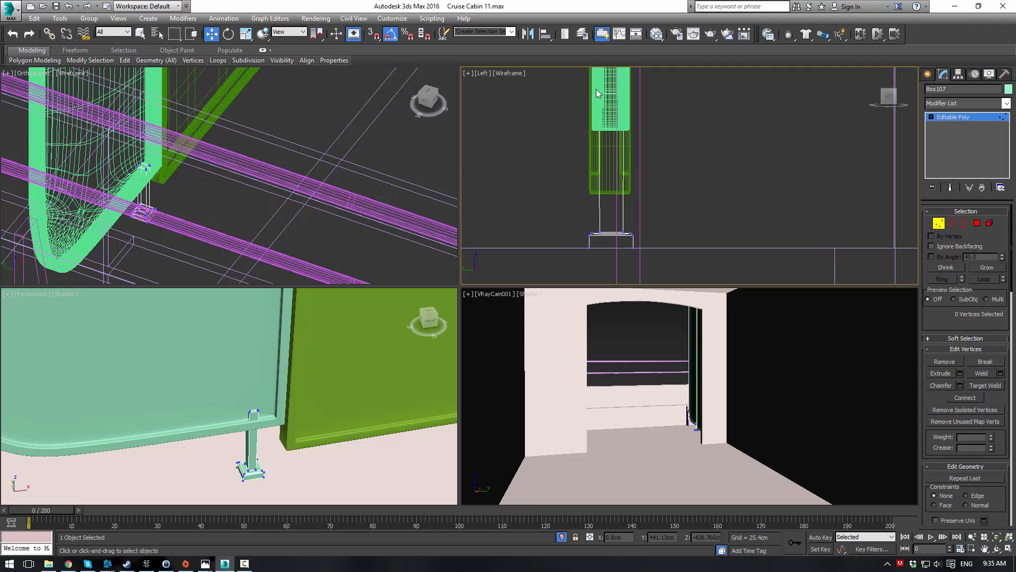
{"action": "left_click_drag", "start_coordinate": [630, 244], "coordinate": [632, 245]}
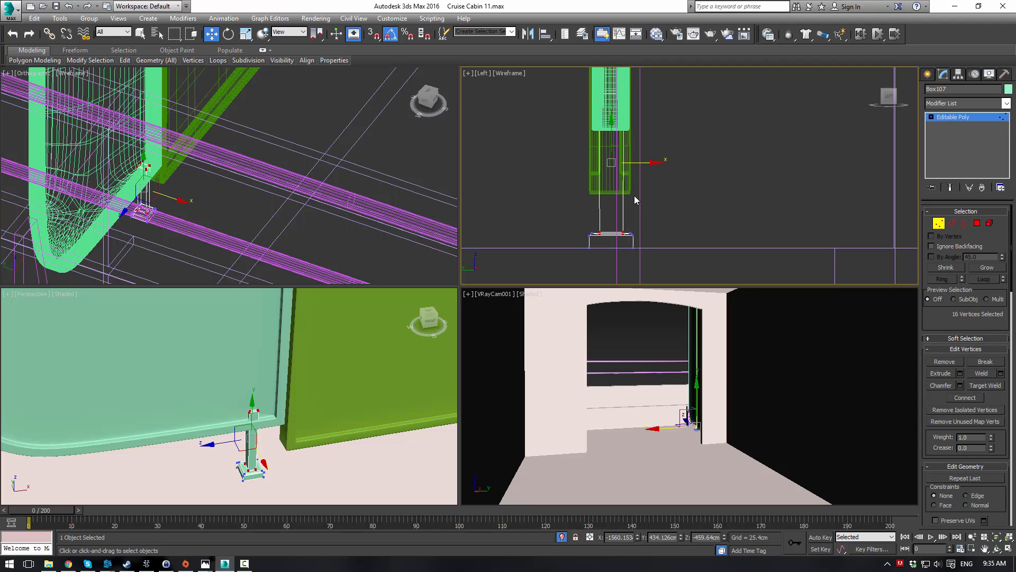
{"action": "key", "text": "r"}
{"action": "left_click_drag", "start_coordinate": [664, 162], "coordinate": [636, 164]}
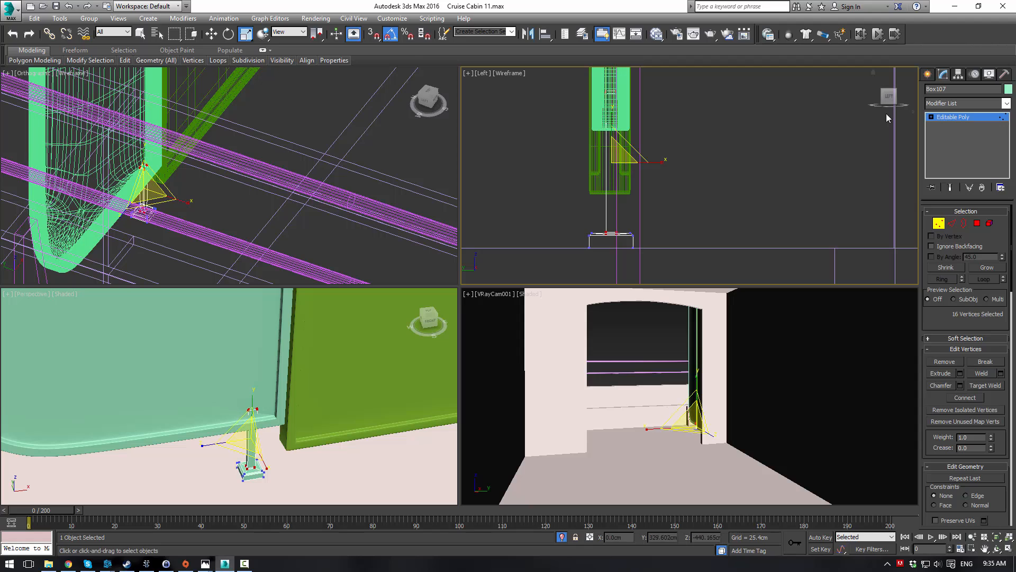
- Leave vertex editing, shift the whole post sideways about 0.6 cm to centre it under the panels, and deselect it
{"action": "left_click", "coordinate": [950, 119]}
{"action": "middle_click_drag", "start_coordinate": [710, 163], "coordinate": [681, 168]}
{"action": "scroll", "coordinate": [668, 217], "scroll_direction": "up", "scroll_amount": 2}
{"action": "key", "text": "w"}
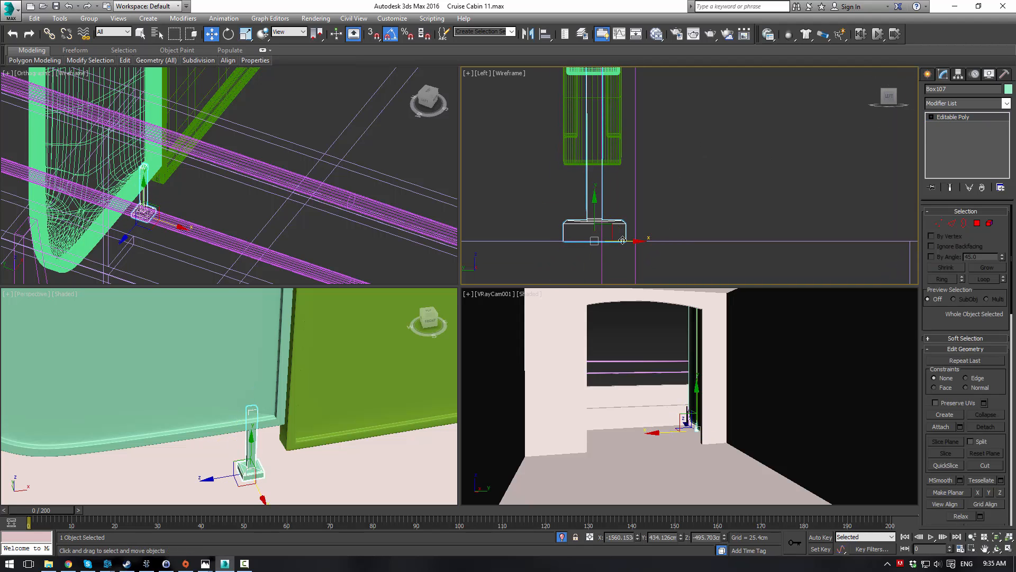
{"action": "left_click_drag", "start_coordinate": [623, 240], "coordinate": [621, 241]}
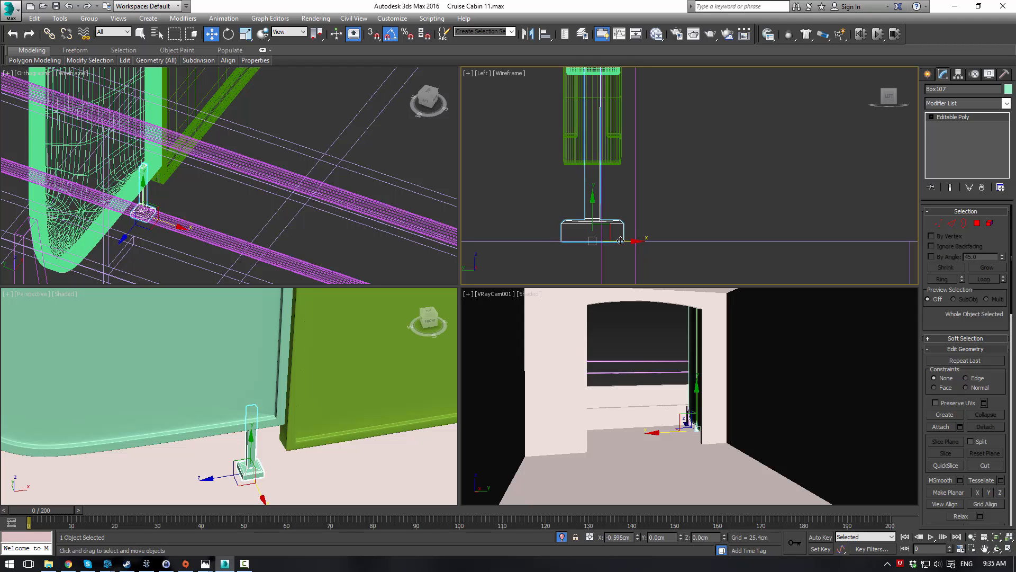
{"action": "left_click", "coordinate": [710, 166]}
- Examine the support post's fit between the floor and the teal panel, close up and from across the room
{"action": "scroll", "coordinate": [249, 382], "scroll_direction": "up", "scroll_amount": 5}
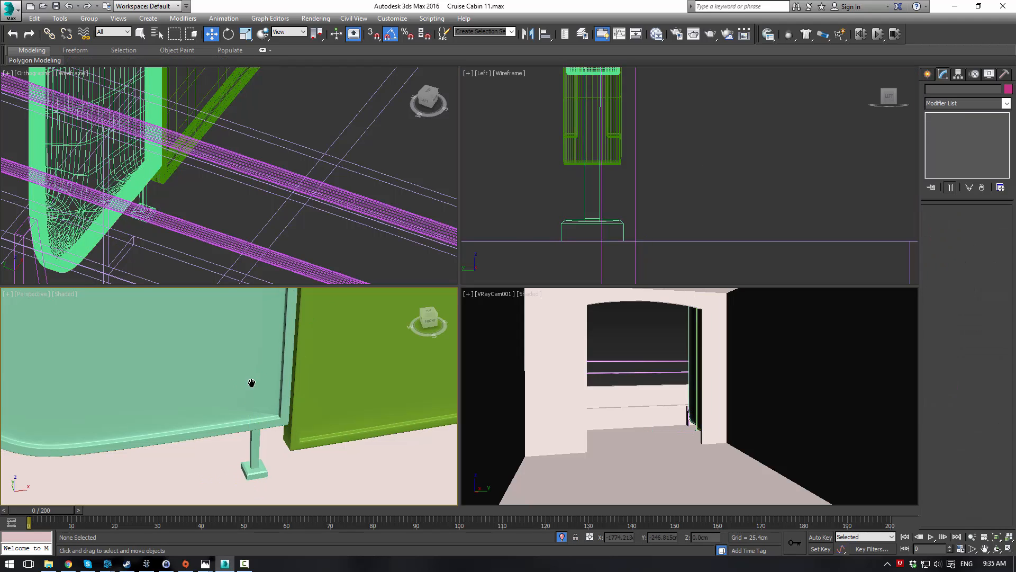
{"action": "key", "text": "z"}
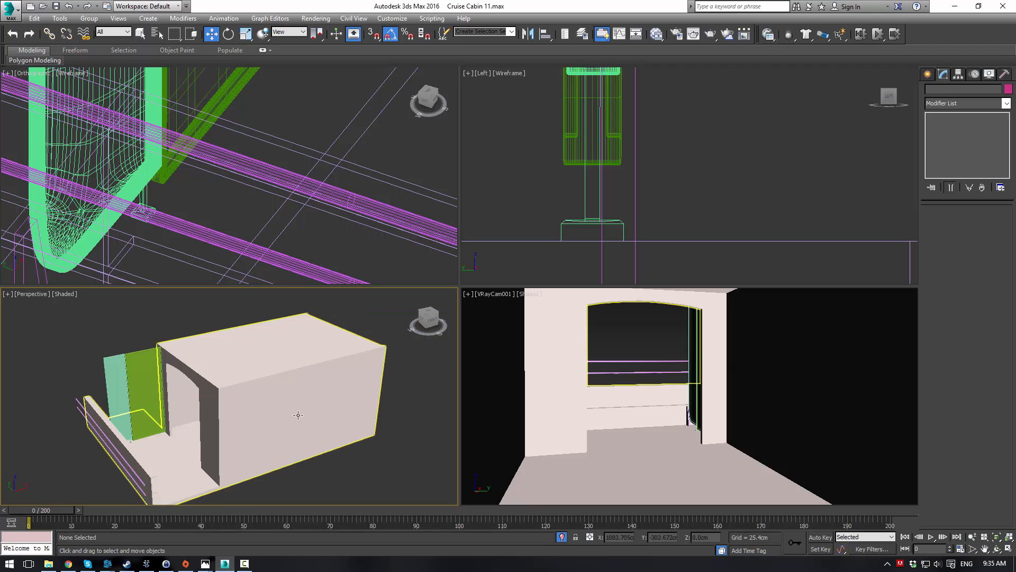
{"action": "left_click", "coordinate": [587, 211]}
{"action": "key", "text": "z"}
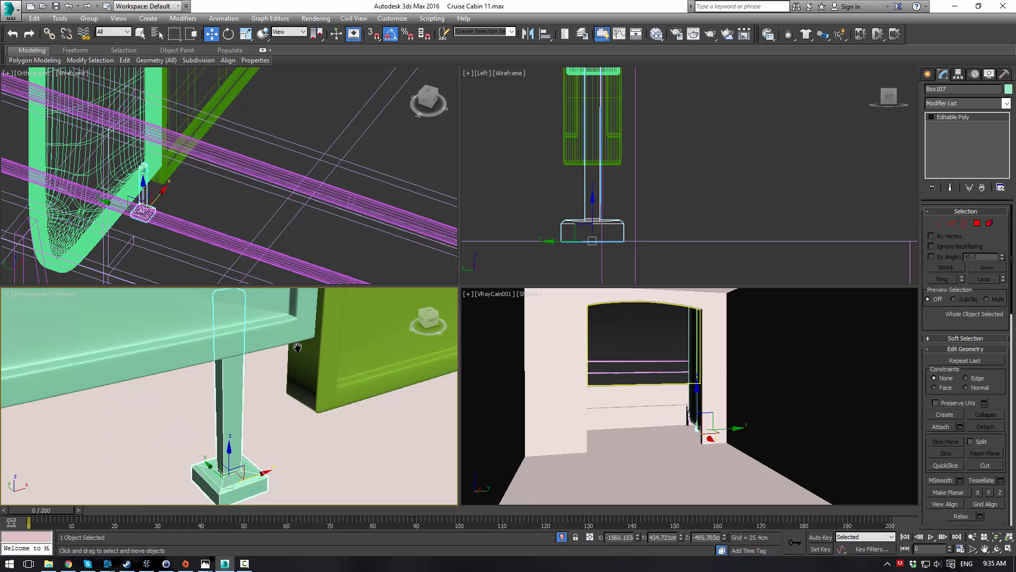
{"action": "middle_click_drag", "start_coordinate": [331, 343], "coordinate": [205, 328], "text": "alt"}
{"action": "left_click", "coordinate": [206, 328]}
{"action": "left_click", "coordinate": [245, 372]}
{"action": "middle_click_drag", "start_coordinate": [246, 371], "coordinate": [288, 364], "text": "alt"}
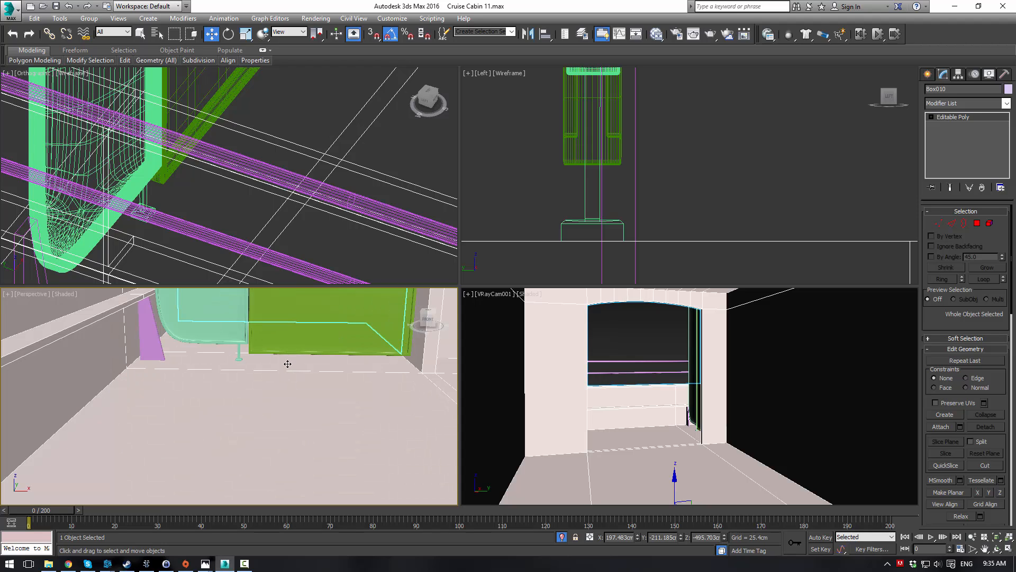
- Place the support post near the teal panel's rounded corner and a copy about 159 cm along X near the green panel
{"action": "left_click", "coordinate": [232, 348]}
{"action": "mouse_move", "coordinate": [269, 362]}
{"action": "left_mouse_down"}
{"action": "mouse_move", "coordinate": [215, 361]}
{"action": "mouse_move", "coordinate": [273, 354]}
{"action": "left_mouse_up"}
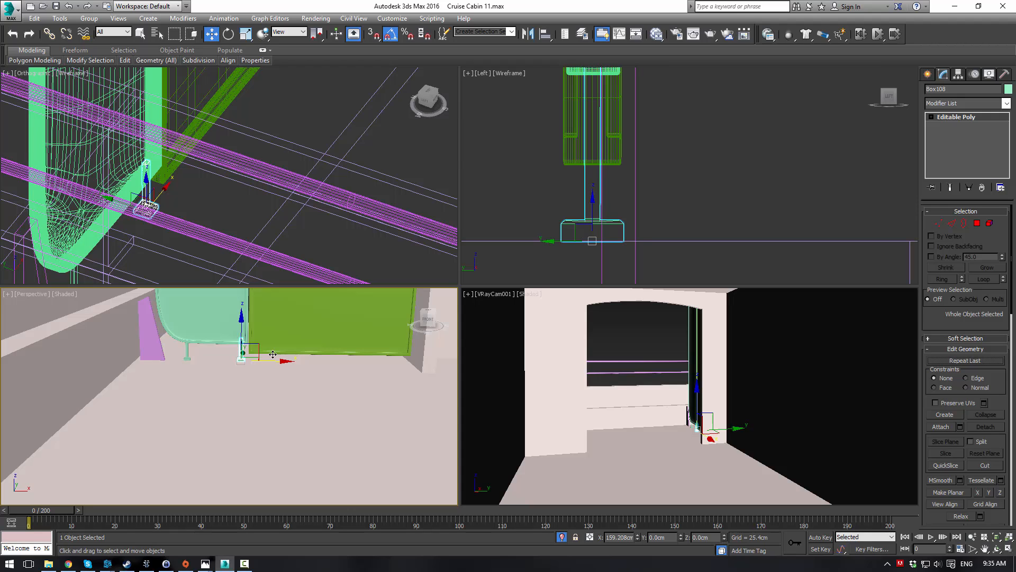
{"action": "left_click_drag", "start_coordinate": [273, 354], "coordinate": [274, 354], "text": "shift"}
{"action": "left_click", "coordinate": [501, 331]}
- Lower the teal panel to about Z -463.79 cm so its bottom edge sits closer to the support posts' feet
{"action": "left_click", "coordinate": [201, 311]}
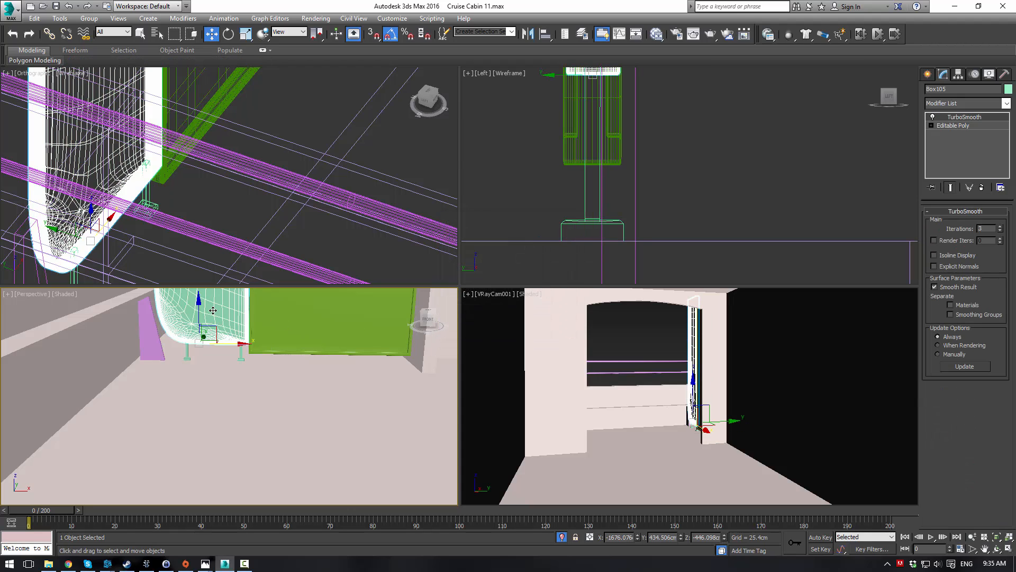
{"action": "middle_click_drag", "start_coordinate": [201, 310], "coordinate": [212, 325]}
{"action": "left_click_drag", "start_coordinate": [210, 325], "coordinate": [209, 332]}
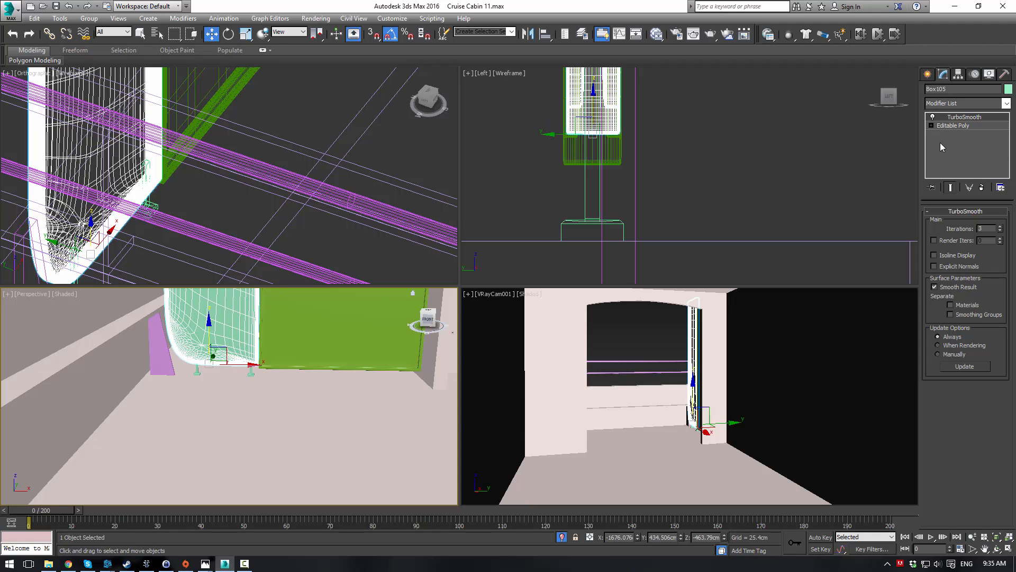
- Raise the teal panel's top-edge vertices to about Z 705.38 cm, level with the green panel's top, restore TurboSmooth and deselect
{"action": "left_click", "coordinate": [932, 126]}
{"action": "left_click", "coordinate": [951, 134]}
{"action": "scroll", "coordinate": [276, 163], "scroll_direction": "down", "scroll_amount": 7}
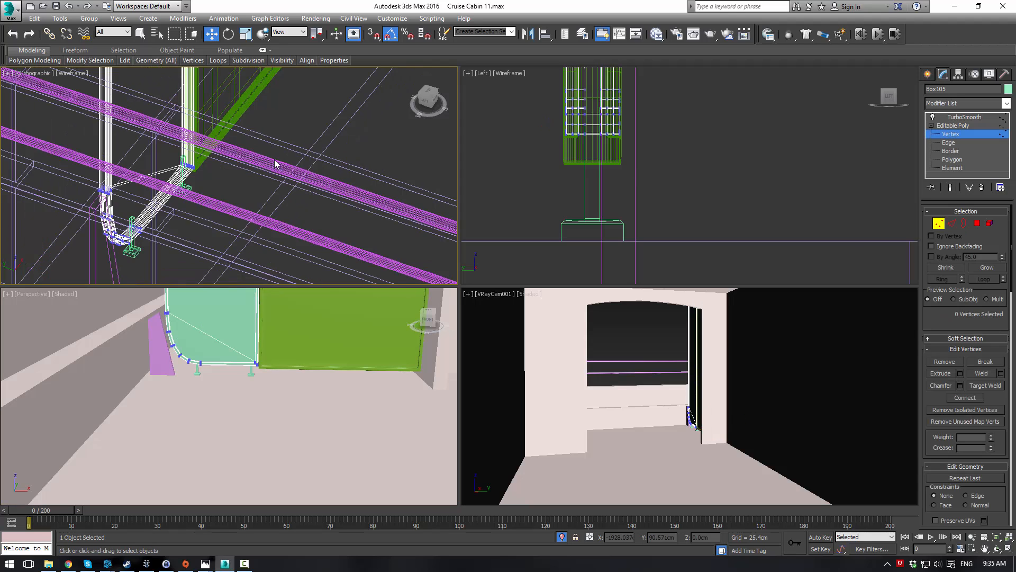
{"action": "middle_click_drag", "start_coordinate": [275, 196], "coordinate": [232, 218]}
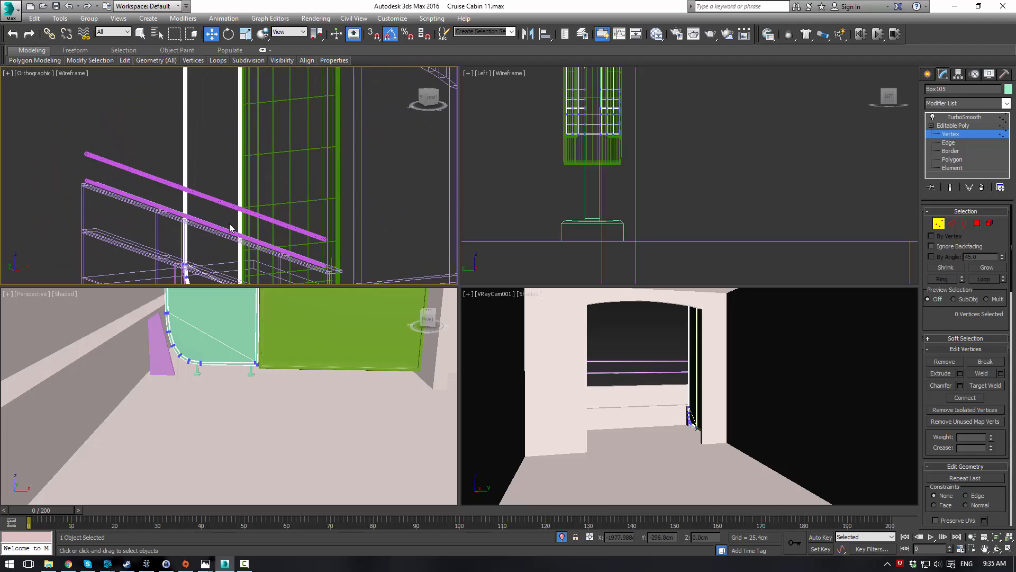
{"action": "key", "text": "f"}
{"action": "key", "text": "z"}
{"action": "scroll", "coordinate": [249, 223], "scroll_direction": "up", "scroll_amount": 3}
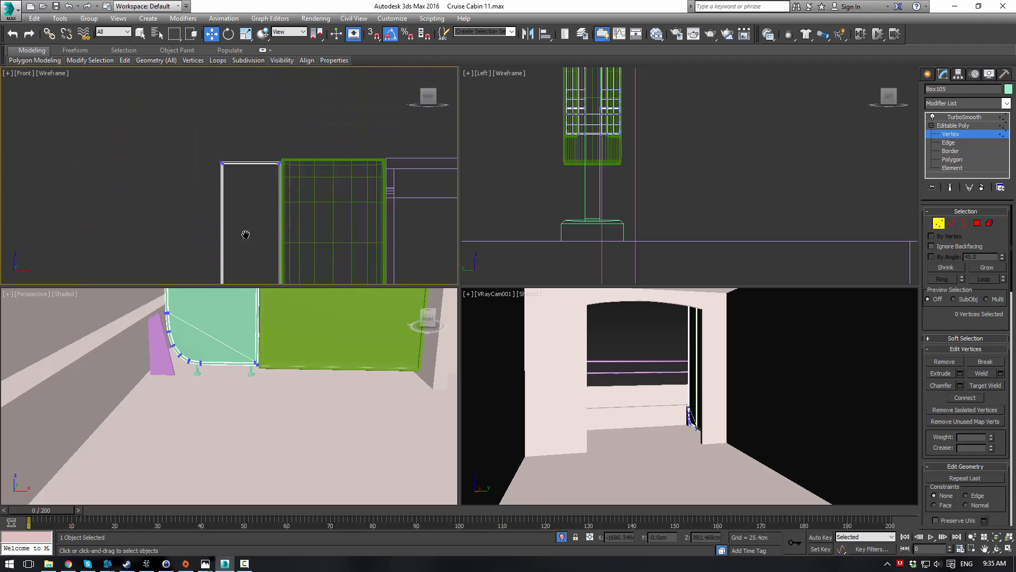
{"action": "left_click_drag", "start_coordinate": [166, 129], "coordinate": [296, 176]}
{"action": "scroll", "coordinate": [281, 163], "scroll_direction": "up", "scroll_amount": 3}
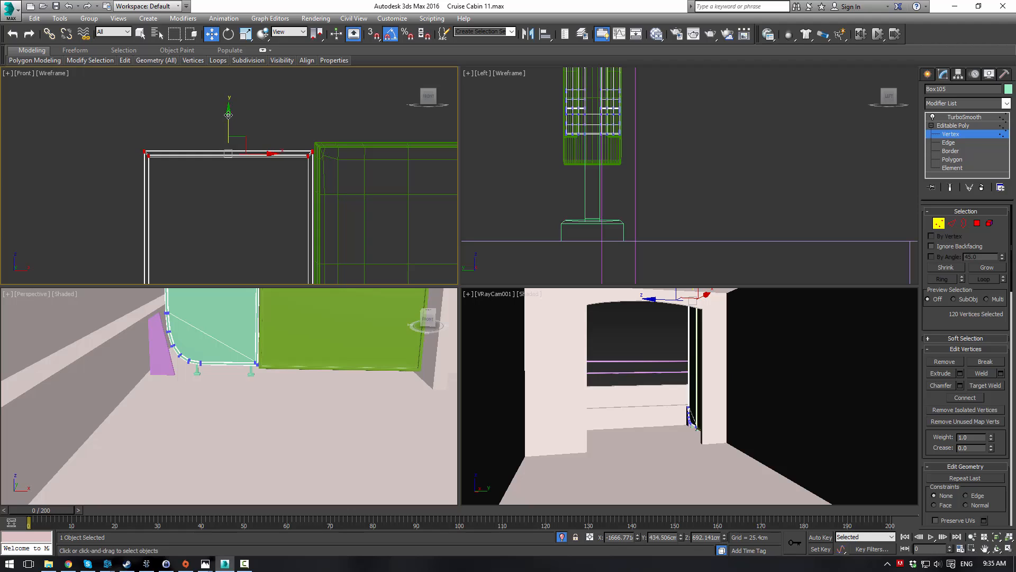
{"action": "left_click_drag", "start_coordinate": [228, 115], "coordinate": [228, 106]}
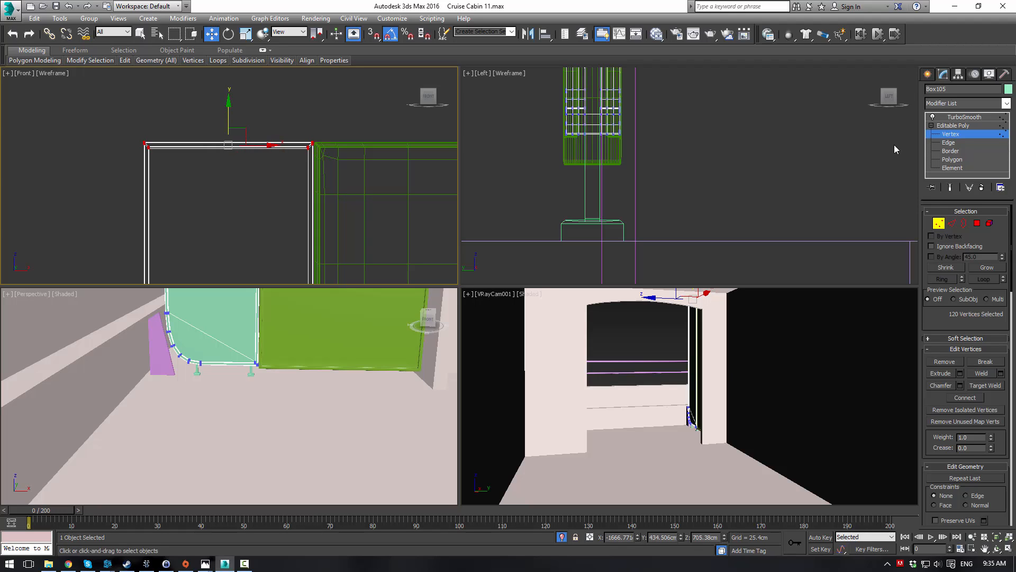
{"action": "left_click", "coordinate": [952, 126]}
{"action": "left_click", "coordinate": [962, 118]}
{"action": "left_click", "coordinate": [331, 139]}
- Select the two horizontal rails above the balcony wall, lower them slightly, and deselect them
{"action": "scroll", "coordinate": [337, 146], "scroll_direction": "down", "scroll_amount": 4}
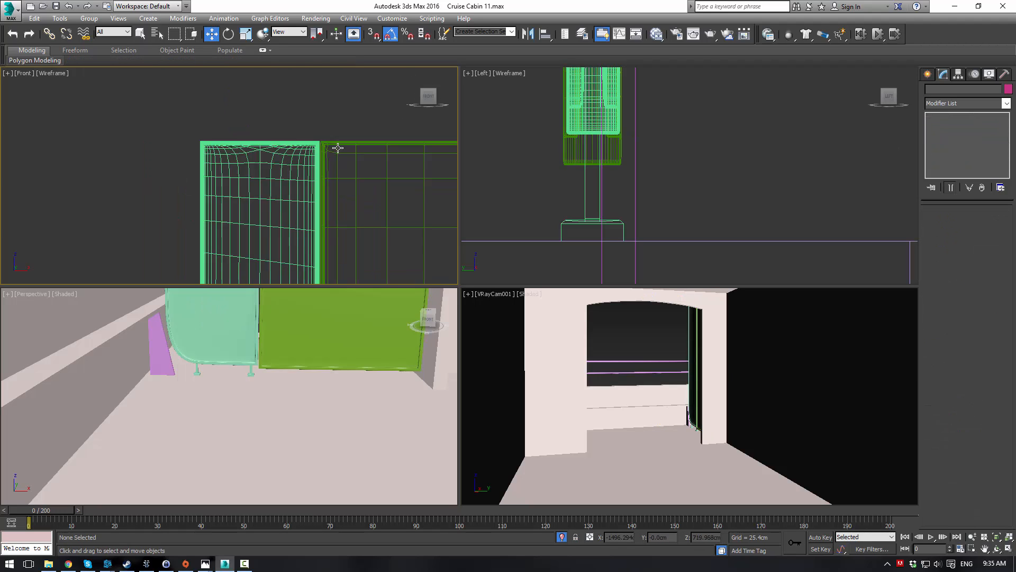
{"action": "middle_click_drag", "start_coordinate": [340, 147], "coordinate": [340, 80]}
{"action": "scroll", "coordinate": [340, 80], "scroll_direction": "down", "scroll_amount": 2}
{"action": "middle_click_drag", "start_coordinate": [338, 152], "coordinate": [332, 113]}
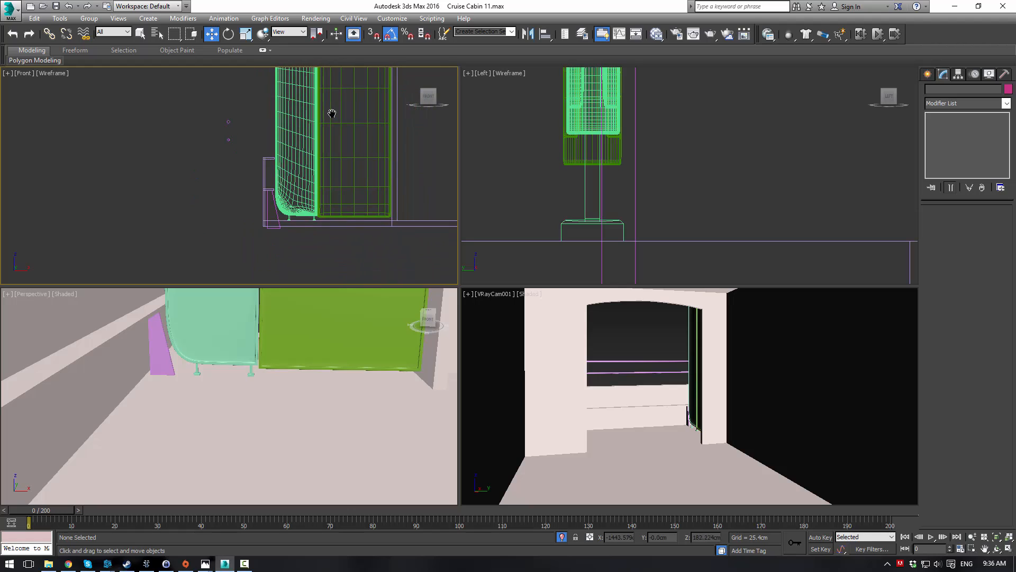
{"action": "left_click", "coordinate": [629, 323]}
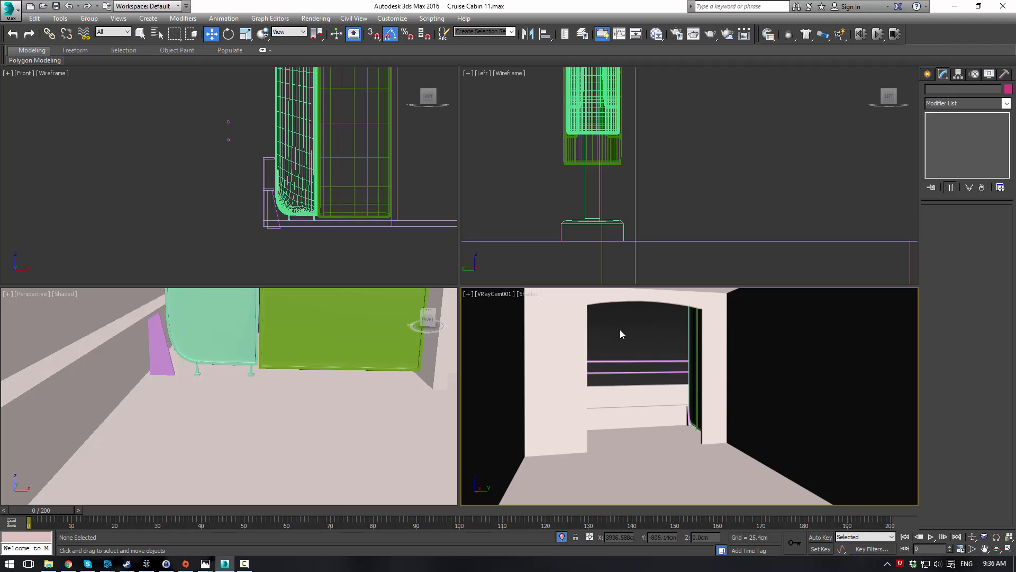
{"action": "left_click_drag", "start_coordinate": [639, 388], "coordinate": [608, 345]}
{"action": "left_click", "coordinate": [656, 342]}
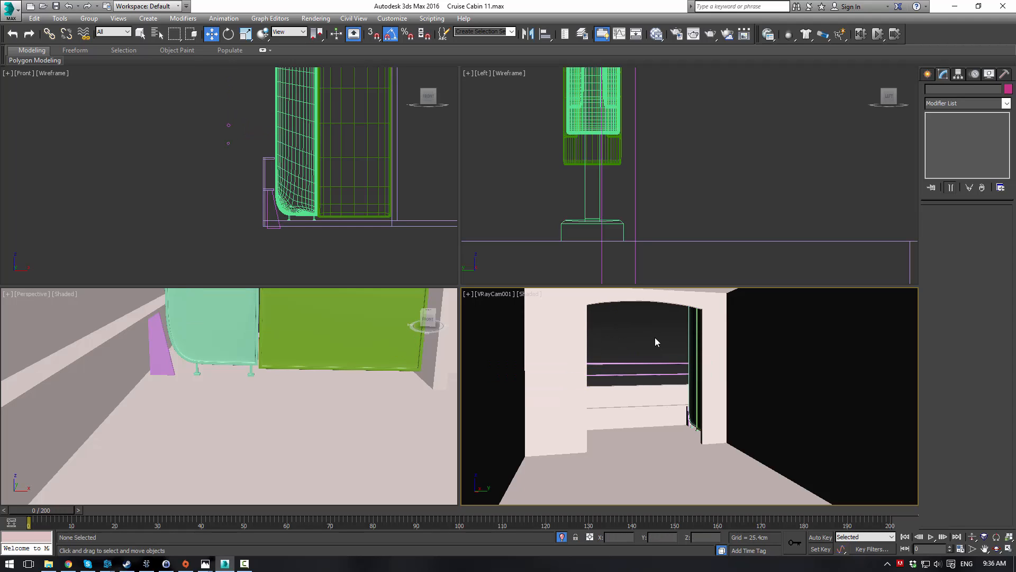
- Select the cabin shell and raise the top vertices of the balcony wall's lower ledge by about 3.4 cm
{"action": "left_click", "coordinate": [636, 393]}
{"action": "left_click", "coordinate": [636, 393]}
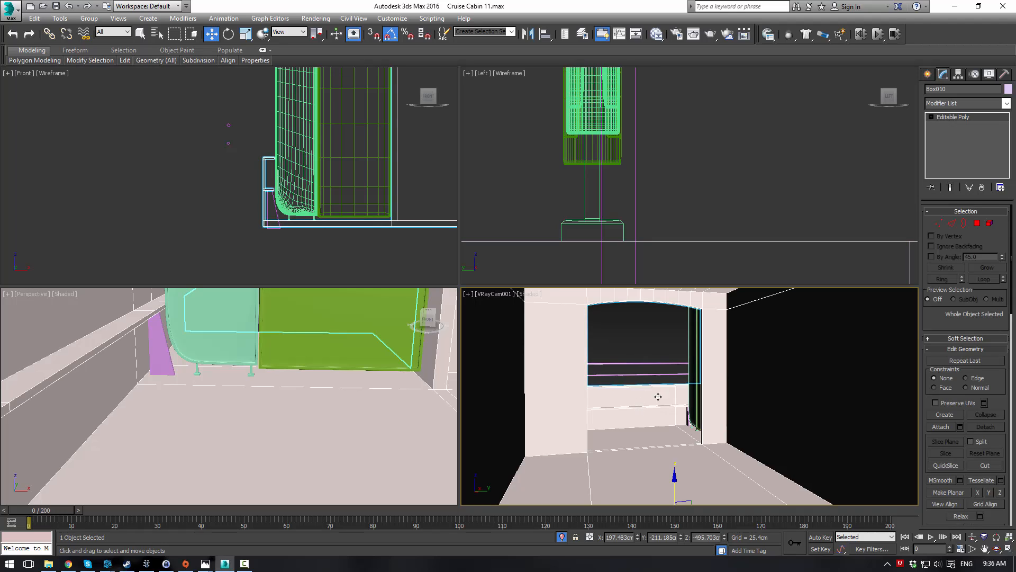
{"action": "left_click", "coordinate": [643, 344]}
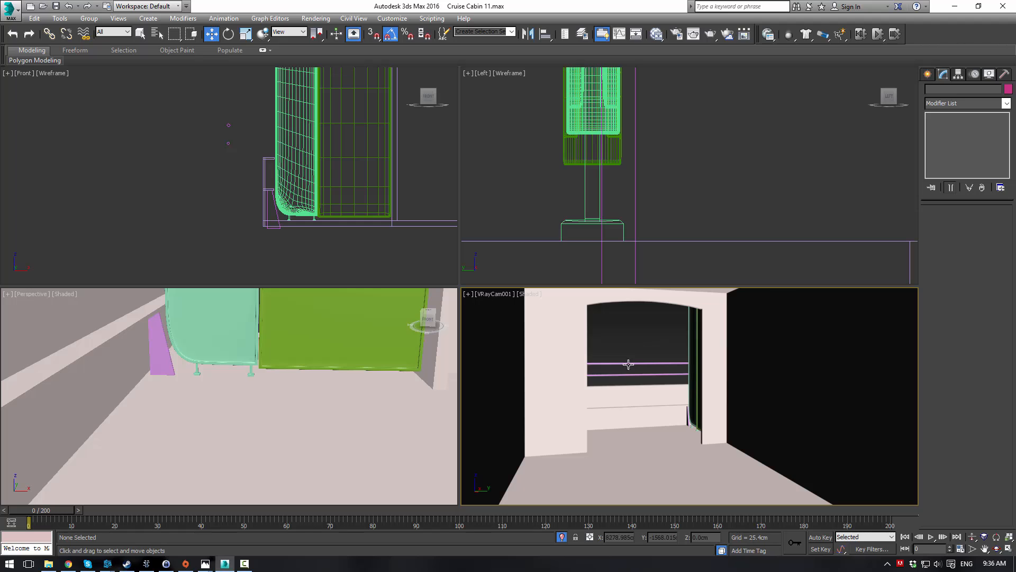
{"action": "left_click", "coordinate": [643, 343]}
{"action": "scroll", "coordinate": [334, 185], "scroll_direction": "up", "scroll_amount": 5}
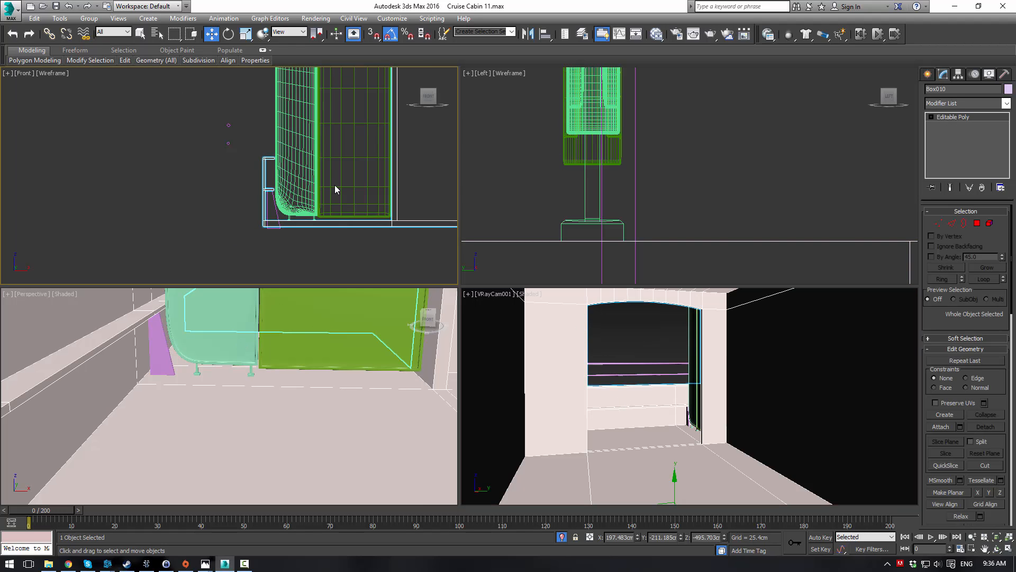
{"action": "left_click", "coordinate": [939, 223]}
{"action": "scroll", "coordinate": [199, 199], "scroll_direction": "up", "scroll_amount": 2}
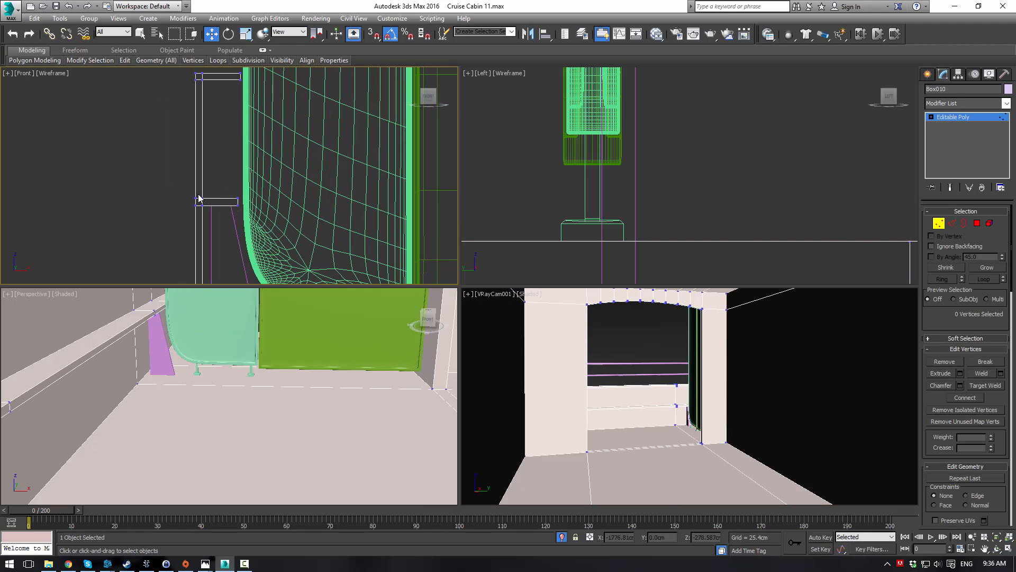
{"action": "left_click_drag", "start_coordinate": [258, 202], "coordinate": [214, 172]}
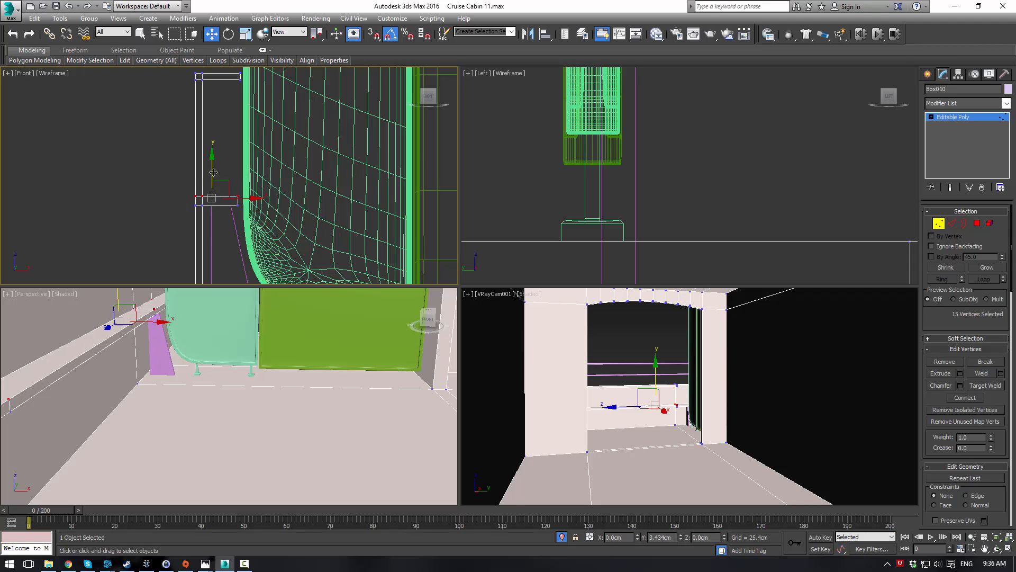
- Extend the lower ledge's inner edge about 5 cm toward the teal panel and raise the balcony wall cap's top vertices slightly
{"action": "left_click_drag", "start_coordinate": [232, 217], "coordinate": [247, 189]}
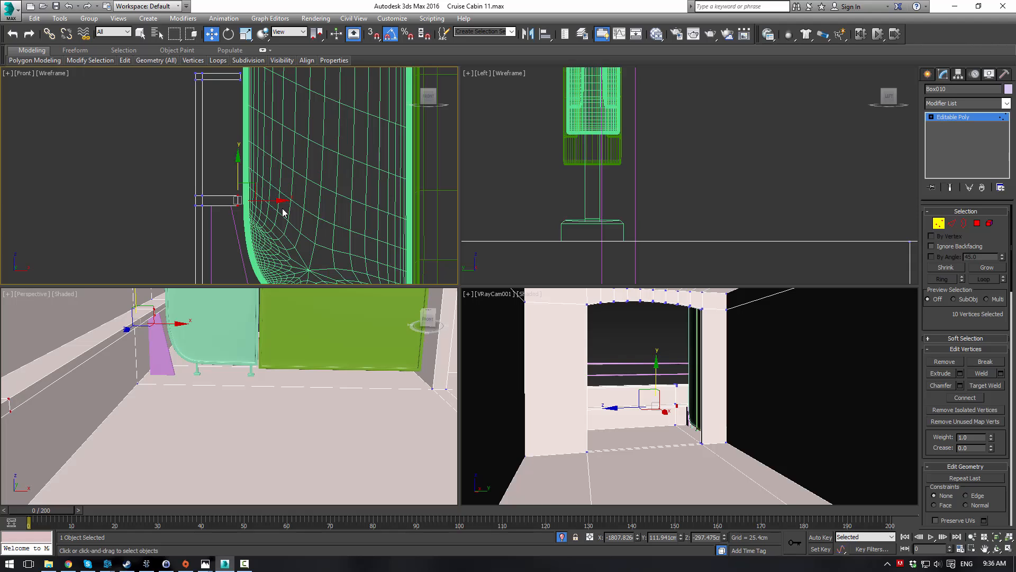
{"action": "left_click_drag", "start_coordinate": [271, 200], "coordinate": [274, 199]}
{"action": "middle_click_drag", "start_coordinate": [275, 128], "coordinate": [272, 186]}
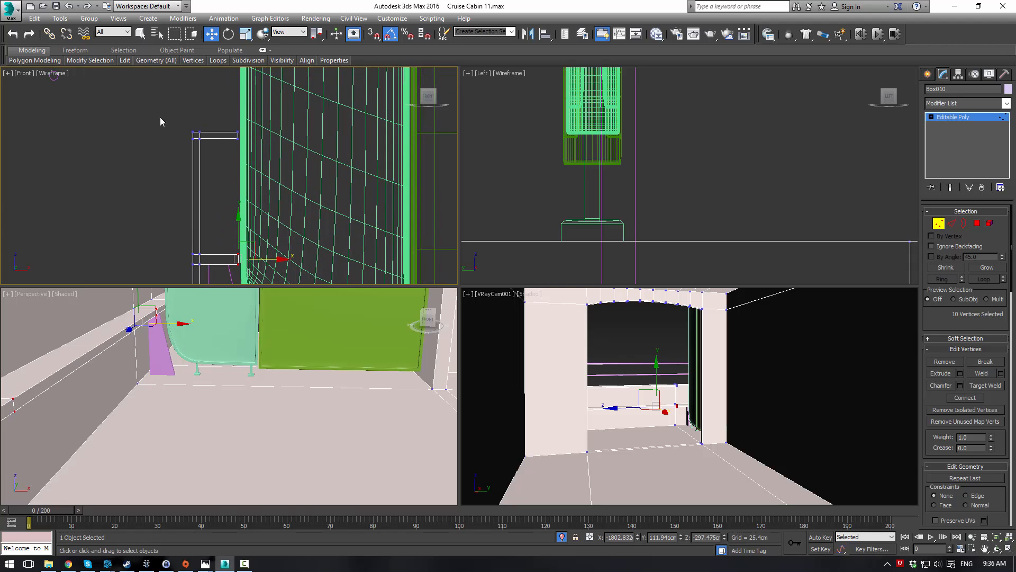
{"action": "left_click_drag", "start_coordinate": [160, 115], "coordinate": [254, 135]}
{"action": "left_click_drag", "start_coordinate": [211, 104], "coordinate": [212, 101]}
{"action": "left_click", "coordinate": [949, 116]}
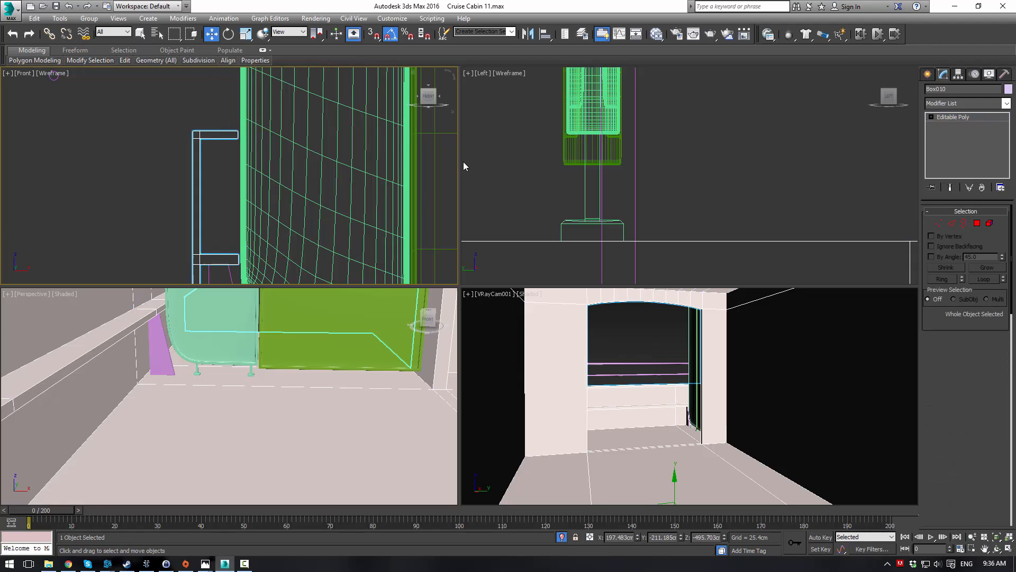
- Select all vertices of the purple wedge support and move them about 12.5 cm along X toward the balcony wall
{"action": "left_click", "coordinate": [208, 190]}
{"action": "middle_click_drag", "start_coordinate": [226, 217], "coordinate": [236, 117]}
{"action": "scroll", "coordinate": [236, 117], "scroll_direction": "up", "scroll_amount": 2}
{"action": "left_click", "coordinate": [240, 187]}
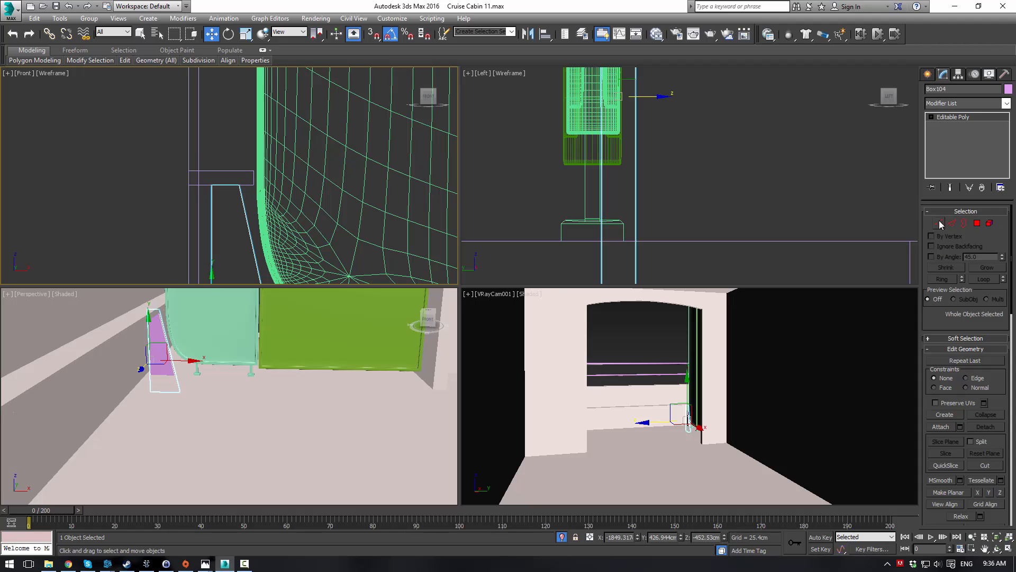
{"action": "left_click", "coordinate": [939, 223]}
{"action": "scroll", "coordinate": [269, 144], "scroll_direction": "down", "scroll_amount": 3}
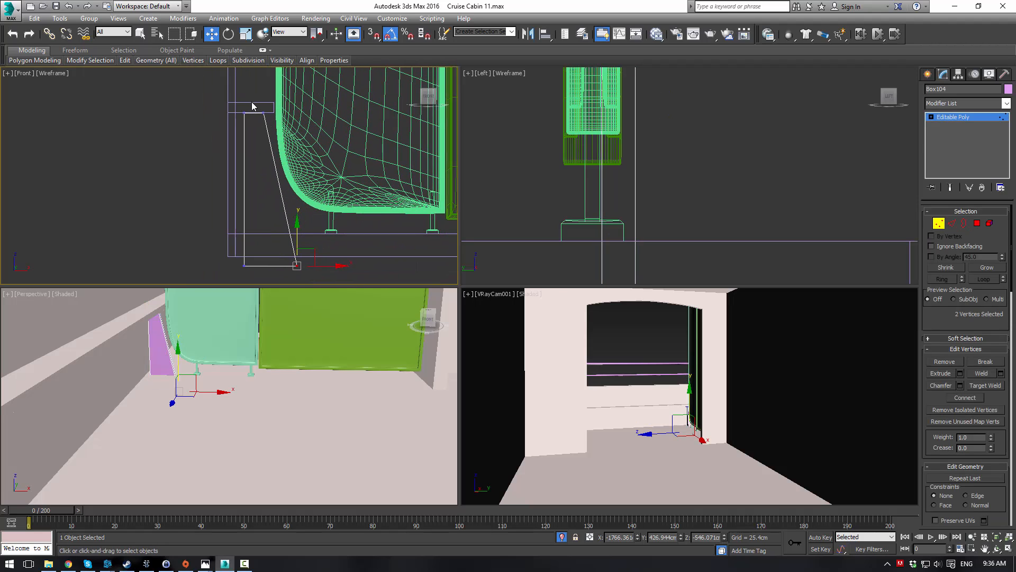
{"action": "left_click_drag", "start_coordinate": [166, 281], "coordinate": [166, 280]}
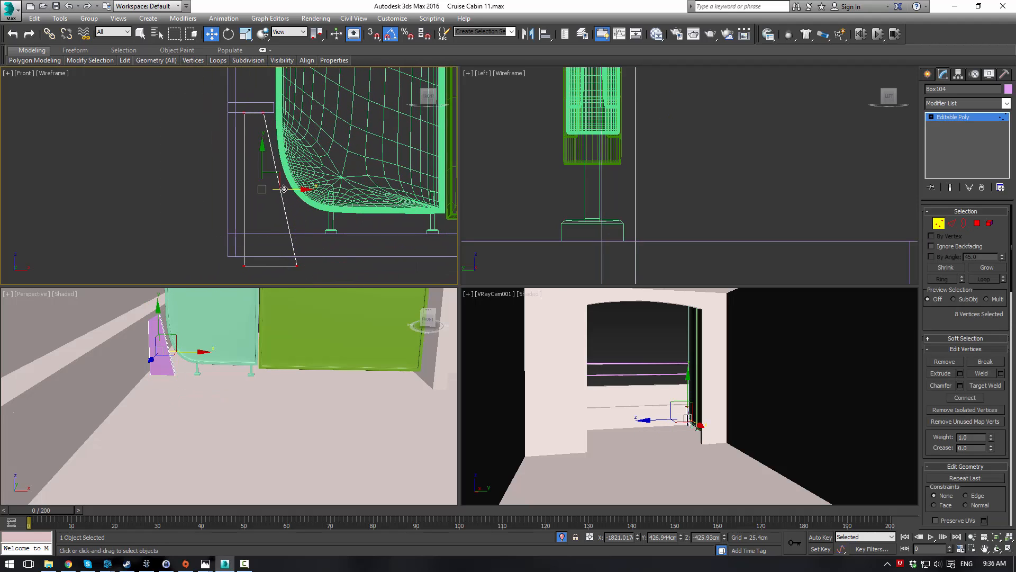
{"action": "left_click_drag", "start_coordinate": [284, 189], "coordinate": [276, 189]}
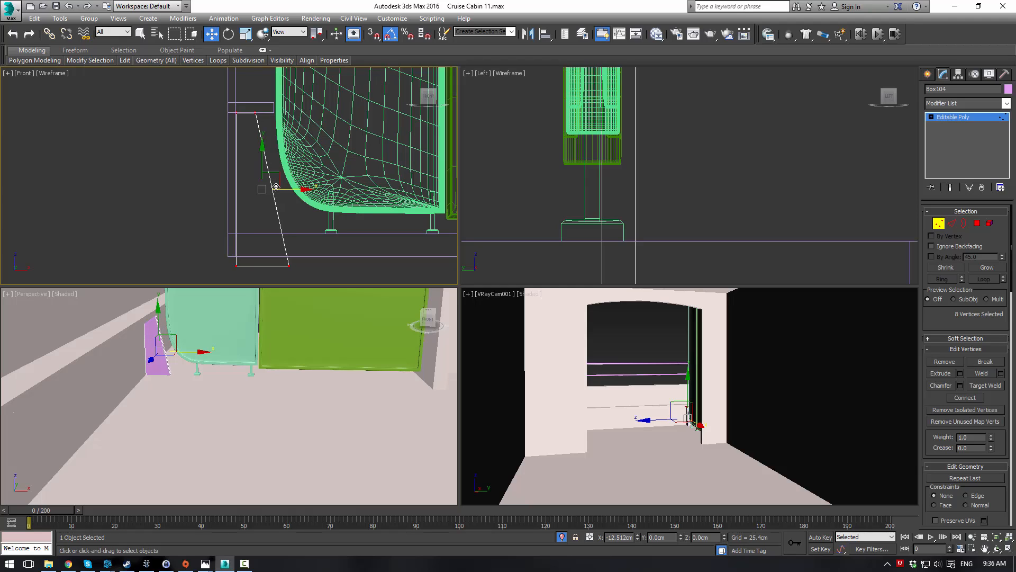
- Widen the wedge support's top by moving its inner top vertices toward the teal panel to about X -1814.16 cm
{"action": "left_click_drag", "start_coordinate": [253, 103], "coordinate": [302, 105]}
{"action": "scroll", "coordinate": [241, 66], "scroll_direction": "up", "scroll_amount": 4}
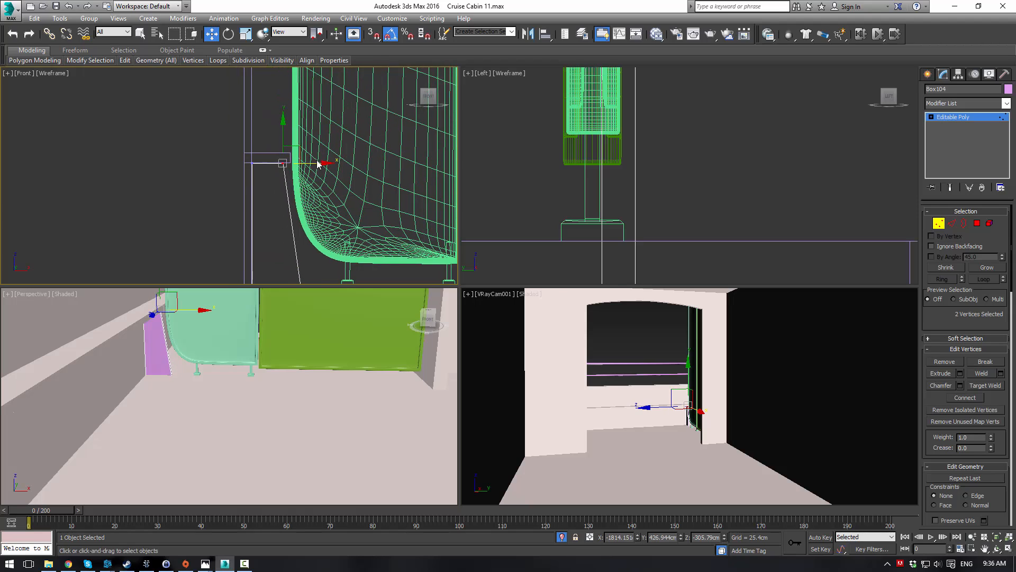
{"action": "left_click", "coordinate": [953, 117]}
- Pull the lower ledge's inner-edge vertices back about 11.8 cm to meet the wedge support's top corner, and deselect the cabin shell
{"action": "left_click", "coordinate": [257, 150]}
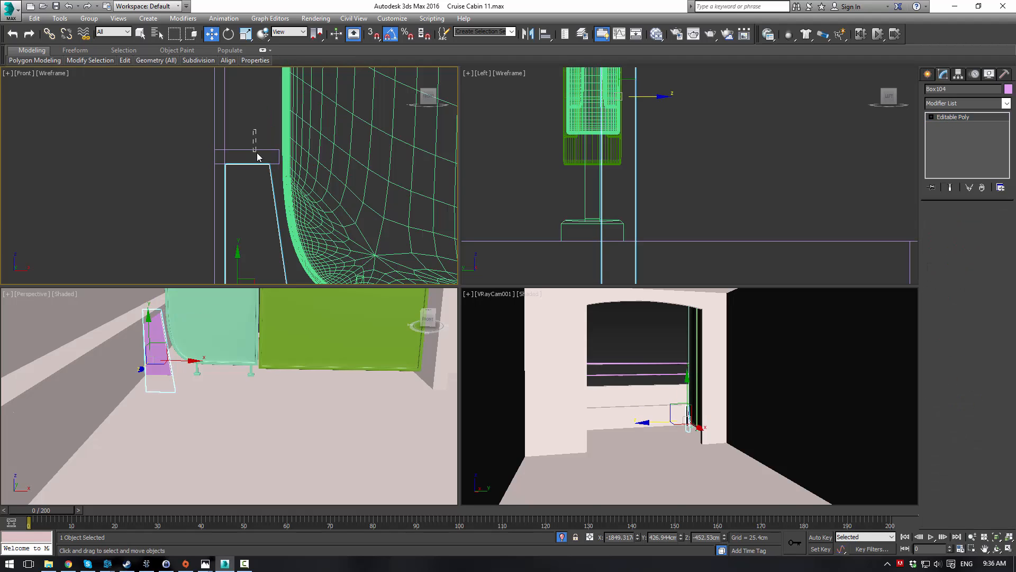
{"action": "key", "text": "1"}
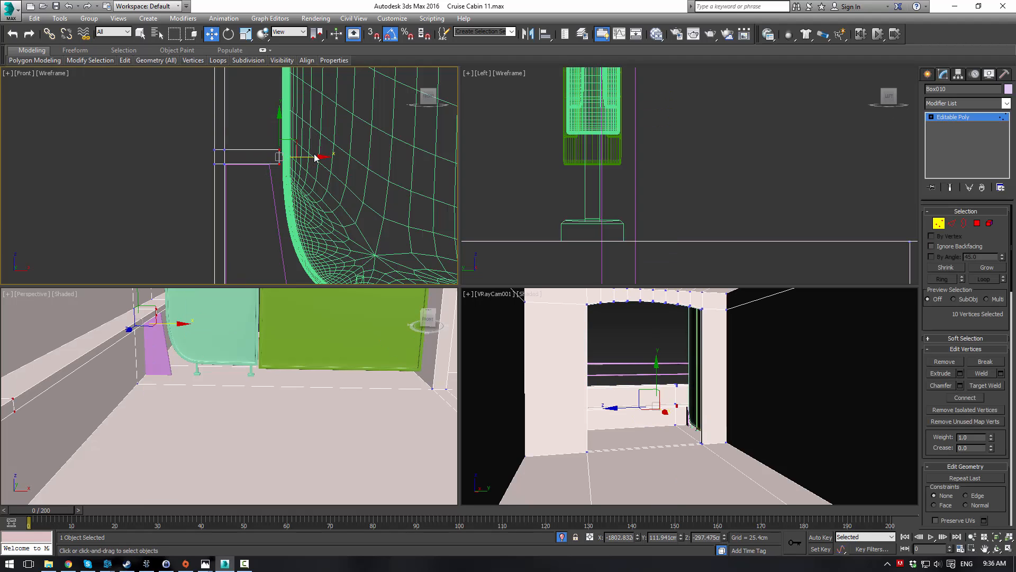
{"action": "left_click_drag", "start_coordinate": [314, 157], "coordinate": [307, 158]}
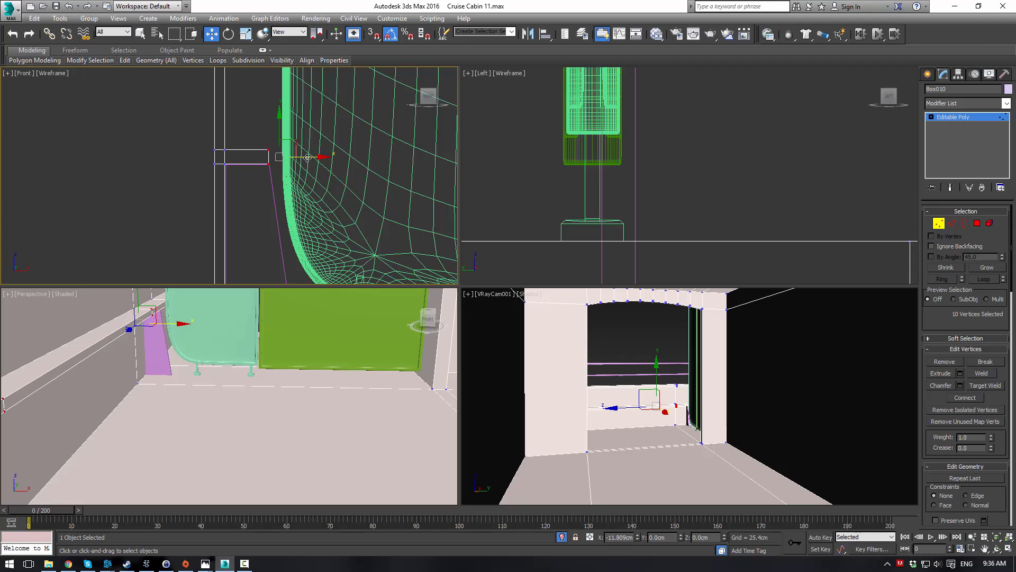
{"action": "left_click", "coordinate": [939, 118]}
{"action": "left_click", "coordinate": [270, 127]}
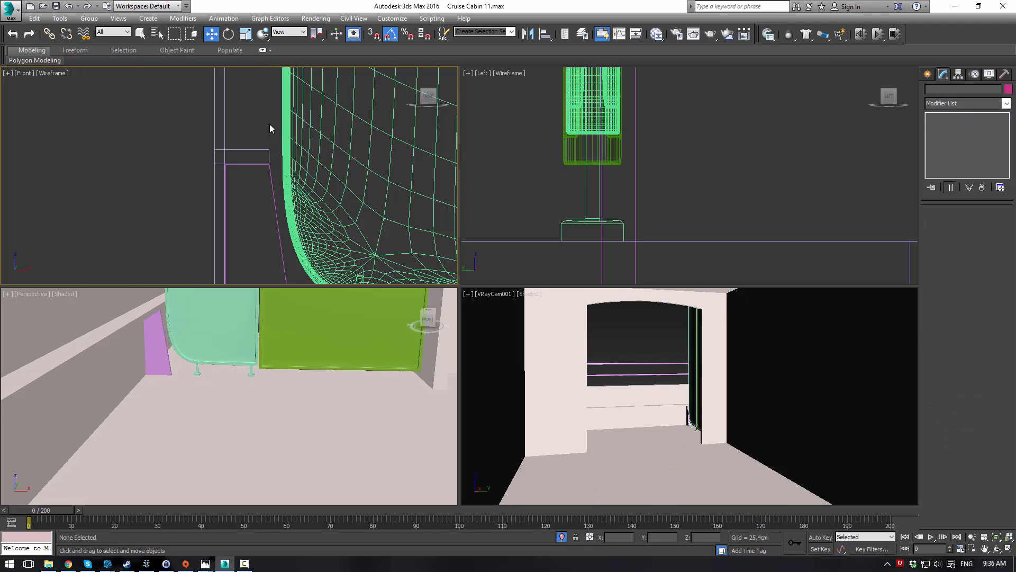
{"action": "left_click", "coordinate": [651, 349]}
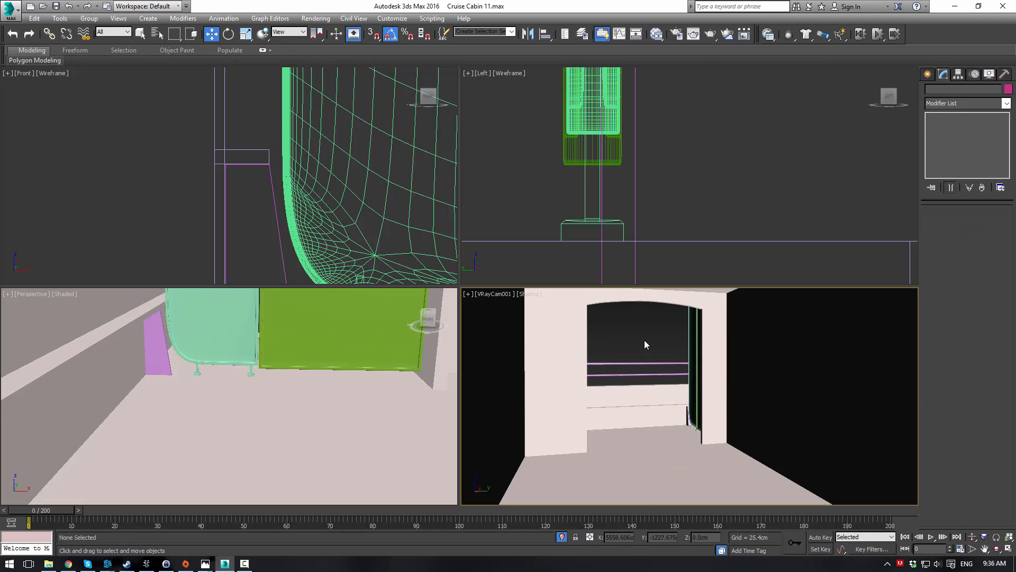
{"action": "middle_click_drag", "start_coordinate": [636, 344], "coordinate": [649, 350]}
{"action": "key", "text": "ctrl+z"}
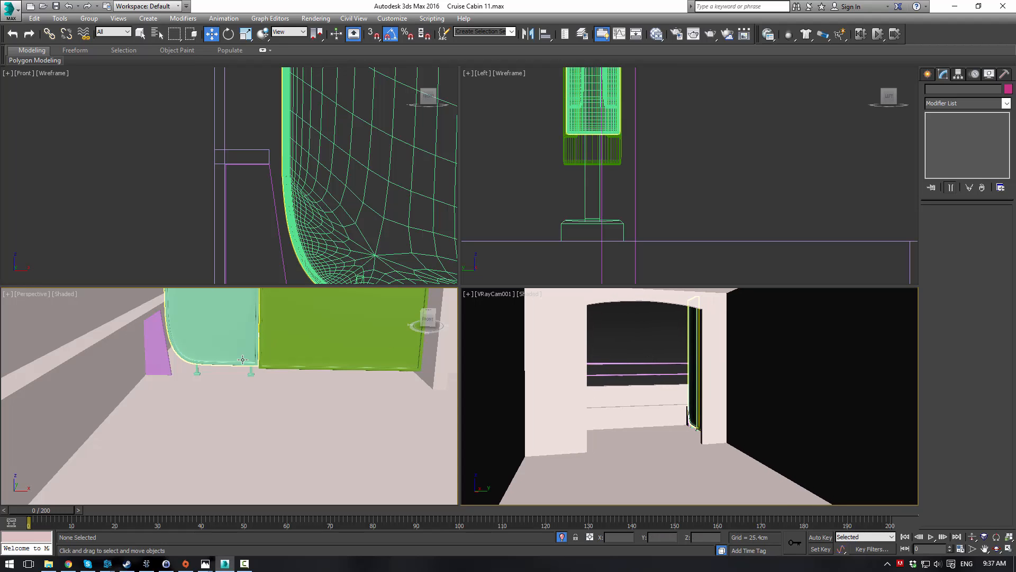
- Select the cabin shell's polygons forming the balcony floor and outer wall, and leave polygon editing
{"action": "scroll", "coordinate": [255, 355], "scroll_direction": "down", "scroll_amount": 5}
{"action": "middle_click_drag", "start_coordinate": [212, 352], "coordinate": [250, 403], "text": "alt"}
{"action": "left_click", "coordinate": [250, 402]}
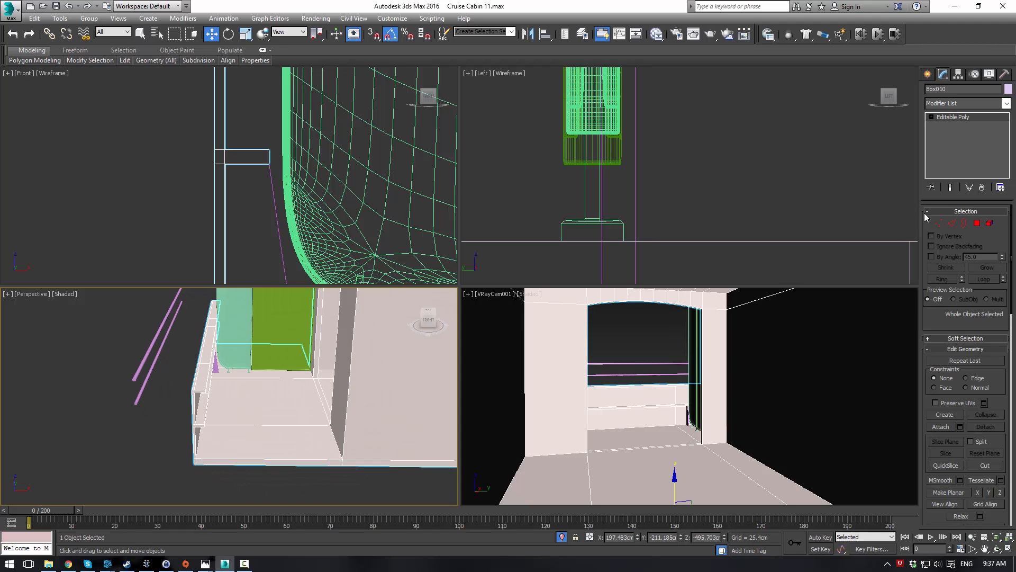
{"action": "left_click", "coordinate": [975, 224]}
{"action": "middle_click_drag", "start_coordinate": [197, 352], "coordinate": [214, 321], "text": "alt"}
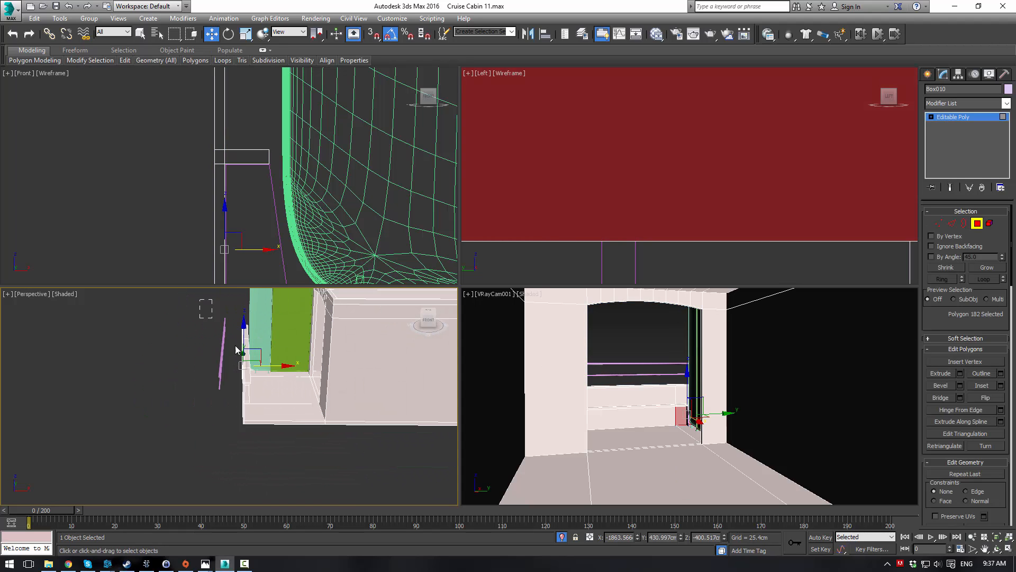
{"action": "left_click_drag", "start_coordinate": [299, 450], "coordinate": [294, 449]}
{"action": "middle_click_drag", "start_coordinate": [294, 449], "coordinate": [265, 406], "text": "alt"}
{"action": "scroll", "coordinate": [265, 405], "scroll_direction": "up", "scroll_amount": 2}
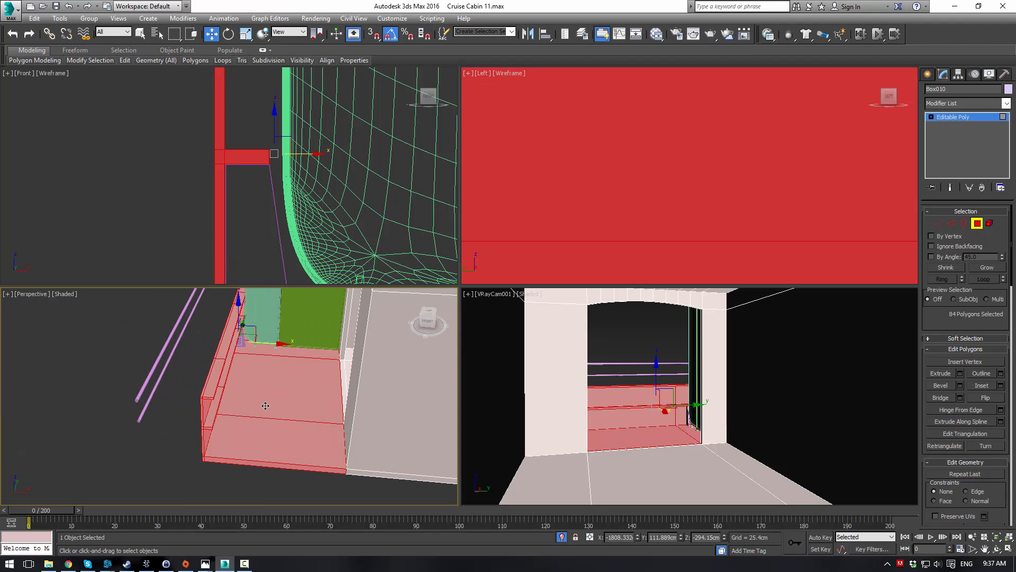
{"action": "left_click", "coordinate": [949, 119]}
- Select both balcony rails, move them about 249.3 cm along X to sit above the balcony's outer wall, and deselect them
{"action": "left_click_drag", "start_coordinate": [132, 321], "coordinate": [177, 370]}
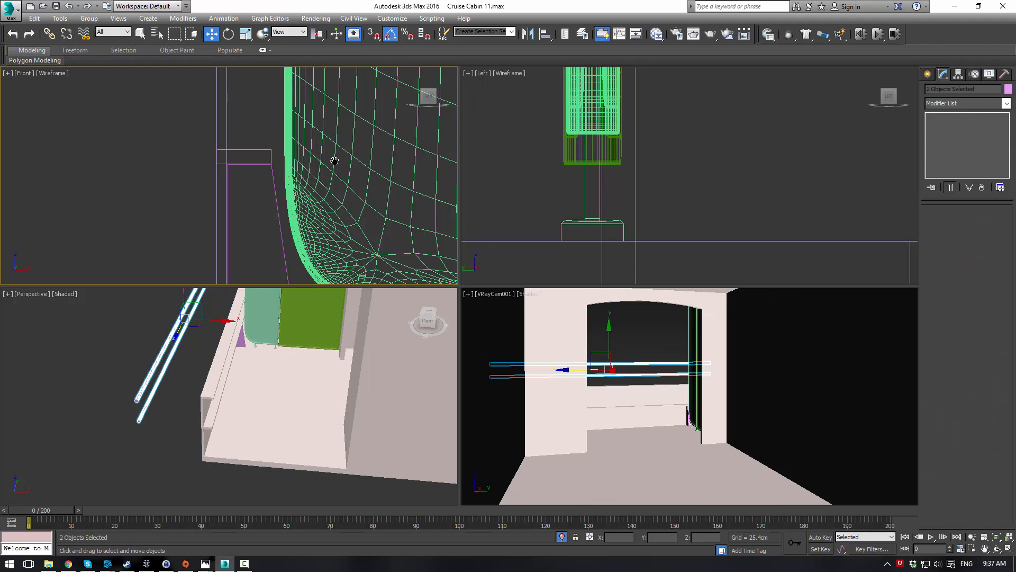
{"action": "scroll", "coordinate": [329, 169], "scroll_direction": "down", "scroll_amount": 5}
{"action": "middle_click_drag", "start_coordinate": [247, 170], "coordinate": [245, 213]}
{"action": "left_click_drag", "start_coordinate": [275, 138], "coordinate": [333, 136]}
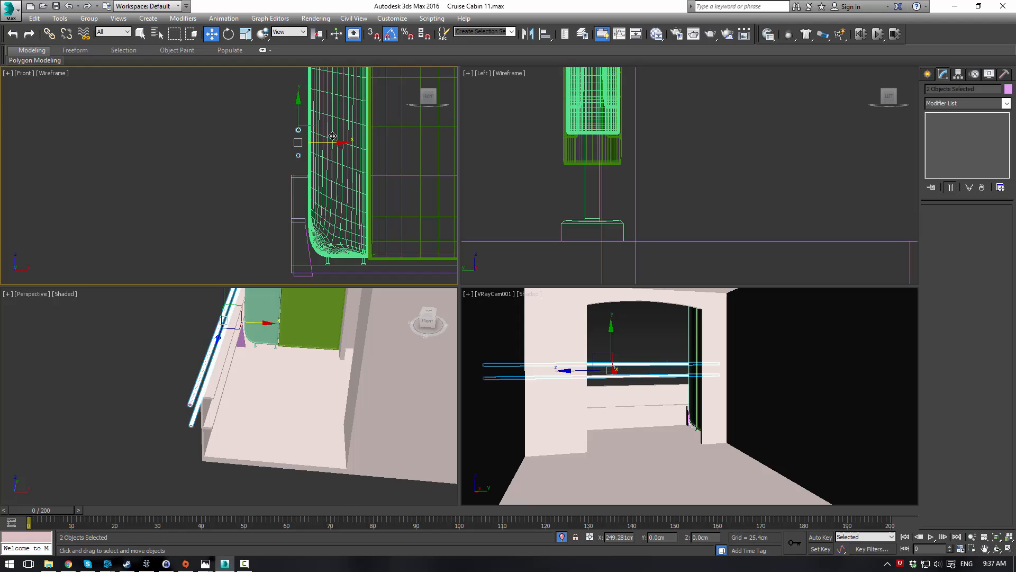
{"action": "left_click", "coordinate": [269, 205]}
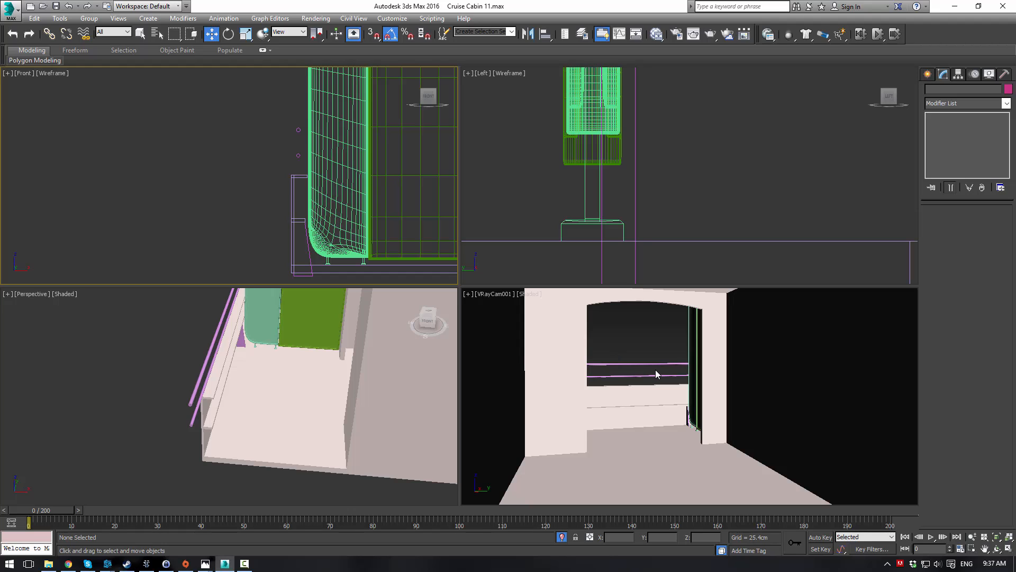
- Clone the floor post along X to place two more posts under the green divider panel, and clear the selection
{"action": "left_click", "coordinate": [616, 229]}
{"action": "middle_click_drag", "start_coordinate": [361, 265], "coordinate": [269, 206]}
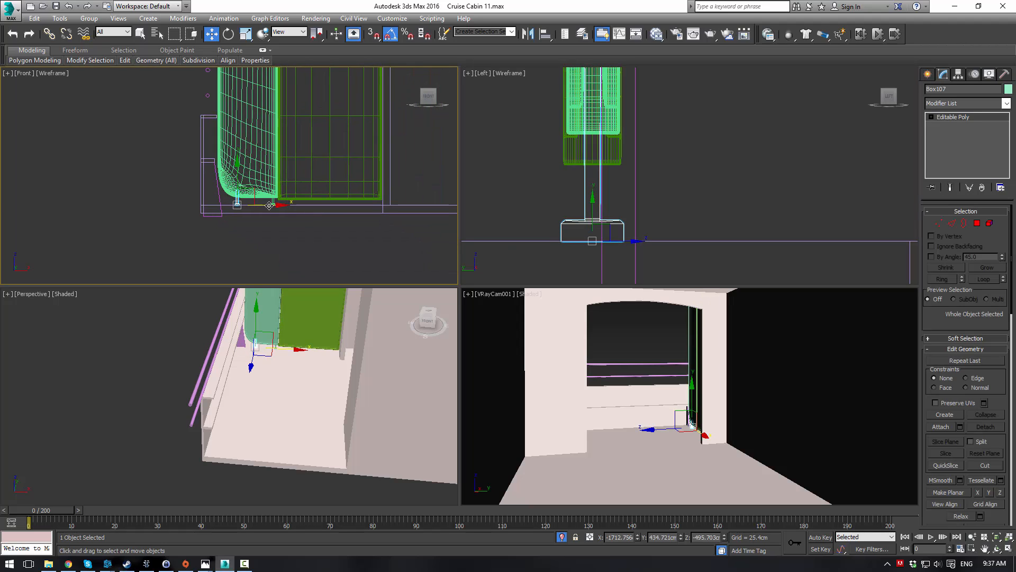
{"action": "left_click_drag", "start_coordinate": [270, 206], "coordinate": [405, 209], "text": "shift"}
{"action": "key", "text": "Return"}
{"action": "left_click", "coordinate": [521, 326]}
{"action": "left_click", "coordinate": [621, 342]}
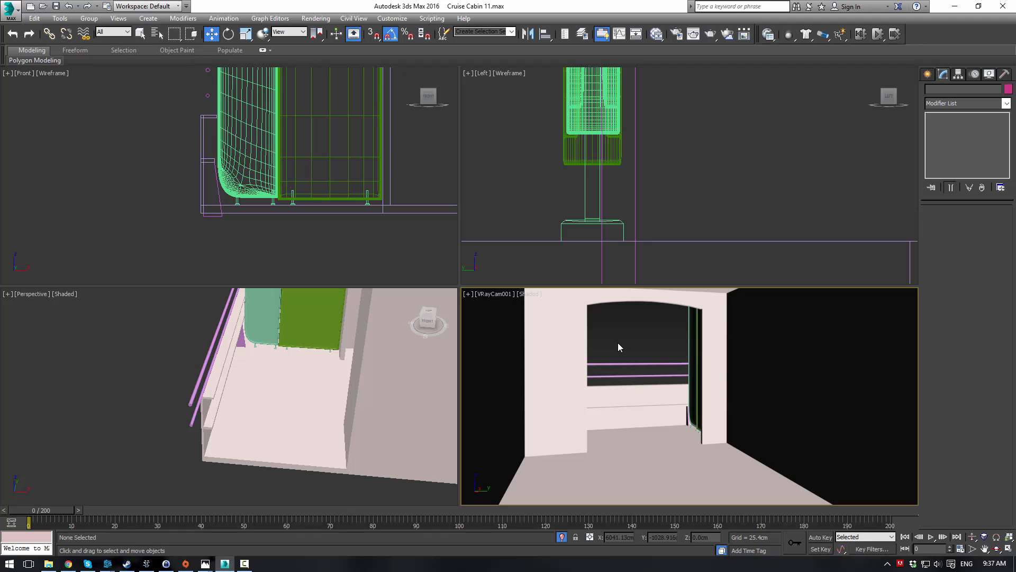
{"action": "left_click", "coordinate": [509, 350]}
- Detach the selected balcony floor and wall polygons from the cabin shell as a separate object named Balcony, and deselect the shell
{"action": "left_click", "coordinate": [293, 363]}
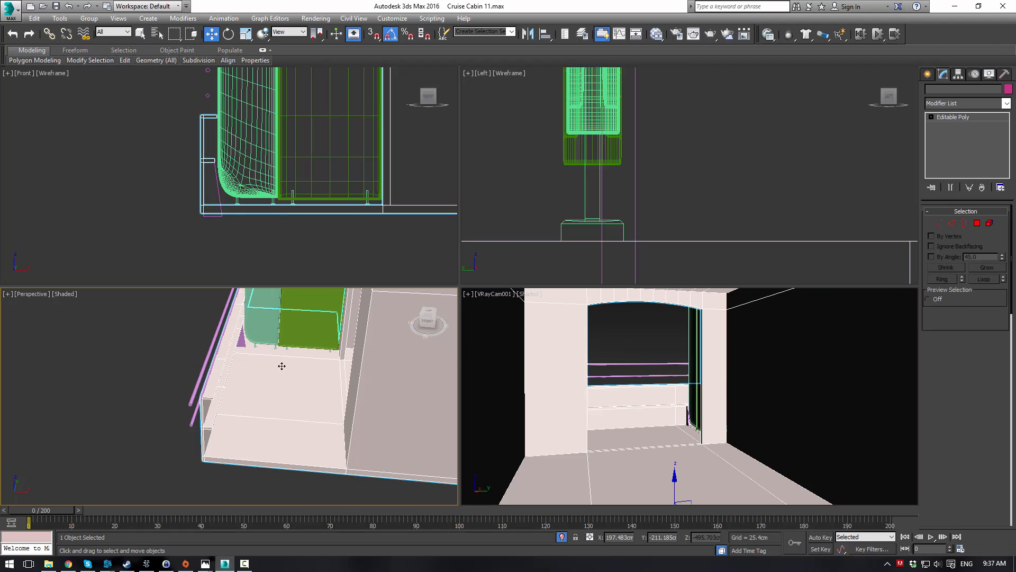
{"action": "left_click", "coordinate": [978, 223]}
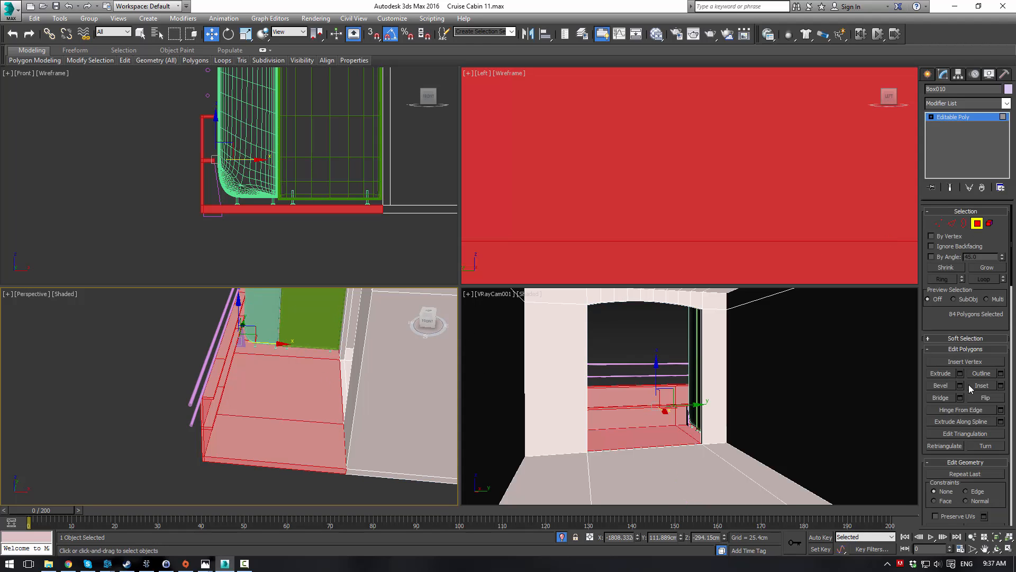
{"action": "scroll", "coordinate": [939, 339], "scroll_direction": "down", "scroll_amount": 3}
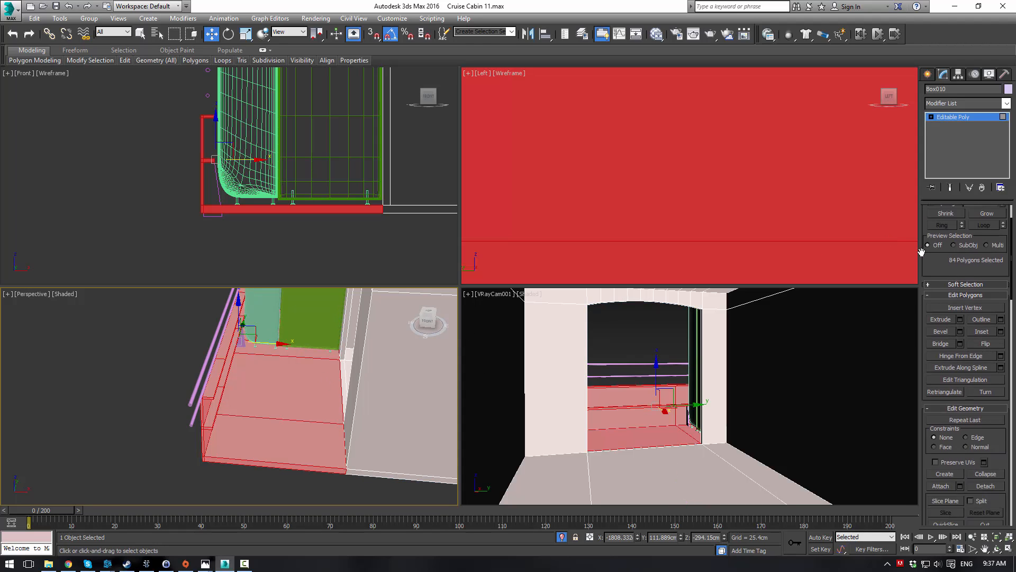
{"action": "left_click", "coordinate": [979, 459]}
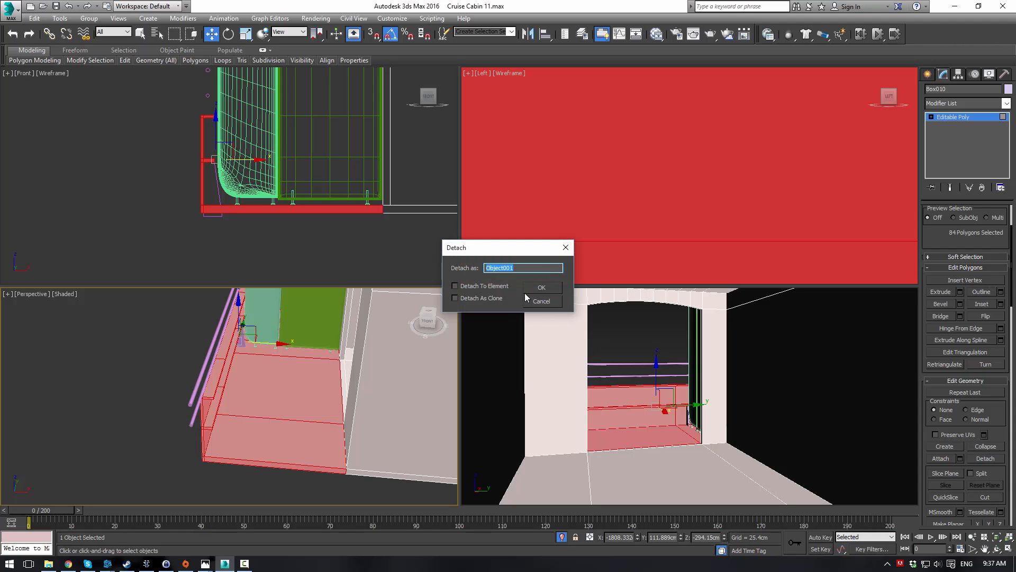
{"action": "type", "text": "Balcony"}
{"action": "key", "text": "Return"}
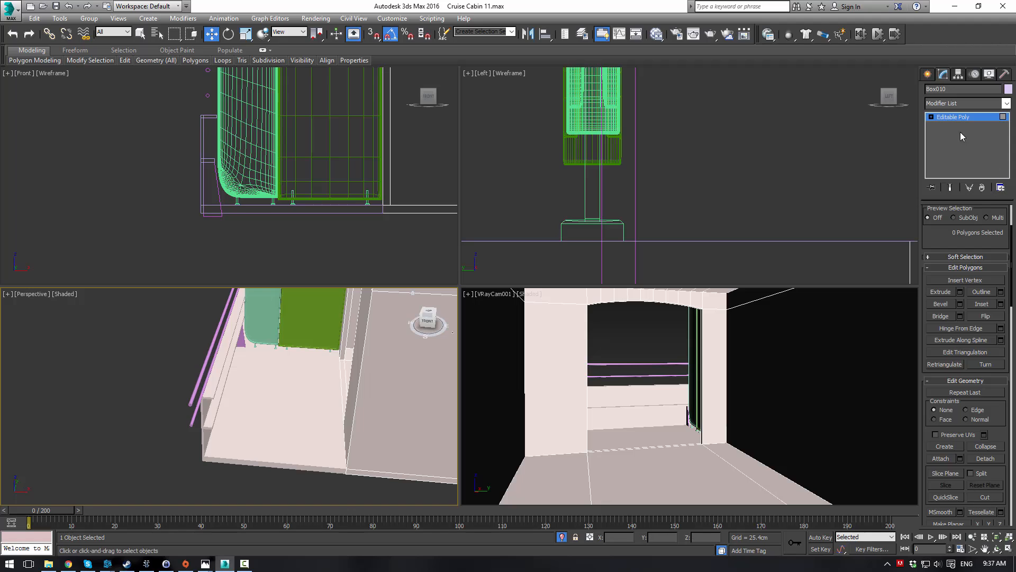
{"action": "left_click", "coordinate": [623, 253]}
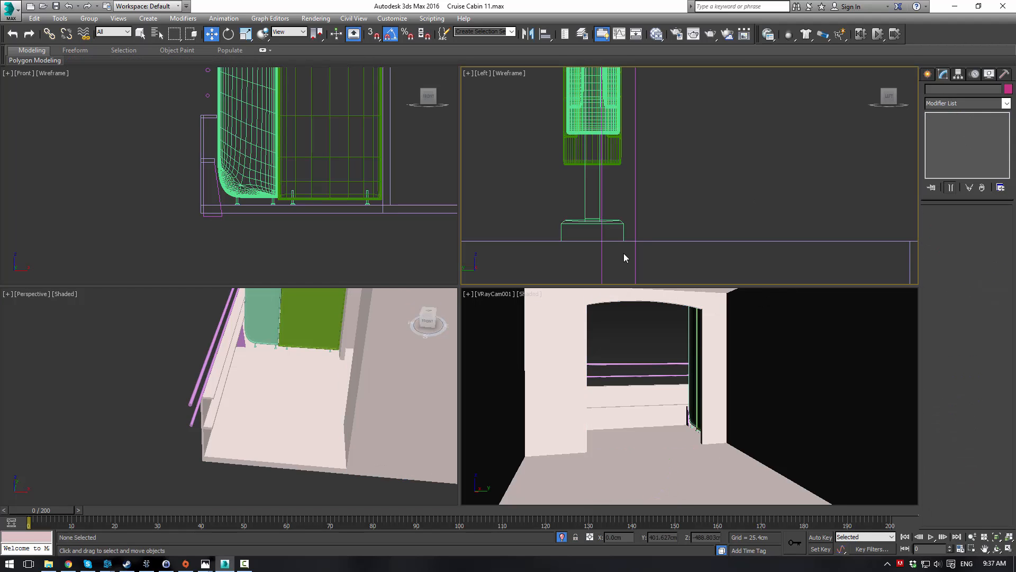
- Select all the balcony objects together, set their object color to the grey custom swatch, and clear the selection
{"action": "scroll", "coordinate": [196, 139], "scroll_direction": "down", "scroll_amount": 2}
{"action": "scroll", "coordinate": [195, 139], "scroll_direction": "down", "scroll_amount": 3}
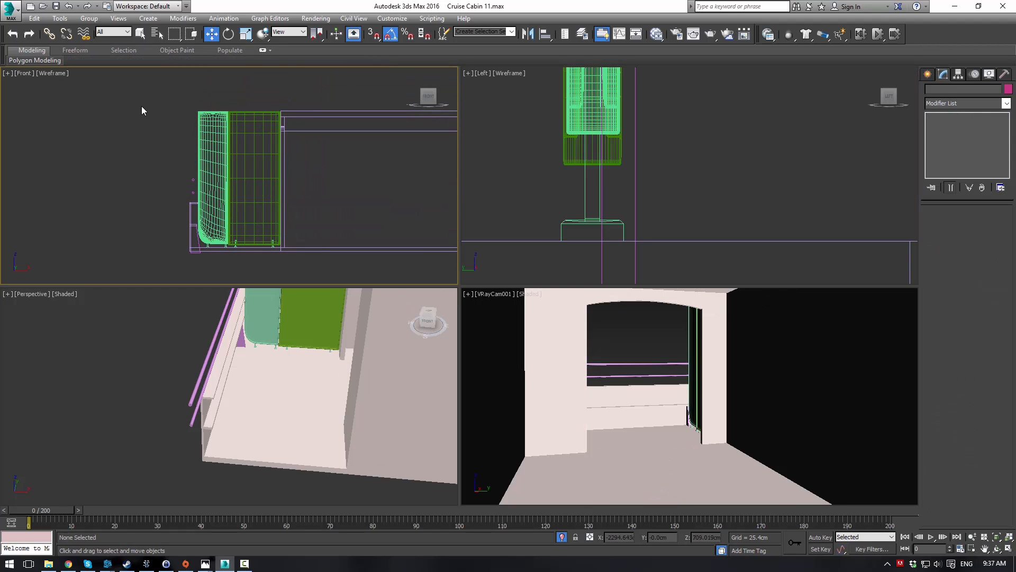
{"action": "left_click_drag", "start_coordinate": [278, 253], "coordinate": [277, 254]}
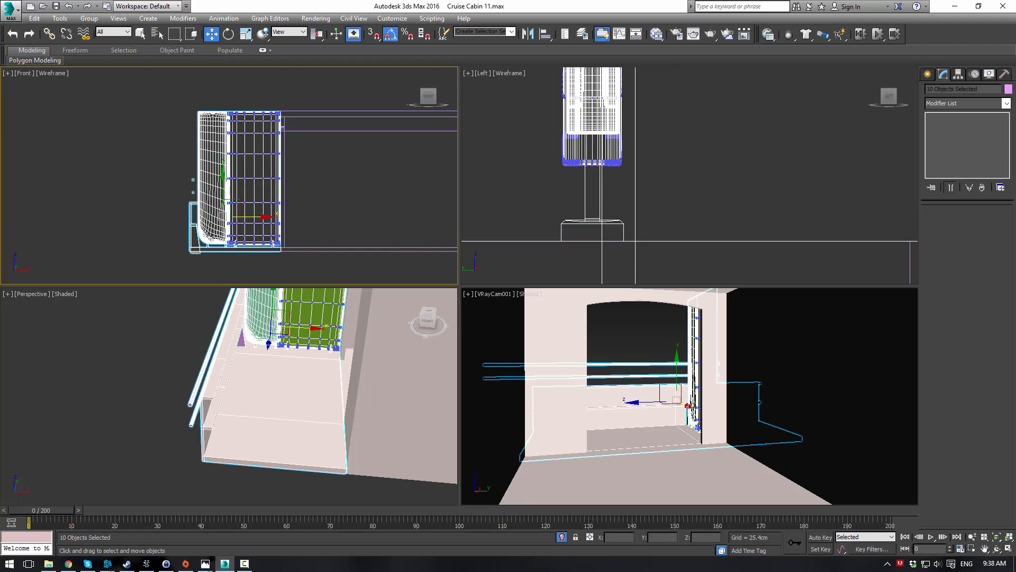
{"action": "left_click", "coordinate": [1009, 90]}
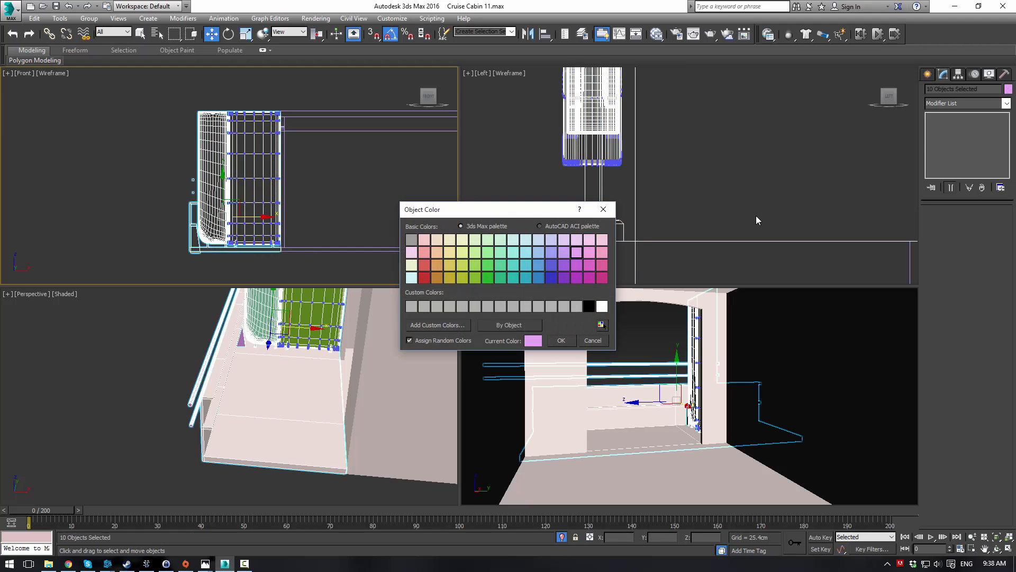
{"action": "left_click", "coordinate": [580, 310]}
{"action": "left_click", "coordinate": [574, 342]}
{"action": "left_click", "coordinate": [658, 341]}
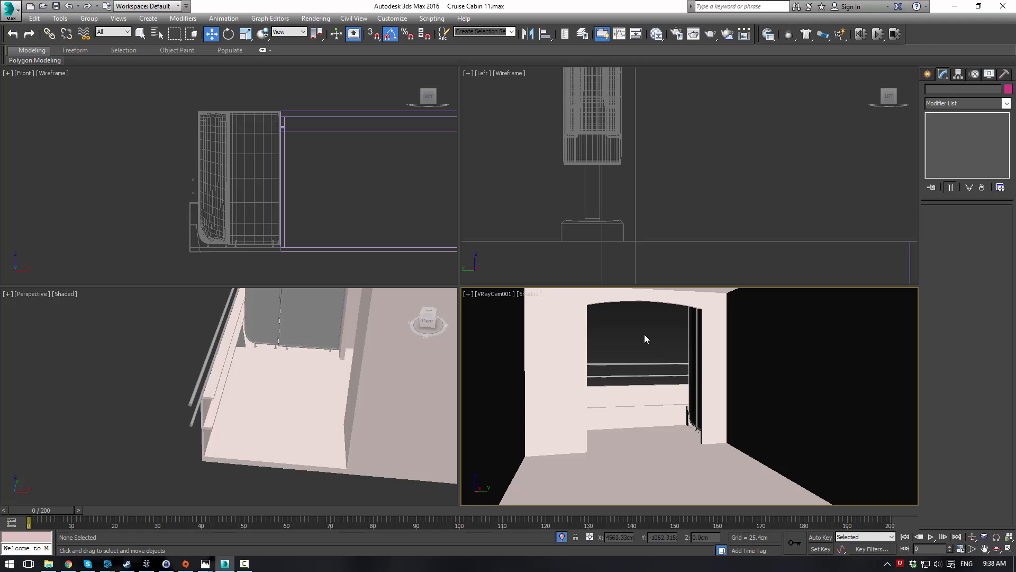
- End the isolation to bring back the whole cabin scene, and view the balcony from outside
{"action": "right_click", "coordinate": [641, 333]}
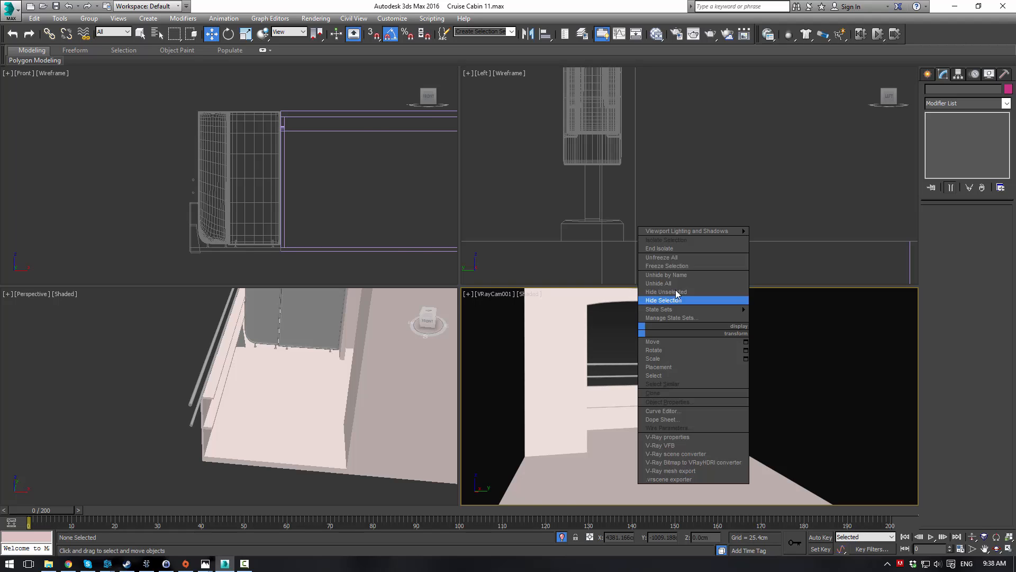
{"action": "left_click", "coordinate": [686, 249]}
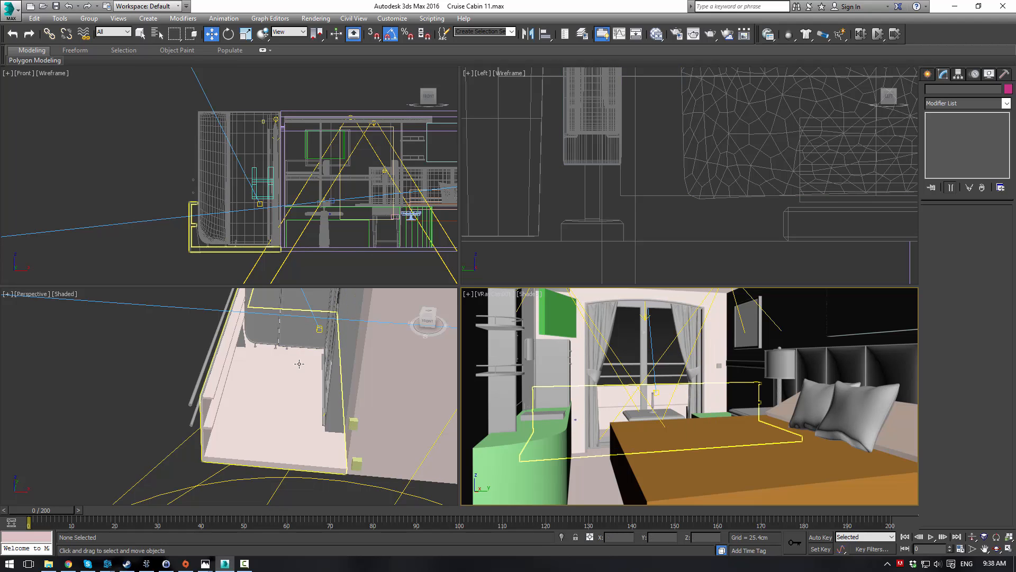
{"action": "middle_click_drag", "start_coordinate": [302, 366], "coordinate": [281, 412], "text": "alt"}
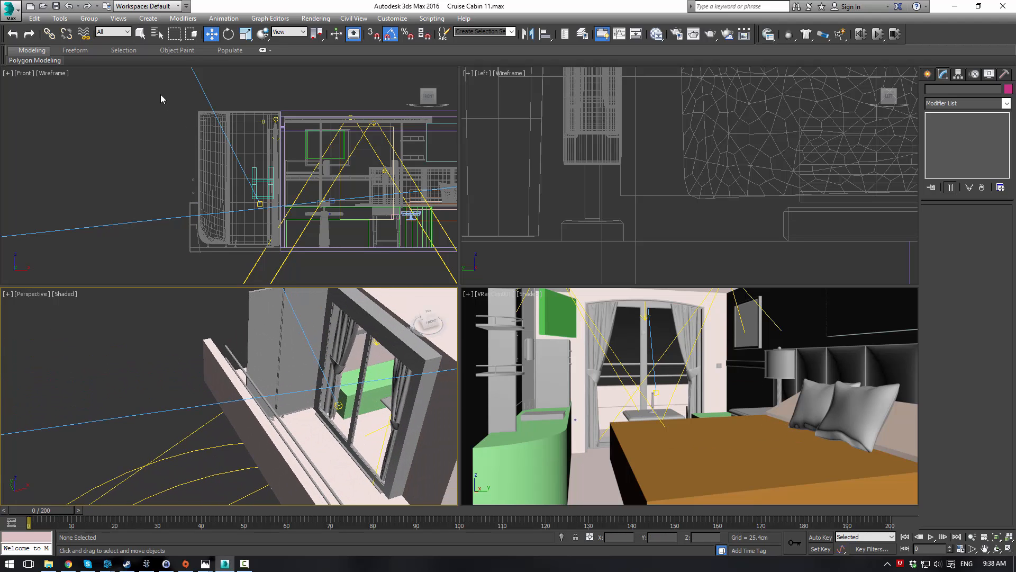
- Select the objects at the balcony end, excluding the interior lights, balcony base, wedge support, rails and outer door frame
{"action": "left_click_drag", "start_coordinate": [160, 94], "coordinate": [279, 272]}
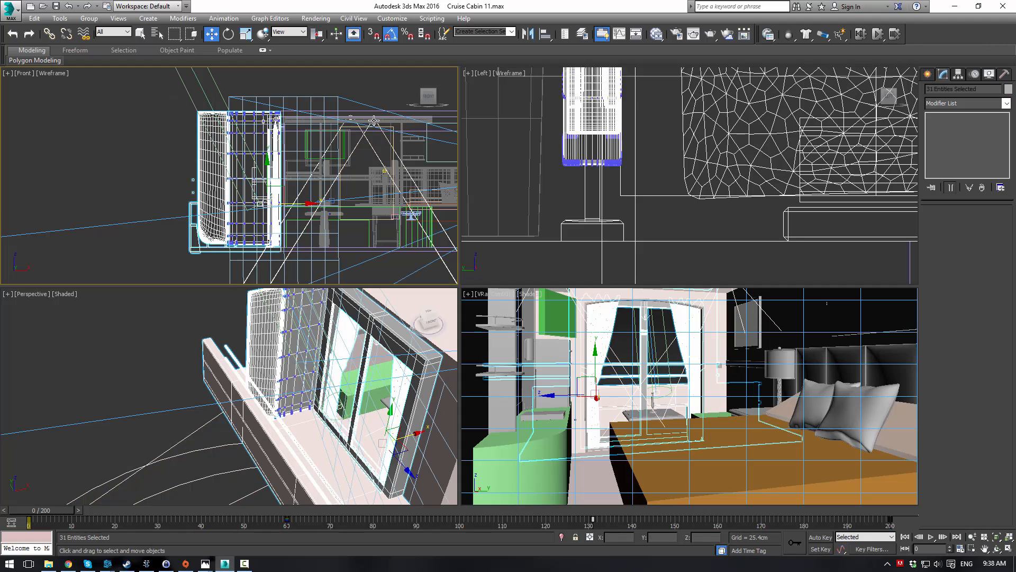
{"action": "left_click_drag", "start_coordinate": [318, 224], "coordinate": [284, 274], "text": "alt"}
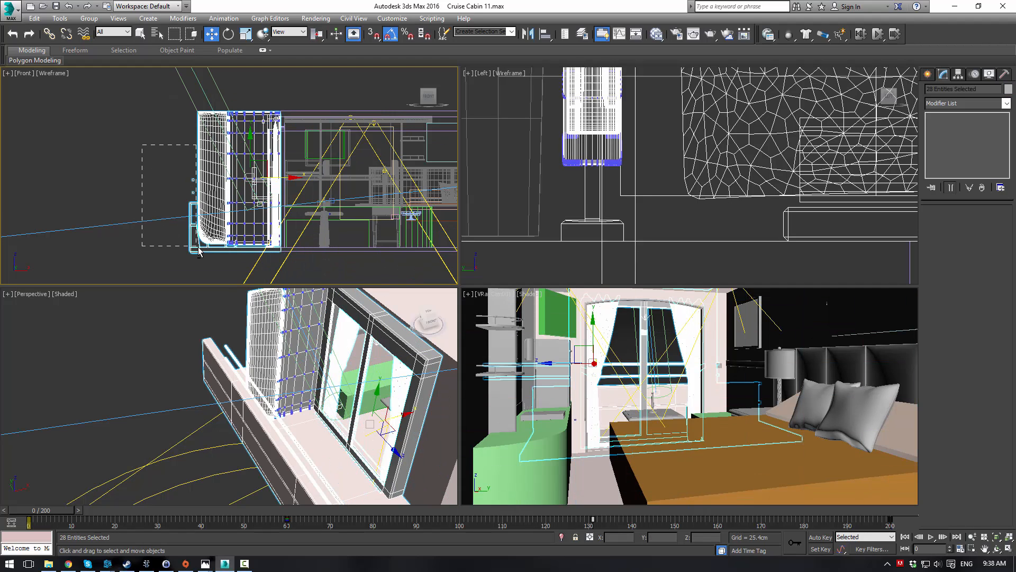
{"action": "left_click_drag", "start_coordinate": [196, 251], "coordinate": [191, 265], "text": "alt"}
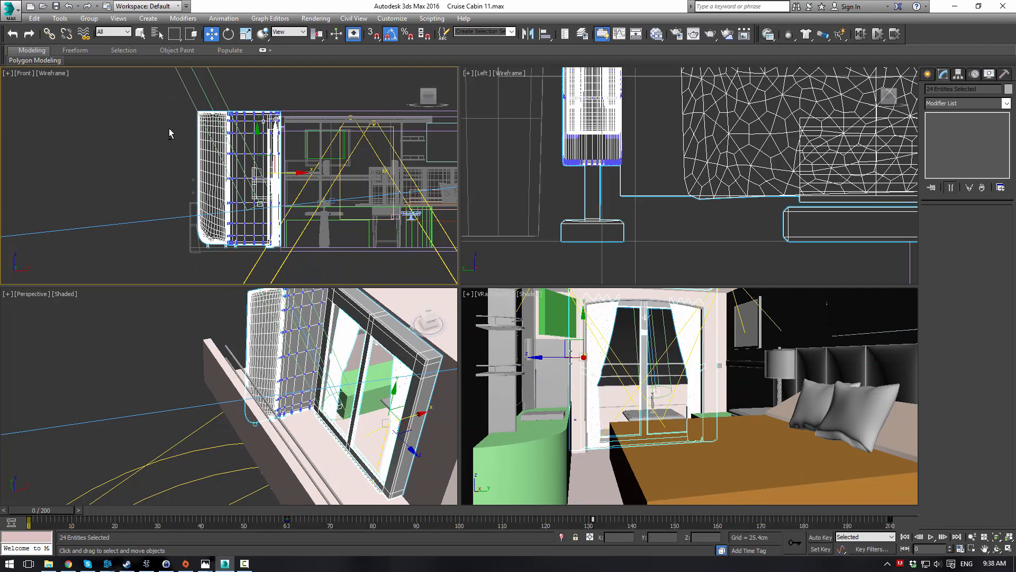
{"action": "left_click", "coordinate": [368, 315], "text": "alt"}
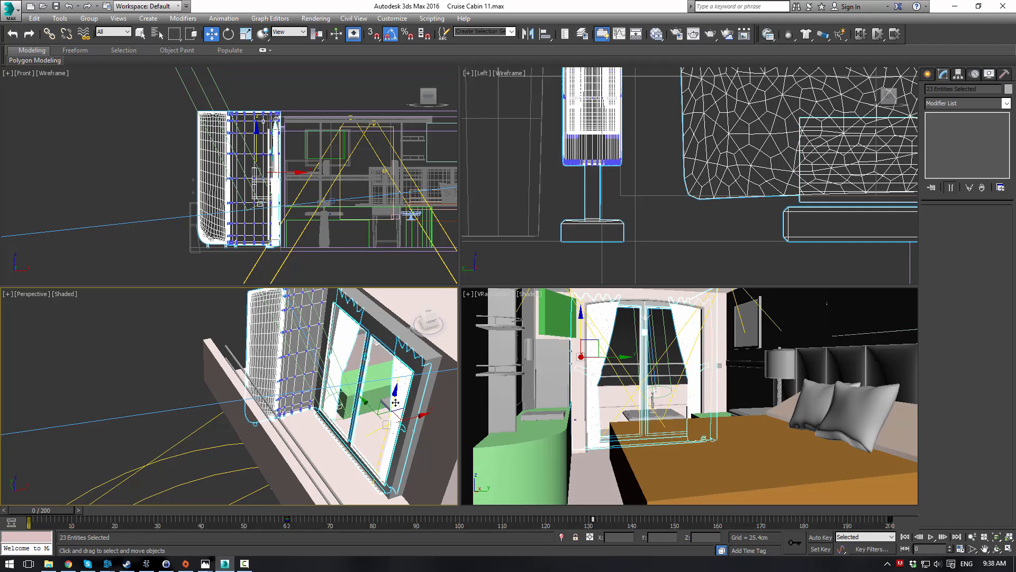
- Remove the sliding door panels, curtains, curtain tiebacks and bottom door track from the selection
{"action": "left_click_drag", "start_coordinate": [396, 403], "coordinate": [384, 383]}
{"action": "right_click", "coordinate": [384, 383]}
{"action": "left_click", "coordinate": [348, 331], "text": "alt"}
{"action": "left_click", "coordinate": [382, 396], "text": "alt"}
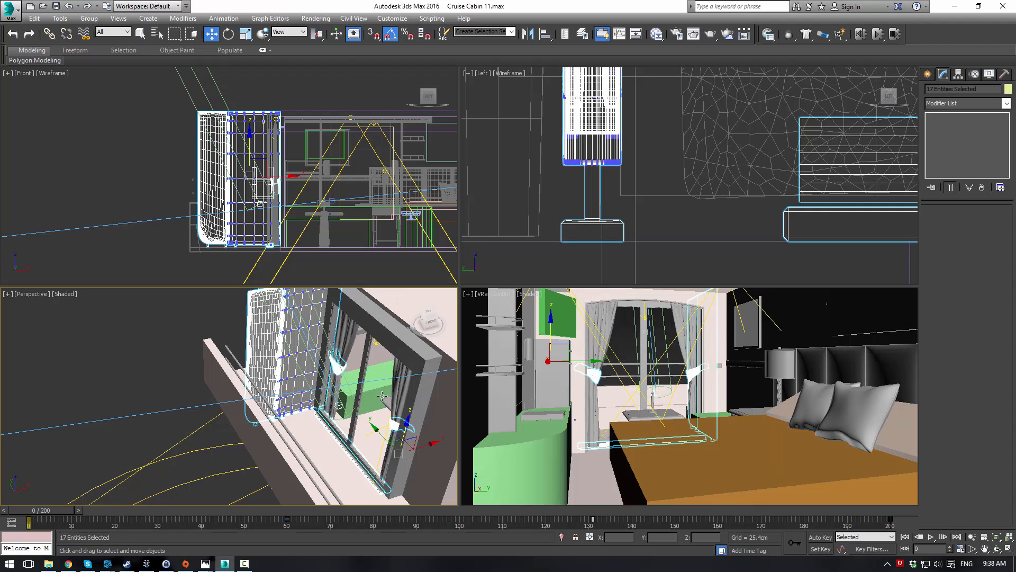
{"action": "left_click", "coordinate": [339, 352], "text": "alt"}
{"action": "left_click", "coordinate": [336, 440], "text": "alt"}
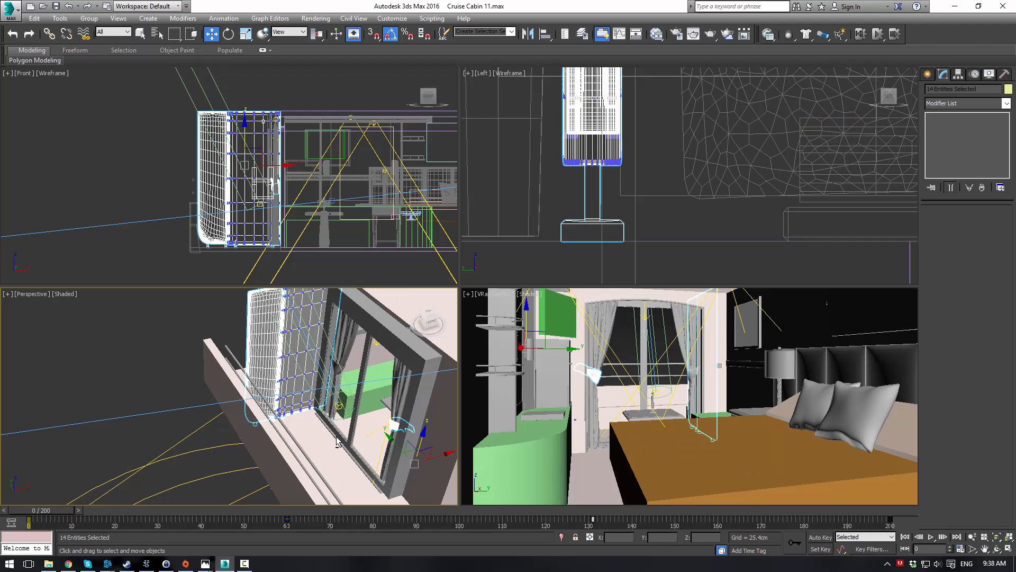
{"action": "left_click", "coordinate": [392, 421], "text": "alt"}
{"action": "left_click_drag", "start_coordinate": [373, 421], "coordinate": [417, 490], "text": "alt"}
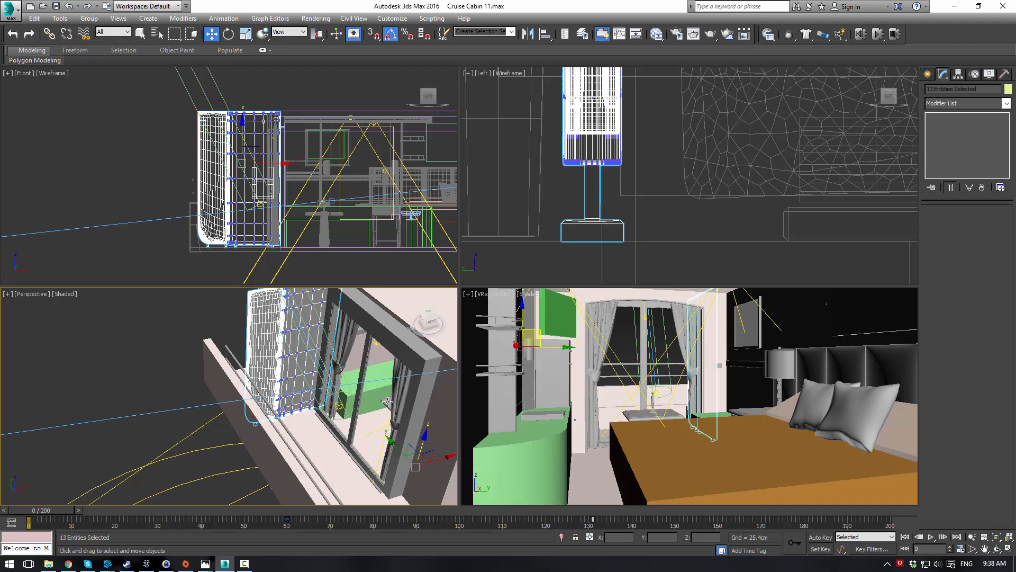
- Remove the distant light above the balcony from the selection
{"action": "left_click_drag", "start_coordinate": [246, 134], "coordinate": [271, 108]}
{"action": "scroll", "coordinate": [248, 159], "scroll_direction": "down", "scroll_amount": 3}
{"action": "middle_click_drag", "start_coordinate": [217, 159], "coordinate": [217, 237]}
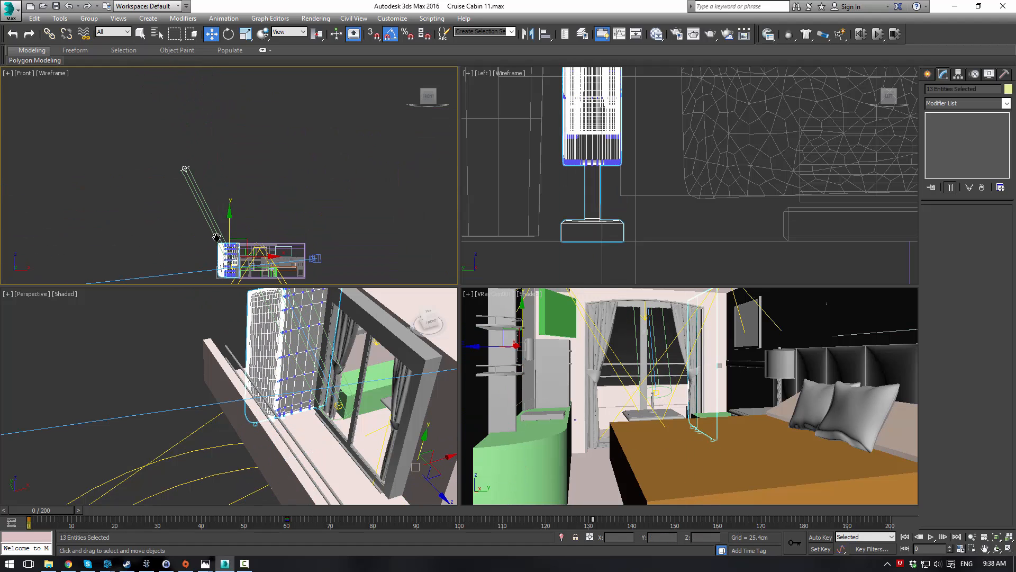
{"action": "left_click", "coordinate": [207, 207], "text": "alt"}
{"action": "scroll", "coordinate": [265, 236], "scroll_direction": "up", "scroll_amount": 3}
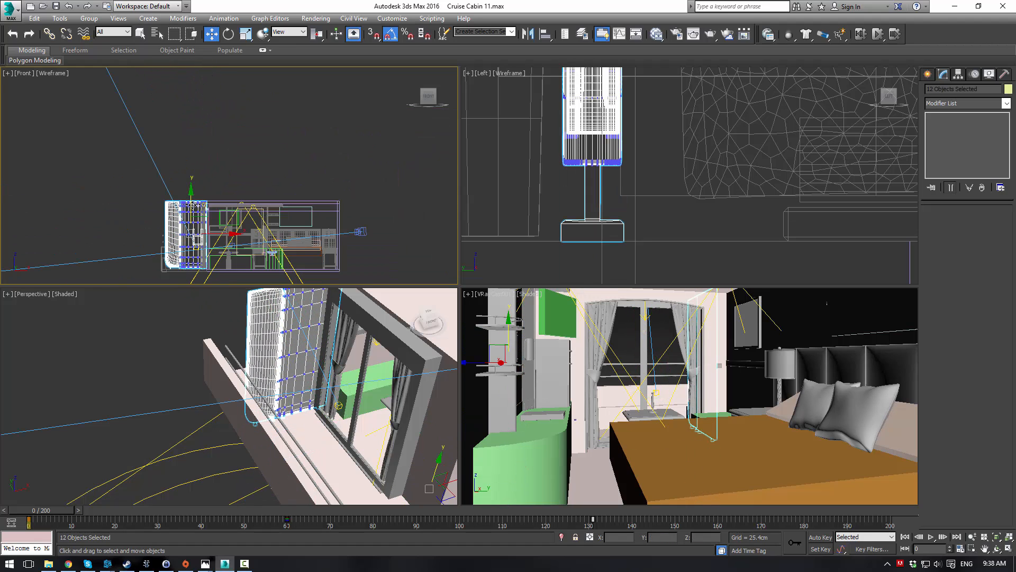
{"action": "mouse_move", "coordinate": [193, 205]}
{"action": "left_mouse_down"}
{"action": "mouse_move", "coordinate": [193, 109]}
{"action": "mouse_move", "coordinate": [193, 205]}
{"action": "left_mouse_up"}
{"action": "left_click", "coordinate": [298, 370]}
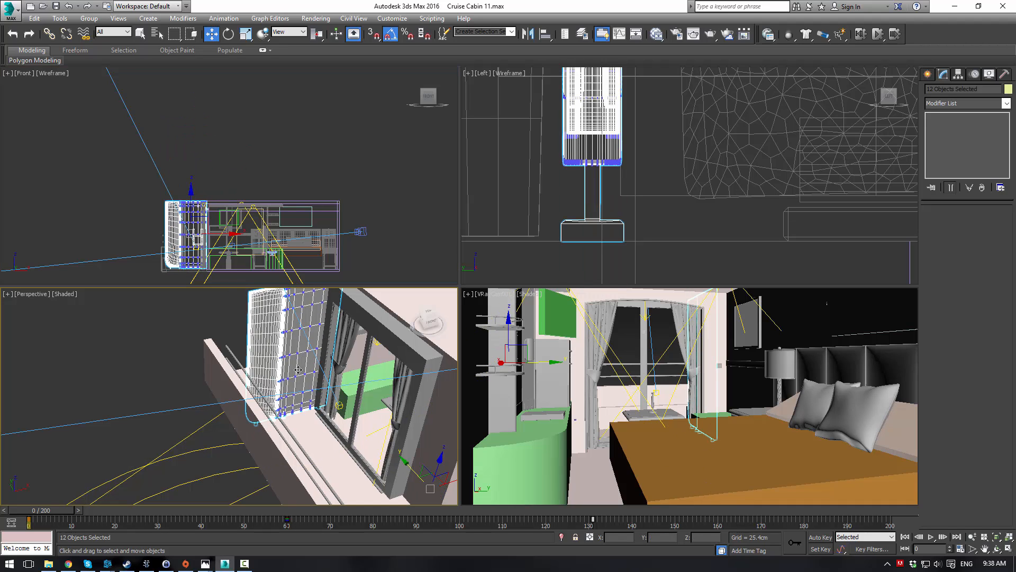
{"action": "middle_click_drag", "start_coordinate": [298, 369], "coordinate": [227, 419], "text": "alt"}
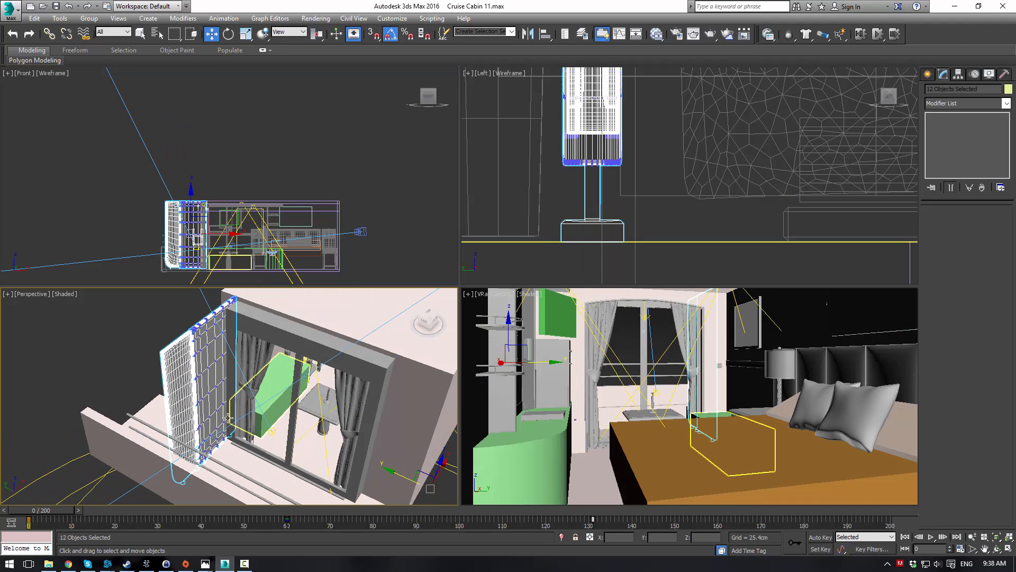
- Drop the distant objects beside the cabin from the selection, and shift the divider panels with their posts slightly toward the door opening
{"action": "right_click", "coordinate": [614, 192]}
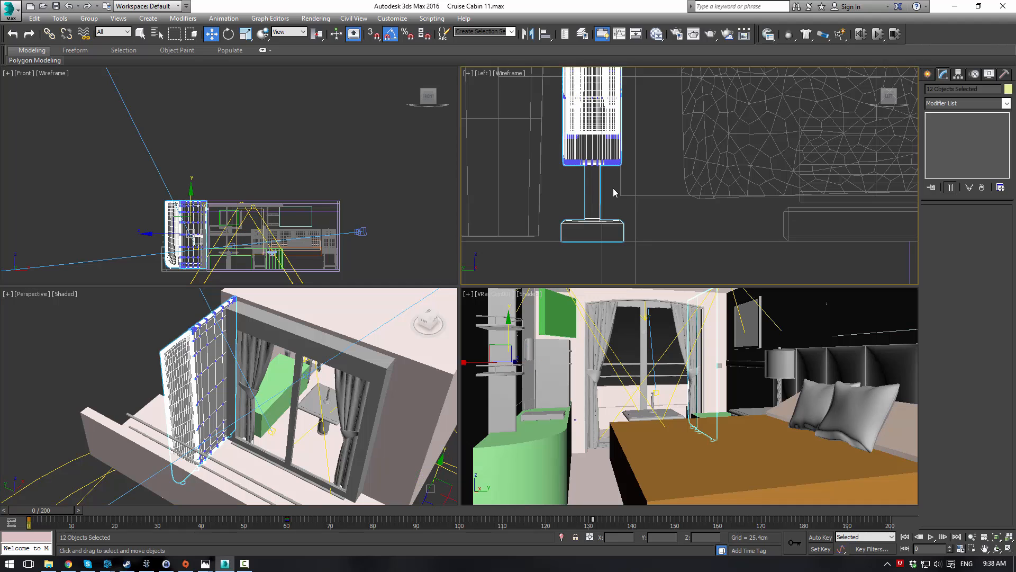
{"action": "scroll", "coordinate": [614, 192], "scroll_direction": "down", "scroll_amount": 6}
{"action": "middle_click_drag", "start_coordinate": [615, 192], "coordinate": [658, 196]}
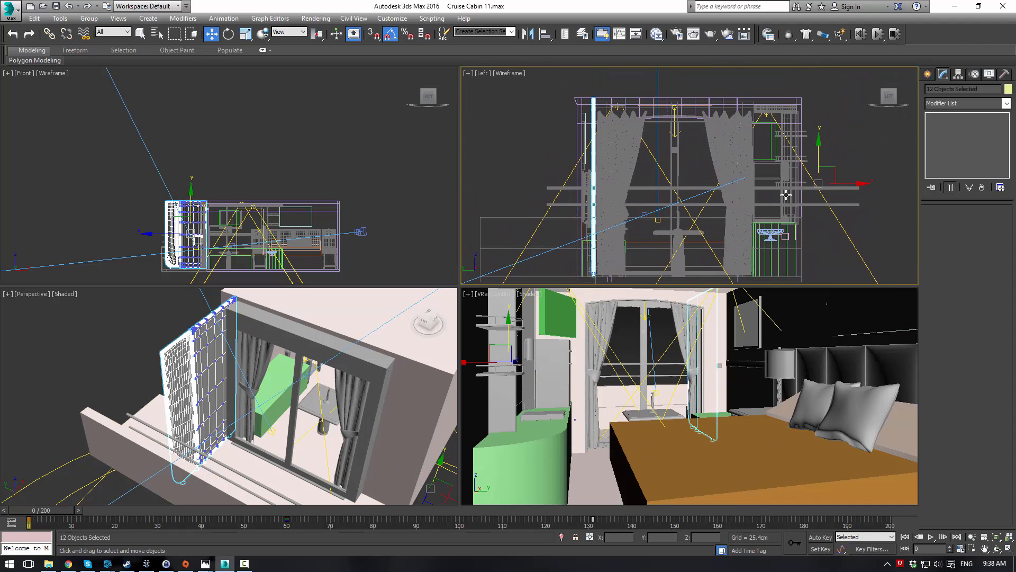
{"action": "left_click_drag", "start_coordinate": [844, 187], "coordinate": [751, 181]}
{"action": "right_click", "coordinate": [751, 181]}
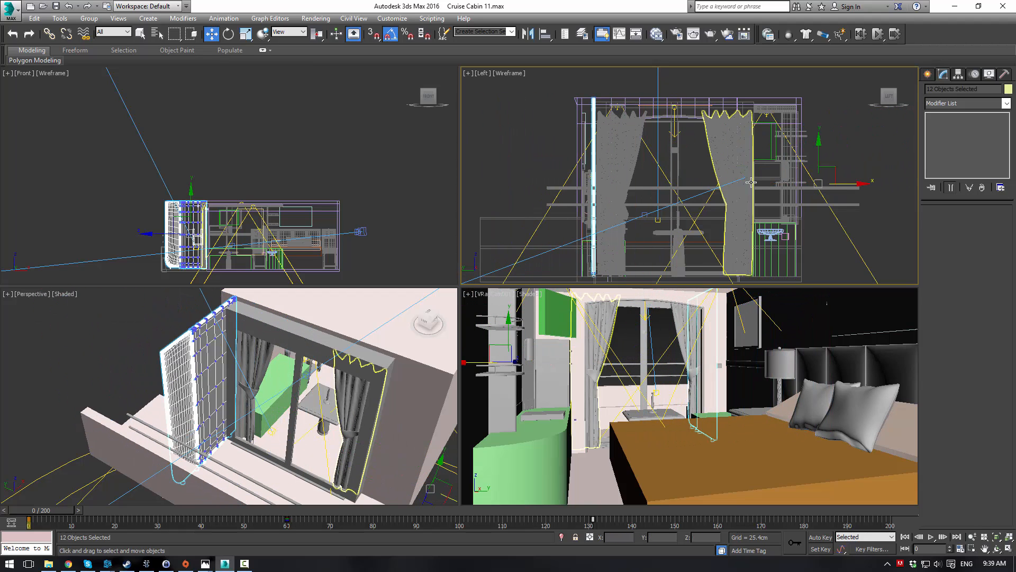
{"action": "middle_click_drag", "start_coordinate": [846, 185], "coordinate": [638, 192]}
{"action": "scroll", "coordinate": [638, 191], "scroll_direction": "down", "scroll_amount": 2}
{"action": "scroll", "coordinate": [638, 191], "scroll_direction": "down", "scroll_amount": 2}
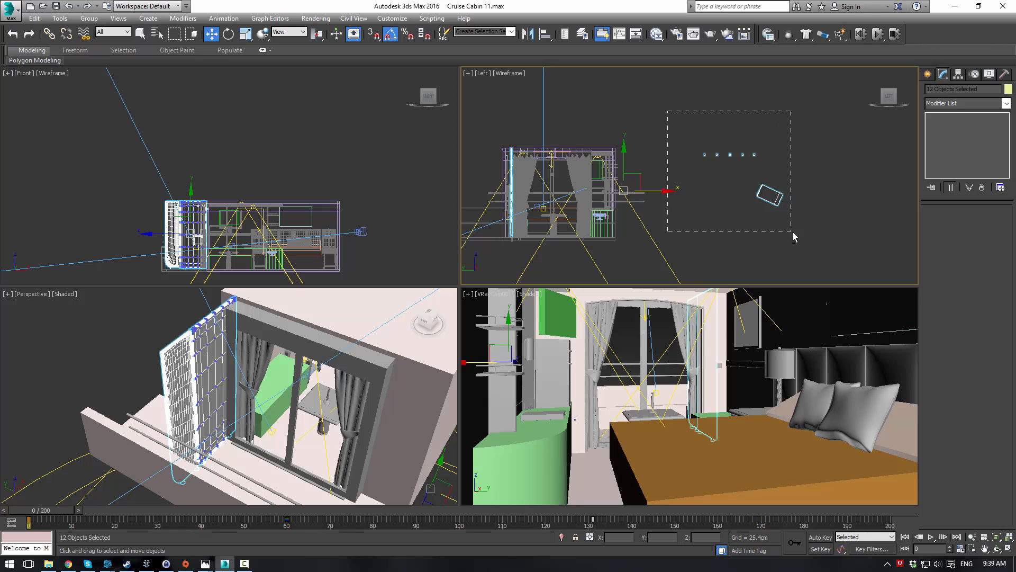
{"action": "left_click_drag", "start_coordinate": [793, 232], "coordinate": [613, 235]}
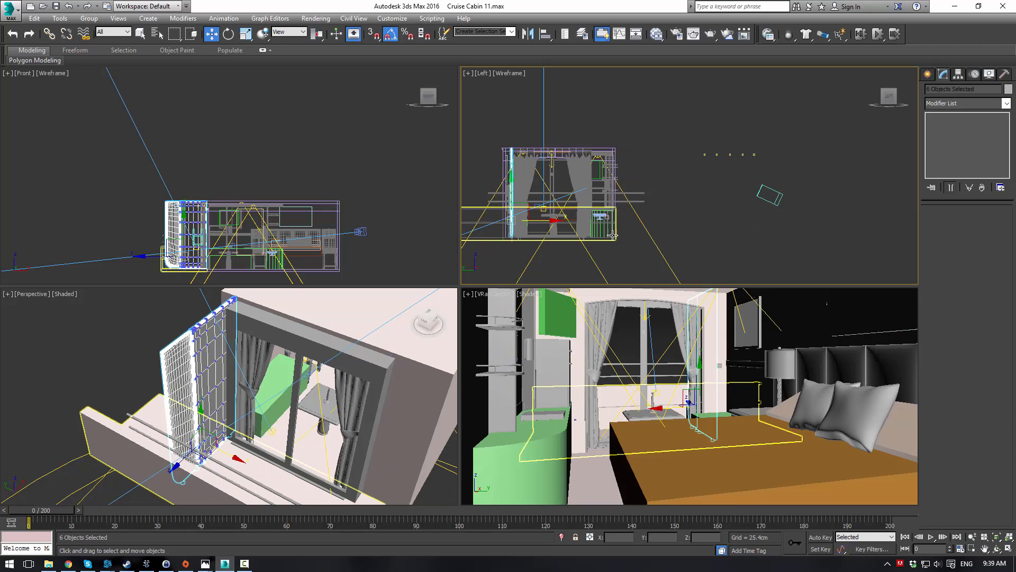
{"action": "mouse_move", "coordinate": [550, 222]}
{"action": "left_mouse_down"}
{"action": "mouse_move", "coordinate": [560, 219]}
{"action": "mouse_move", "coordinate": [552, 214]}
{"action": "left_mouse_up"}
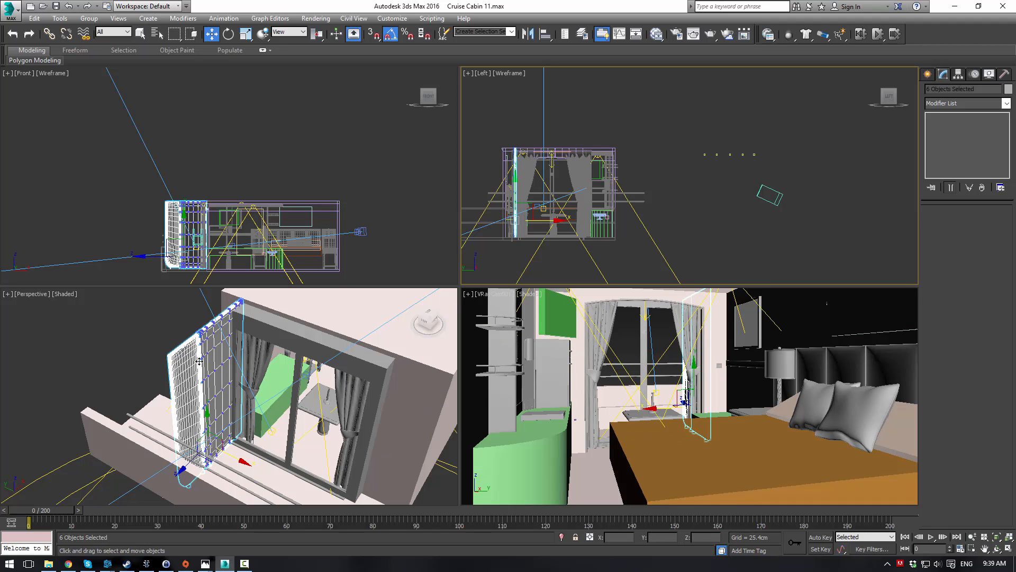
- Undo the last shift of the divider panels and their posts, and clear the selection
{"action": "right_click", "coordinate": [273, 353]}
{"action": "key", "text": "alt+w"}
{"action": "middle_click_drag", "start_coordinate": [503, 254], "coordinate": [512, 279]}
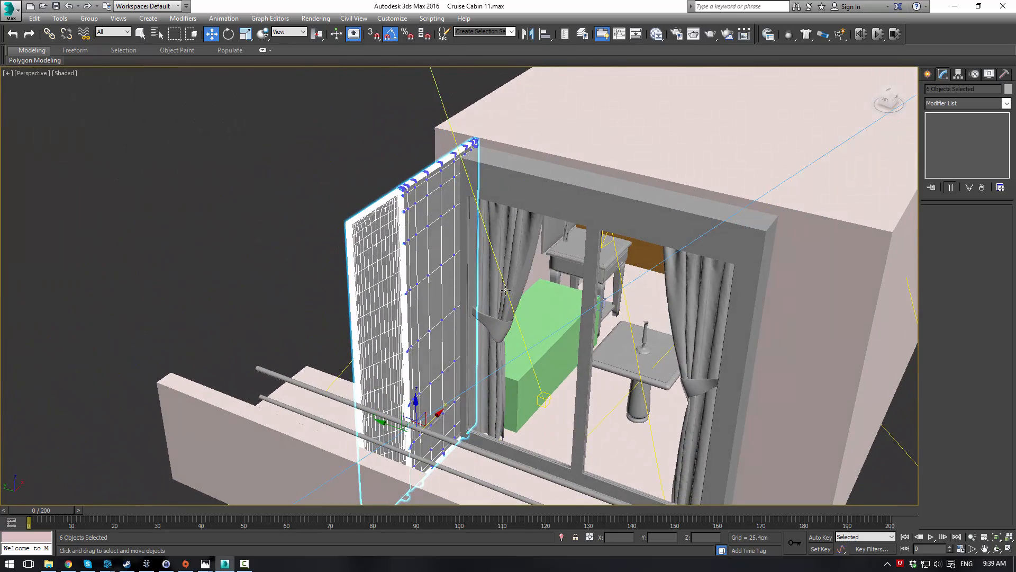
{"action": "middle_click_drag", "start_coordinate": [516, 313], "coordinate": [502, 251], "text": "alt"}
{"action": "key", "text": "ctrl+z"}
{"action": "left_click", "coordinate": [292, 130]}
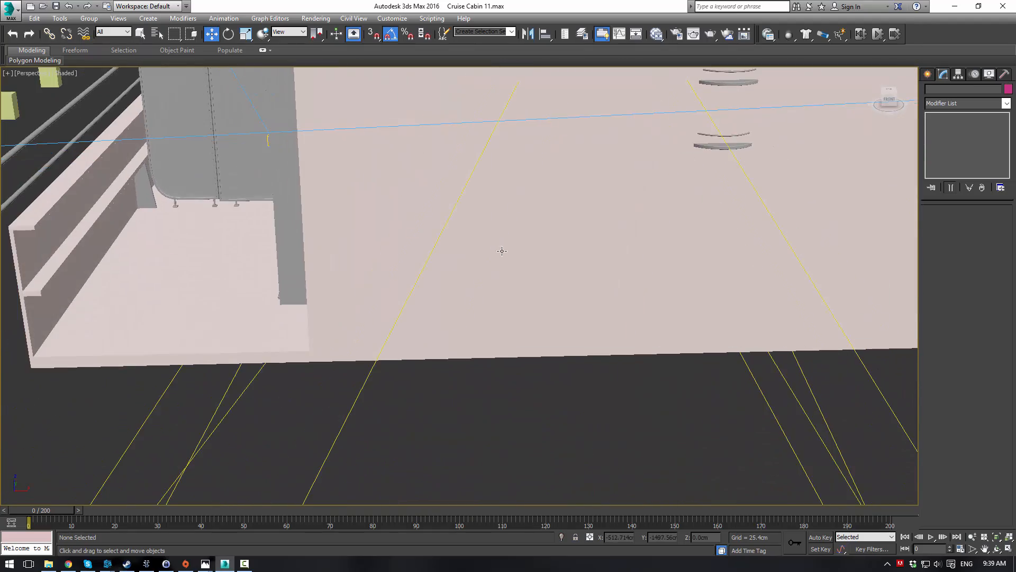
- Deepen the balcony by moving the vertices of its outer wall and ledges outward, away from the cabin
{"action": "left_click", "coordinate": [211, 328]}
{"action": "middle_click_drag", "start_coordinate": [211, 255], "coordinate": [375, 235]}
{"action": "key", "text": "1"}
{"action": "scroll", "coordinate": [381, 284], "scroll_direction": "down", "scroll_amount": 3}
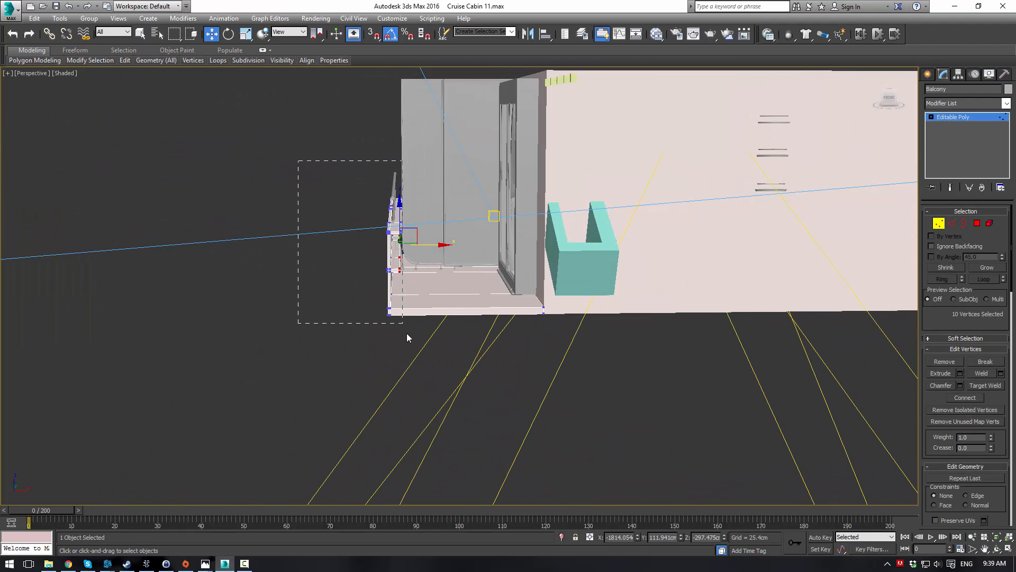
{"action": "left_click_drag", "start_coordinate": [407, 334], "coordinate": [406, 332]}
{"action": "left_click_drag", "start_coordinate": [394, 242], "coordinate": [346, 183]}
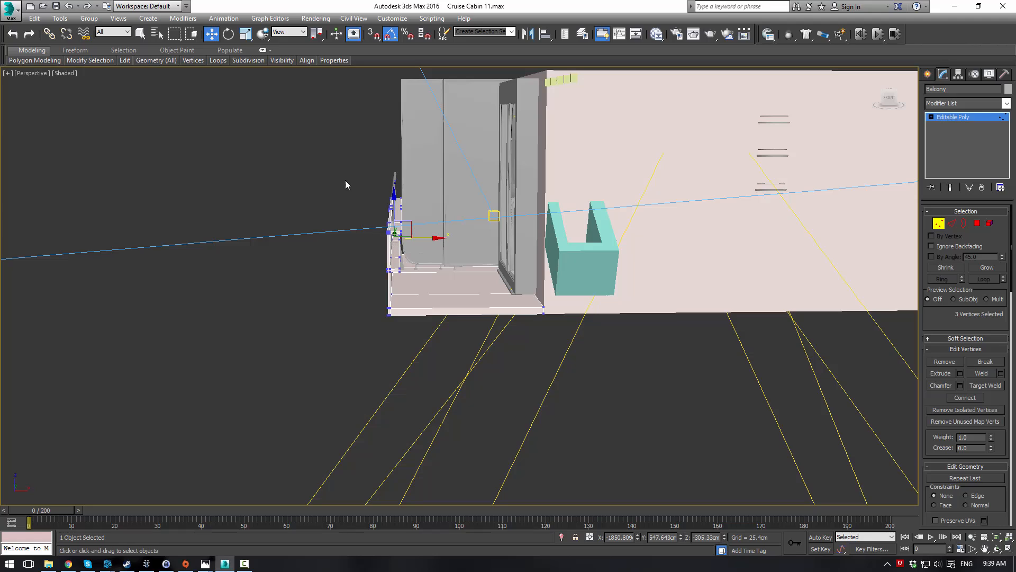
{"action": "left_click_drag", "start_coordinate": [427, 354], "coordinate": [427, 353]}
{"action": "left_click_drag", "start_coordinate": [421, 239], "coordinate": [393, 228]}
{"action": "left_click", "coordinate": [962, 122]}
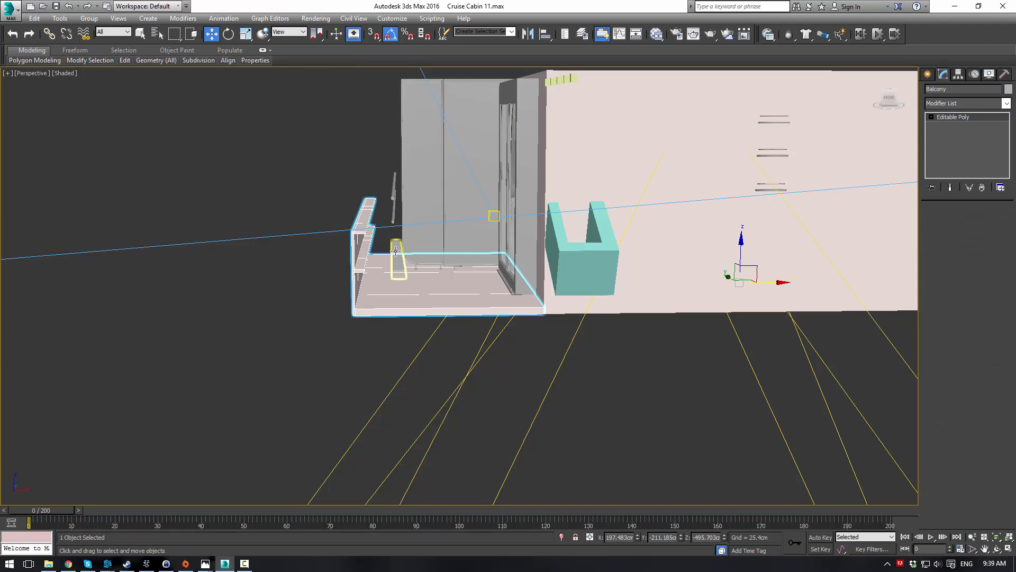
{"action": "left_click", "coordinate": [398, 261]}
{"action": "left_click", "coordinate": [396, 226], "text": "ctrl"}
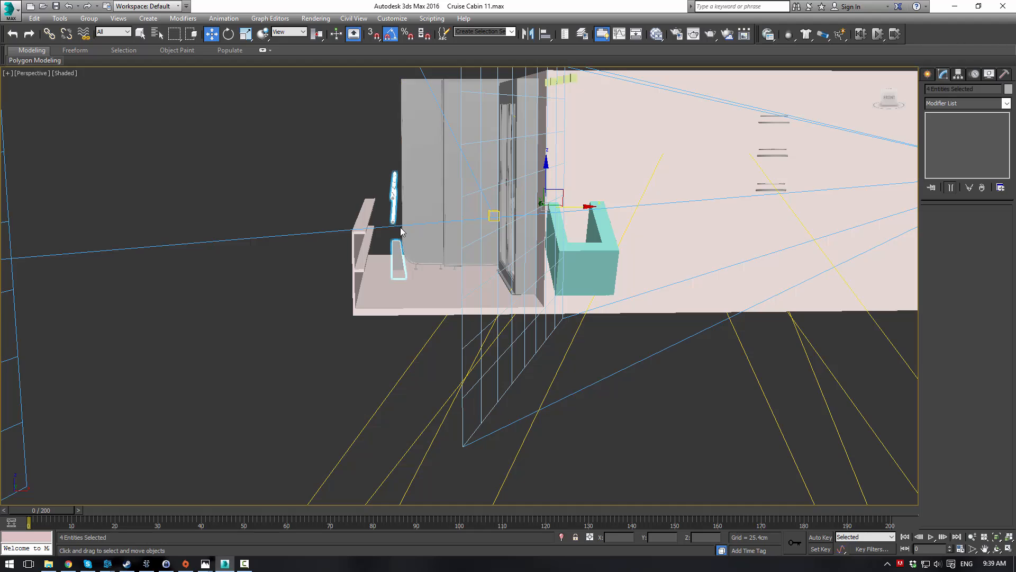
{"action": "scroll", "coordinate": [401, 227], "scroll_direction": "up", "scroll_amount": 4}
{"action": "middle_click_drag", "start_coordinate": [401, 228], "coordinate": [428, 297]}
{"action": "left_click", "coordinate": [371, 219]}
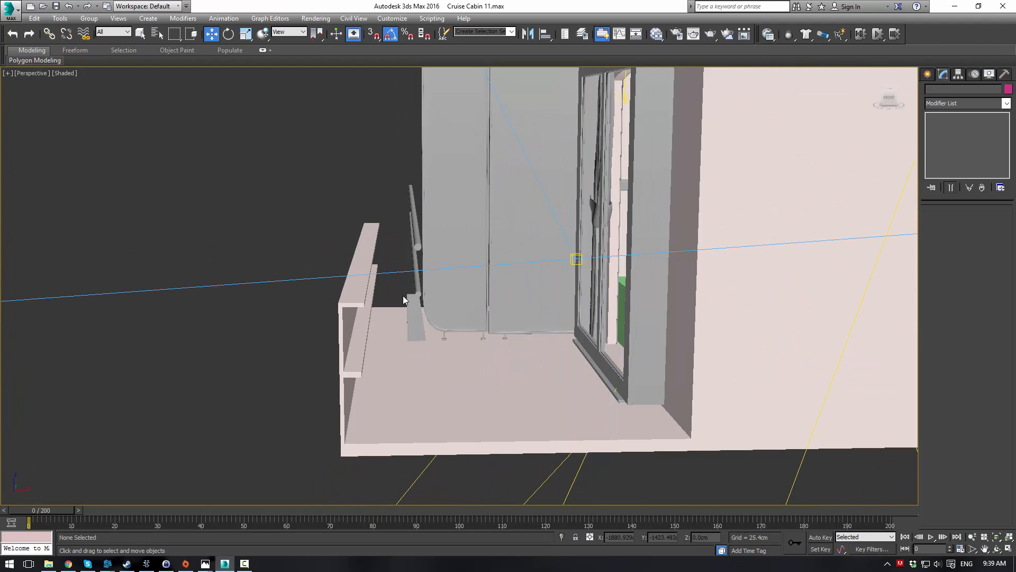
- Select the wedge support and both handrails, and move them outward along X toward the balcony's outer wall
{"action": "left_click", "coordinate": [416, 323]}
{"action": "left_click", "coordinate": [417, 237], "text": "ctrl"}
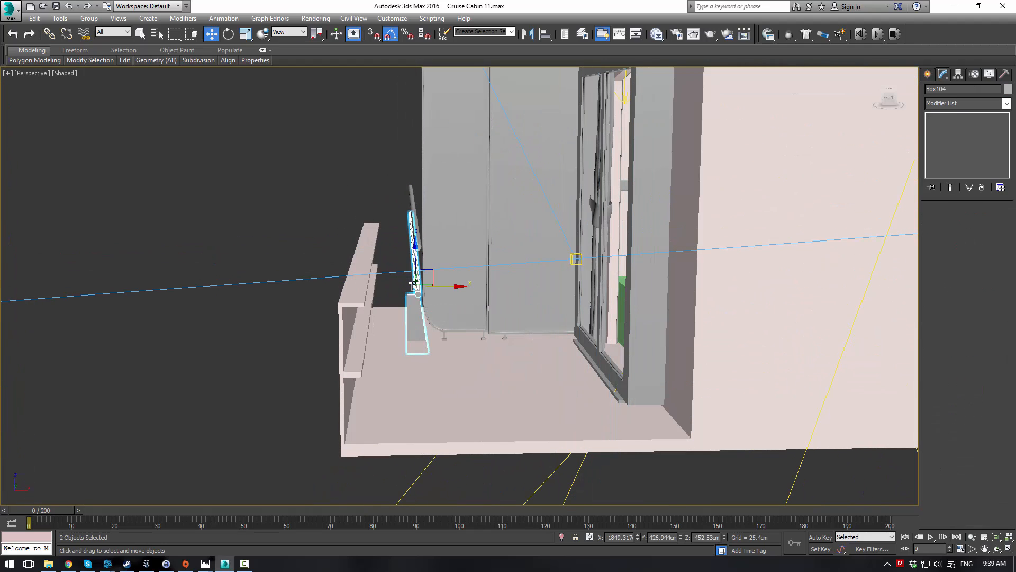
{"action": "left_click", "coordinate": [412, 204], "text": "ctrl"}
{"action": "middle_click_drag", "start_coordinate": [412, 204], "coordinate": [430, 298], "text": "alt"}
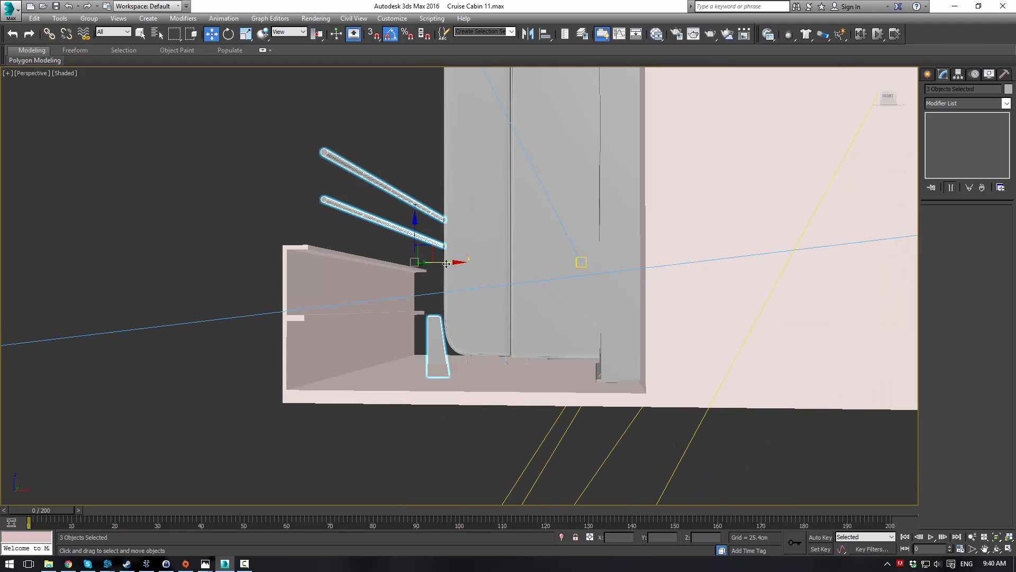
{"action": "middle_click_drag", "start_coordinate": [446, 263], "coordinate": [408, 269], "text": "alt"}
{"action": "scroll", "coordinate": [398, 271], "scroll_direction": "up", "scroll_amount": 3}
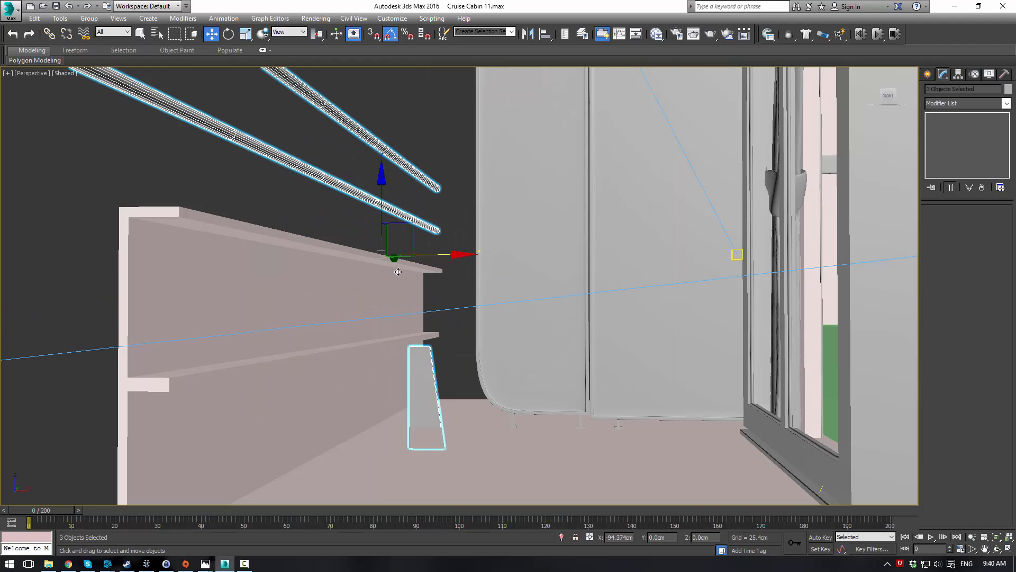
{"action": "left_click_drag", "start_coordinate": [398, 271], "coordinate": [371, 259]}
- In the front wireframe view, nudge the rails and wedge support so the support sits against the outer wall's inner face
{"action": "key", "text": "F3"}
{"action": "key", "text": "F3"}
{"action": "key", "text": "F4"}
{"action": "key", "text": "l"}
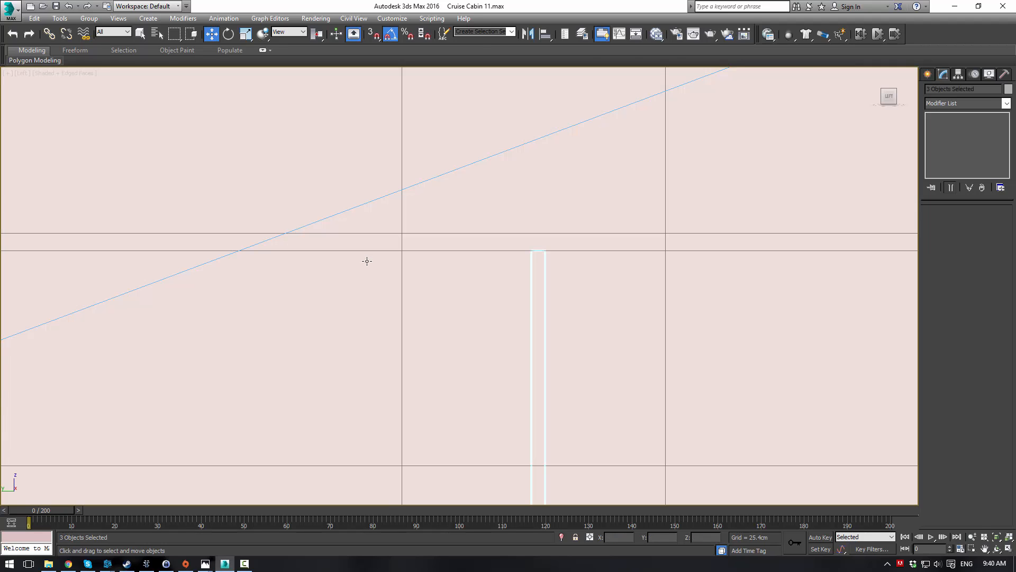
{"action": "key", "text": "F3"}
{"action": "key", "text": "z"}
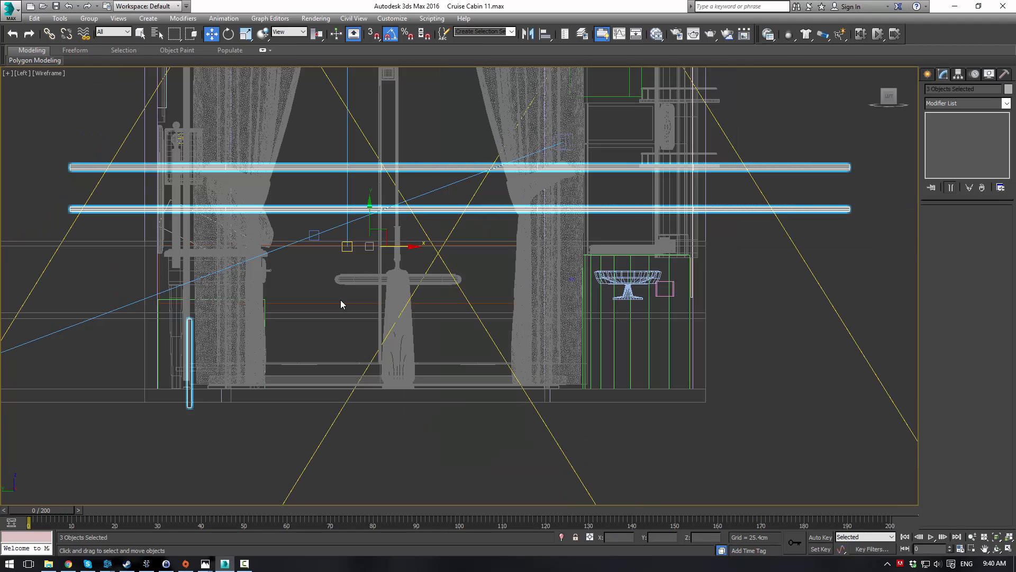
{"action": "key", "text": "f"}
{"action": "key", "text": "z"}
{"action": "scroll", "coordinate": [460, 305], "scroll_direction": "up", "scroll_amount": 3}
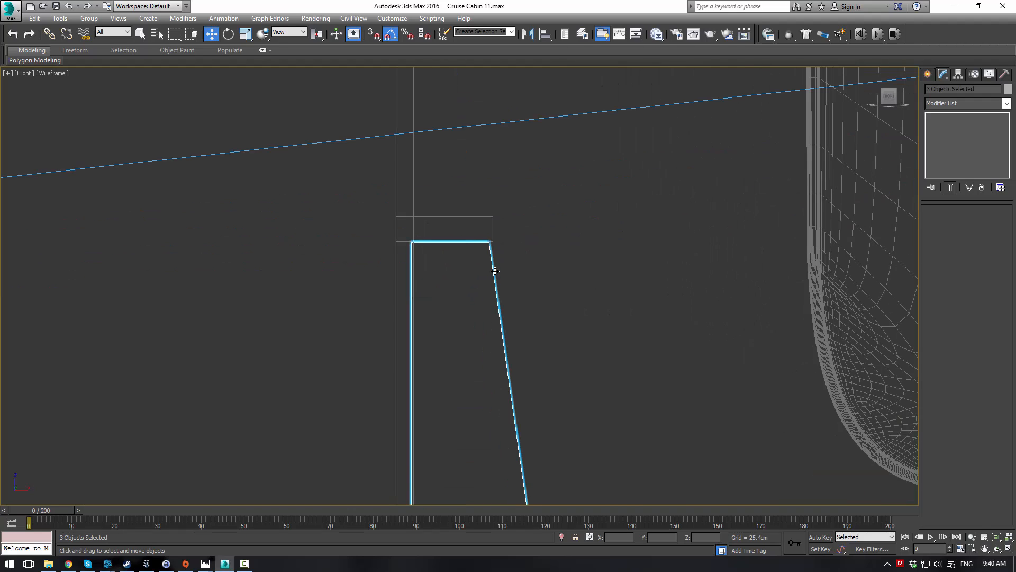
{"action": "left_click_drag", "start_coordinate": [495, 271], "coordinate": [492, 268]}
{"action": "scroll", "coordinate": [492, 268], "scroll_direction": "down", "scroll_amount": 4}
{"action": "scroll", "coordinate": [498, 201], "scroll_direction": "up", "scroll_amount": 3}
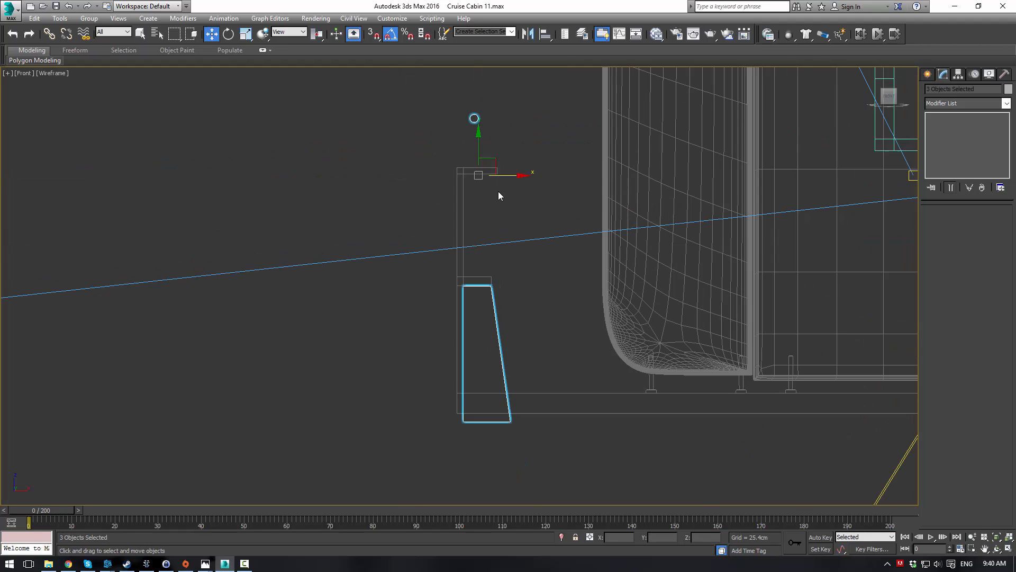
- Select both divider panels with their four posts and move them about 183 cm outward along X, toward the rails
{"action": "left_click", "coordinate": [535, 190]}
{"action": "scroll", "coordinate": [551, 191], "scroll_direction": "up", "scroll_amount": 3}
{"action": "left_click_drag", "start_coordinate": [531, 193], "coordinate": [609, 256]}
{"action": "left_click_drag", "start_coordinate": [555, 429], "coordinate": [626, 470]}
{"action": "left_click", "coordinate": [624, 469]}
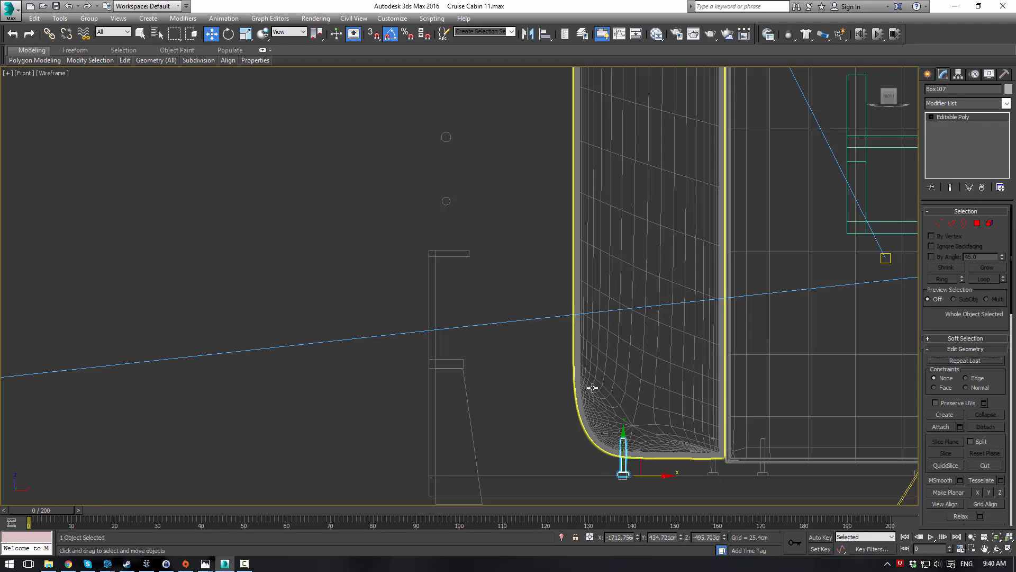
{"action": "left_click", "coordinate": [693, 456], "text": "ctrl"}
{"action": "left_click", "coordinate": [713, 466], "text": "ctrl"}
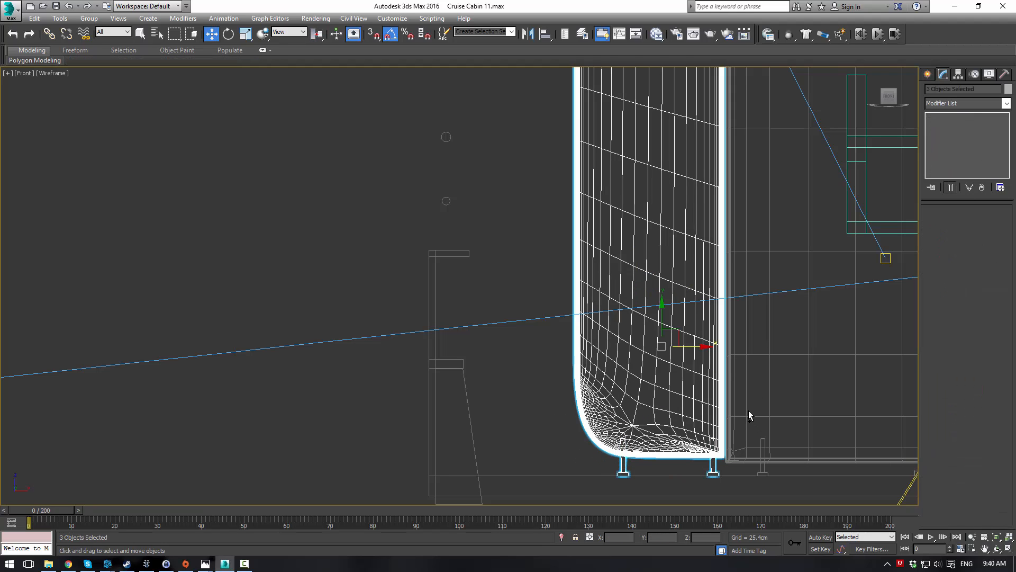
{"action": "left_click", "coordinate": [753, 462], "text": "ctrl"}
{"action": "left_click", "coordinate": [764, 470], "text": "ctrl"}
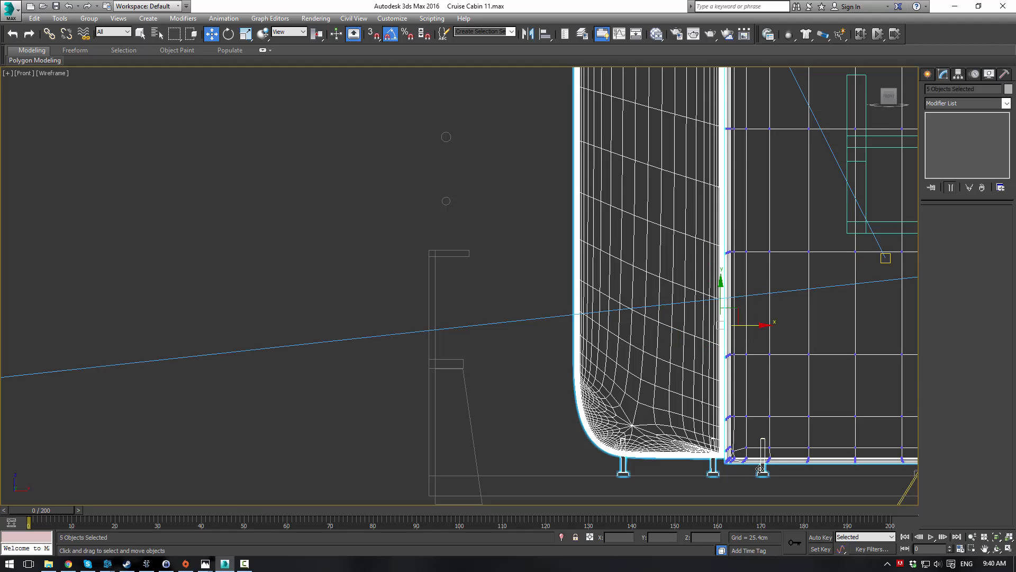
{"action": "middle_click_drag", "start_coordinate": [764, 470], "coordinate": [551, 422]}
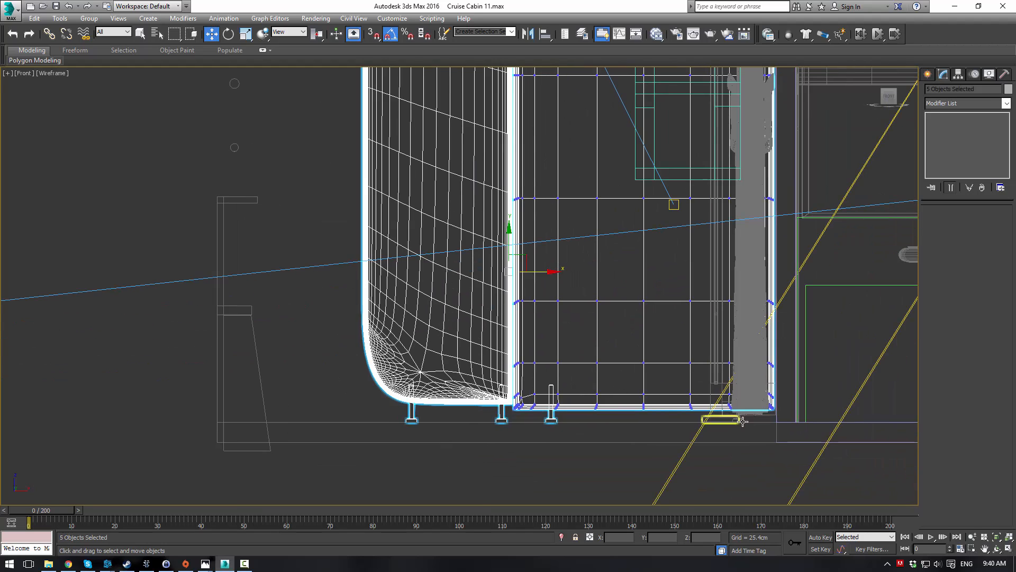
{"action": "left_click", "coordinate": [737, 414], "text": "ctrl"}
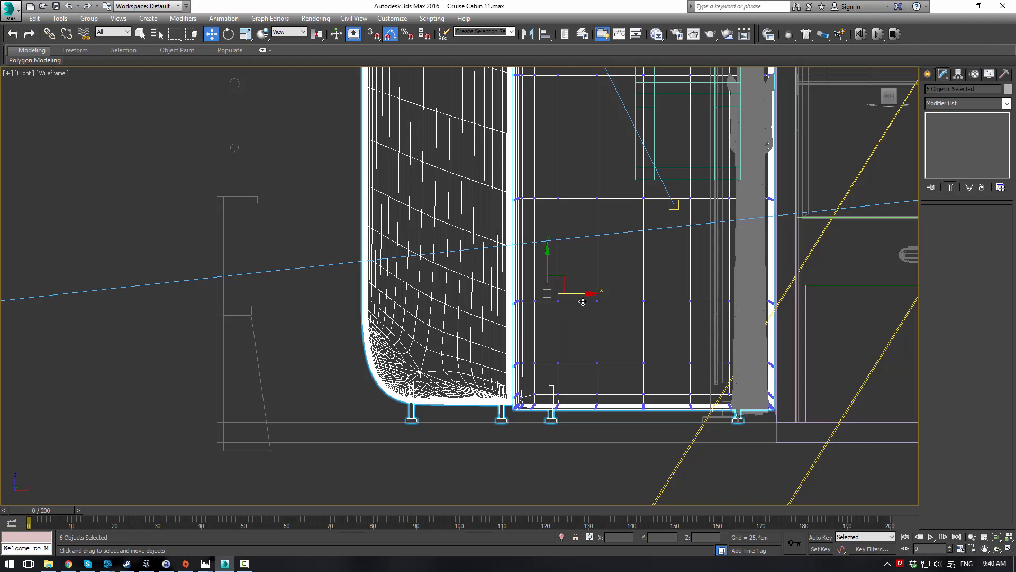
{"action": "left_click_drag", "start_coordinate": [586, 297], "coordinate": [483, 321]}
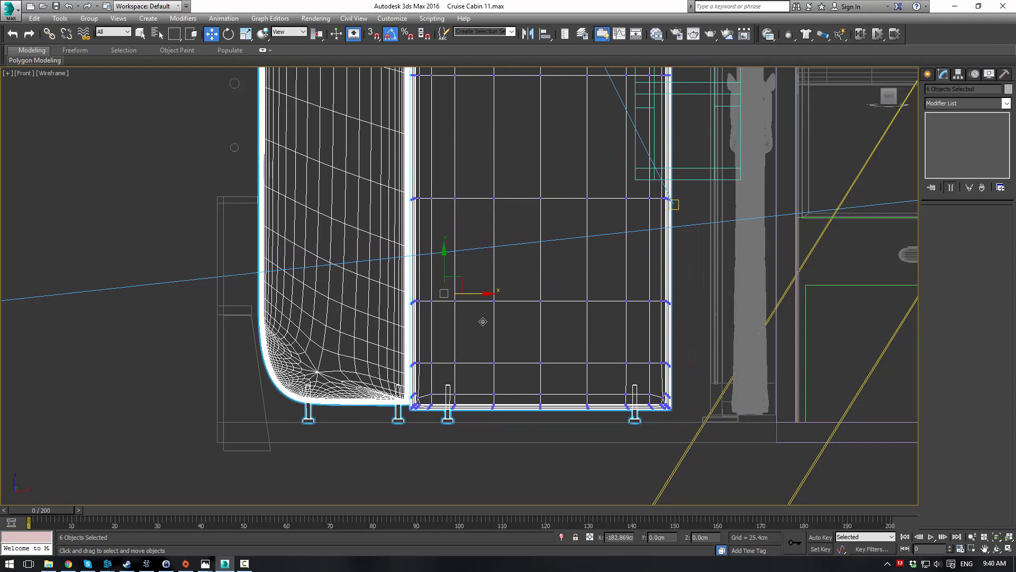
{"action": "left_click", "coordinate": [189, 167]}
- Restore the four-viewport layout with a top view and a shaded perspective view of the balcony
{"action": "key", "text": "alt+w"}
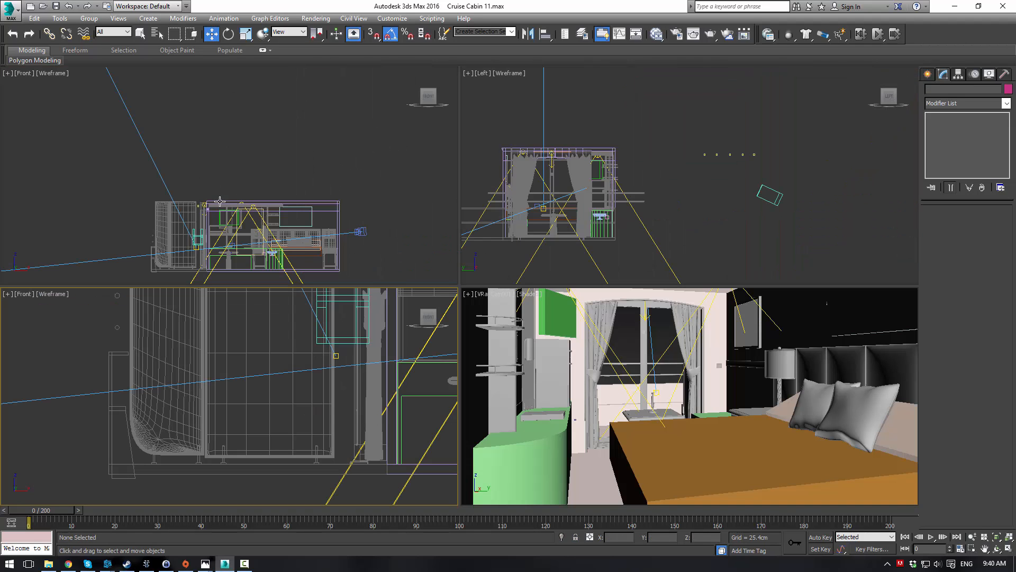
{"action": "left_click", "coordinate": [255, 365]}
{"action": "key", "text": "p"}
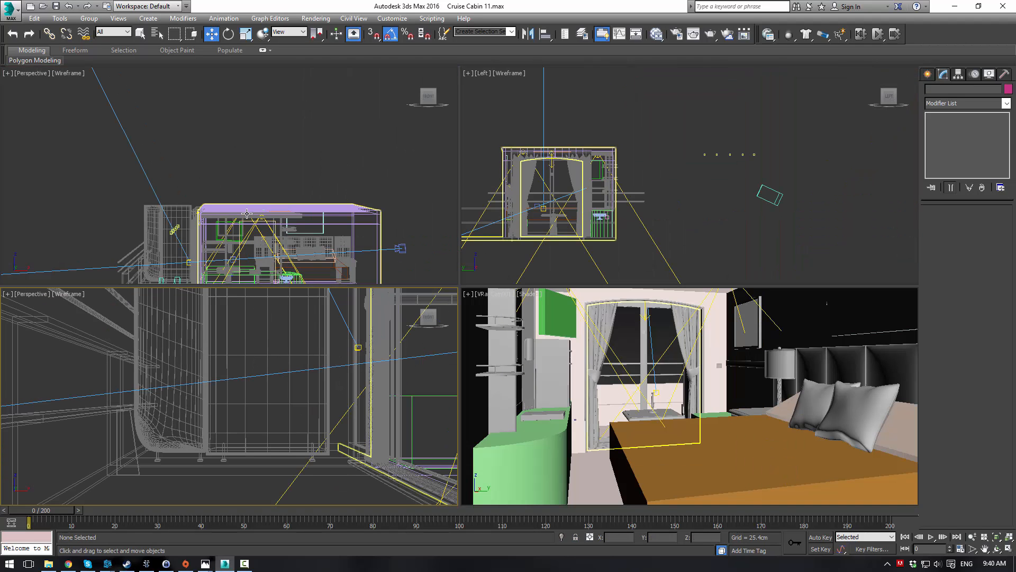
{"action": "left_click", "coordinate": [263, 177]}
{"action": "key", "text": "t"}
{"action": "left_click", "coordinate": [257, 369]}
{"action": "scroll", "coordinate": [261, 373], "scroll_direction": "down", "scroll_amount": 4}
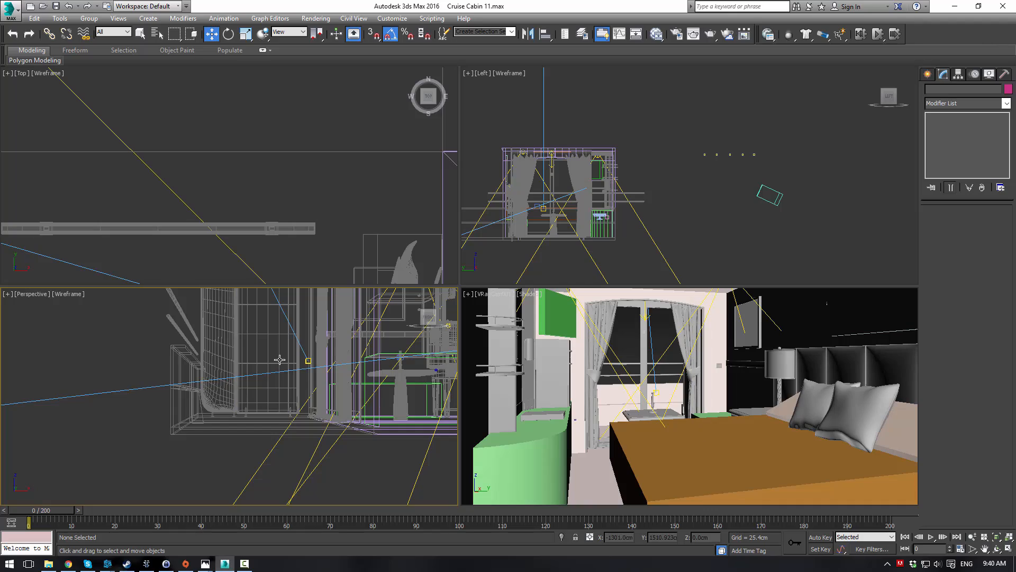
{"action": "mouse_move", "coordinate": [281, 364]}
{"action": "middle_mouse_down", "text": "alt"}
{"action": "mouse_move", "coordinate": [320, 415]}
{"action": "mouse_move", "coordinate": [375, 399]}
{"action": "mouse_move", "coordinate": [248, 403]}
{"action": "mouse_move", "coordinate": [261, 411]}
{"action": "middle_mouse_up", "text": "alt"}
{"action": "key", "text": "F3"}
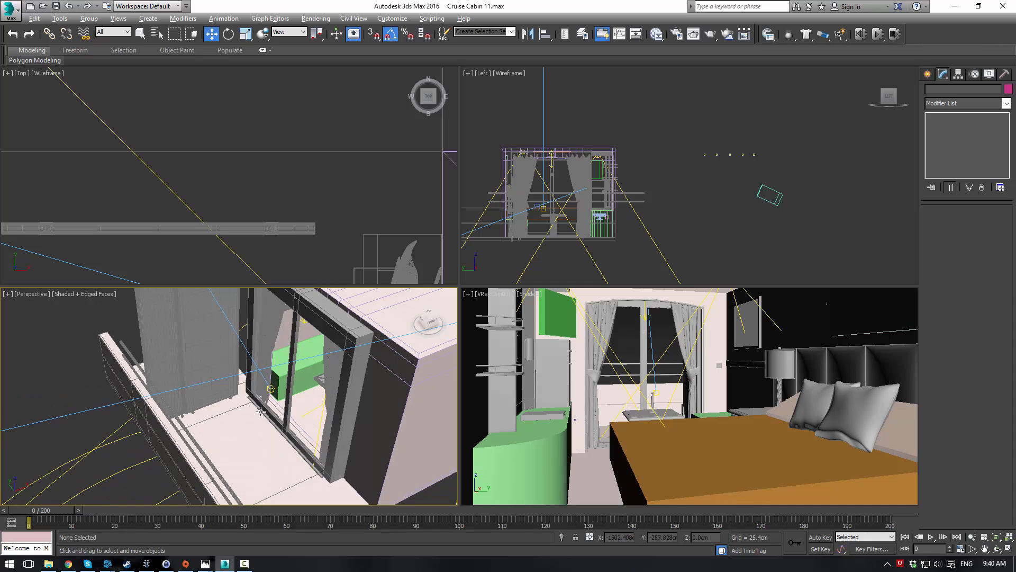
- Reframe the camera view with safe frames shown to take in the ceiling panel and balcony door, and save the scene
{"action": "left_click", "coordinate": [625, 334]}
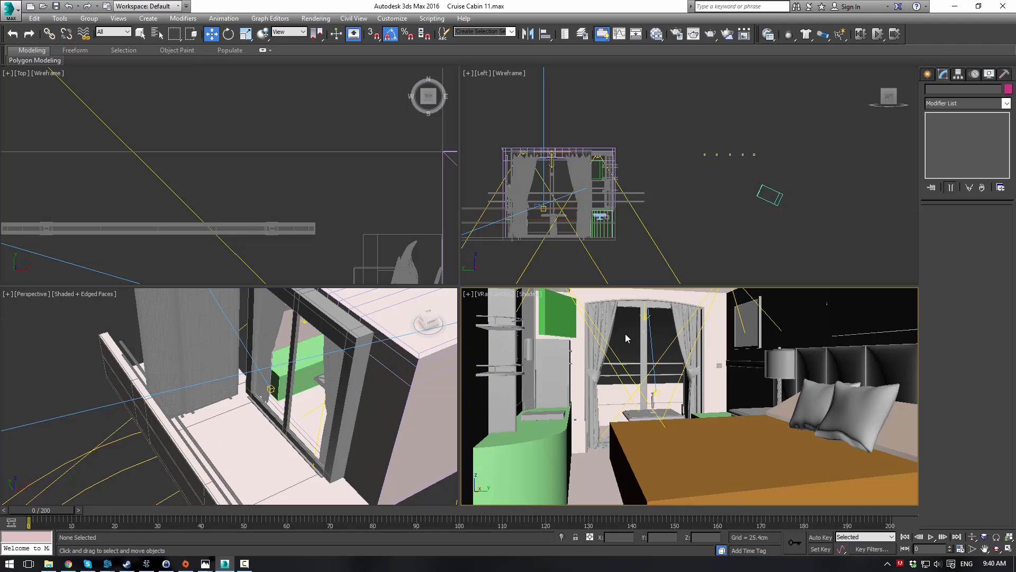
{"action": "key", "text": "shift+f"}
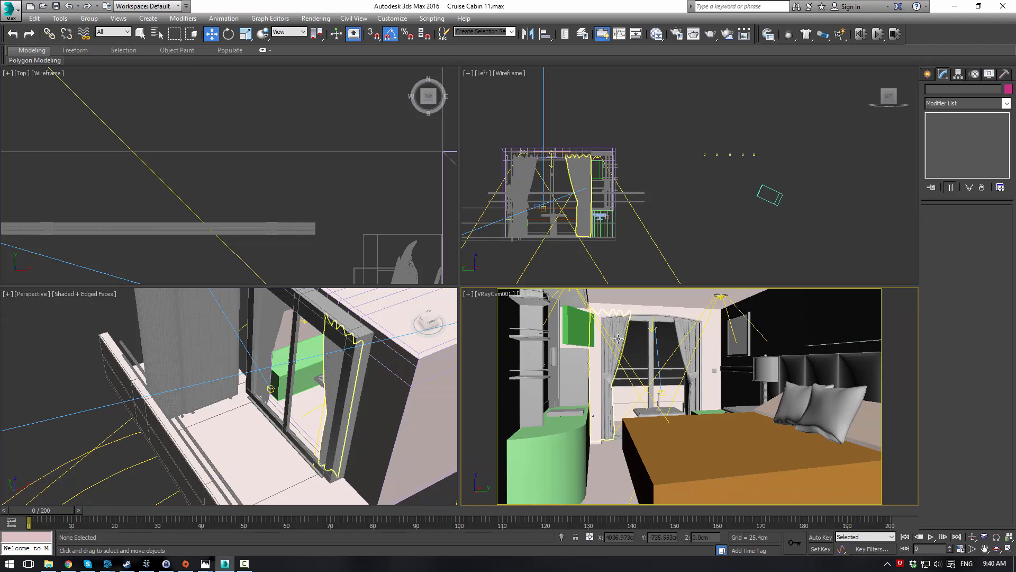
{"action": "left_click", "coordinate": [972, 537]}
{"action": "left_click_drag", "start_coordinate": [716, 415], "coordinate": [689, 389]}
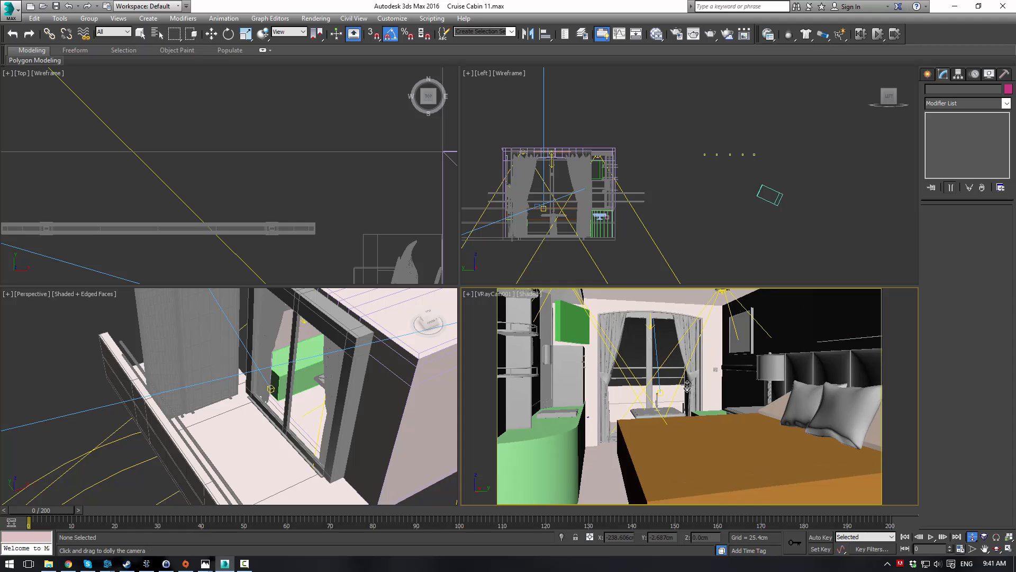
{"action": "scroll", "coordinate": [670, 369], "scroll_direction": "down", "scroll_amount": 5}
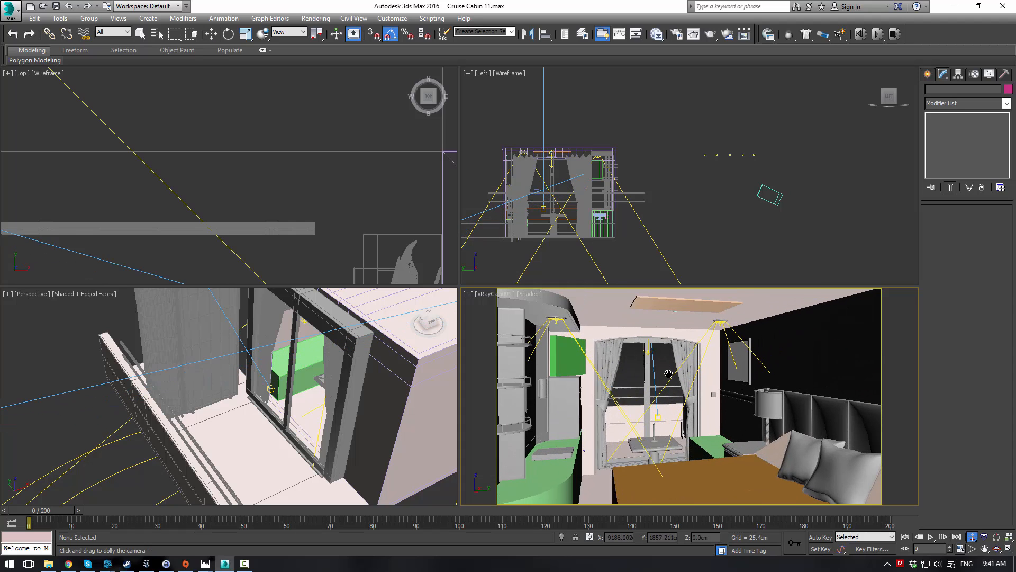
{"action": "scroll", "coordinate": [670, 374], "scroll_direction": "down", "scroll_amount": 1}
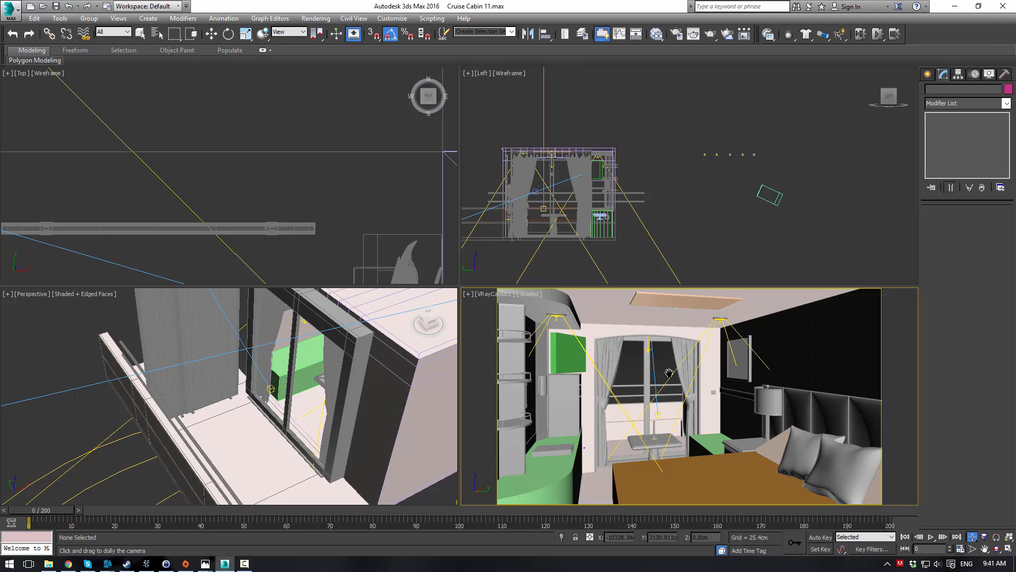
{"action": "scroll", "coordinate": [669, 373], "scroll_direction": "down", "scroll_amount": 3}
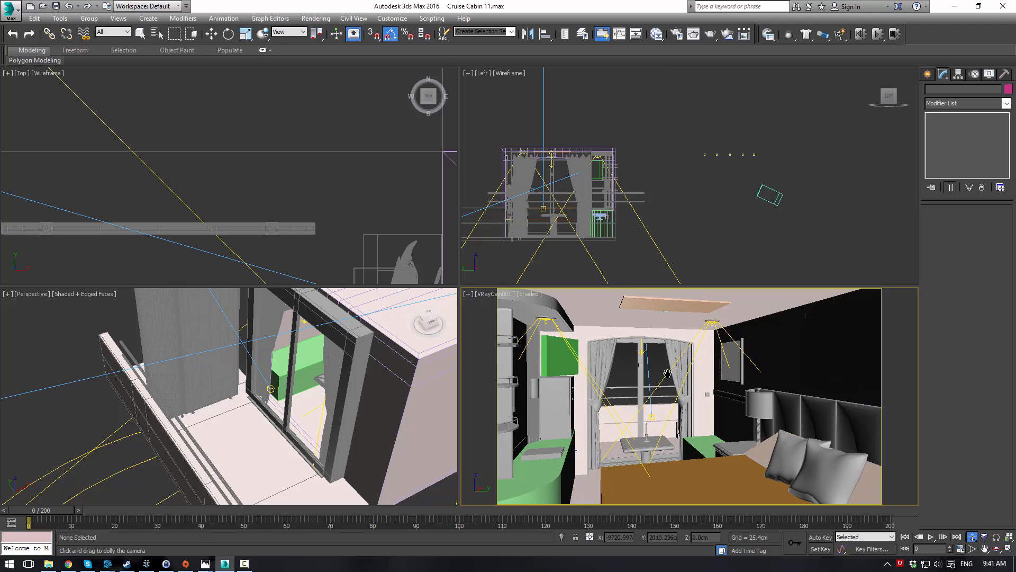
{"action": "scroll", "coordinate": [668, 373], "scroll_direction": "up", "scroll_amount": 2}
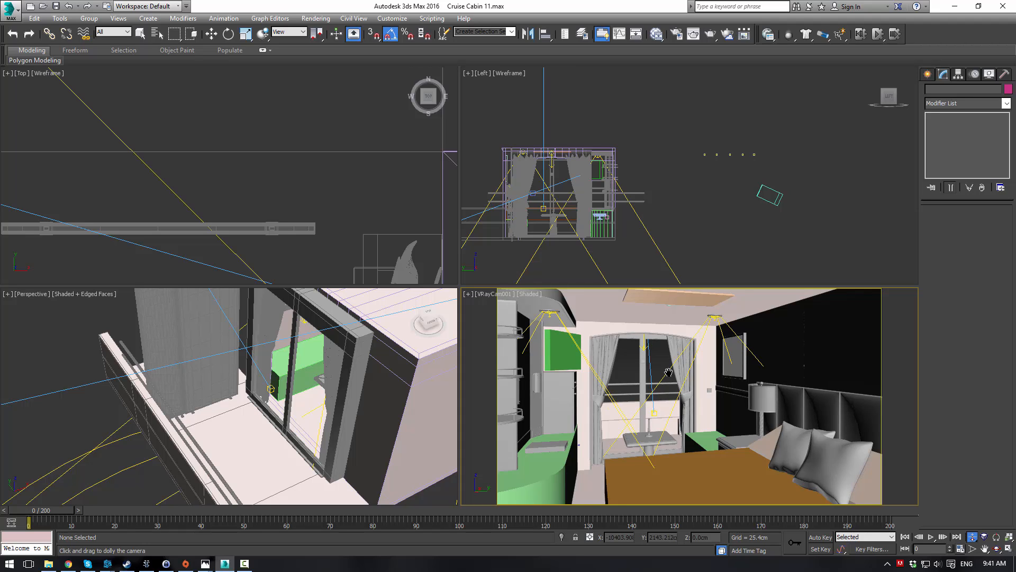
{"action": "scroll", "coordinate": [668, 372], "scroll_direction": "up", "scroll_amount": 1}
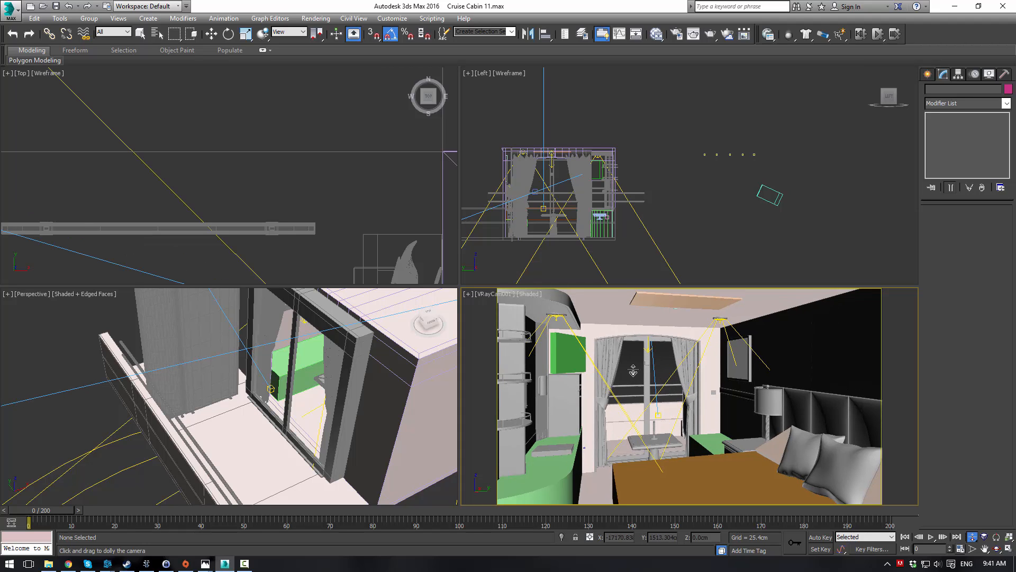
{"action": "key", "text": "w"}
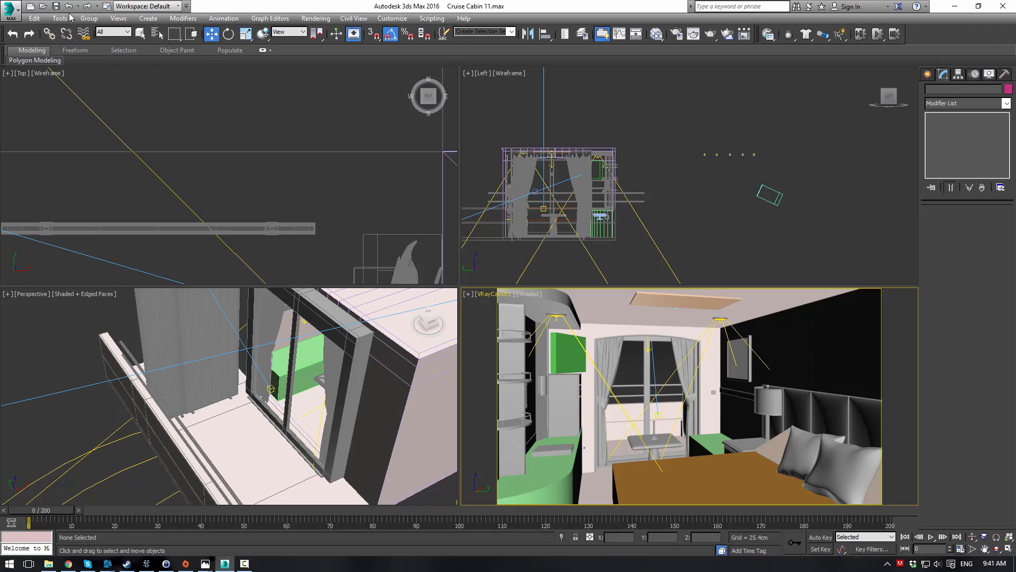
{"action": "left_click", "coordinate": [56, 6]}
{"action": "middle_click_drag", "start_coordinate": [218, 401], "coordinate": [225, 347]}
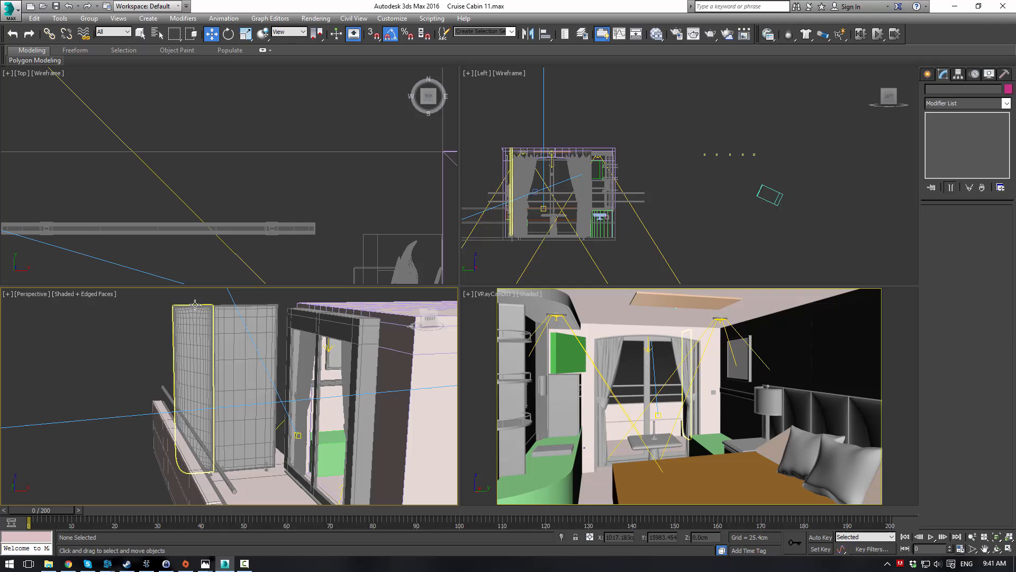
{"action": "left_click", "coordinate": [220, 329]}
{"action": "scroll", "coordinate": [363, 170], "scroll_direction": "up", "scroll_amount": 5}
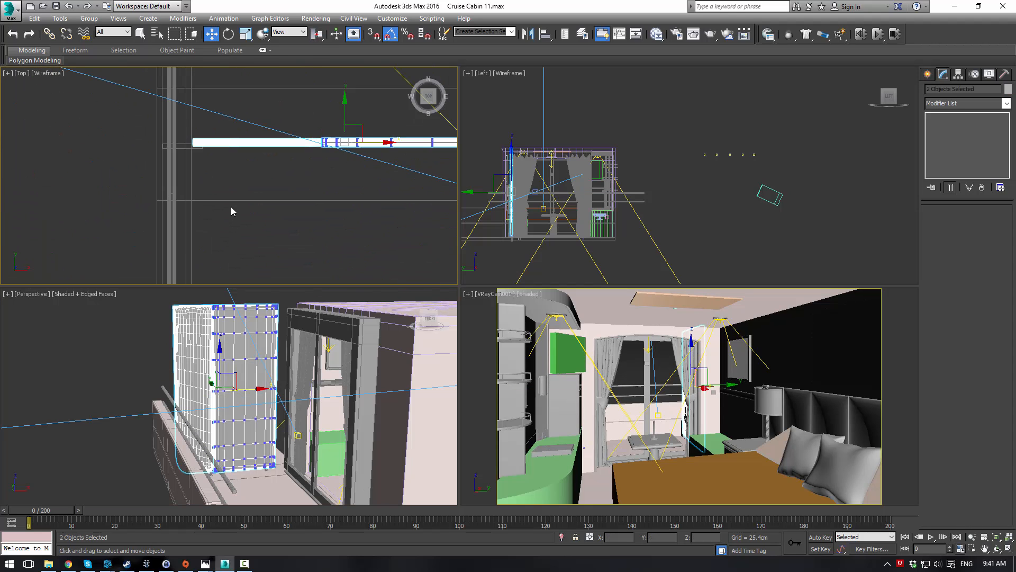
{"action": "left_click", "coordinate": [263, 351]}
{"action": "left_click", "coordinate": [958, 127]}
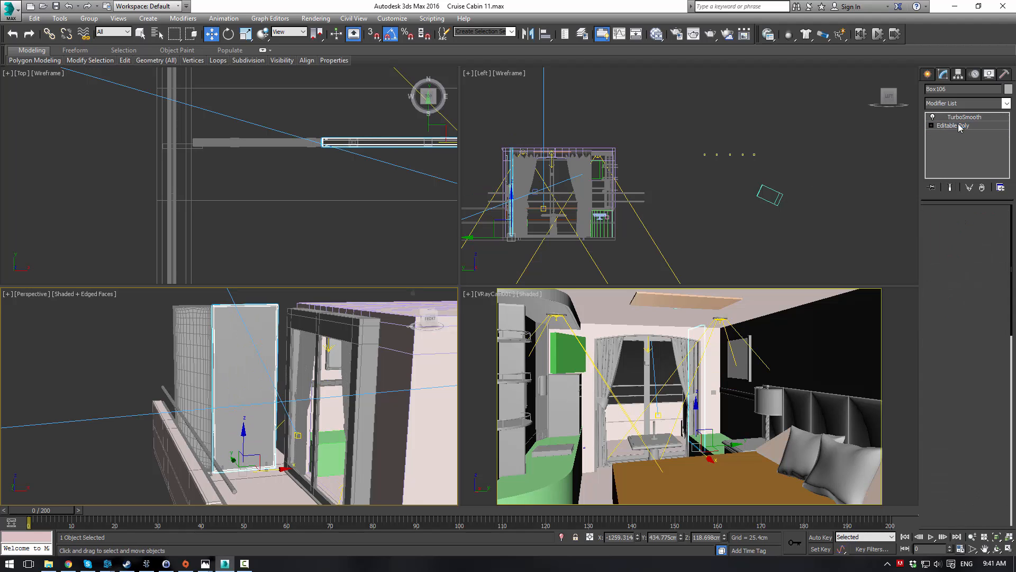
{"action": "left_click", "coordinate": [254, 303]}
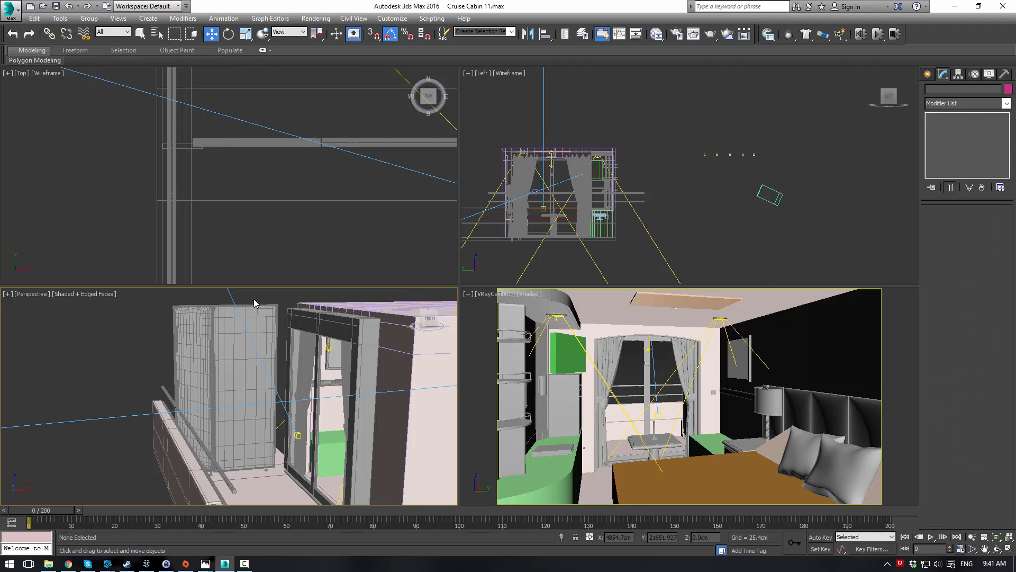
- Select both divider panels, their four posts and the wedge support and shift them slightly along negative Y, toward the middle of the balcony
{"action": "key", "text": "alt+w"}
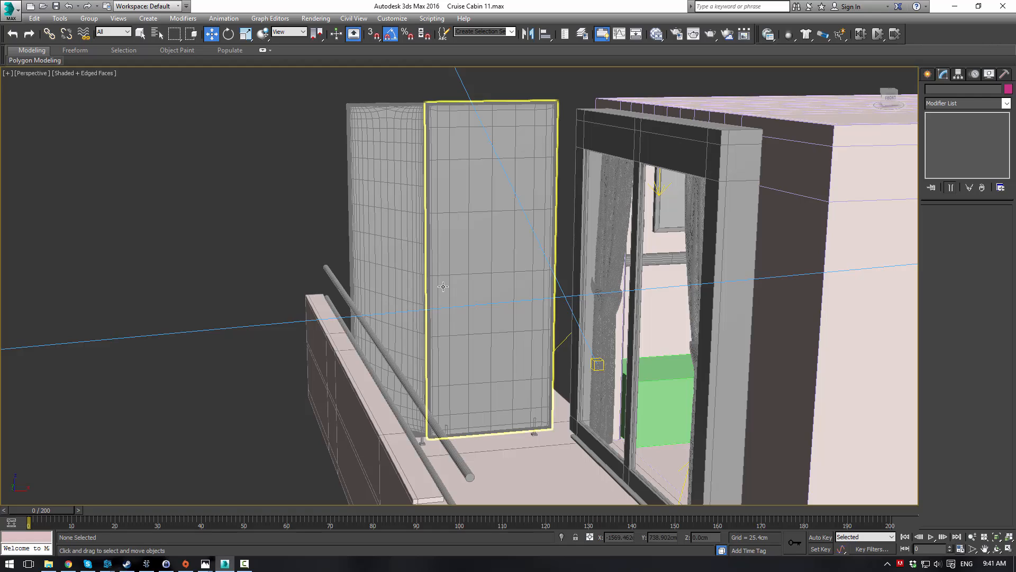
{"action": "mouse_move", "coordinate": [443, 286]}
{"action": "middle_mouse_down", "text": "alt"}
{"action": "mouse_move", "coordinate": [437, 275]}
{"action": "mouse_move", "coordinate": [438, 284]}
{"action": "middle_mouse_up", "text": "alt"}
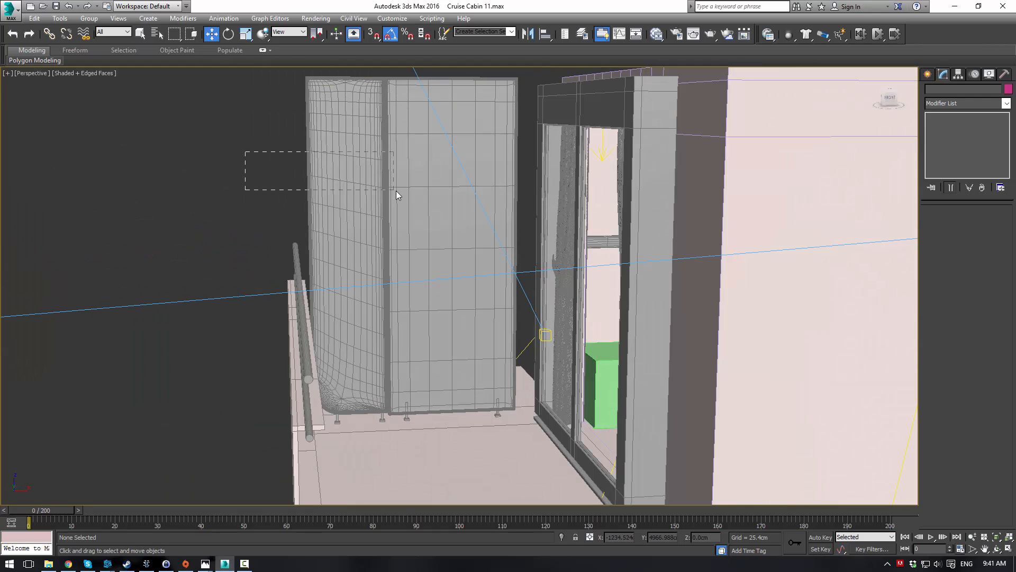
{"action": "left_click_drag", "start_coordinate": [396, 191], "coordinate": [397, 193]}
{"action": "key", "text": "z"}
{"action": "middle_click_drag", "start_coordinate": [388, 229], "coordinate": [381, 195], "text": "alt"}
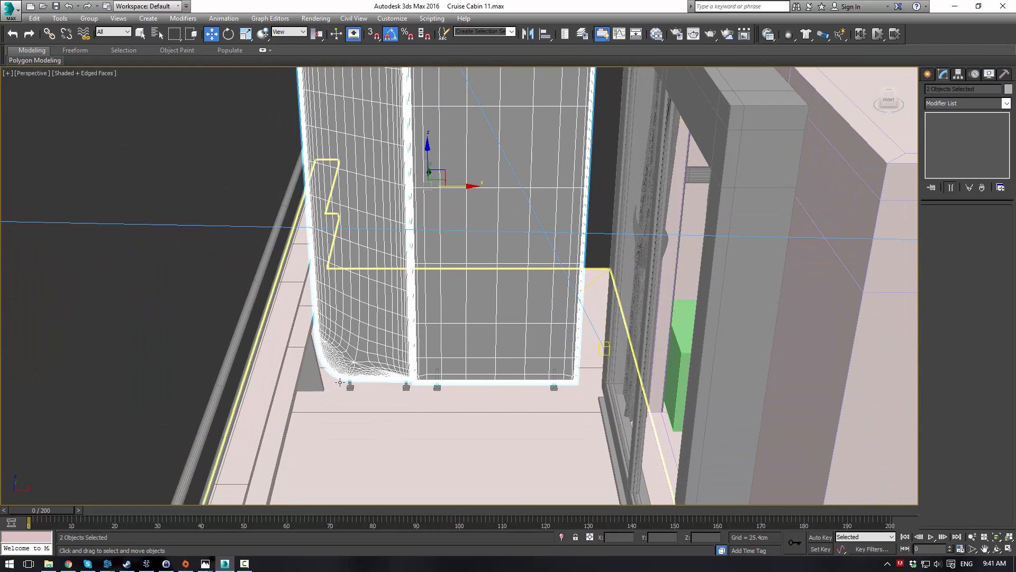
{"action": "left_click", "coordinate": [350, 386], "text": "ctrl"}
{"action": "left_click", "coordinate": [406, 386], "text": "ctrl"}
{"action": "left_click", "coordinate": [437, 387], "text": "ctrl"}
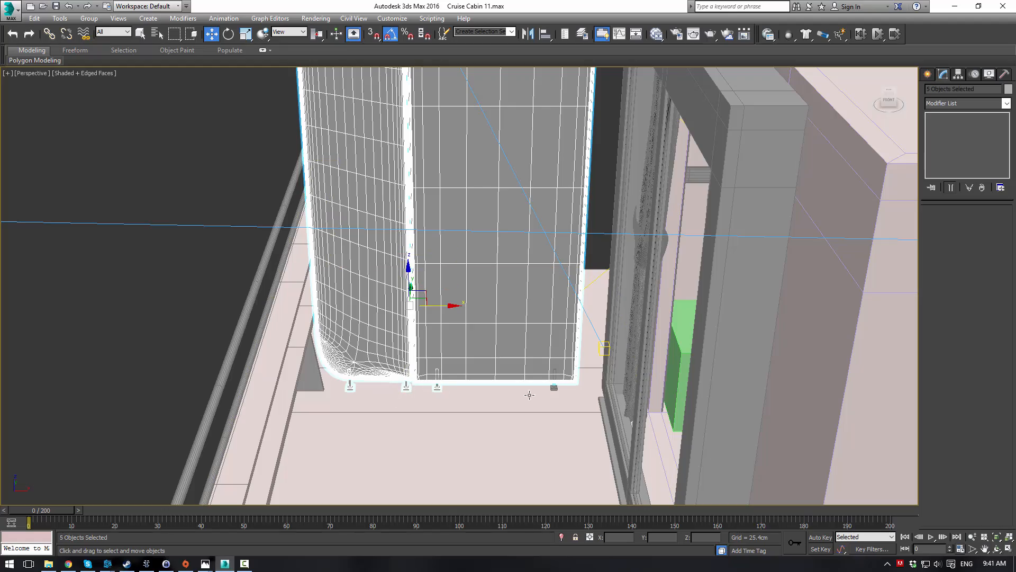
{"action": "left_click", "coordinate": [553, 386], "text": "ctrl"}
{"action": "middle_click_drag", "start_coordinate": [553, 387], "coordinate": [387, 307], "text": "alt"}
{"action": "left_click", "coordinate": [350, 362], "text": "ctrl"}
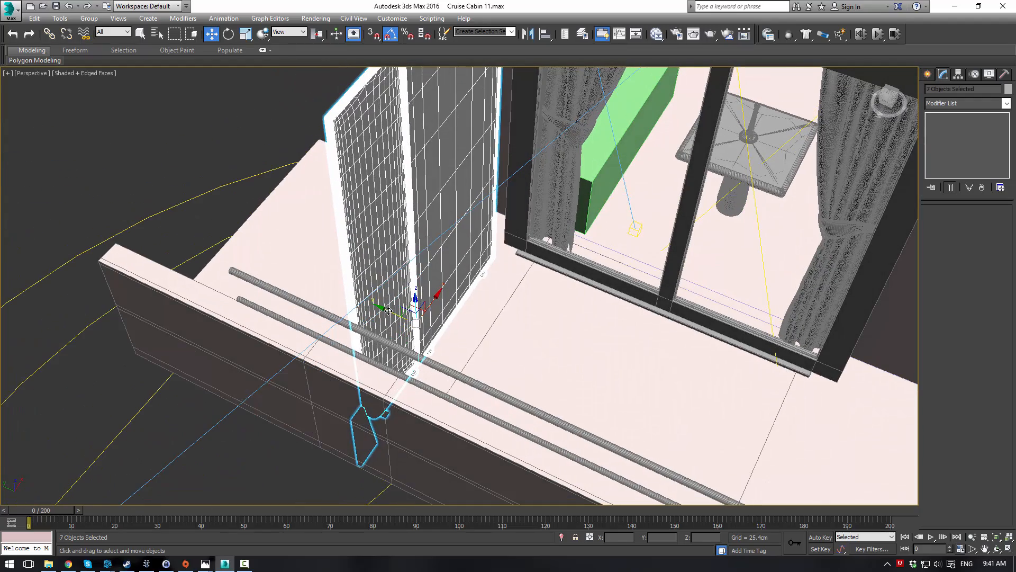
{"action": "left_click_drag", "start_coordinate": [388, 311], "coordinate": [411, 309]}
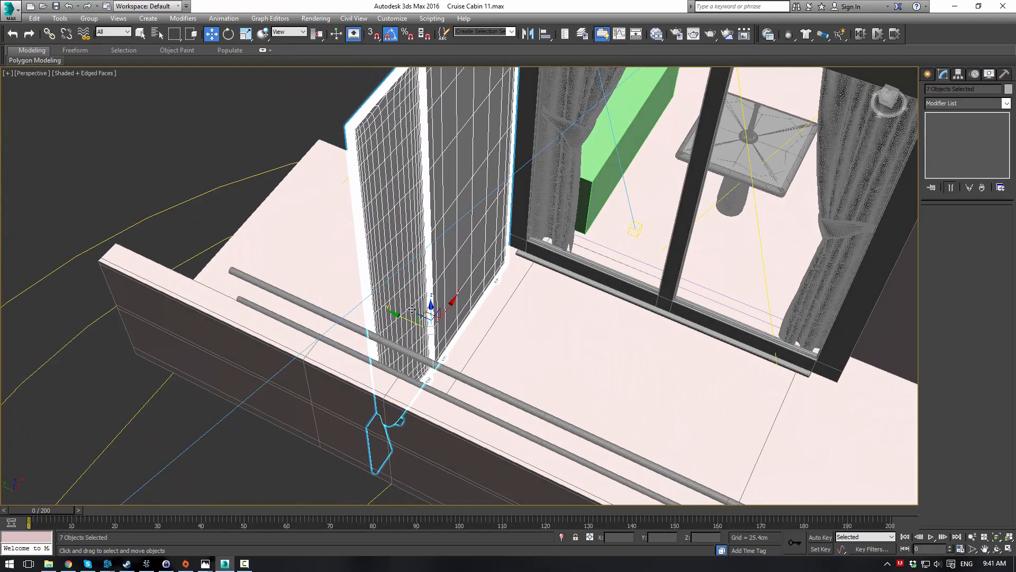
{"action": "key", "text": "alt+w"}
{"action": "left_click", "coordinate": [631, 375]}
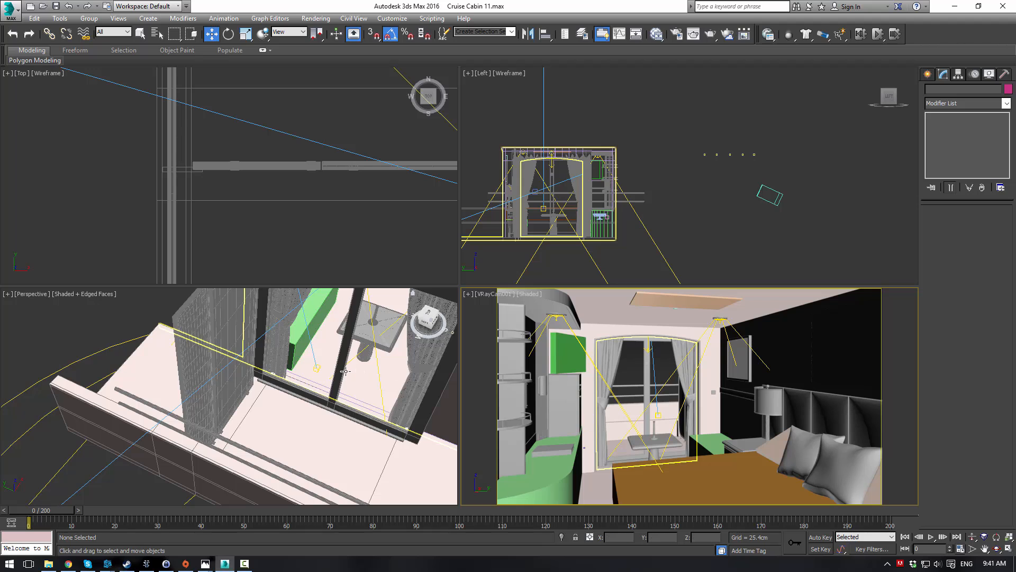
- Chamfer the selected edges of the wedge support beside the divider by 1.075 cm and leave edge editing
{"action": "middle_click_drag", "start_coordinate": [345, 370], "coordinate": [233, 341], "text": "alt"}
{"action": "scroll", "coordinate": [233, 341], "scroll_direction": "up", "scroll_amount": 5}
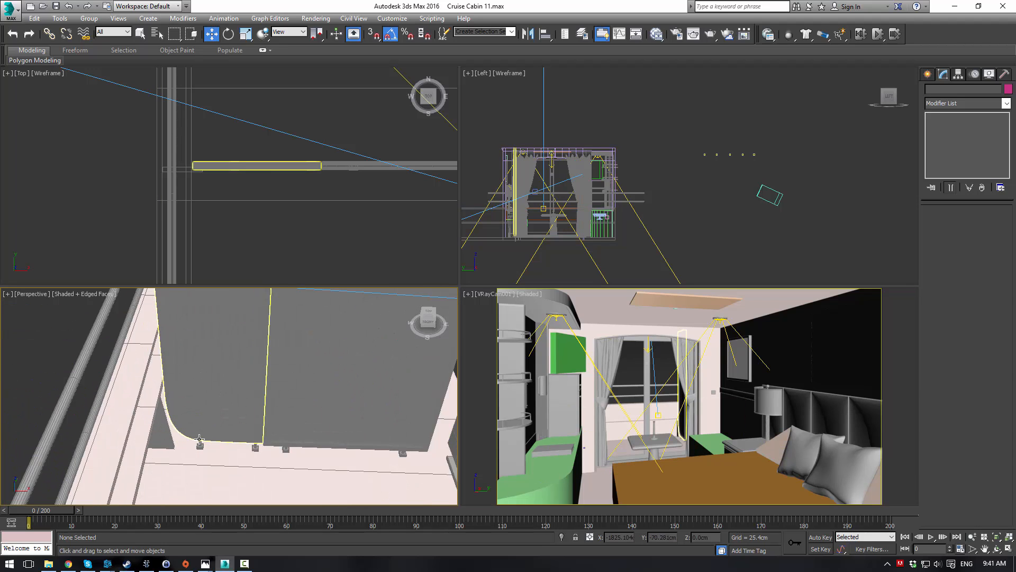
{"action": "left_click", "coordinate": [139, 418]}
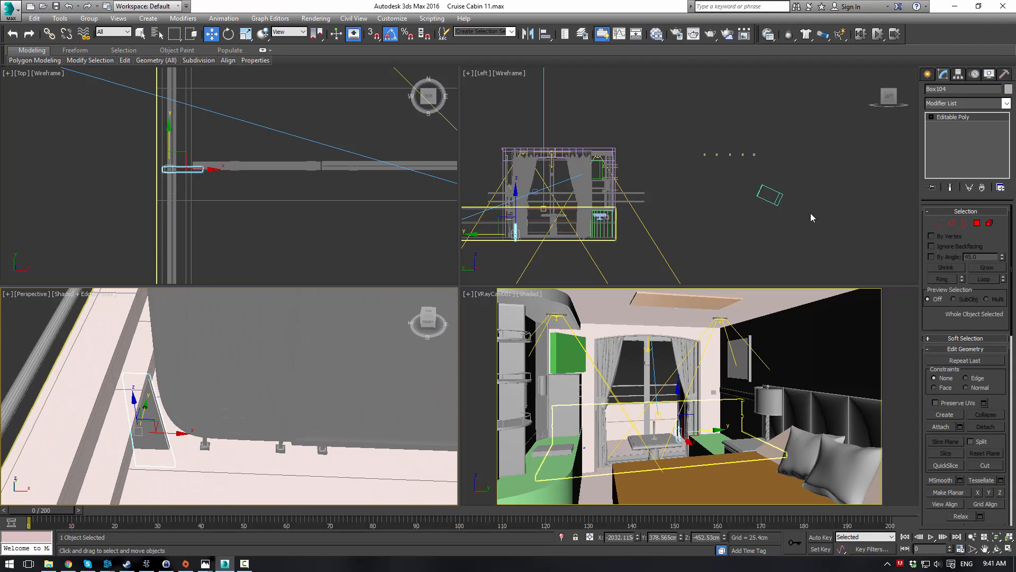
{"action": "left_click", "coordinate": [951, 223]}
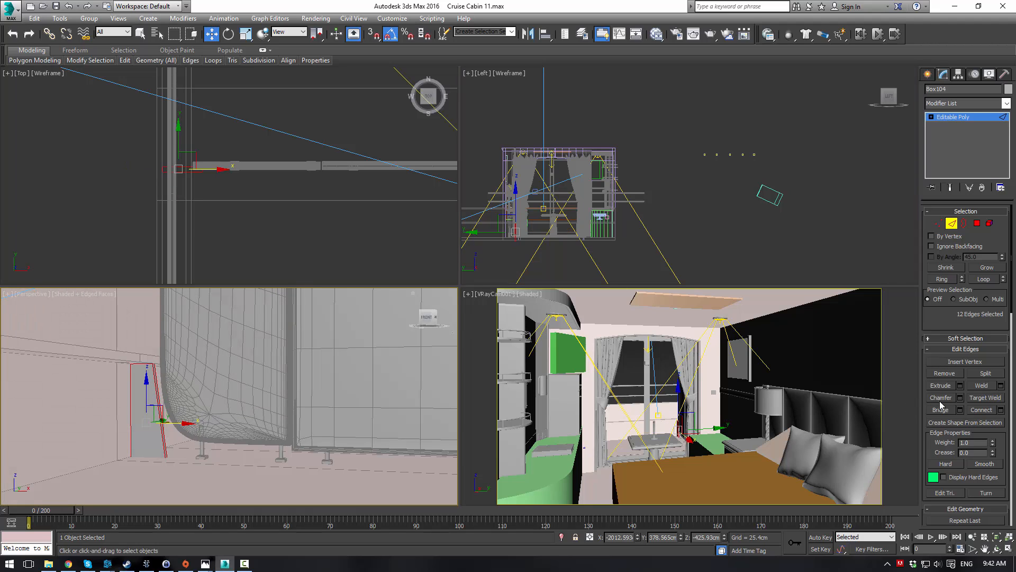
{"action": "left_click", "coordinate": [960, 398]}
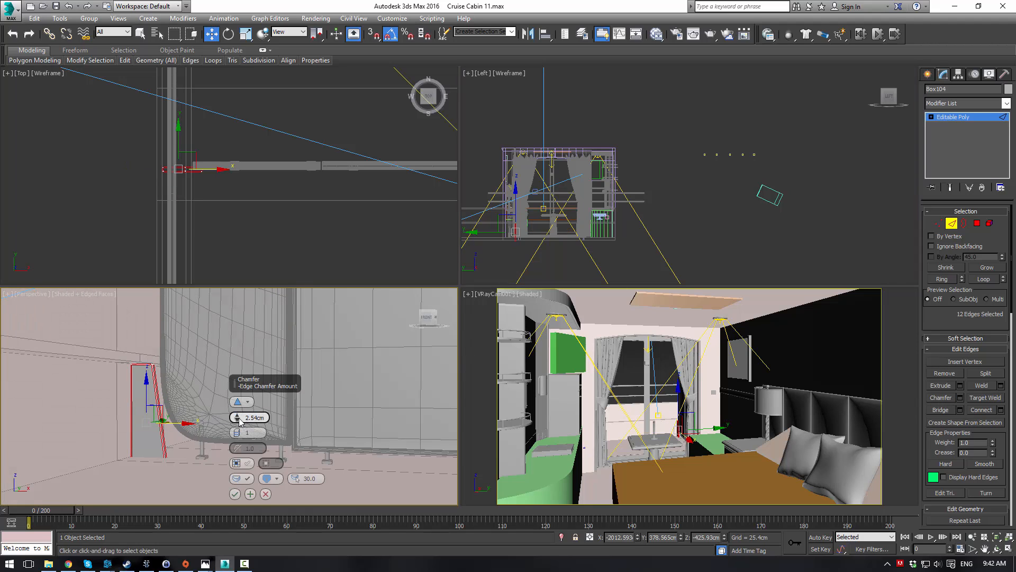
{"action": "left_click_drag", "start_coordinate": [236, 419], "coordinate": [234, 417]}
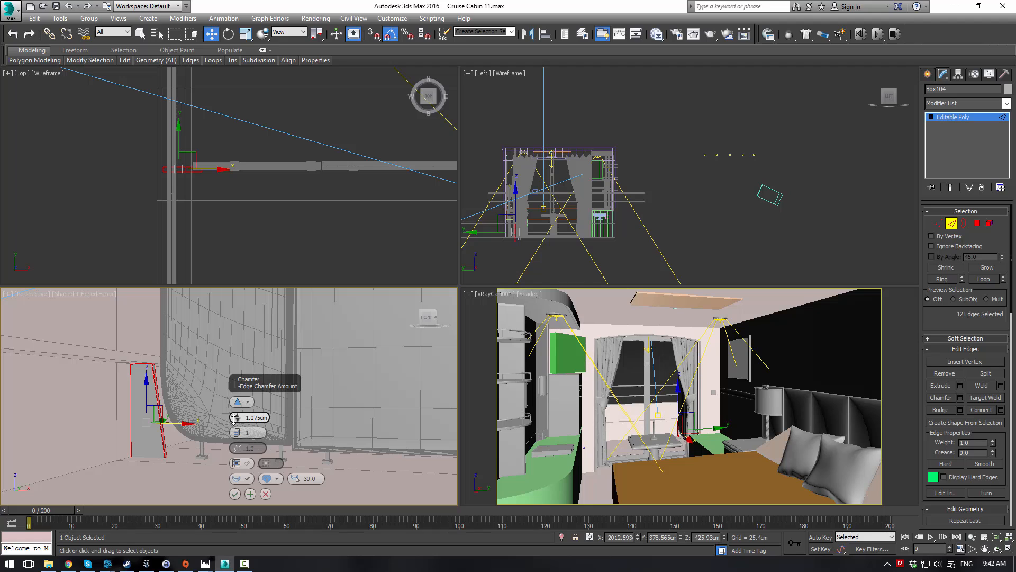
{"action": "left_click", "coordinate": [235, 494]}
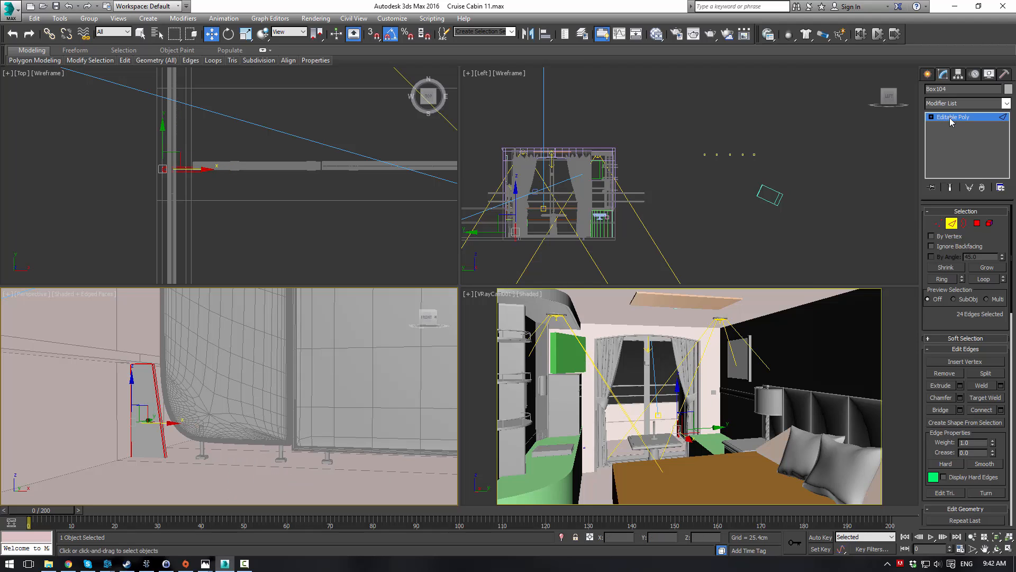
{"action": "left_click", "coordinate": [939, 131]}
{"action": "left_click", "coordinate": [627, 376]}
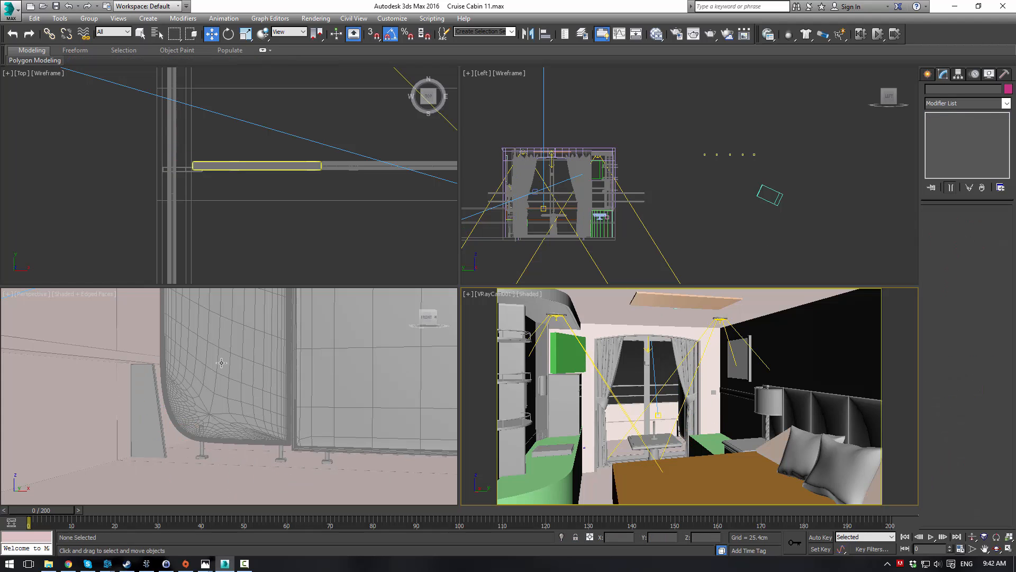
- Select the balcony and set its object color to the light grey custom color
{"action": "middle_click_drag", "start_coordinate": [217, 361], "coordinate": [238, 376], "text": "alt"}
{"action": "scroll", "coordinate": [238, 375], "scroll_direction": "down", "scroll_amount": 5}
{"action": "left_click", "coordinate": [237, 375]}
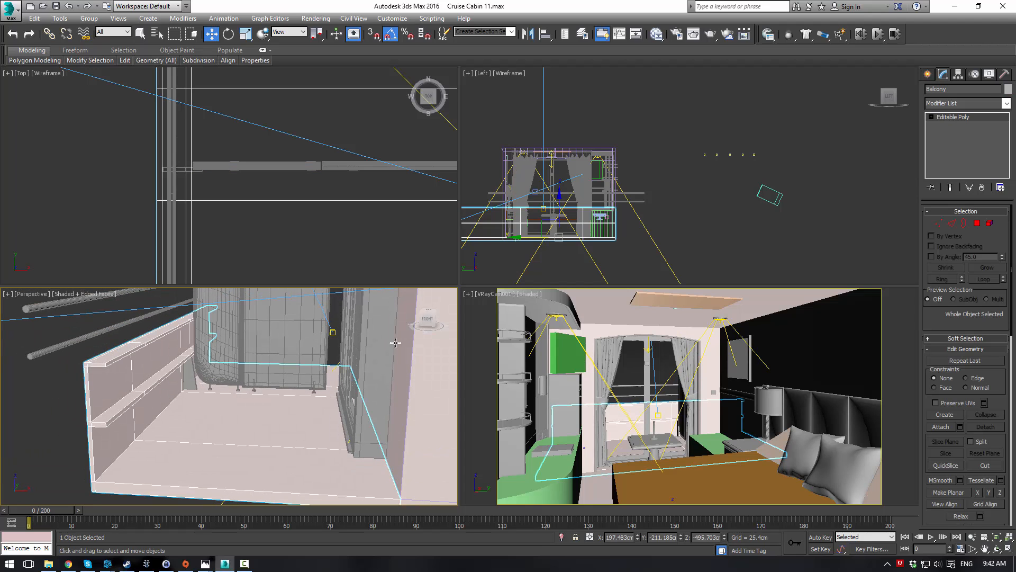
{"action": "left_click", "coordinate": [1009, 89]}
{"action": "left_click", "coordinate": [576, 306]}
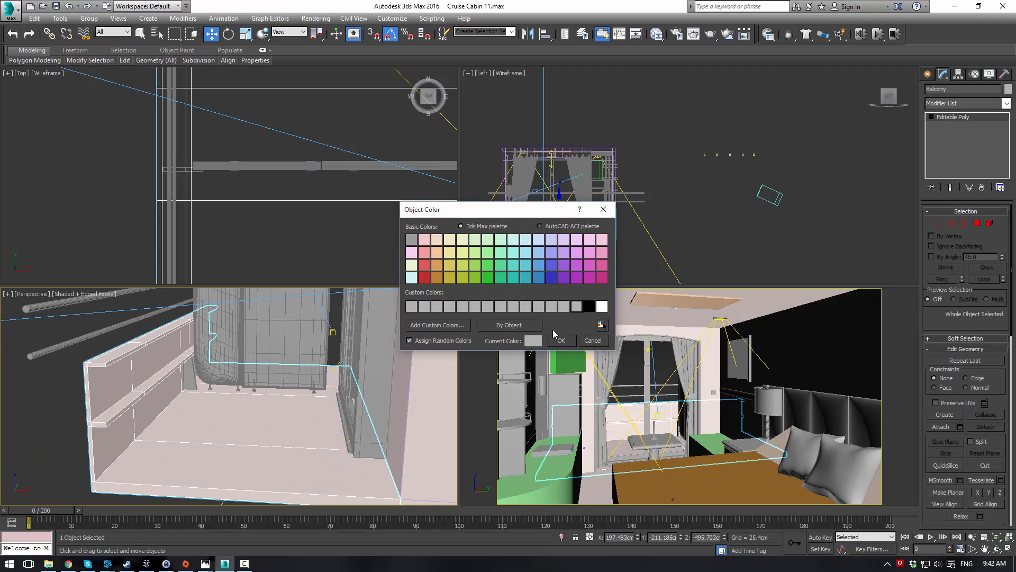
{"action": "left_click", "coordinate": [560, 341]}
- Assign the existing grey VRayMtl from the Slate Material Editor to the balcony and close the editor
{"action": "middle_click_drag", "start_coordinate": [80, 388], "coordinate": [127, 366]}
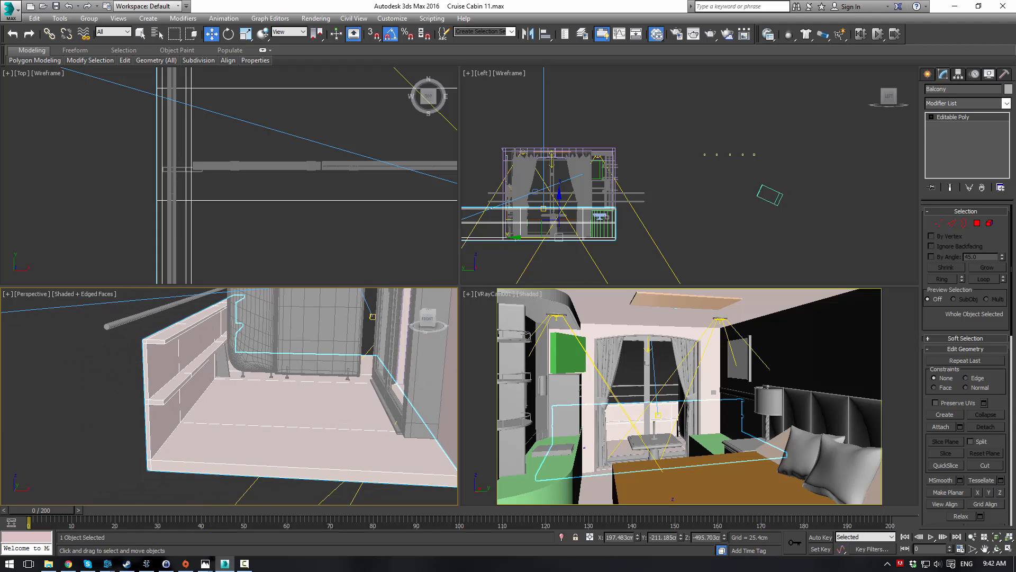
{"action": "key", "text": "m"}
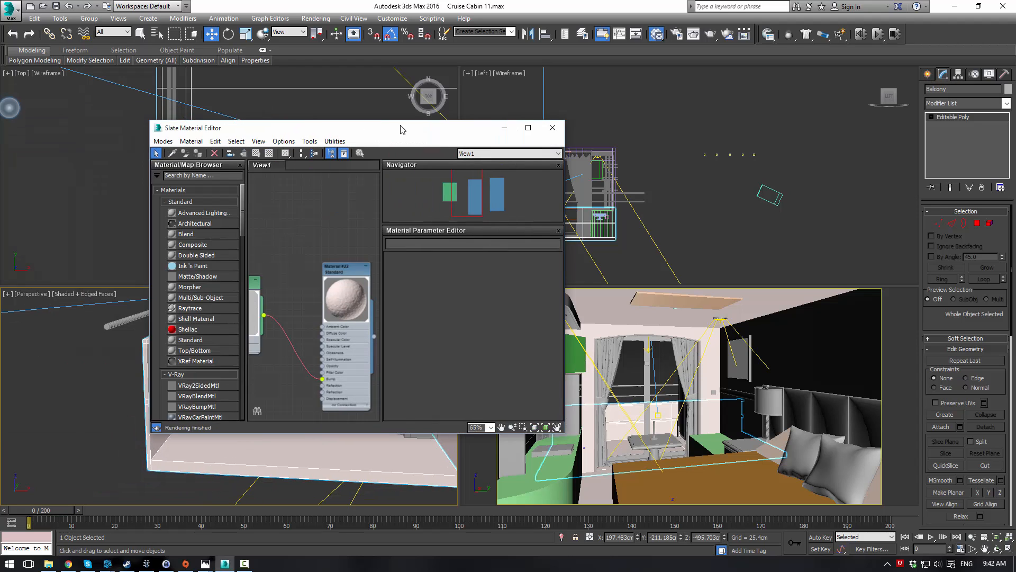
{"action": "scroll", "coordinate": [461, 251], "scroll_direction": "down", "scroll_amount": 5}
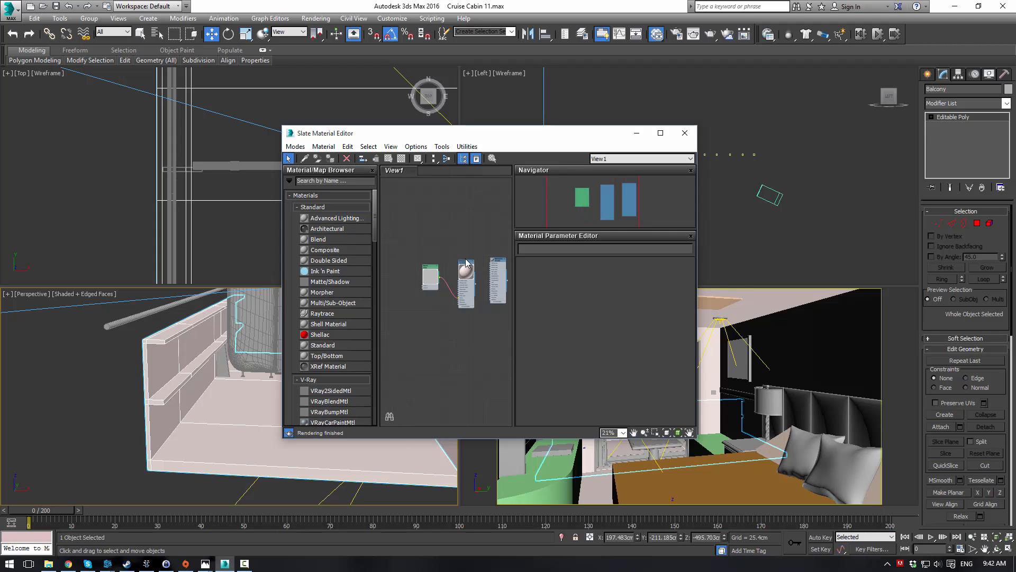
{"action": "middle_click_drag", "start_coordinate": [464, 267], "coordinate": [329, 254]}
{"action": "middle_click_drag", "start_coordinate": [434, 247], "coordinate": [467, 261]}
{"action": "scroll", "coordinate": [444, 259], "scroll_direction": "up", "scroll_amount": 5}
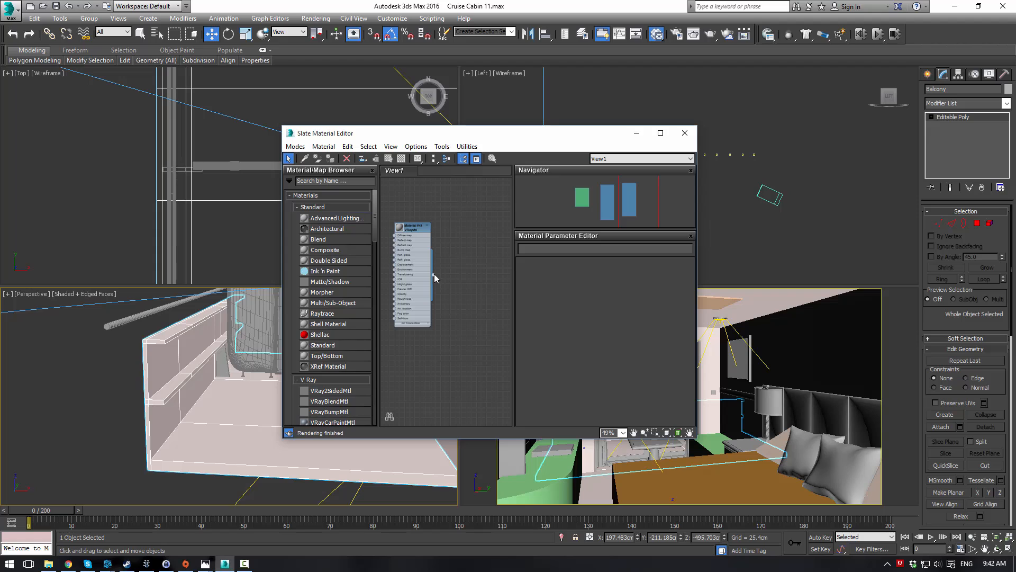
{"action": "left_click_drag", "start_coordinate": [435, 274], "coordinate": [186, 382]}
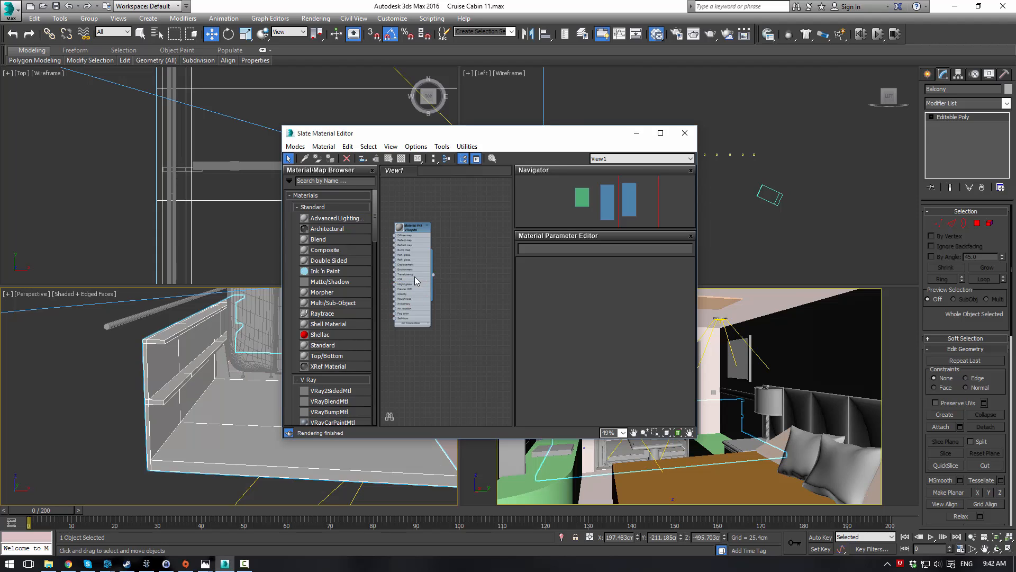
{"action": "left_click", "coordinate": [685, 132]}
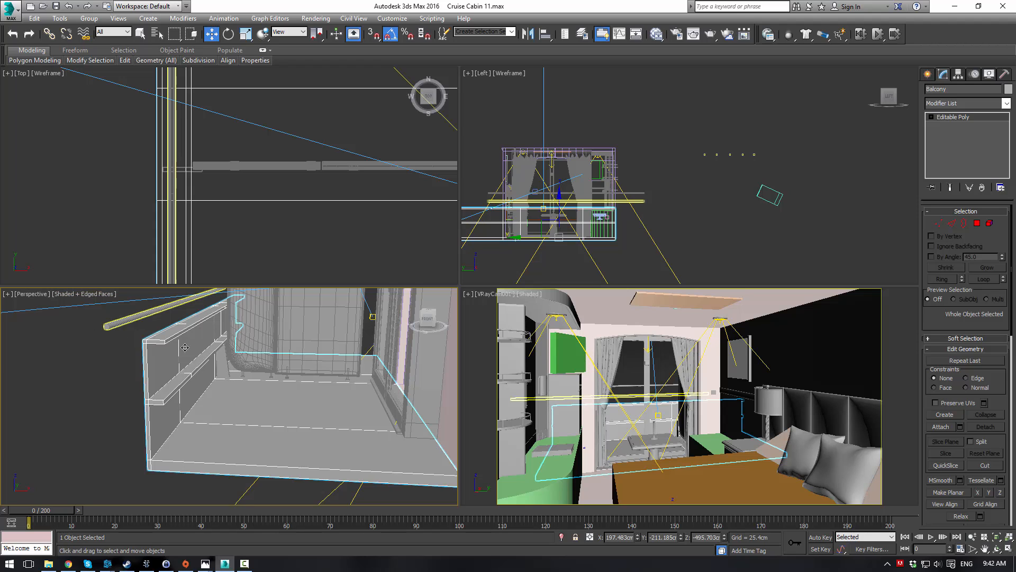
- In the maximized camera view, lower the upper balcony rail by about 28.5 cm along Z, closer to the lower rail
{"action": "left_click", "coordinate": [638, 372]}
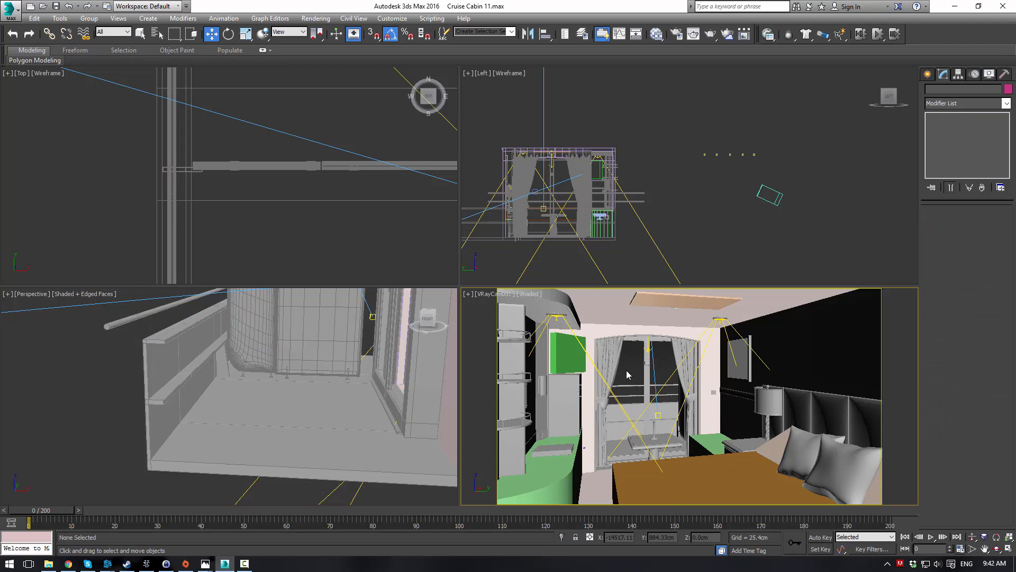
{"action": "key", "text": "alt+w"}
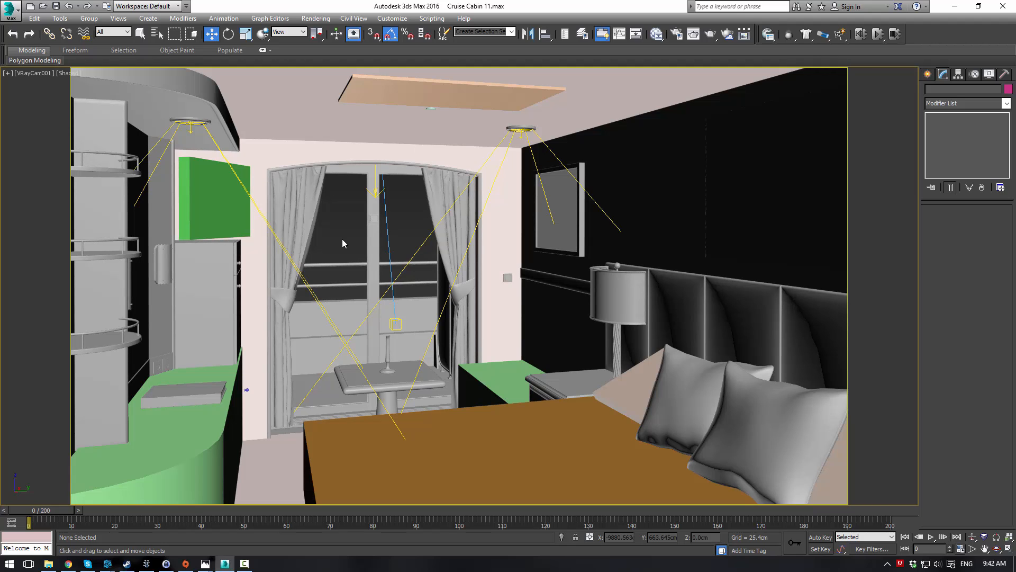
{"action": "left_click", "coordinate": [352, 263]}
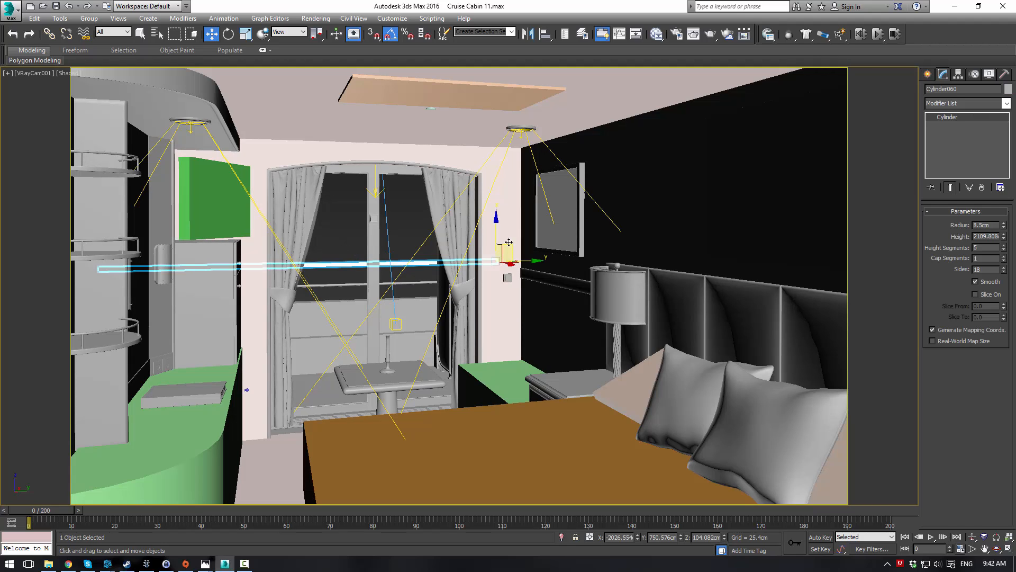
{"action": "left_click_drag", "start_coordinate": [498, 235], "coordinate": [497, 240]}
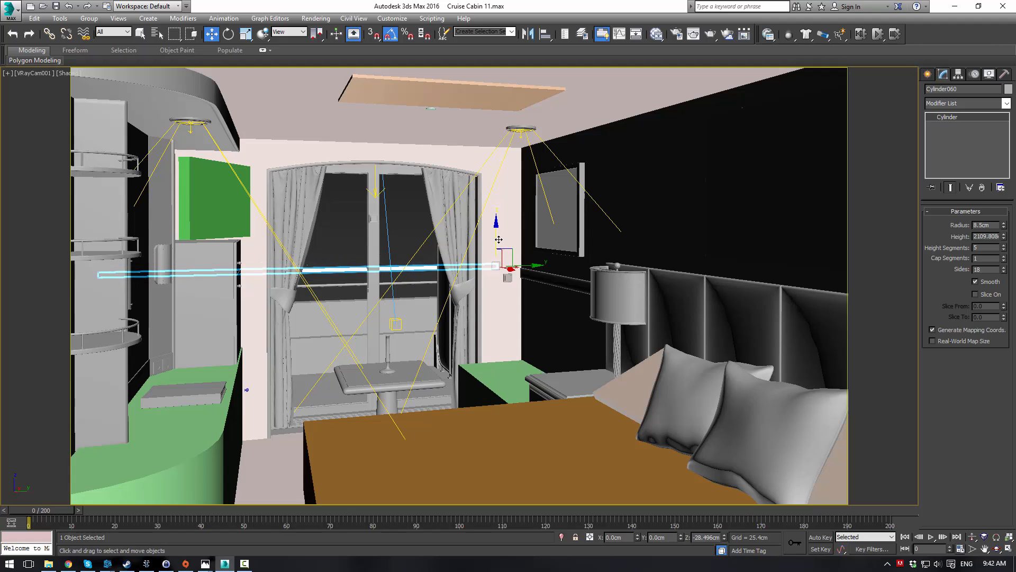
{"action": "left_click", "coordinate": [345, 227]}
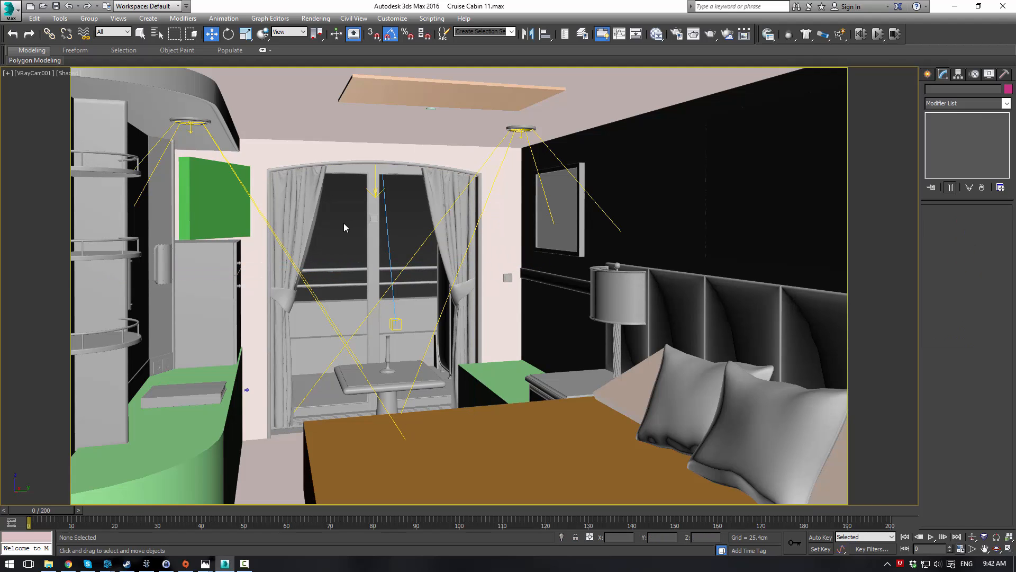
- Select both balcony rails together and lower them slightly along Z
{"action": "left_click_drag", "start_coordinate": [349, 291], "coordinate": [349, 291]}
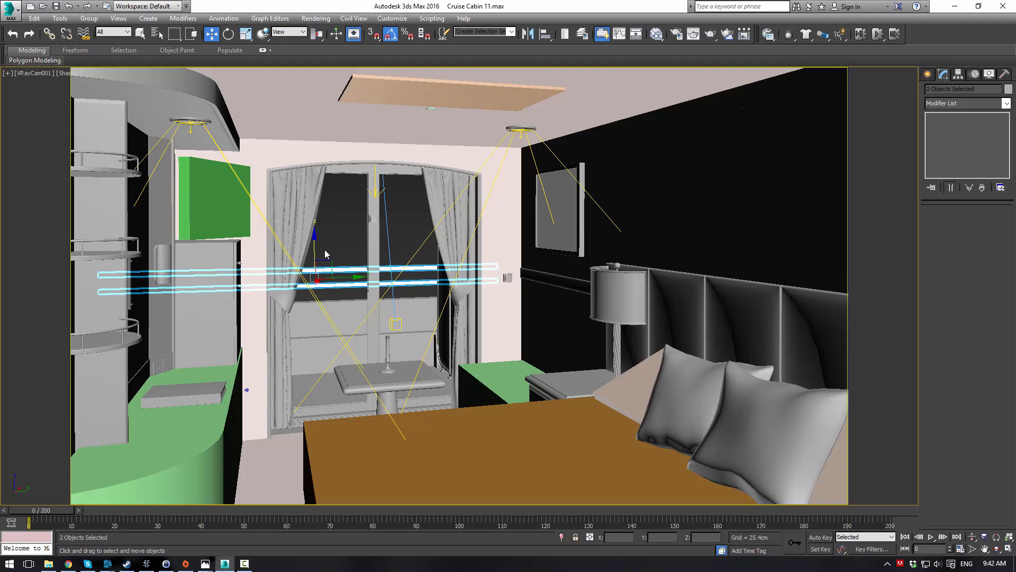
{"action": "left_click_drag", "start_coordinate": [314, 250], "coordinate": [315, 251]}
{"action": "left_click", "coordinate": [342, 247]}
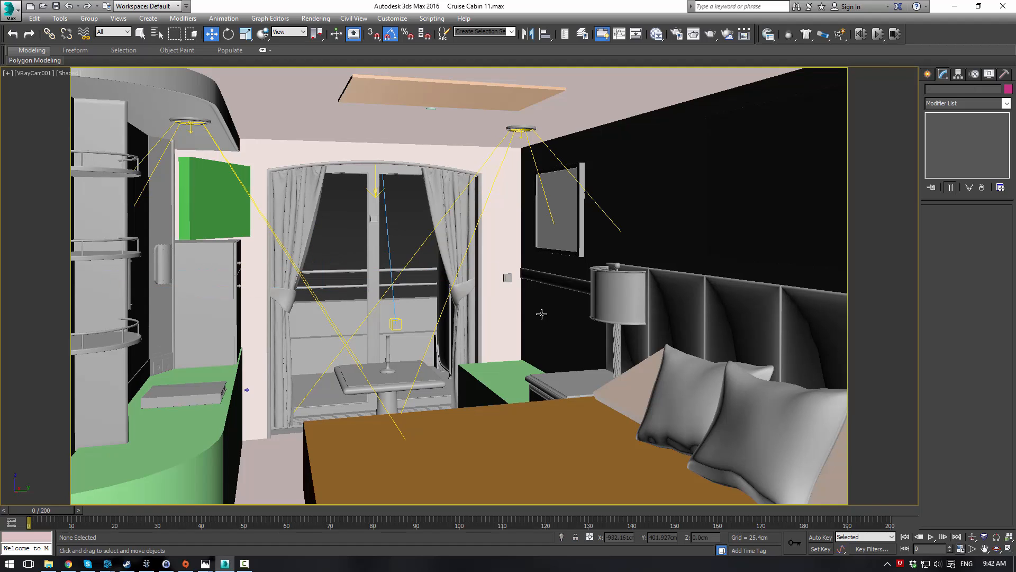